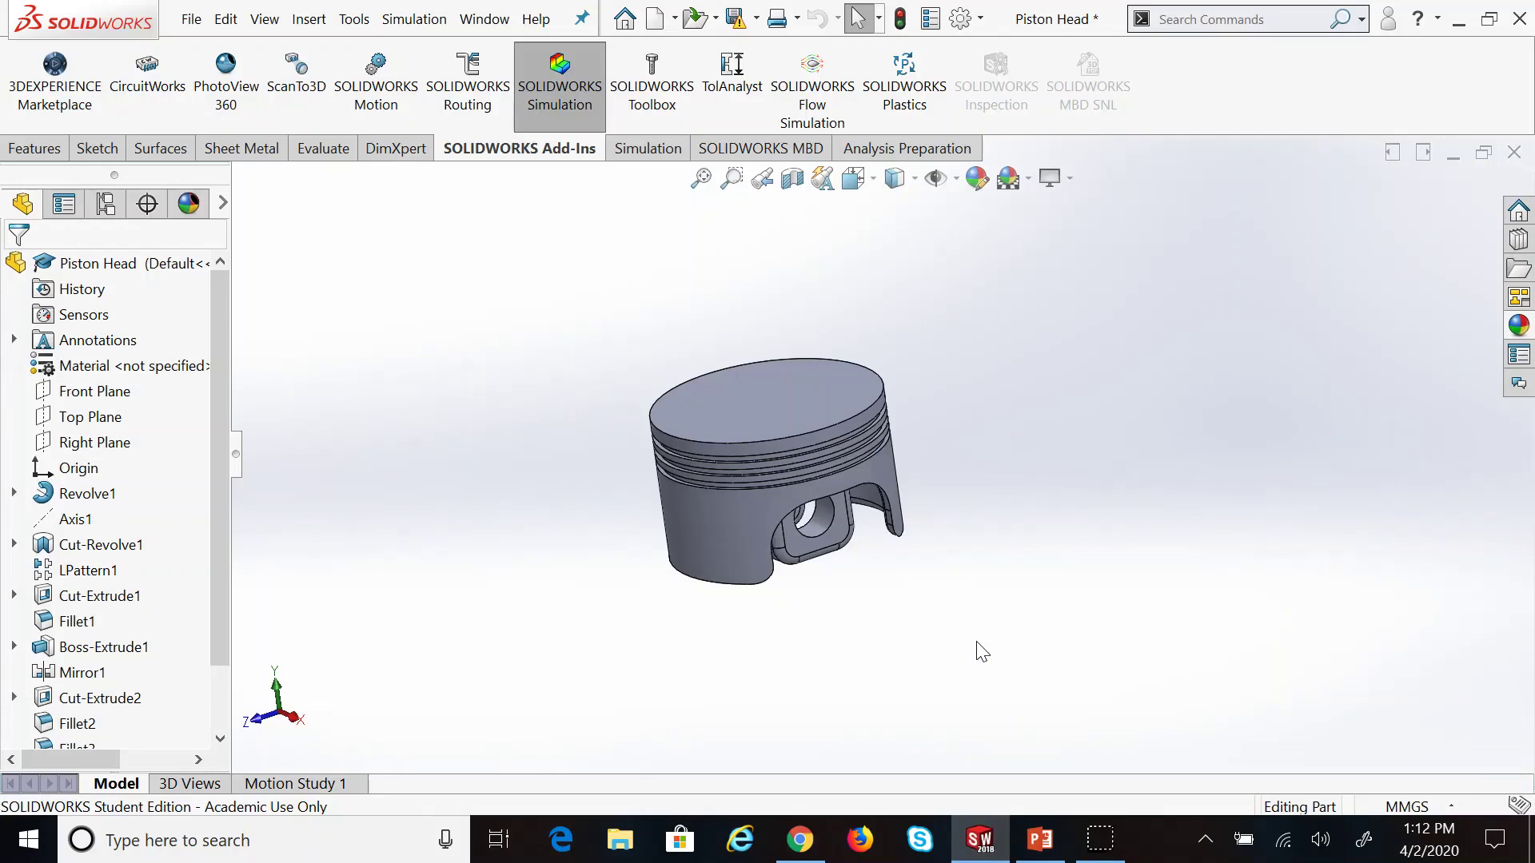
Examine the piston head model from above and from several sides
key("Down")
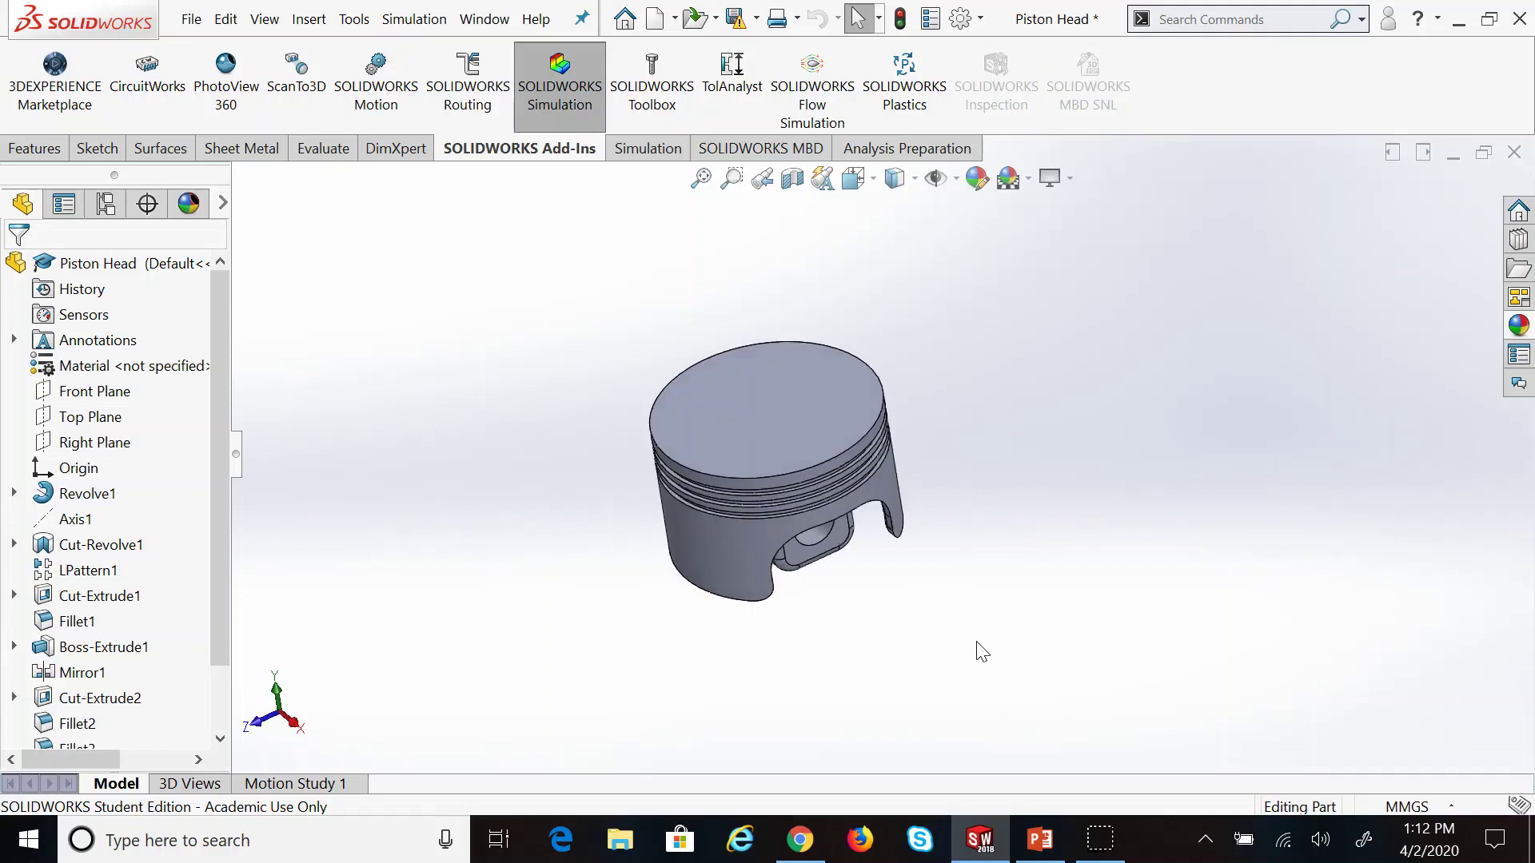
key("Right")
key("Up")
key("Left")
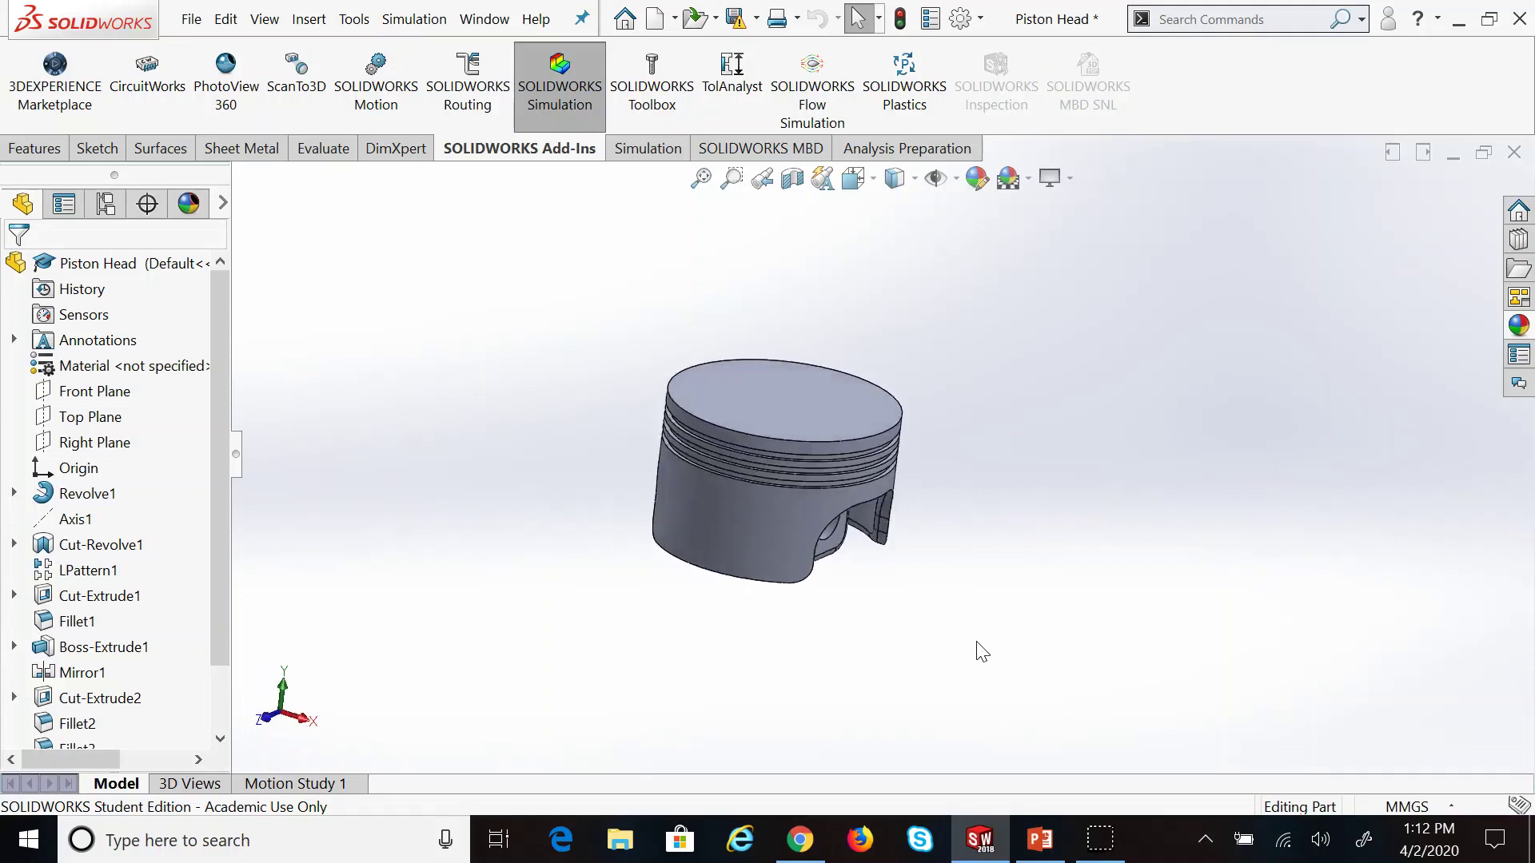
key("Left")
key("Right")
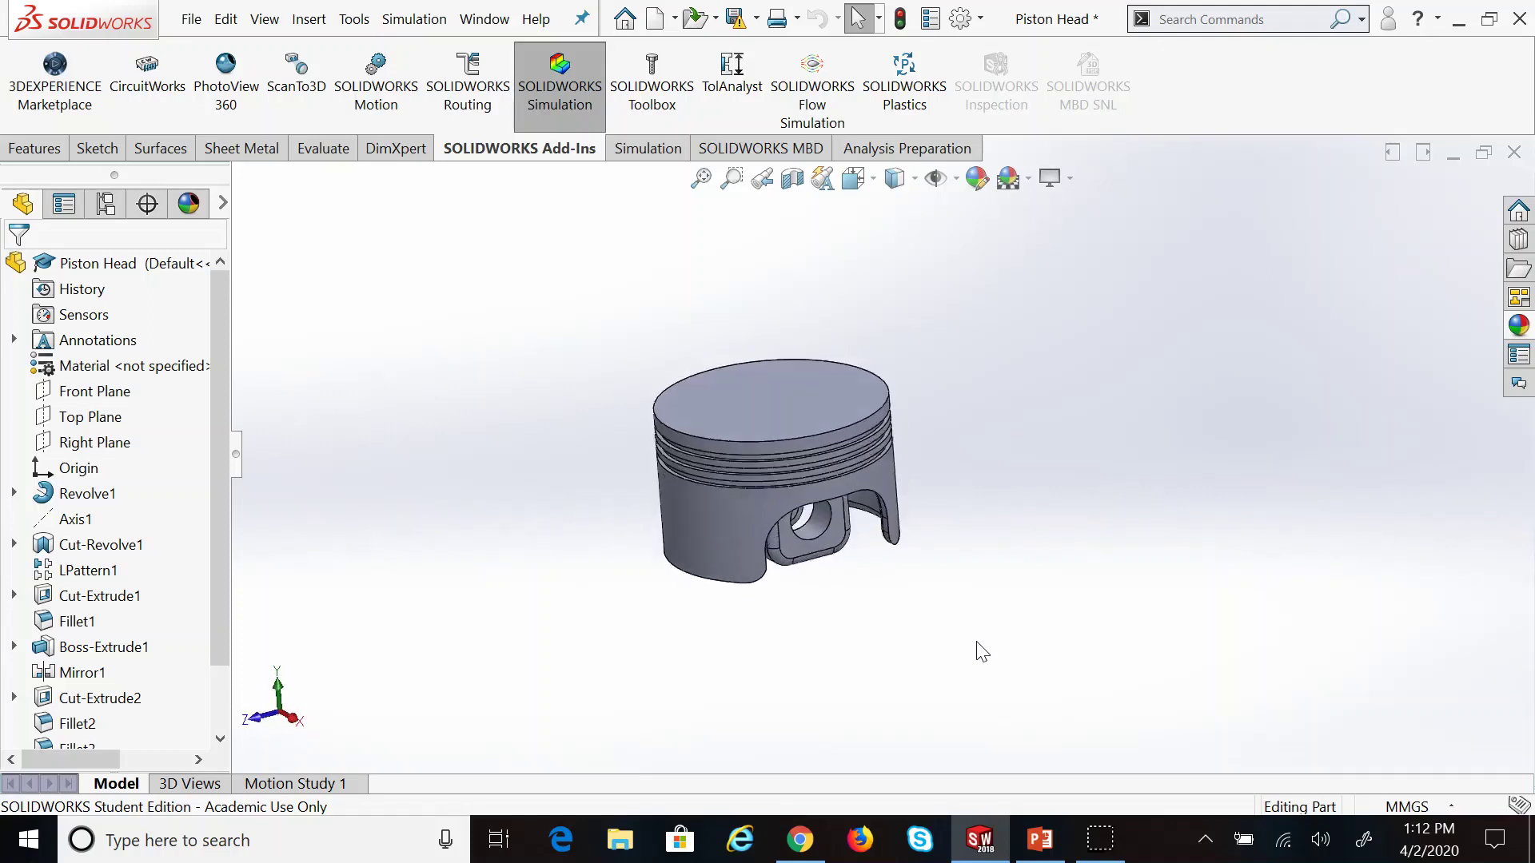
key("Up")
key("Down")
key("Down")
key("Up")
Assign 1060 Alloy from the Aluminium Alloys of the SOLIDWORKS Materials library as the piston head's material
left_click(576, 335)
right_click(118, 366)
left_click(177, 333)
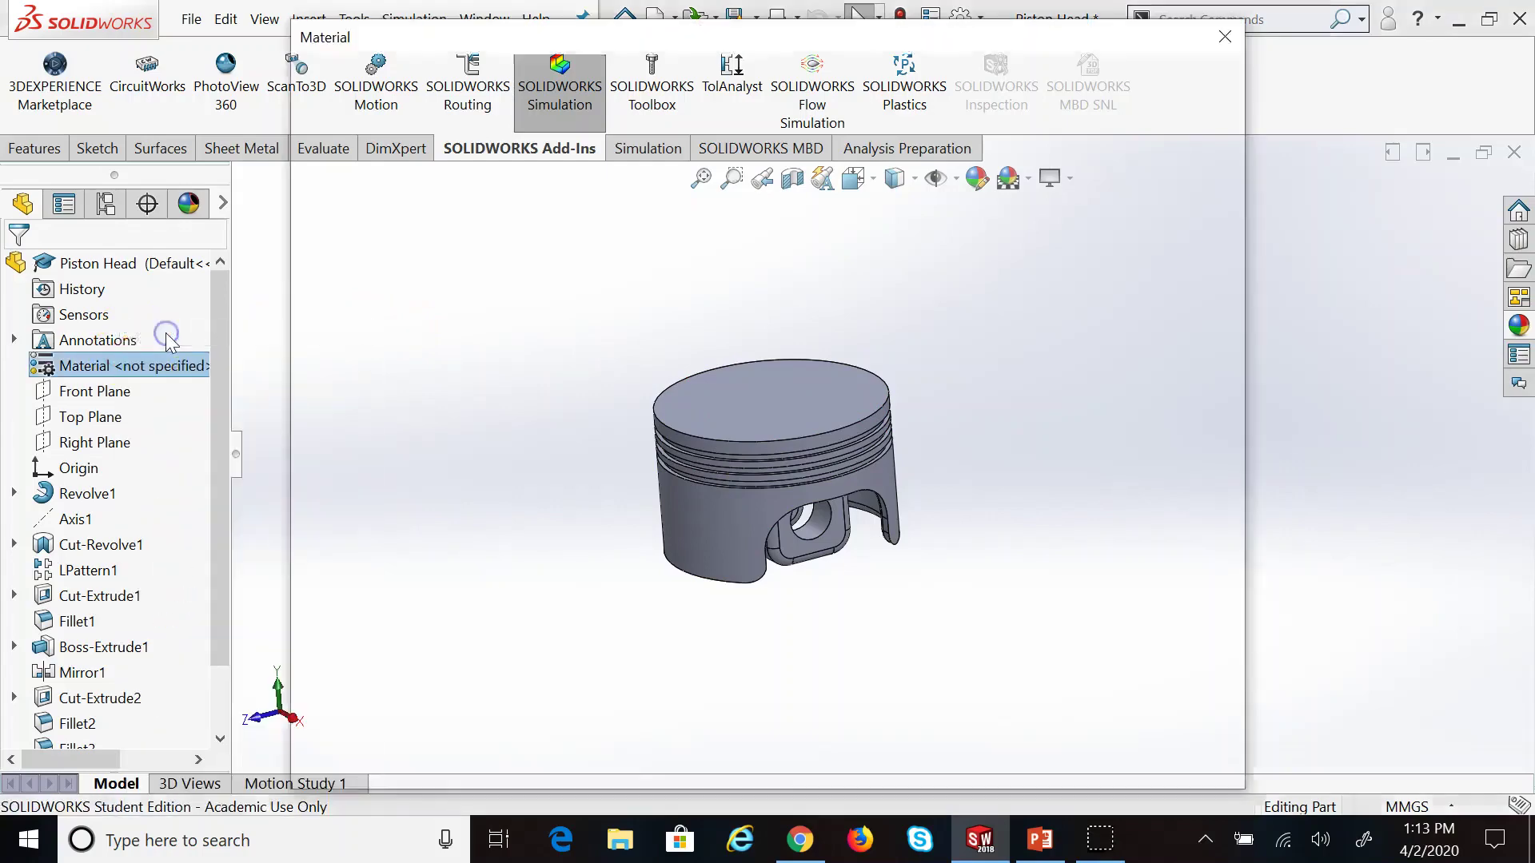
left_click(344, 103)
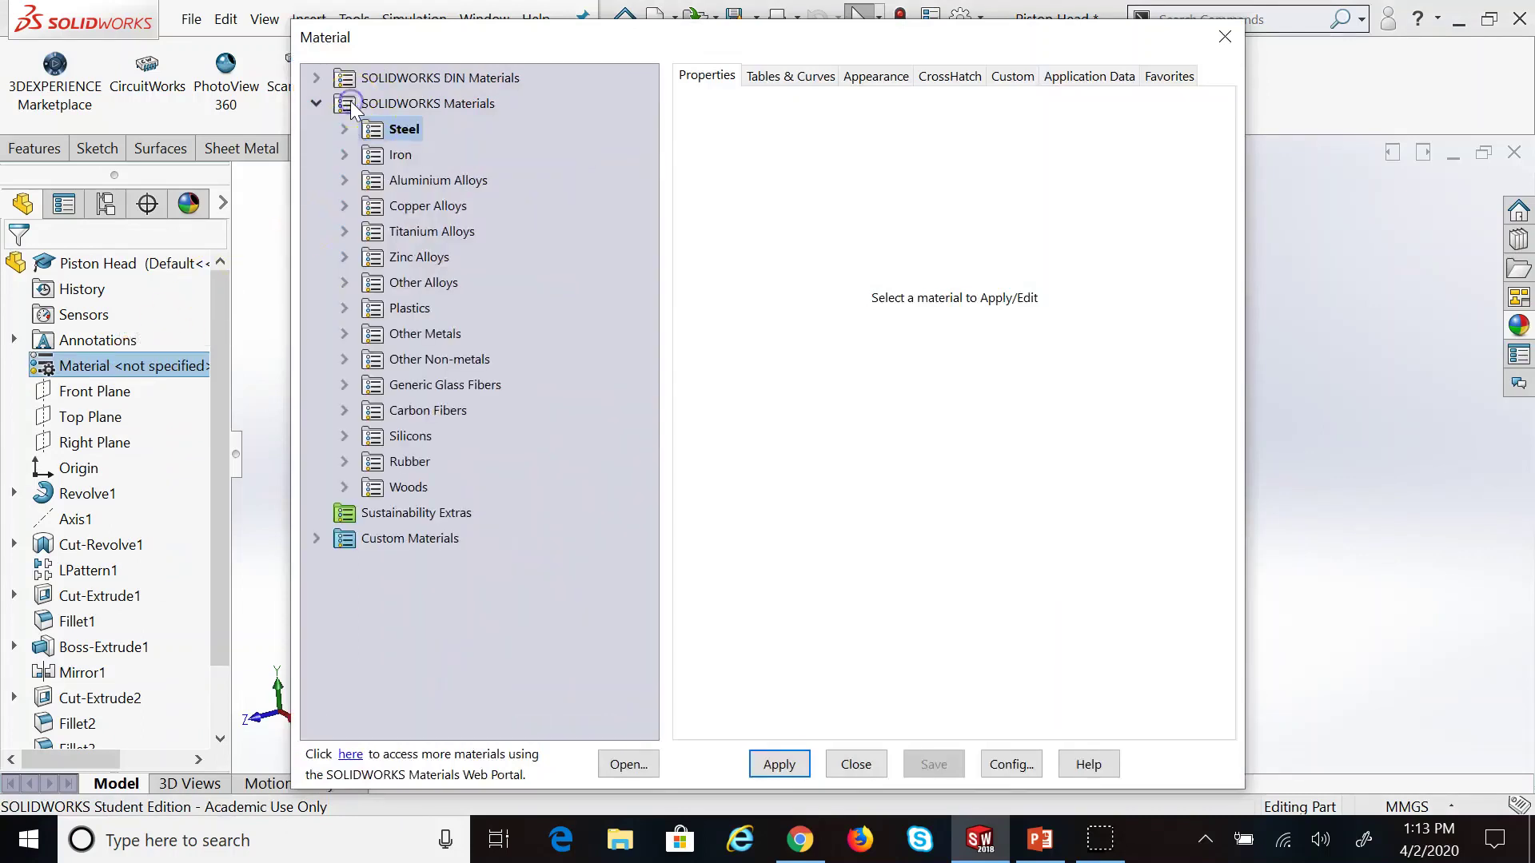
left_click(347, 179)
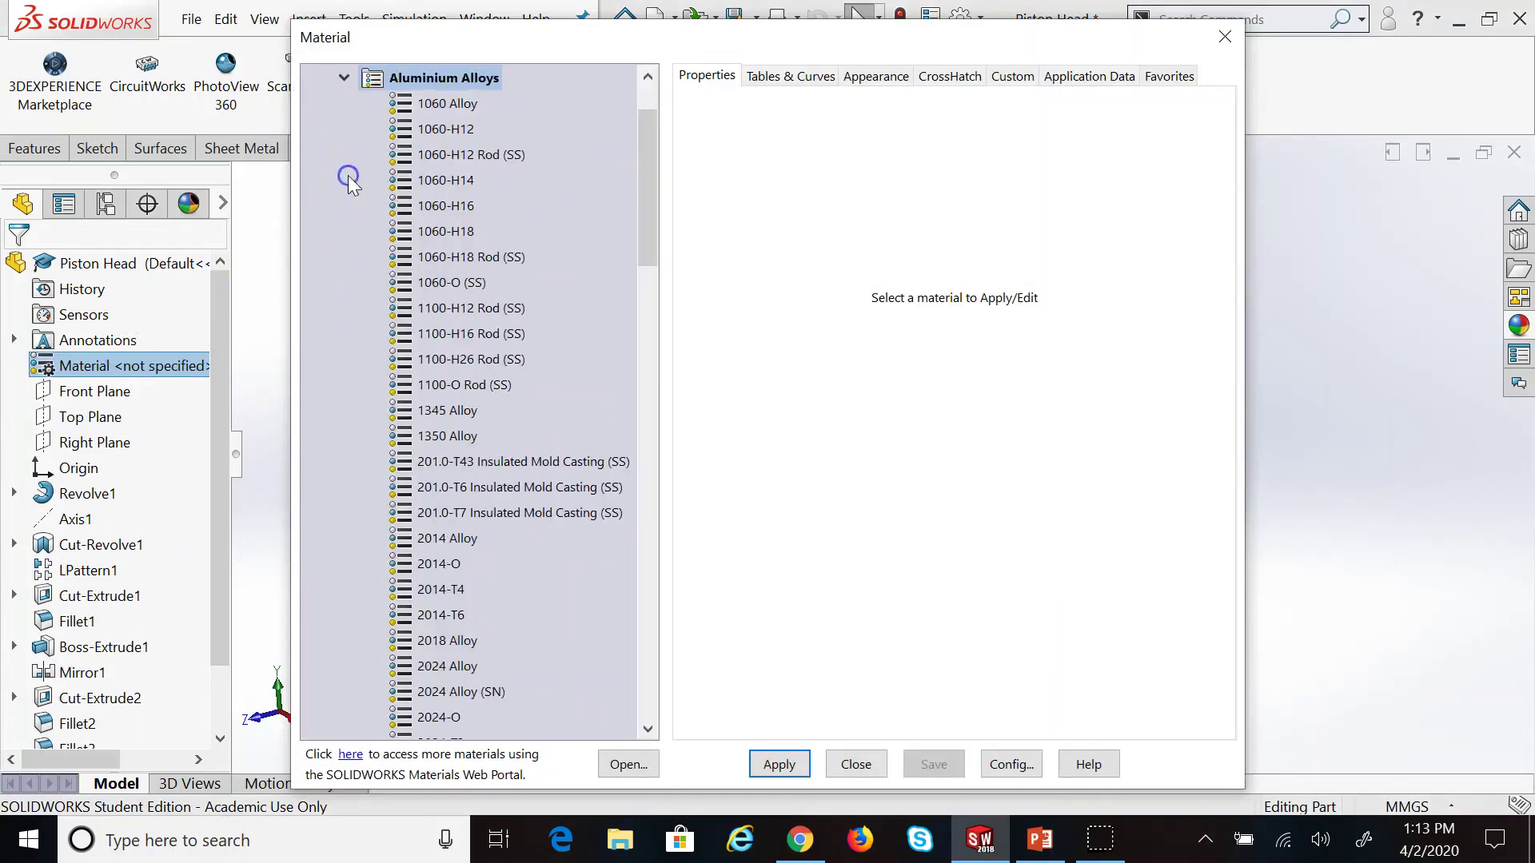
left_click(447, 103)
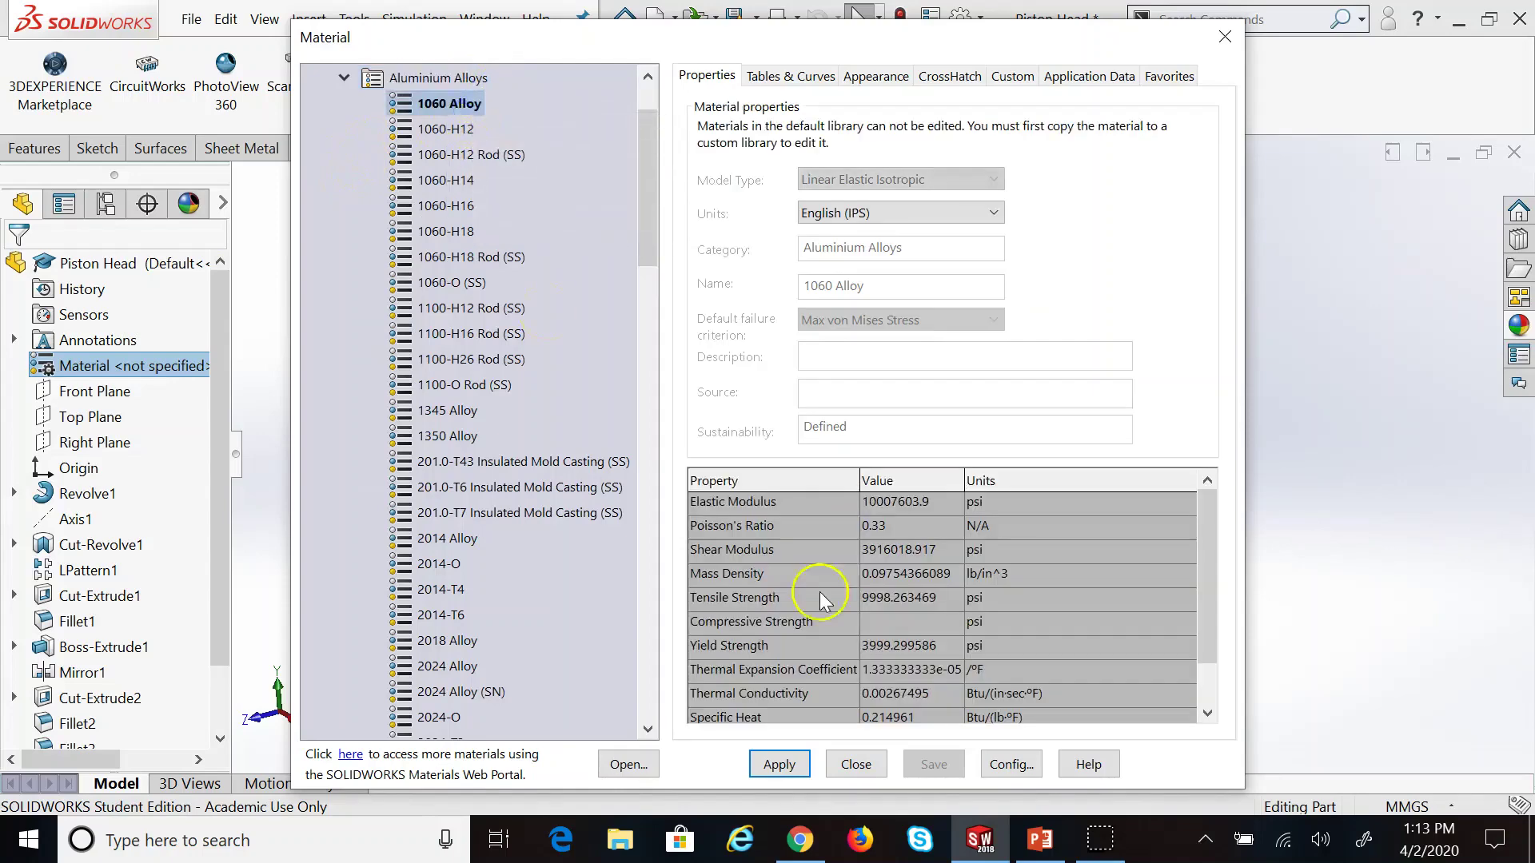
left_click(792, 768)
left_click(854, 765)
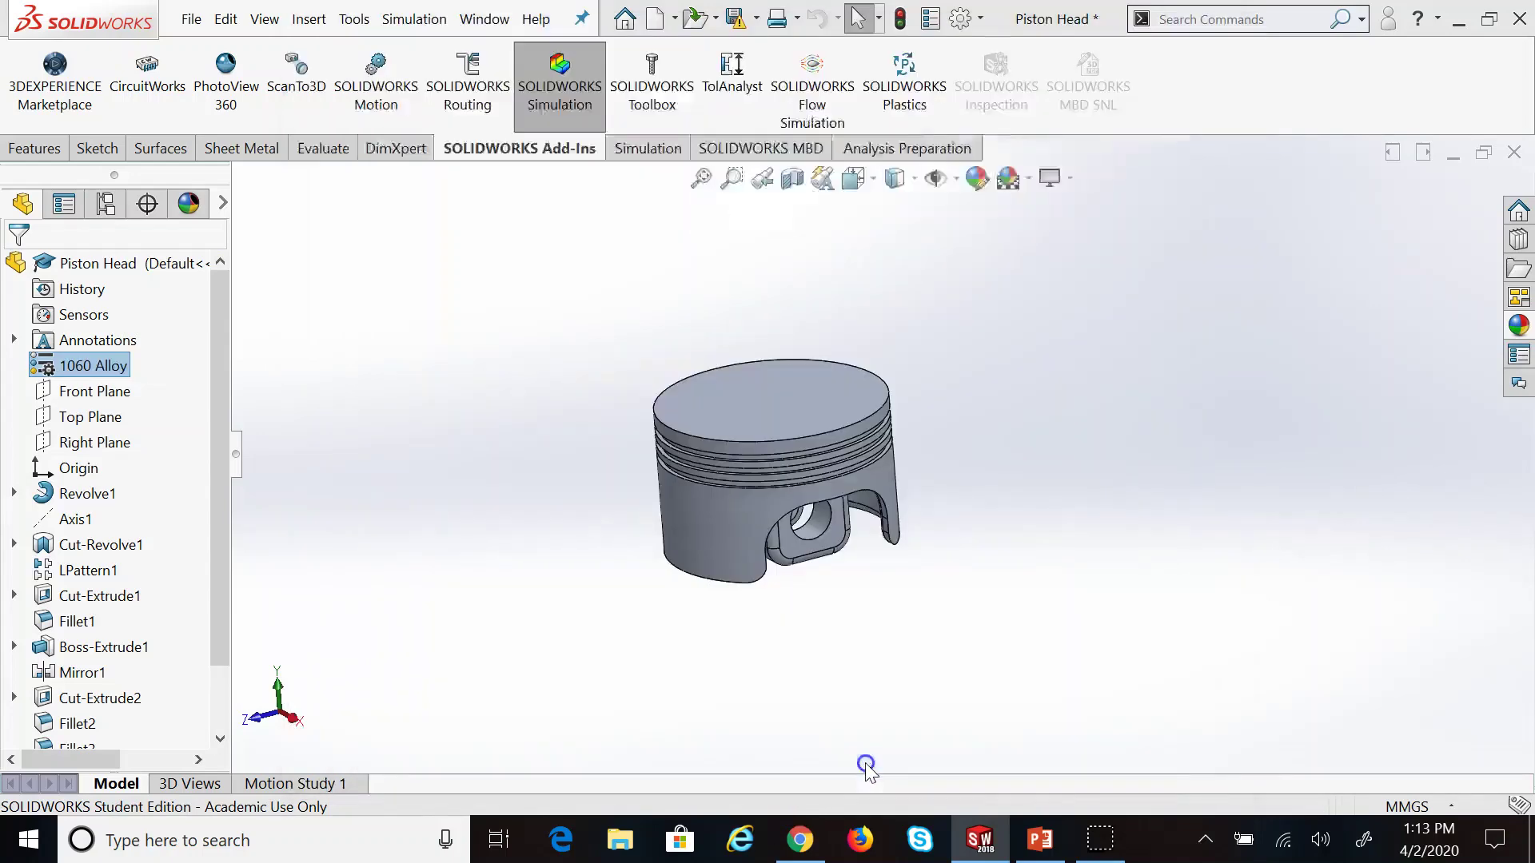
Dismiss the unsaved document notification
left_click(1038, 555)
key("Down")
key("Down")
key("Up")
key("Up")
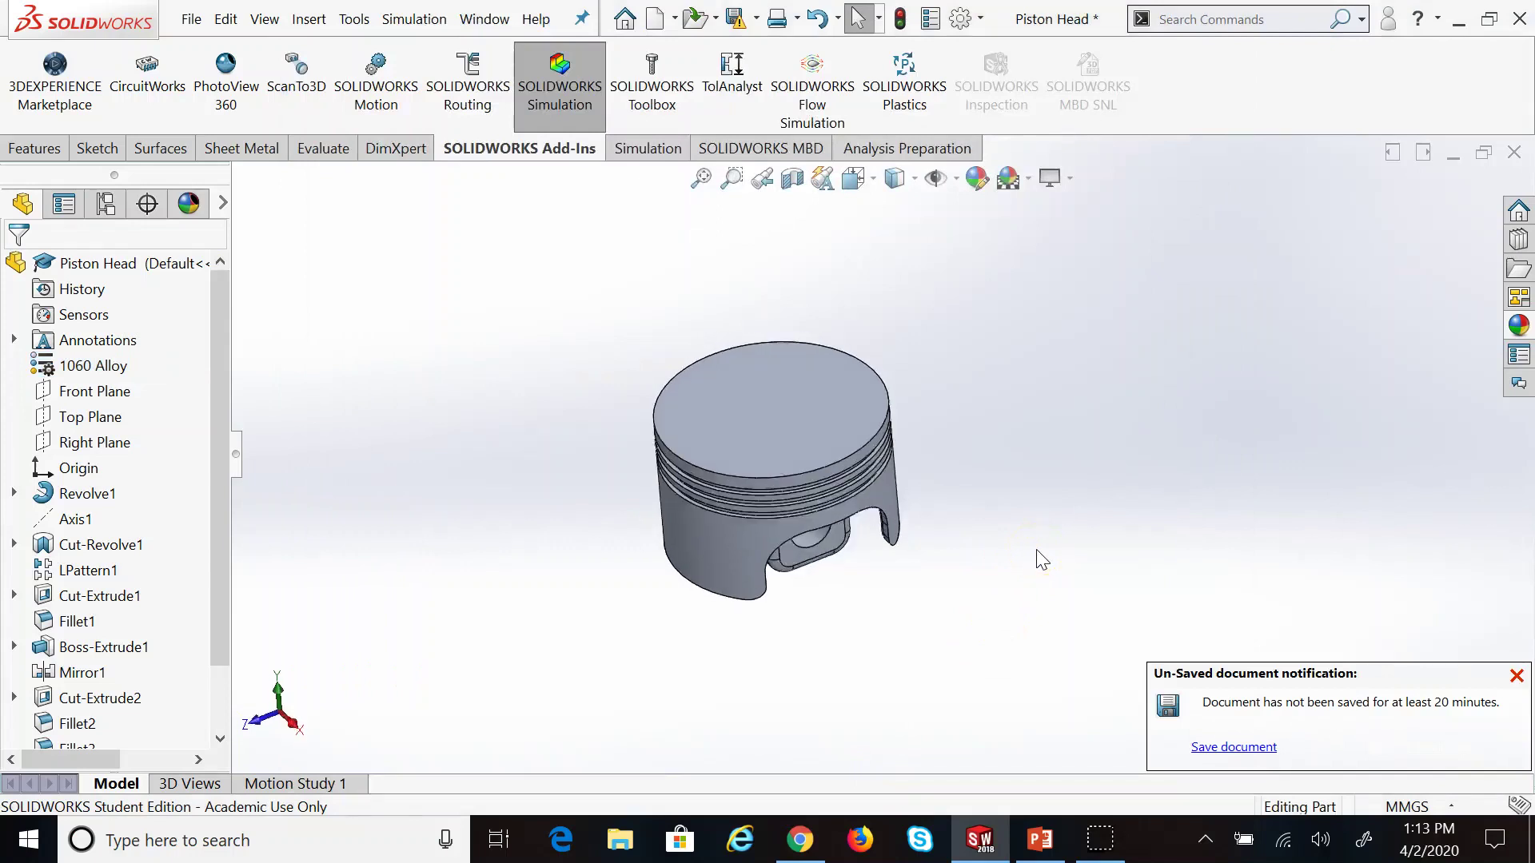
key("Down")
left_click(1516, 678)
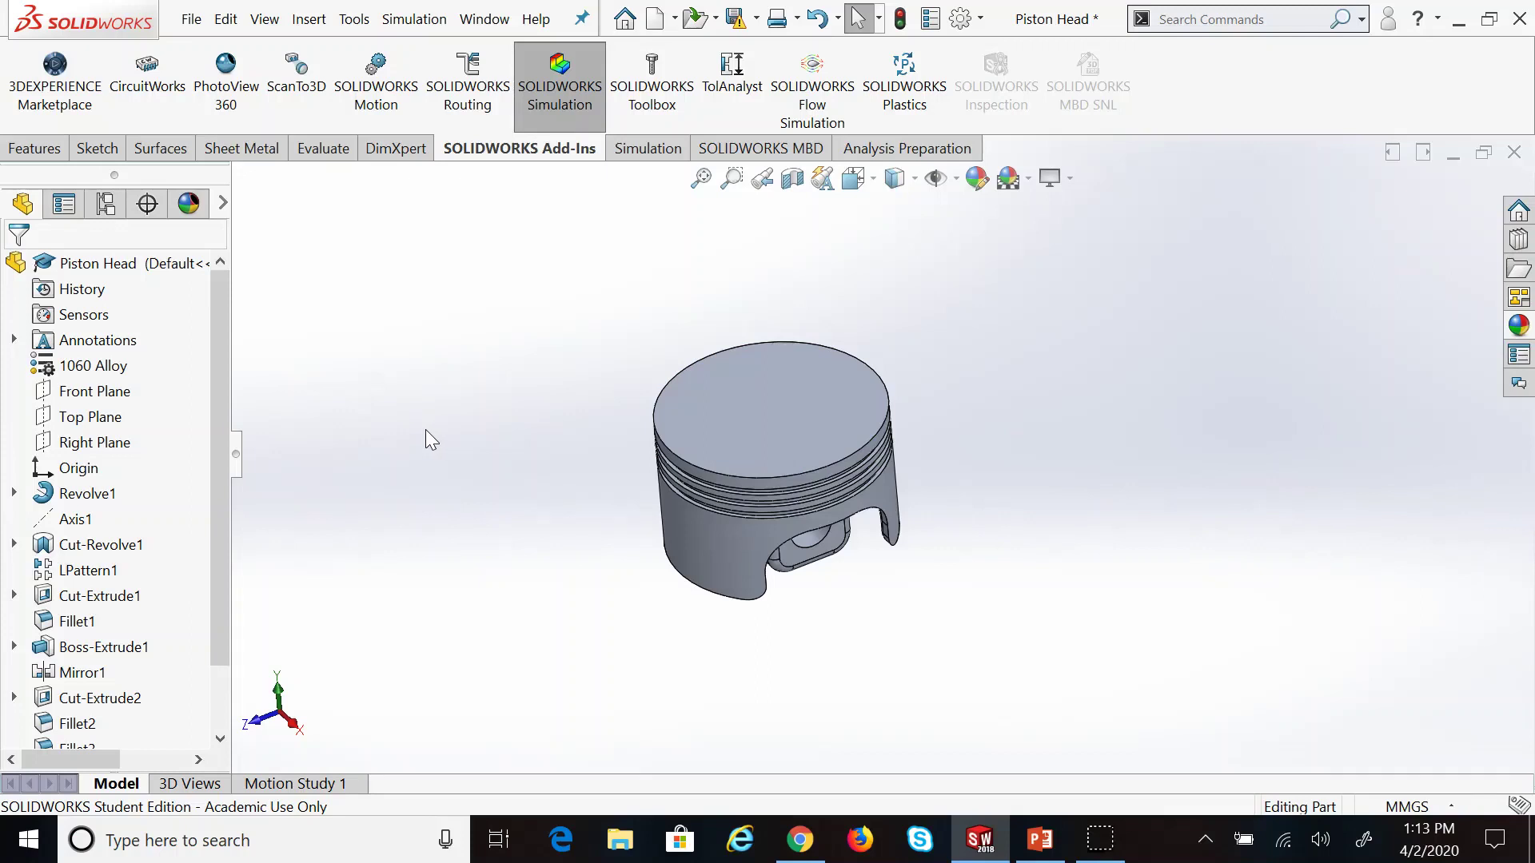
Examine the colour options in the whole piston head part's appearance settings and leave them without applying a change
right_click(132, 271)
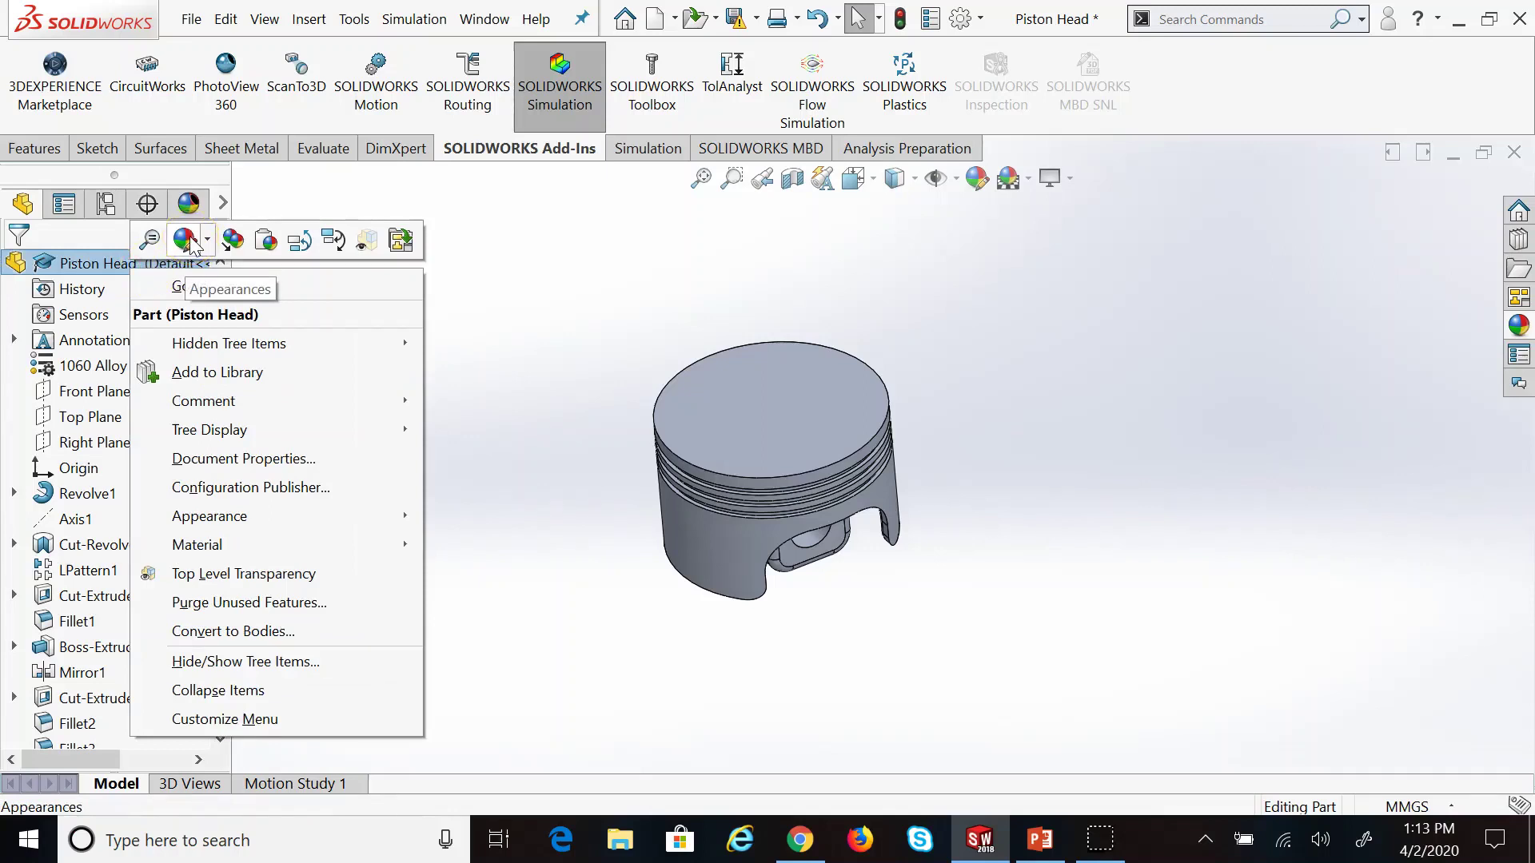
left_click(188, 241)
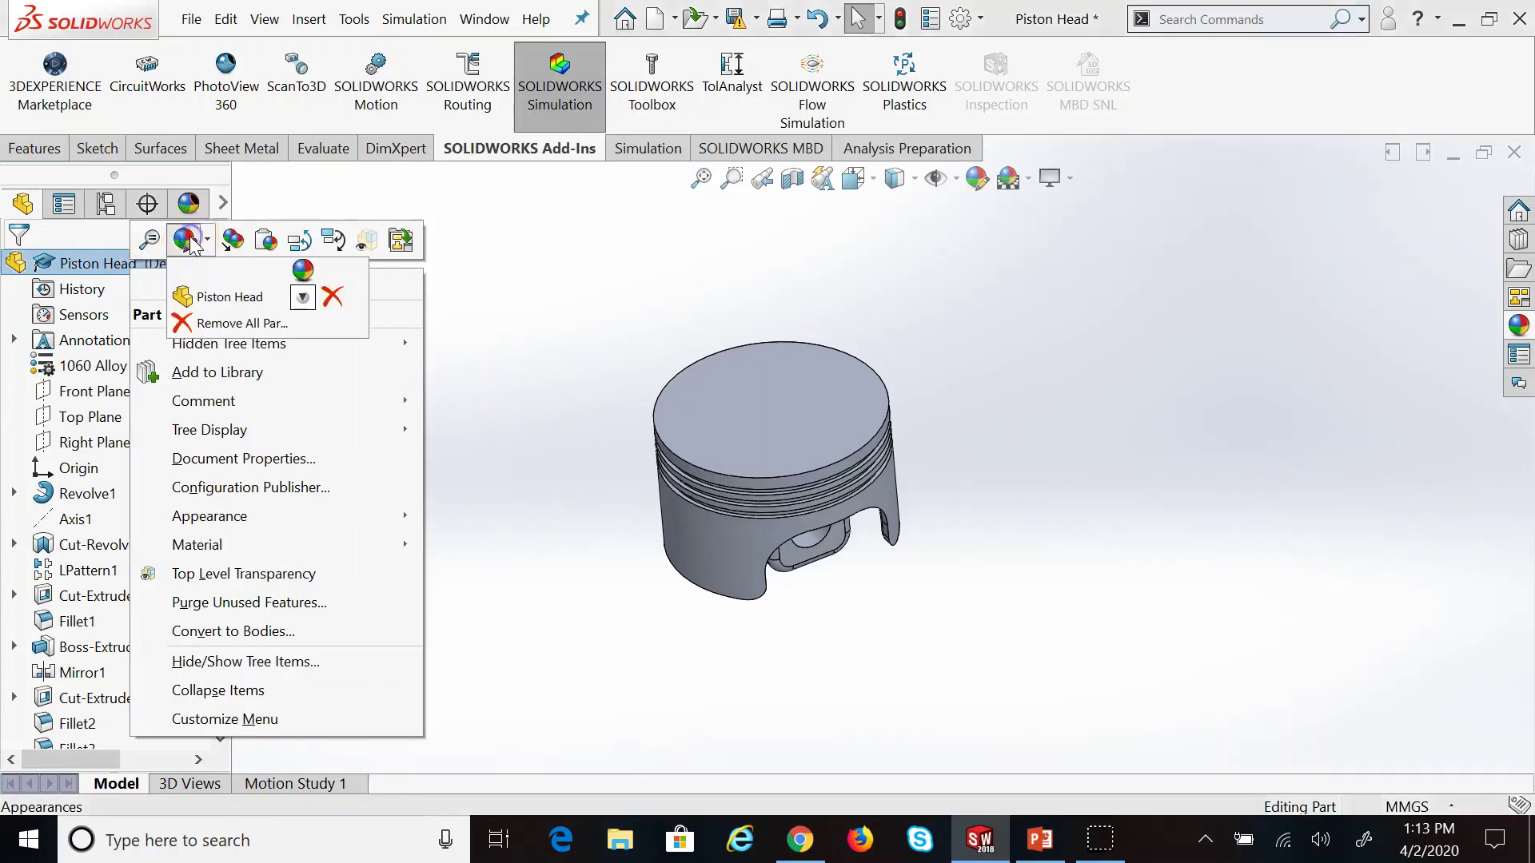
left_click(209, 297)
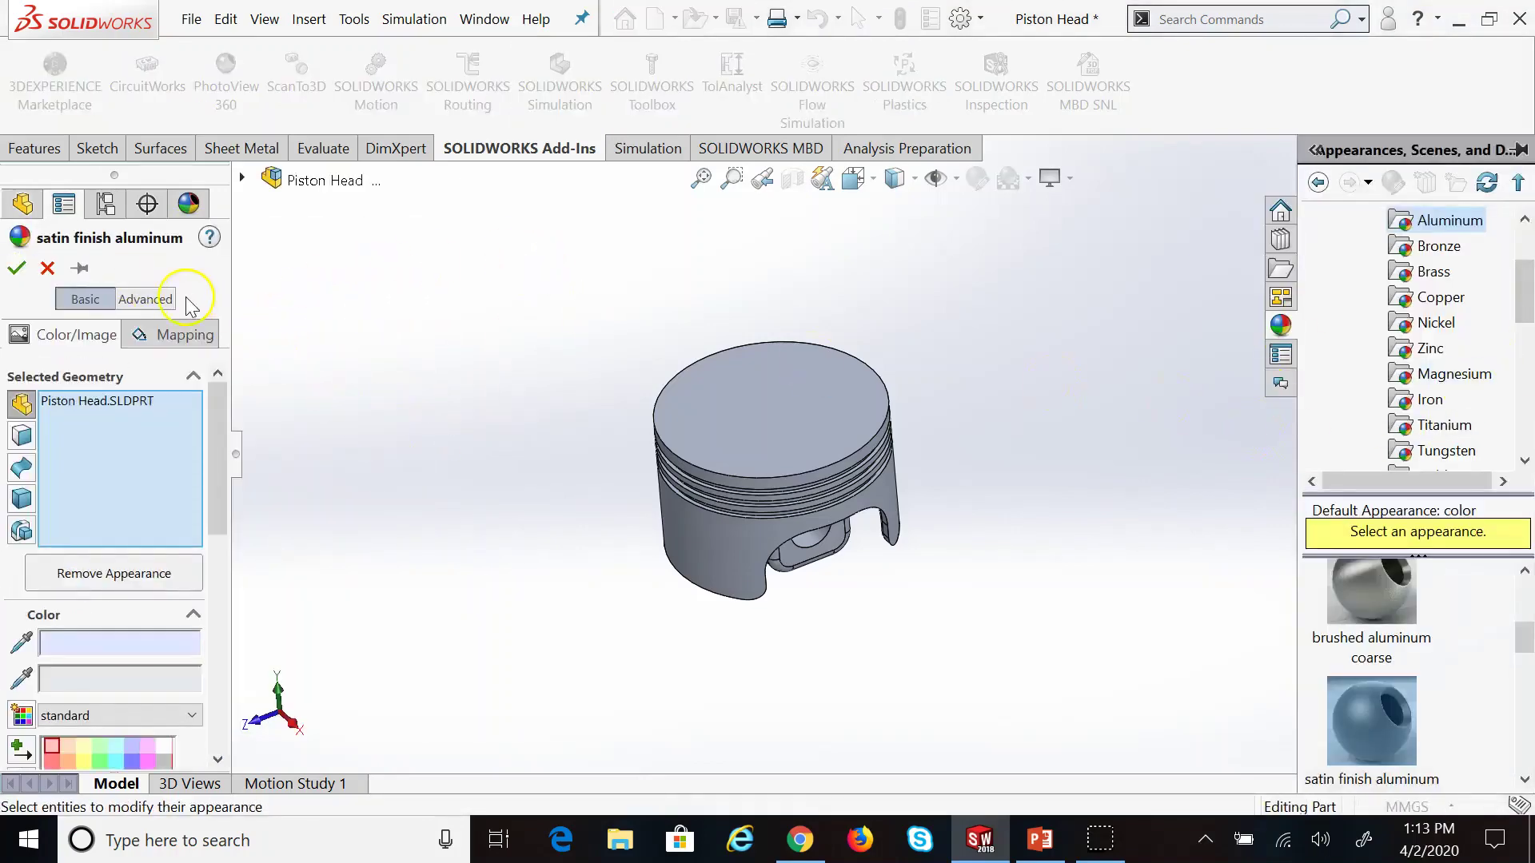
left_click_drag(219, 464, 218, 579)
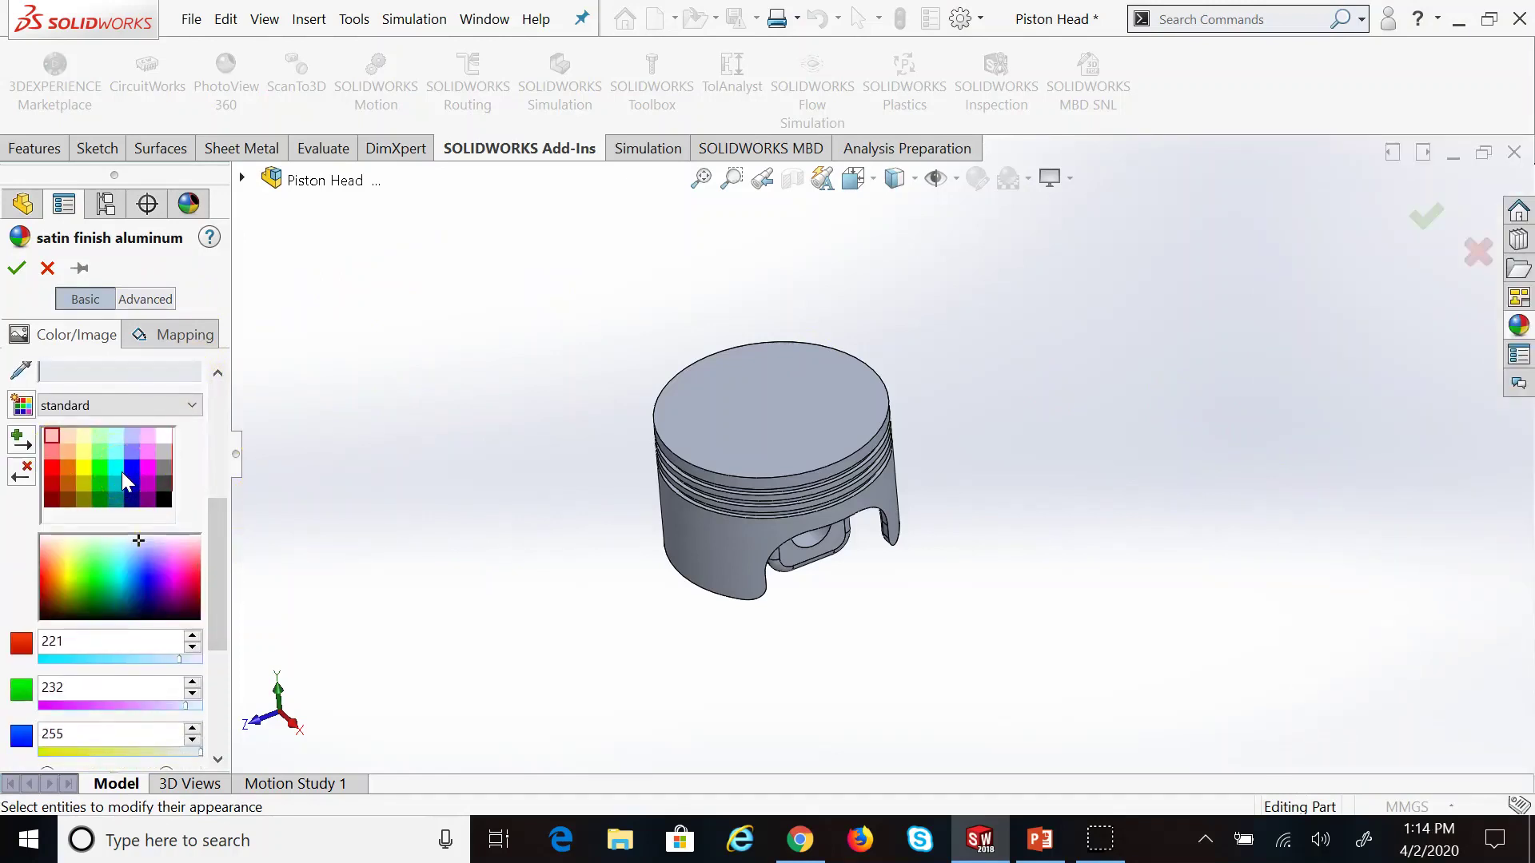
left_click(217, 526)
mouse_move(217, 525)
left_mouse_down()
mouse_move(213, 600)
mouse_move(216, 528)
left_mouse_up()
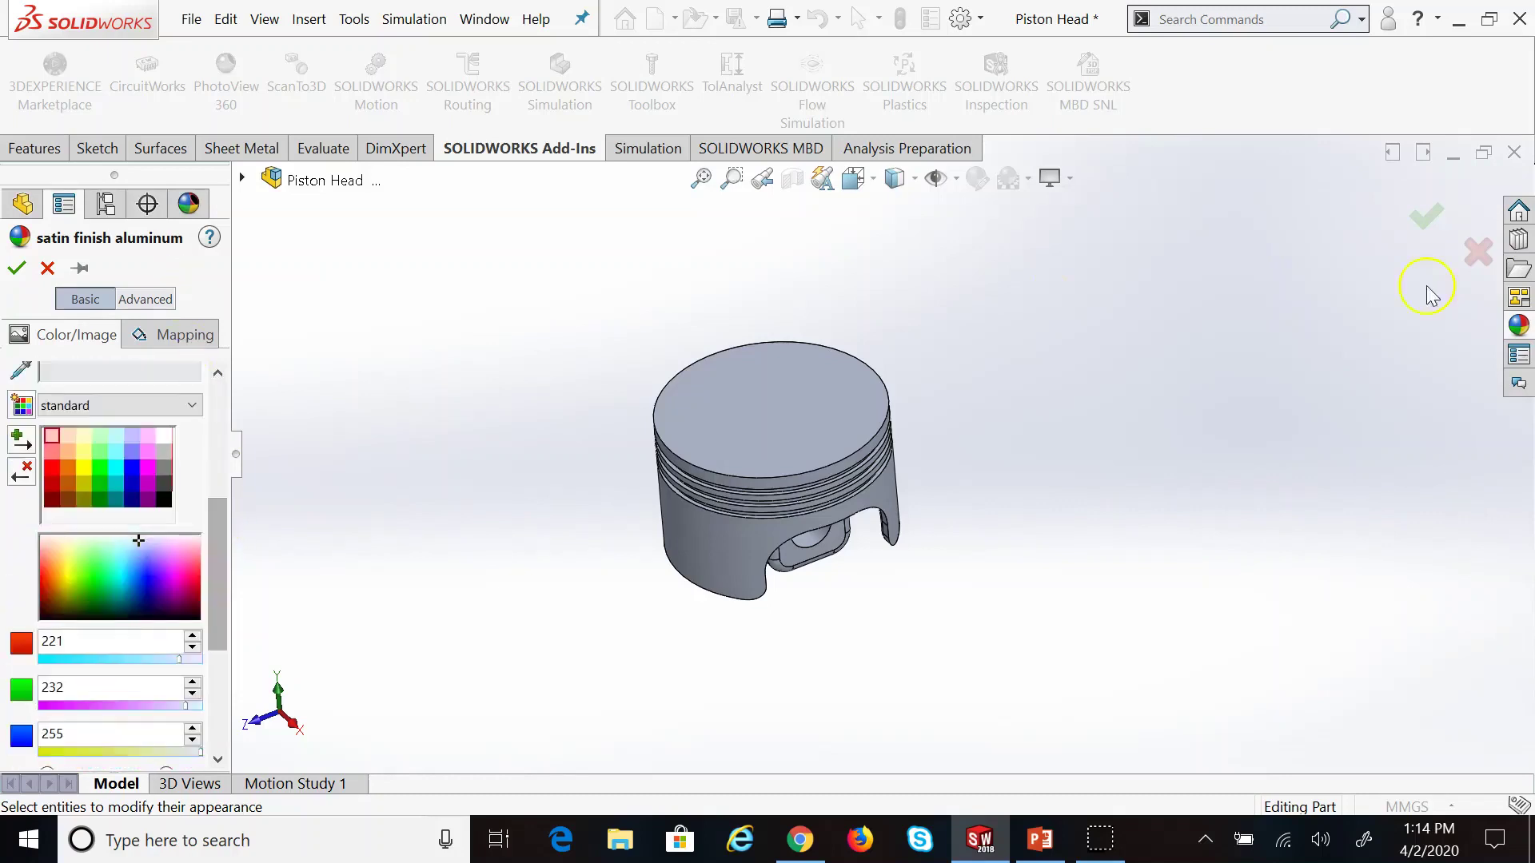
left_click(47, 270)
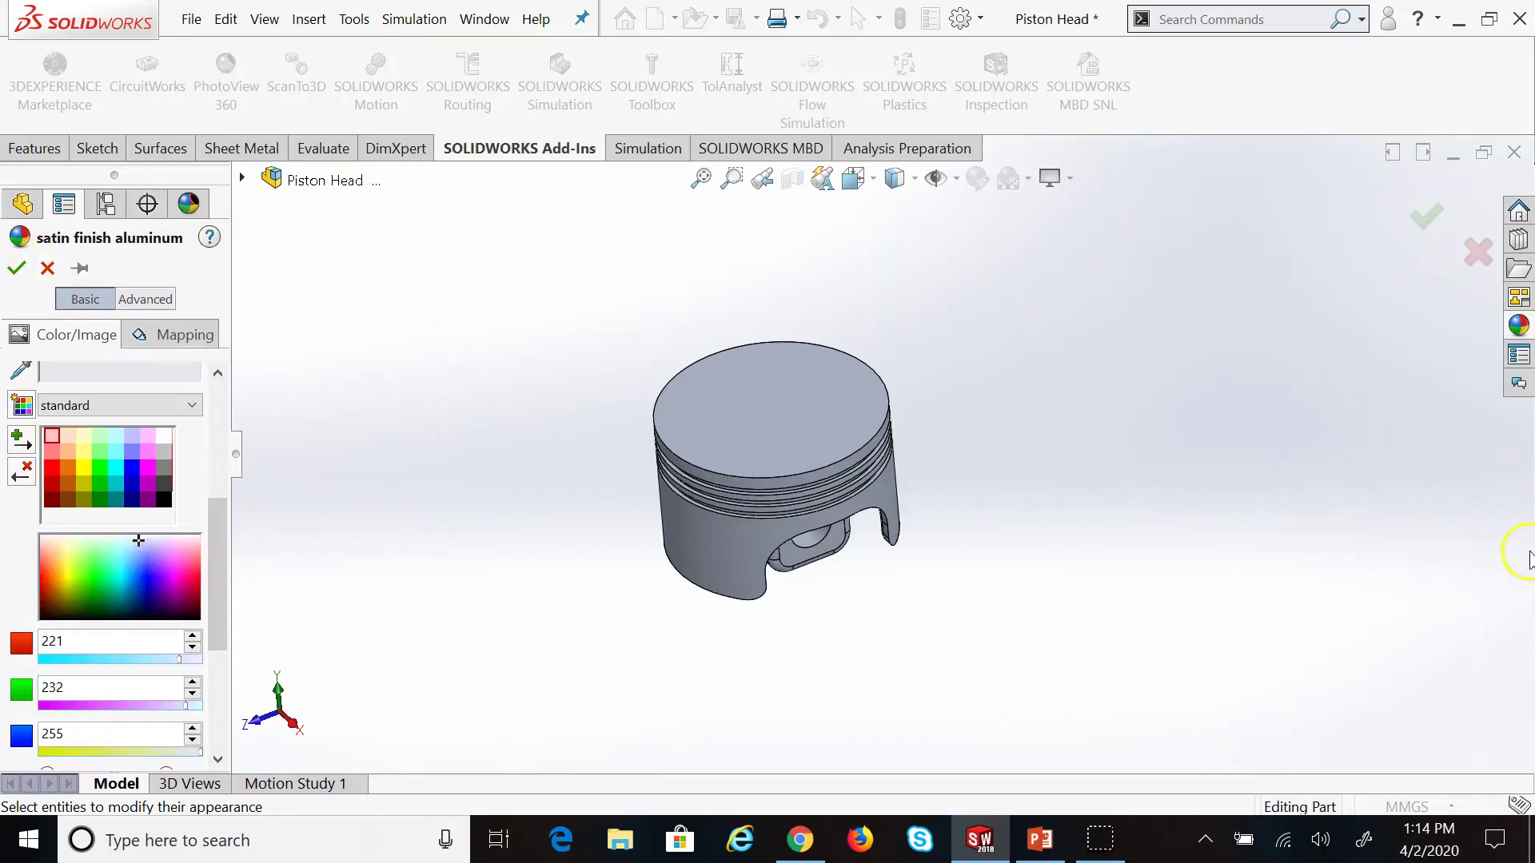
left_click(47, 269)
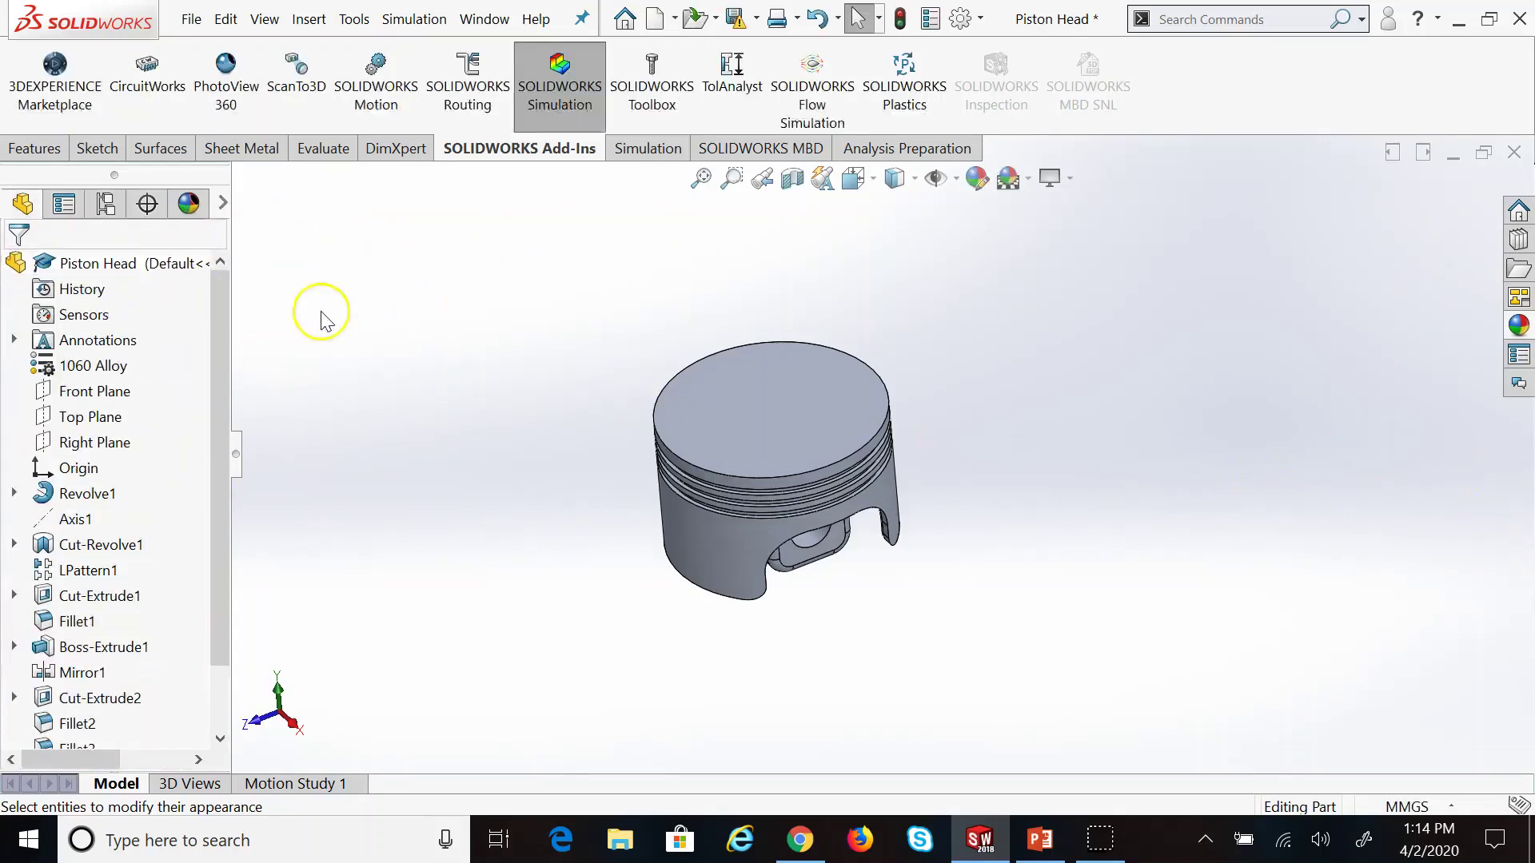
Open the satin finish aluminum appearance for editing from the part's list of applied appearances
left_click(196, 209)
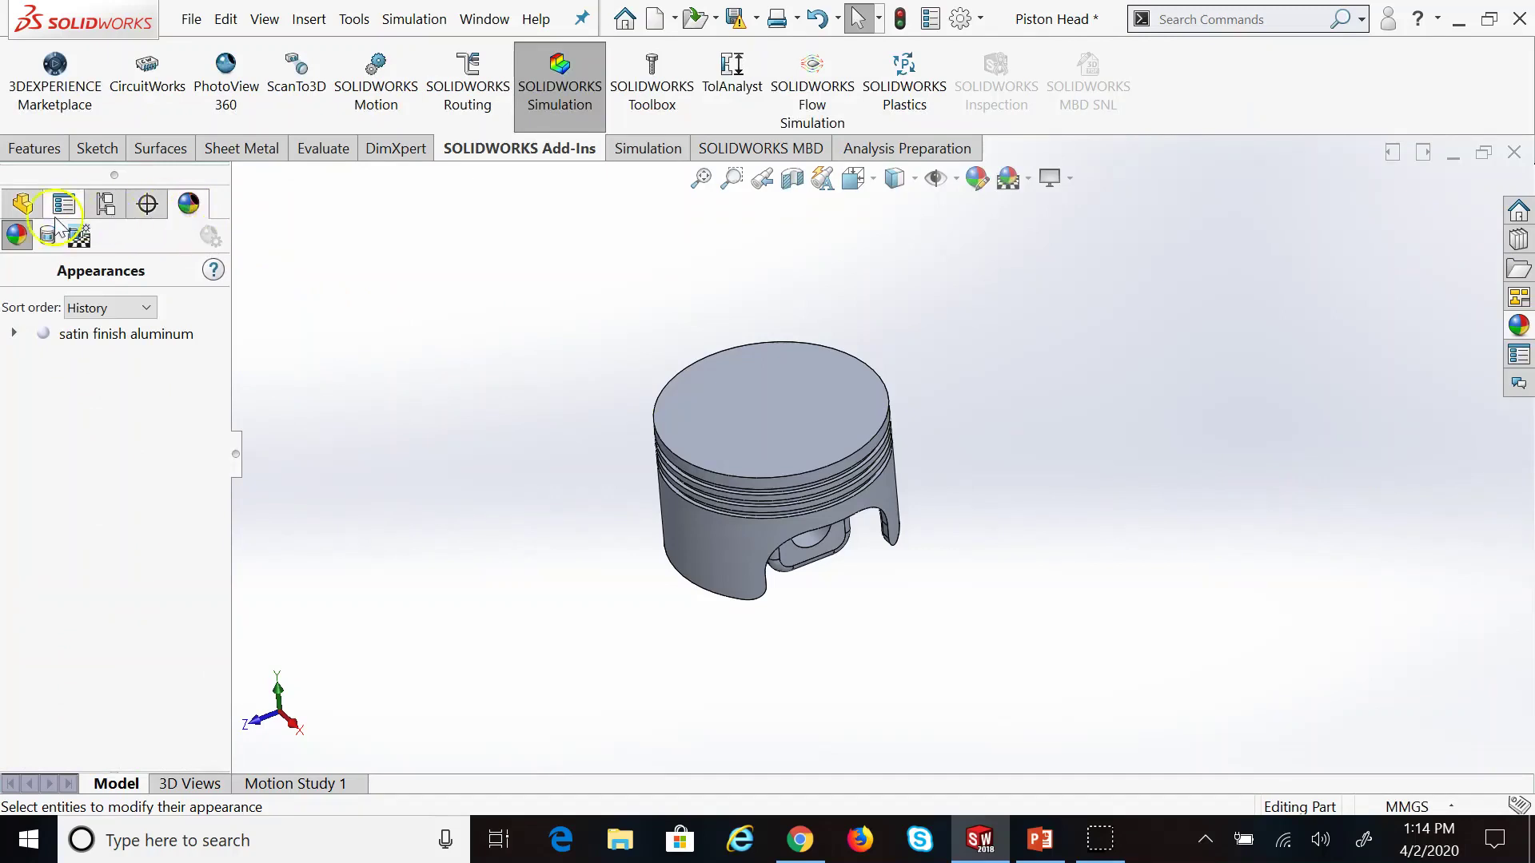
left_click(22, 205)
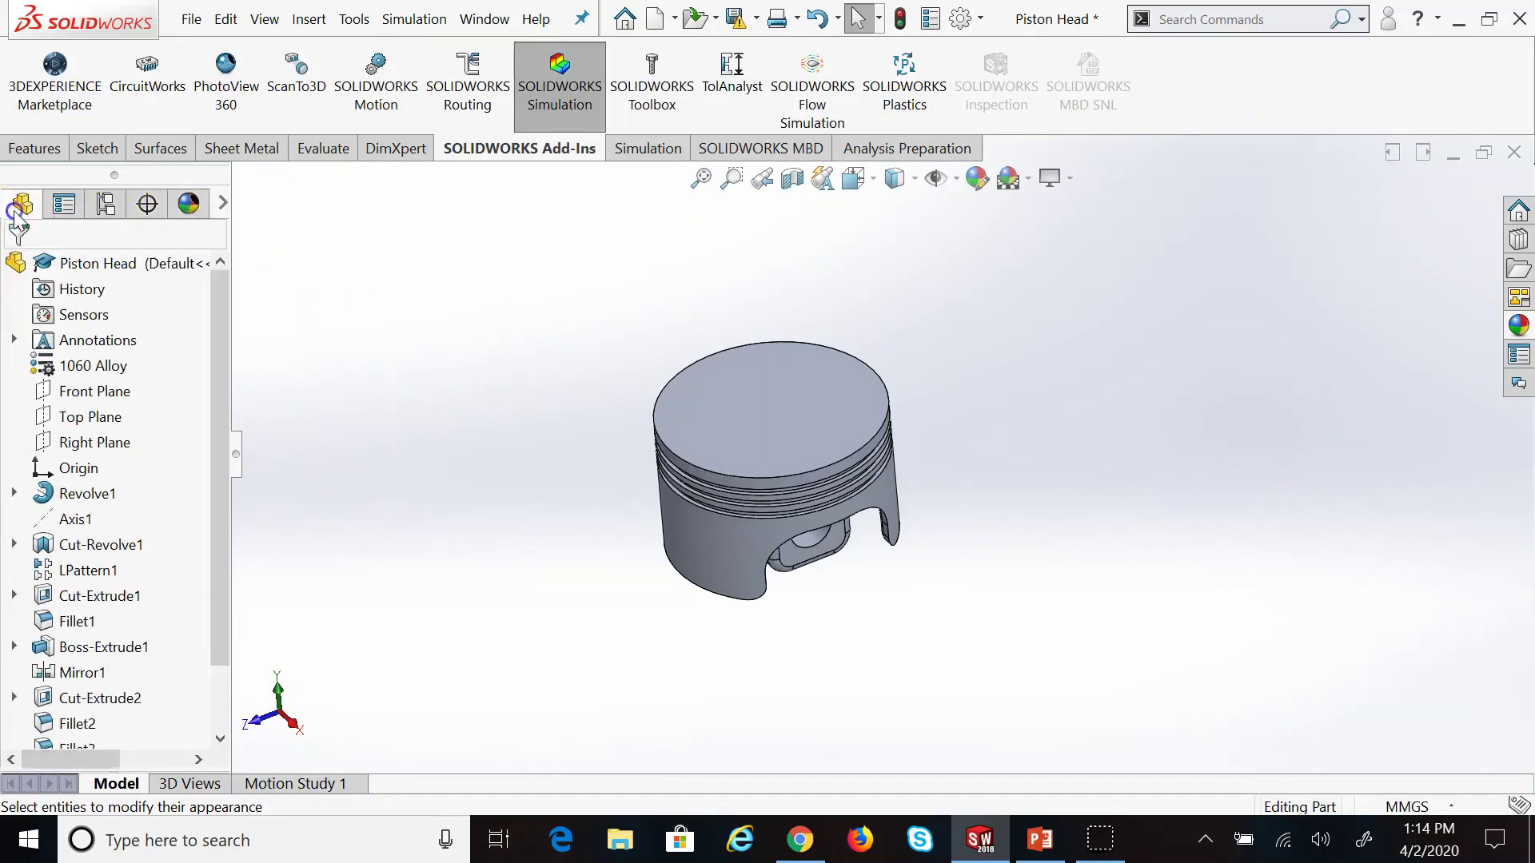
left_click(192, 209)
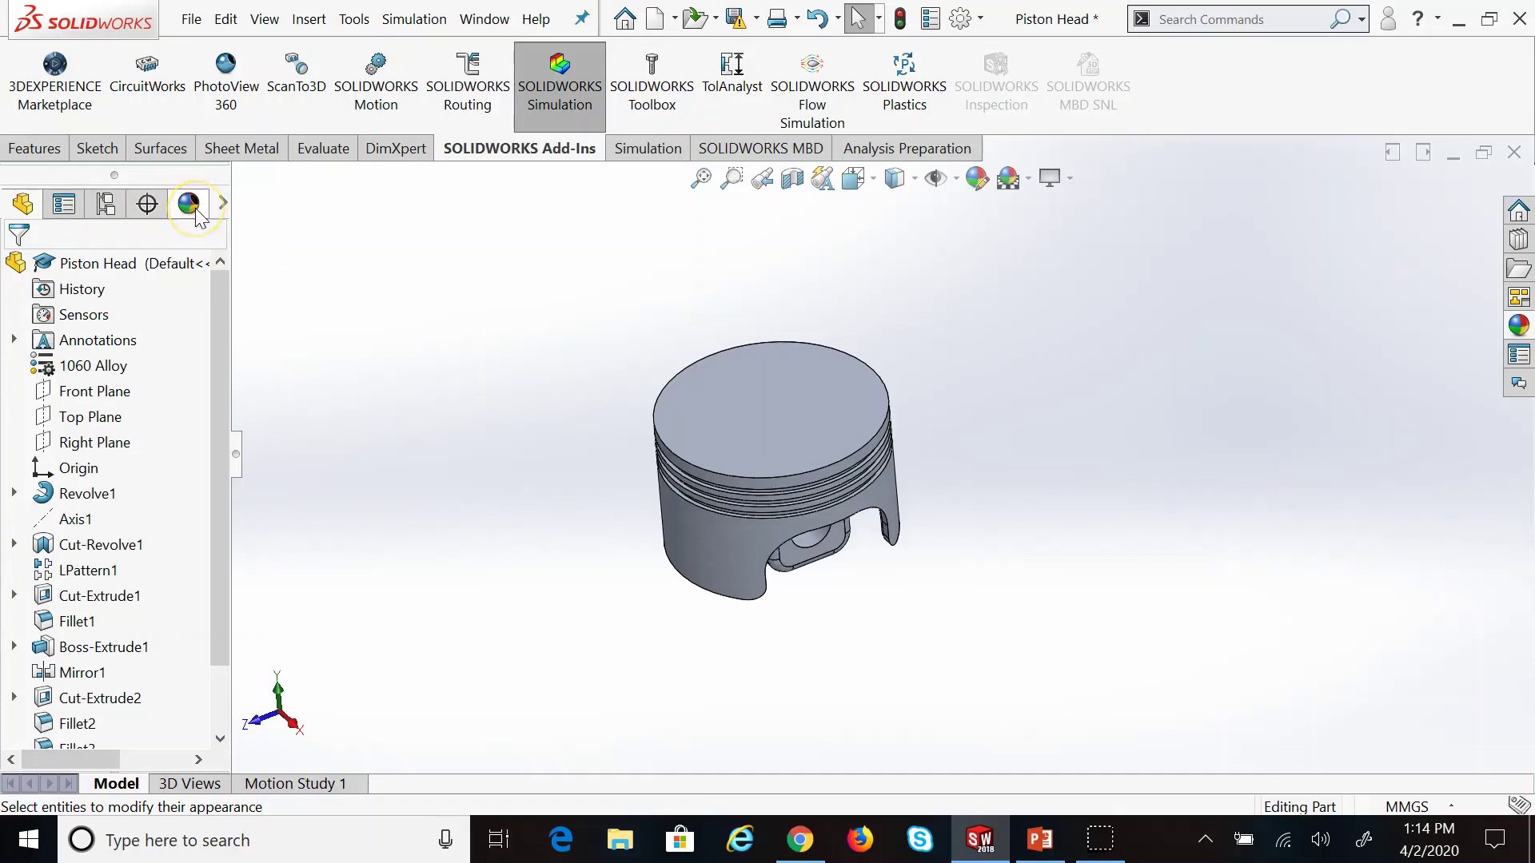
left_click(199, 214)
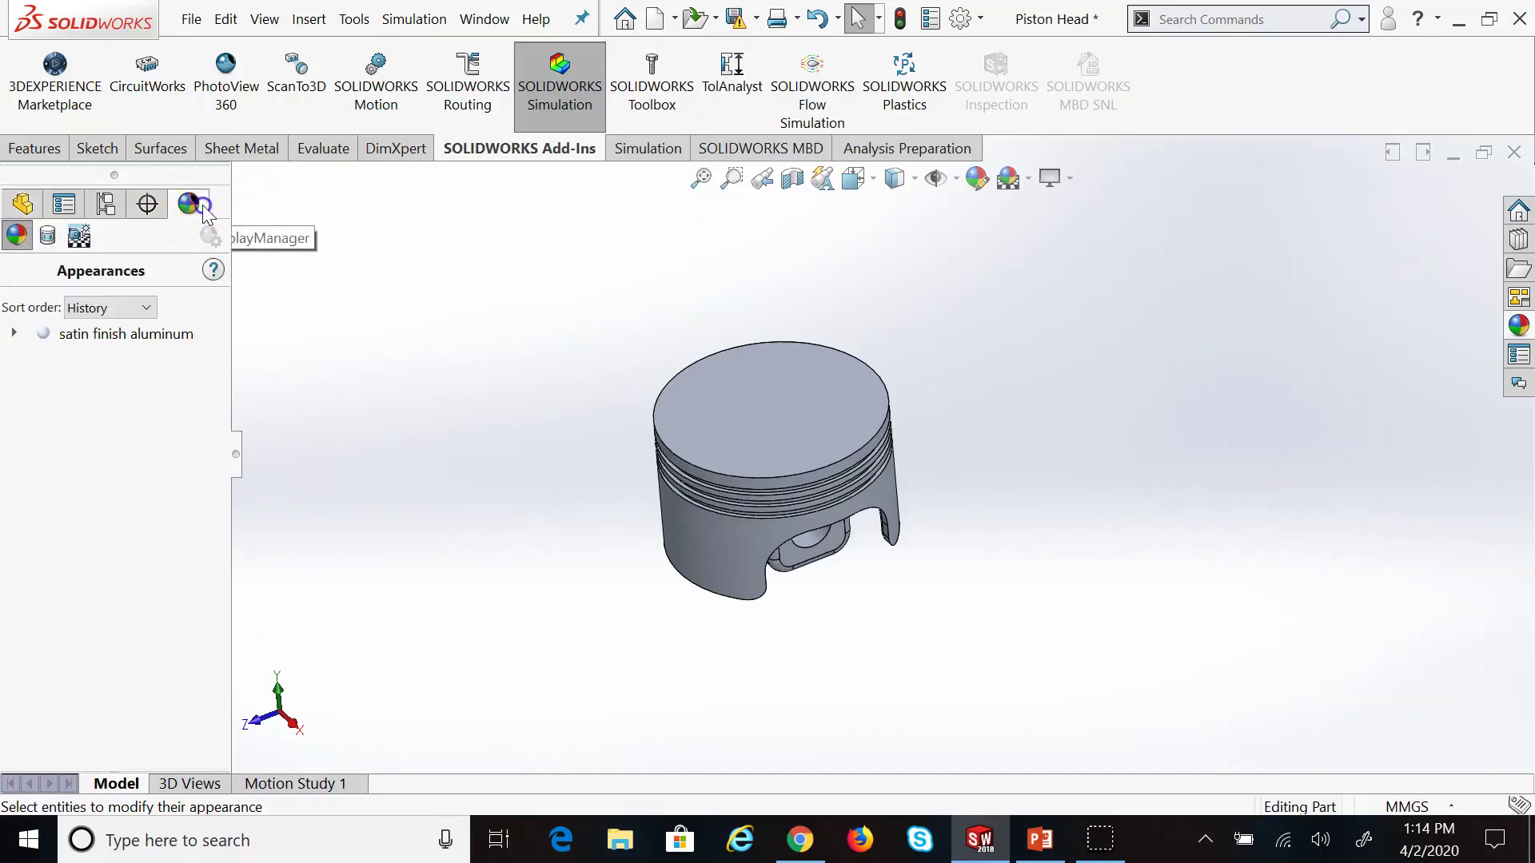
left_click(103, 336)
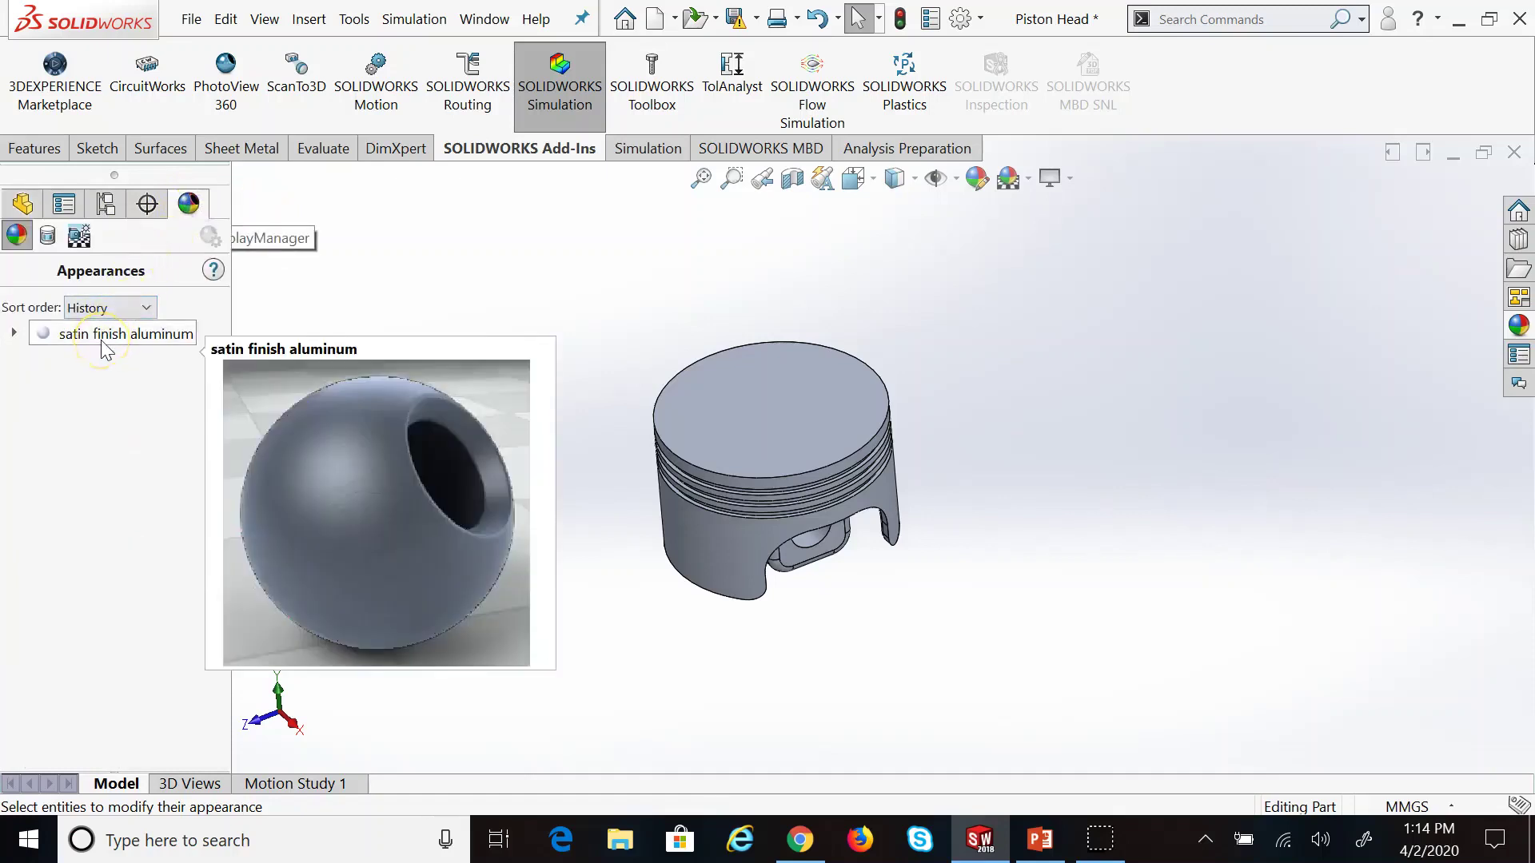
left_click(15, 335)
left_click(15, 334)
left_click(101, 336)
double_click(101, 336)
left_click(935, 352)
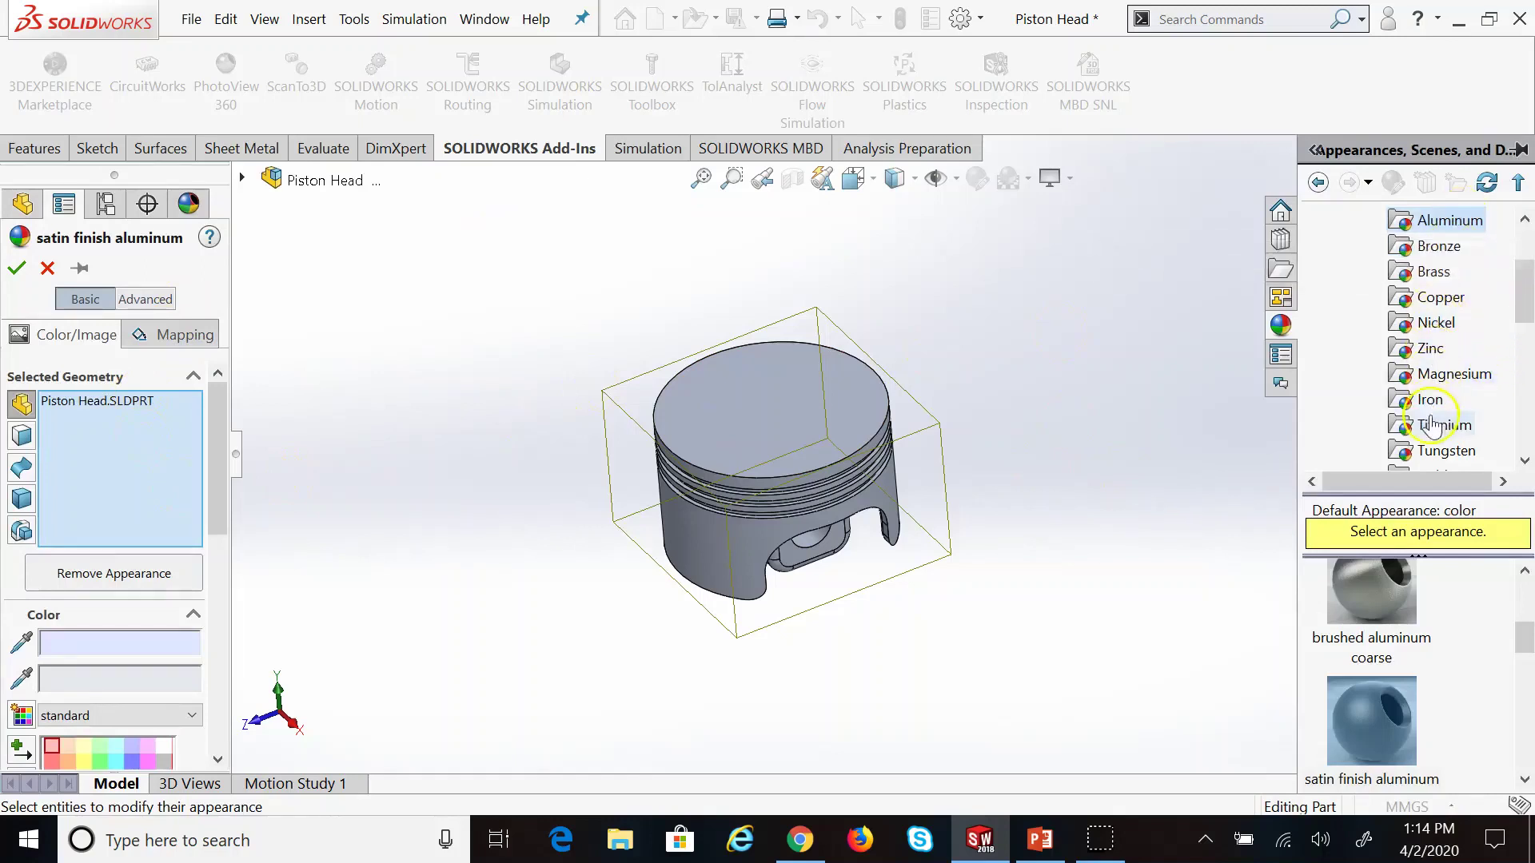
Widen the appearance library and try the polished, brushed and cast aluminum appearances on the whole piston head
mouse_move(1525, 310)
left_mouse_down()
mouse_move(1525, 278)
mouse_move(1525, 310)
left_mouse_up()
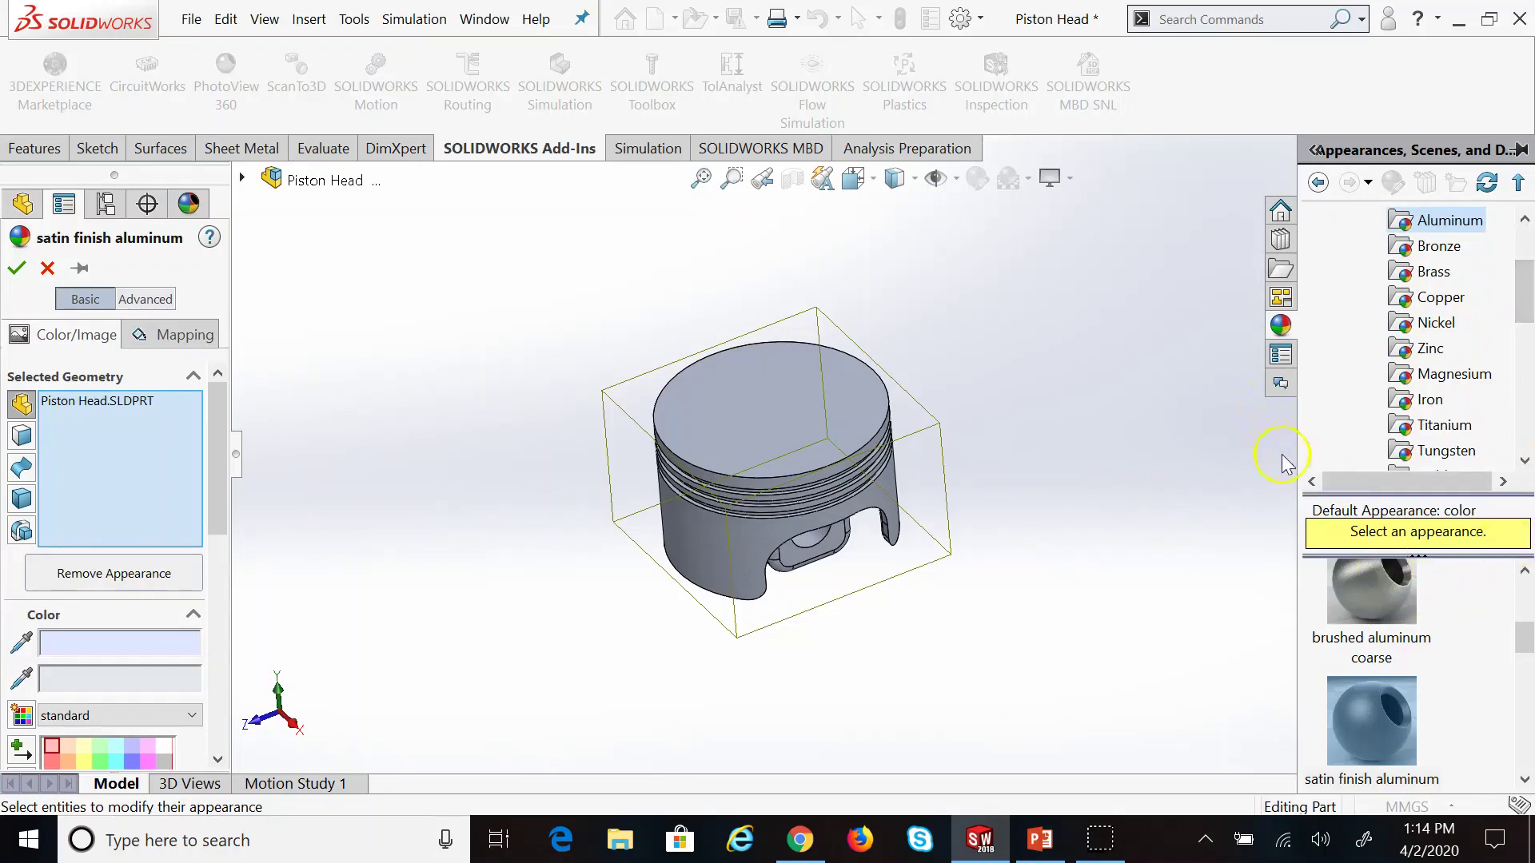
left_click_drag(1297, 435, 1096, 436)
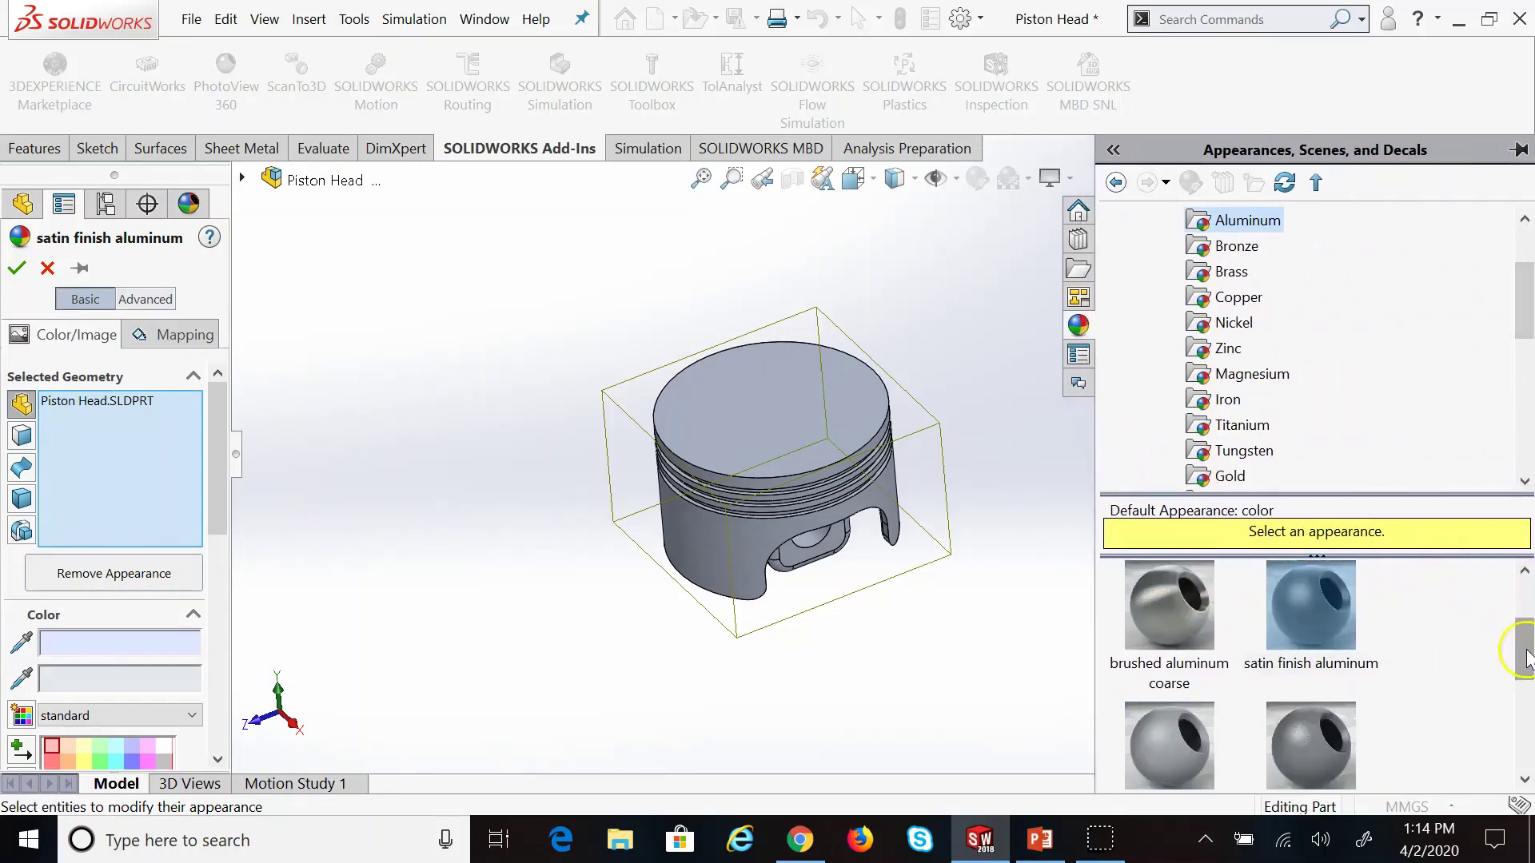
left_click_drag(1523, 639, 1521, 540)
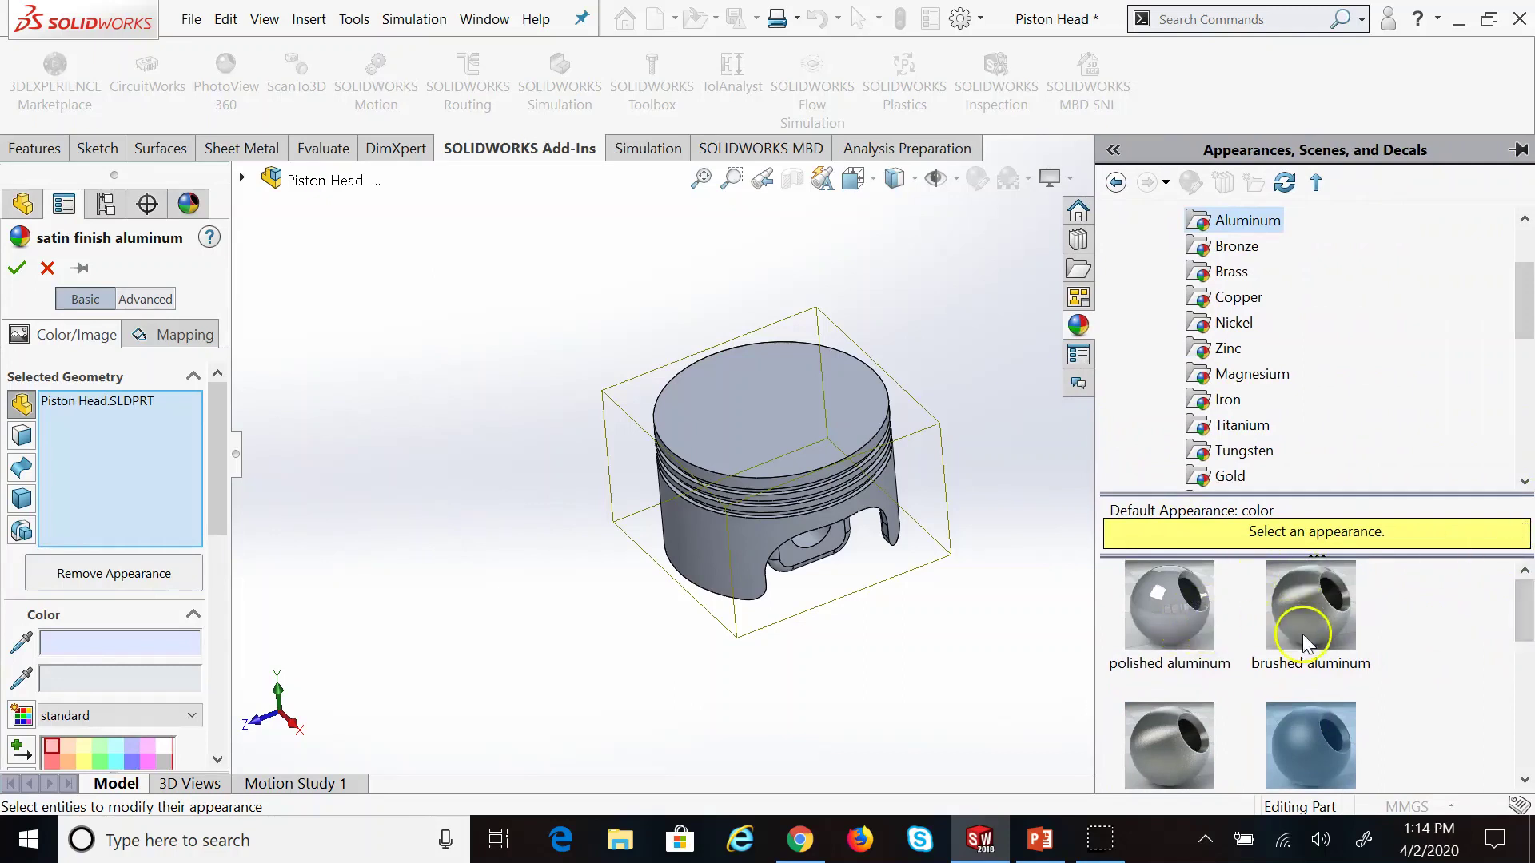
left_click(1179, 622)
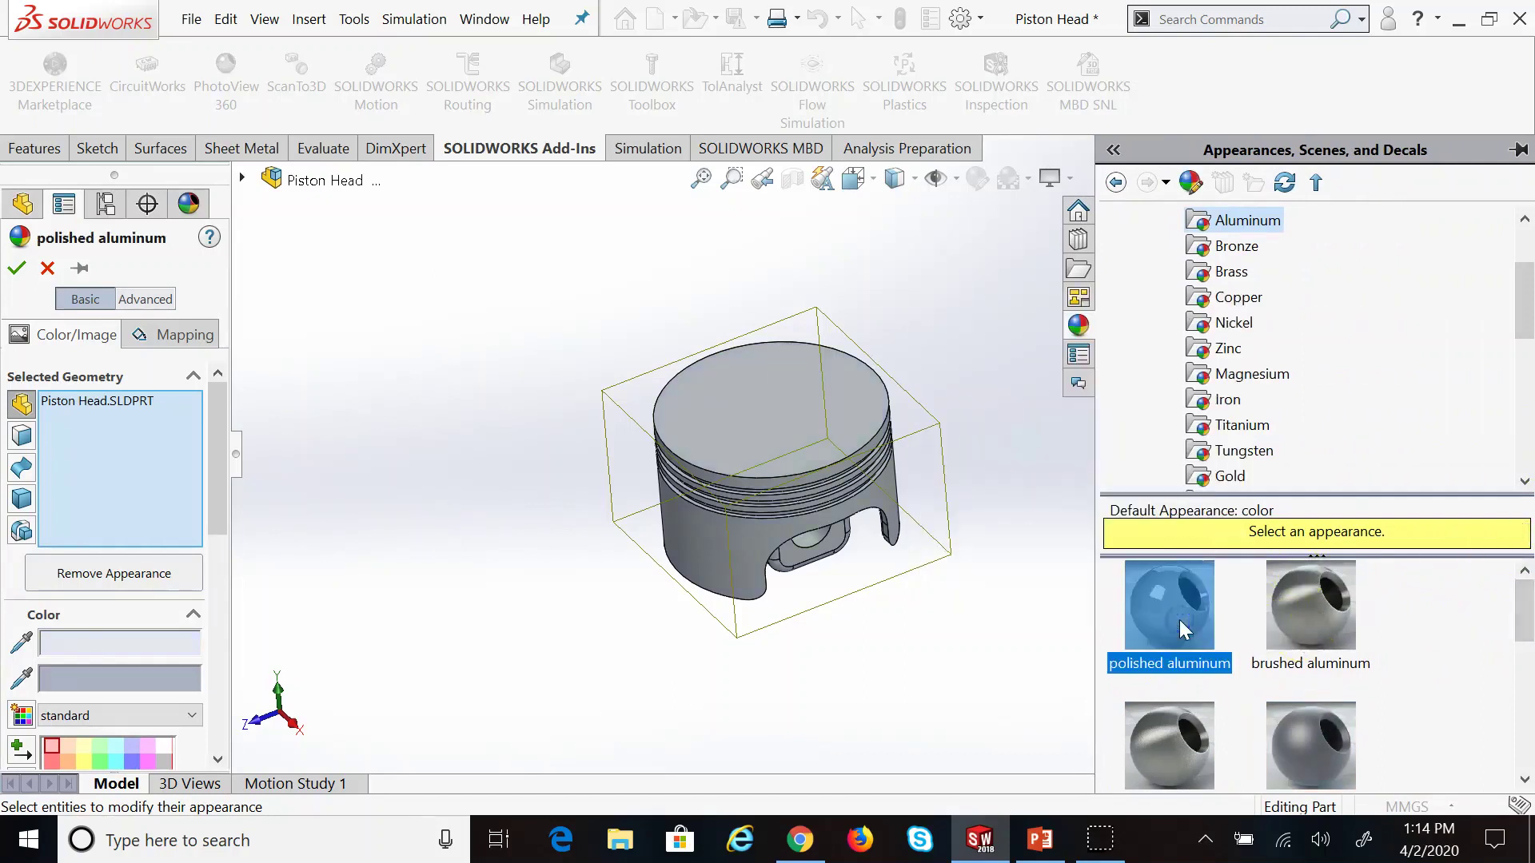
left_click(1295, 616)
left_click_drag(1523, 628, 1529, 723)
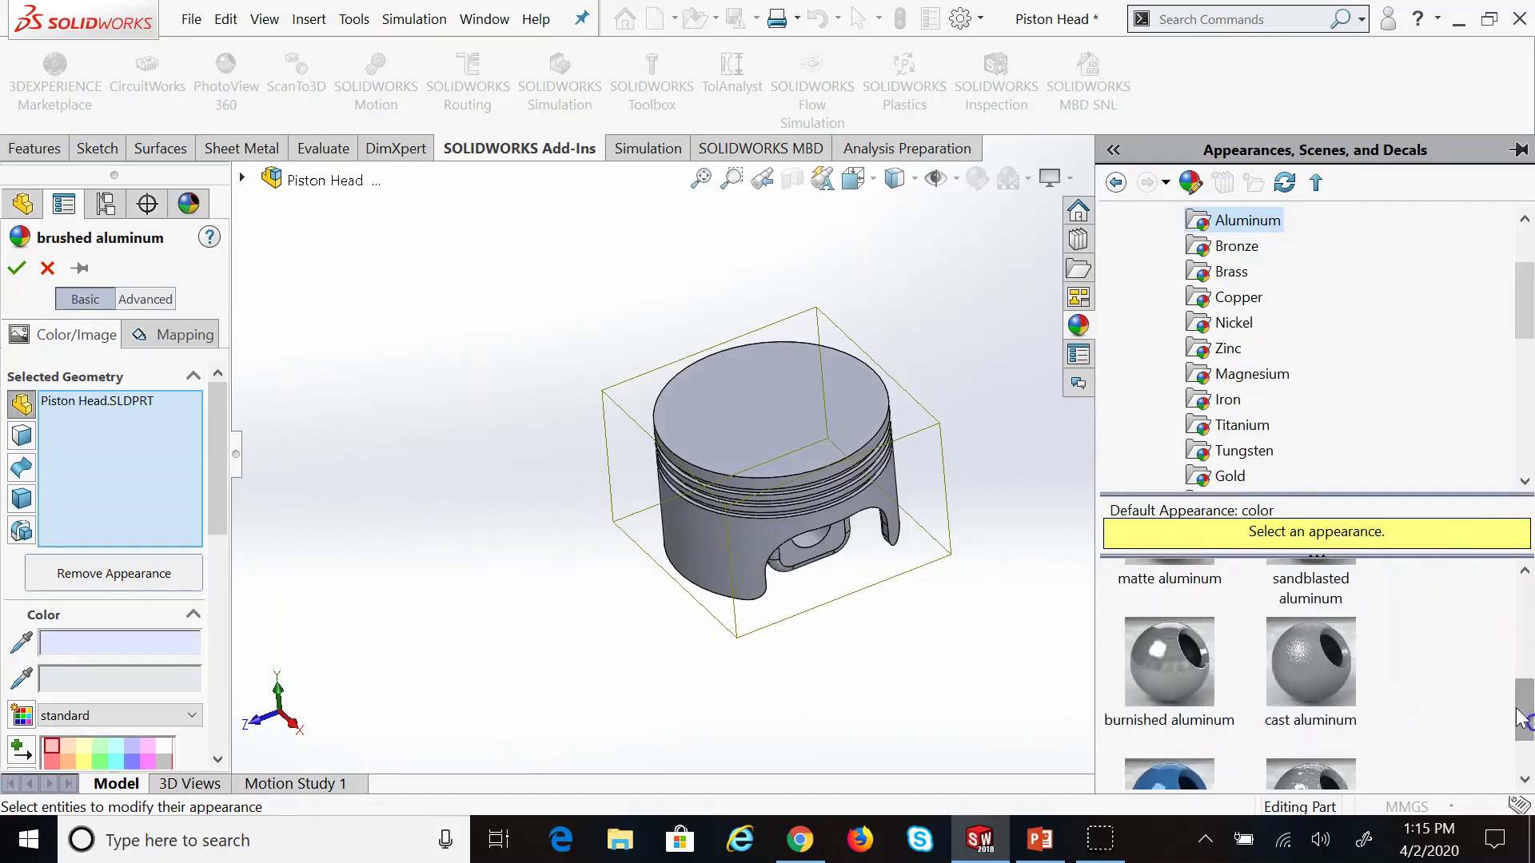
left_click(1332, 677)
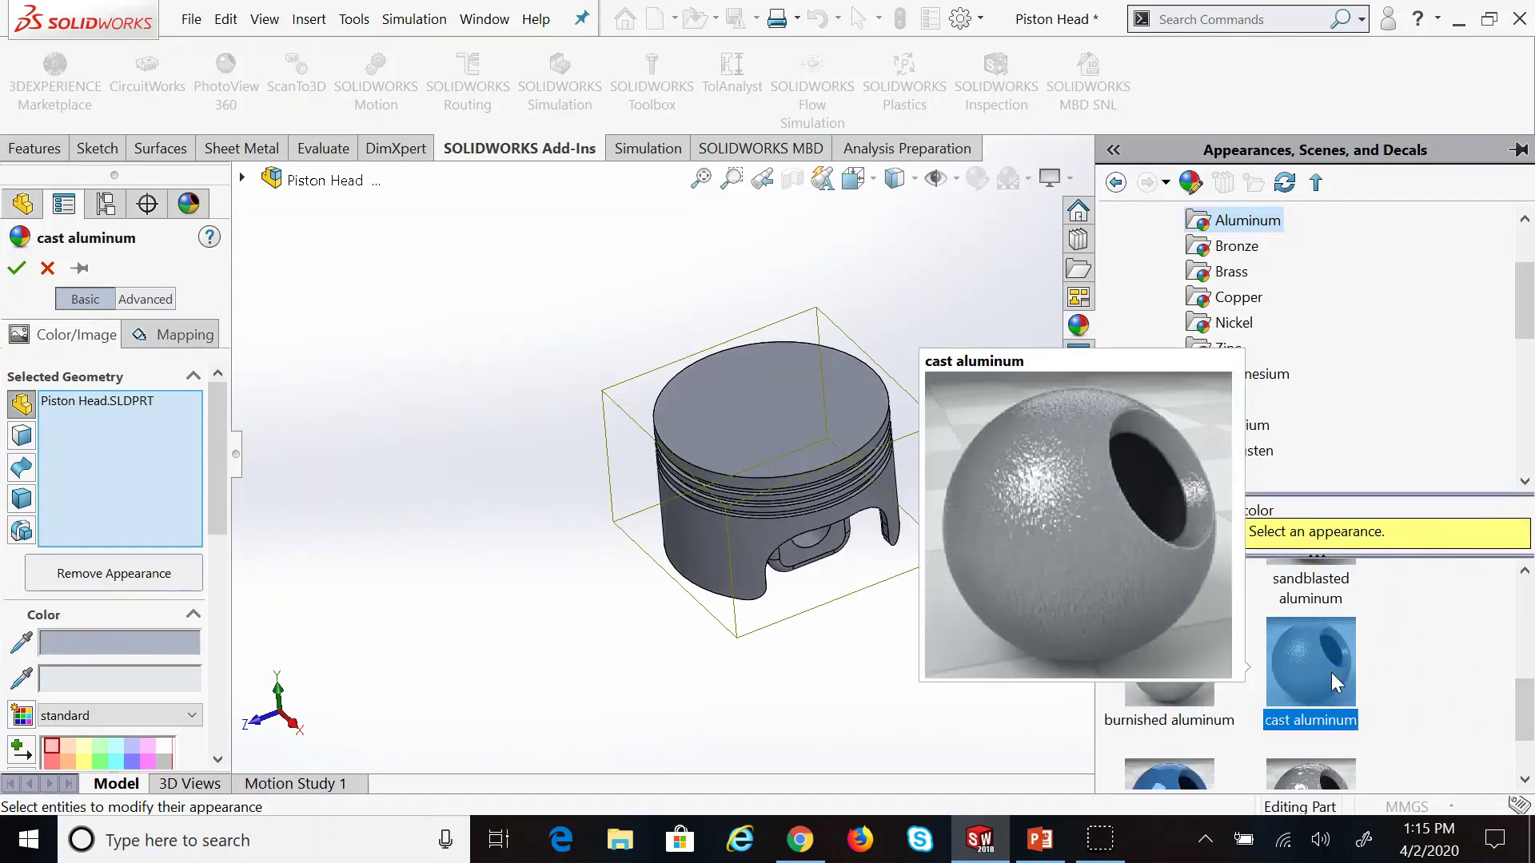
mouse_move(1167, 651)
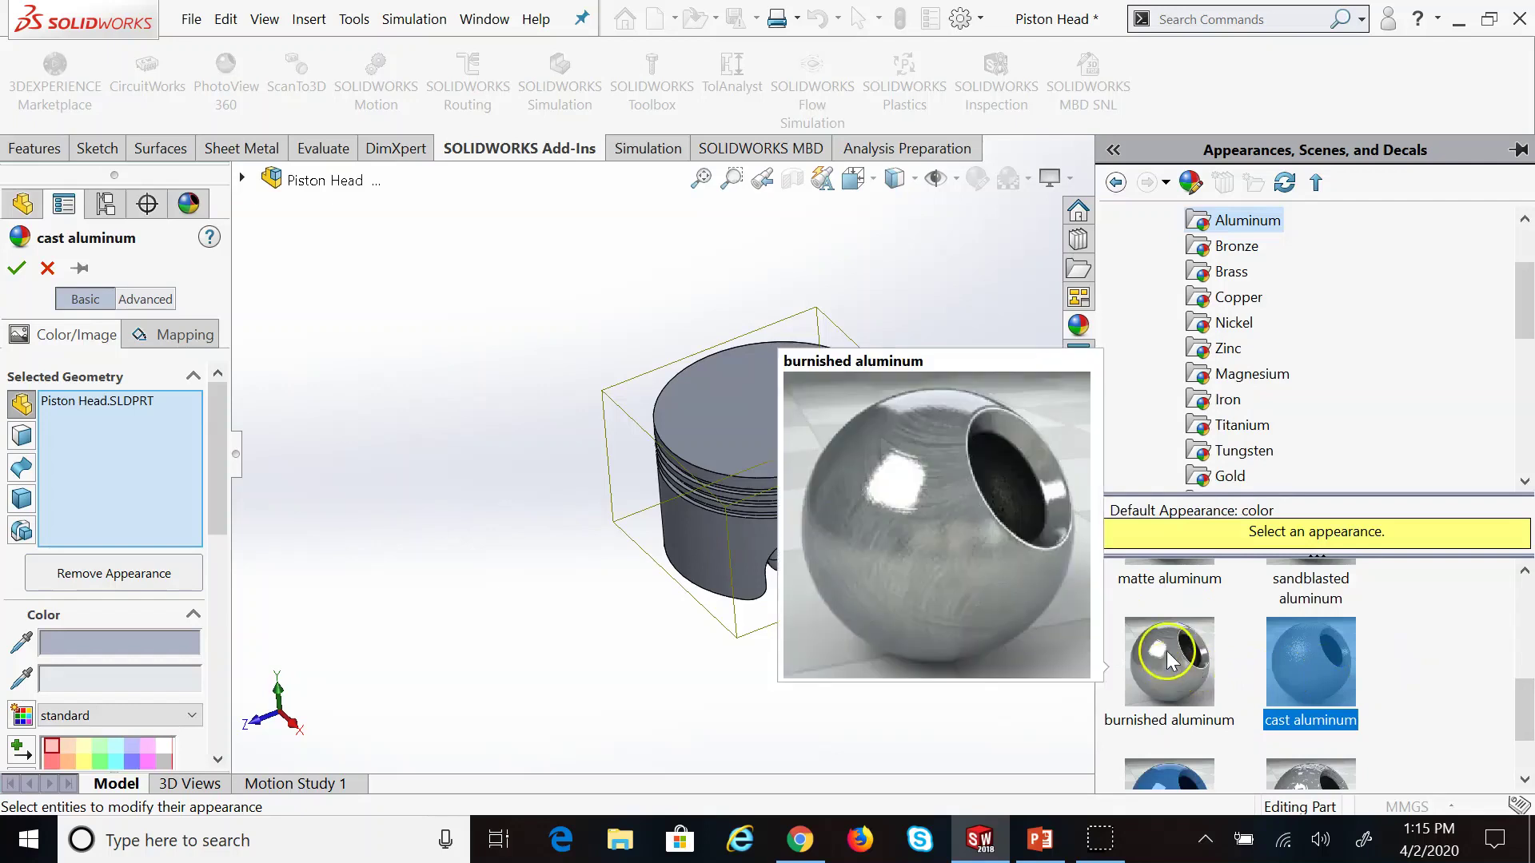
Try the aluminum treadplate appearance on the whole piston head, and leave the appearance settings and library
left_click_drag(1522, 731, 1527, 766)
mouse_move(1315, 688)
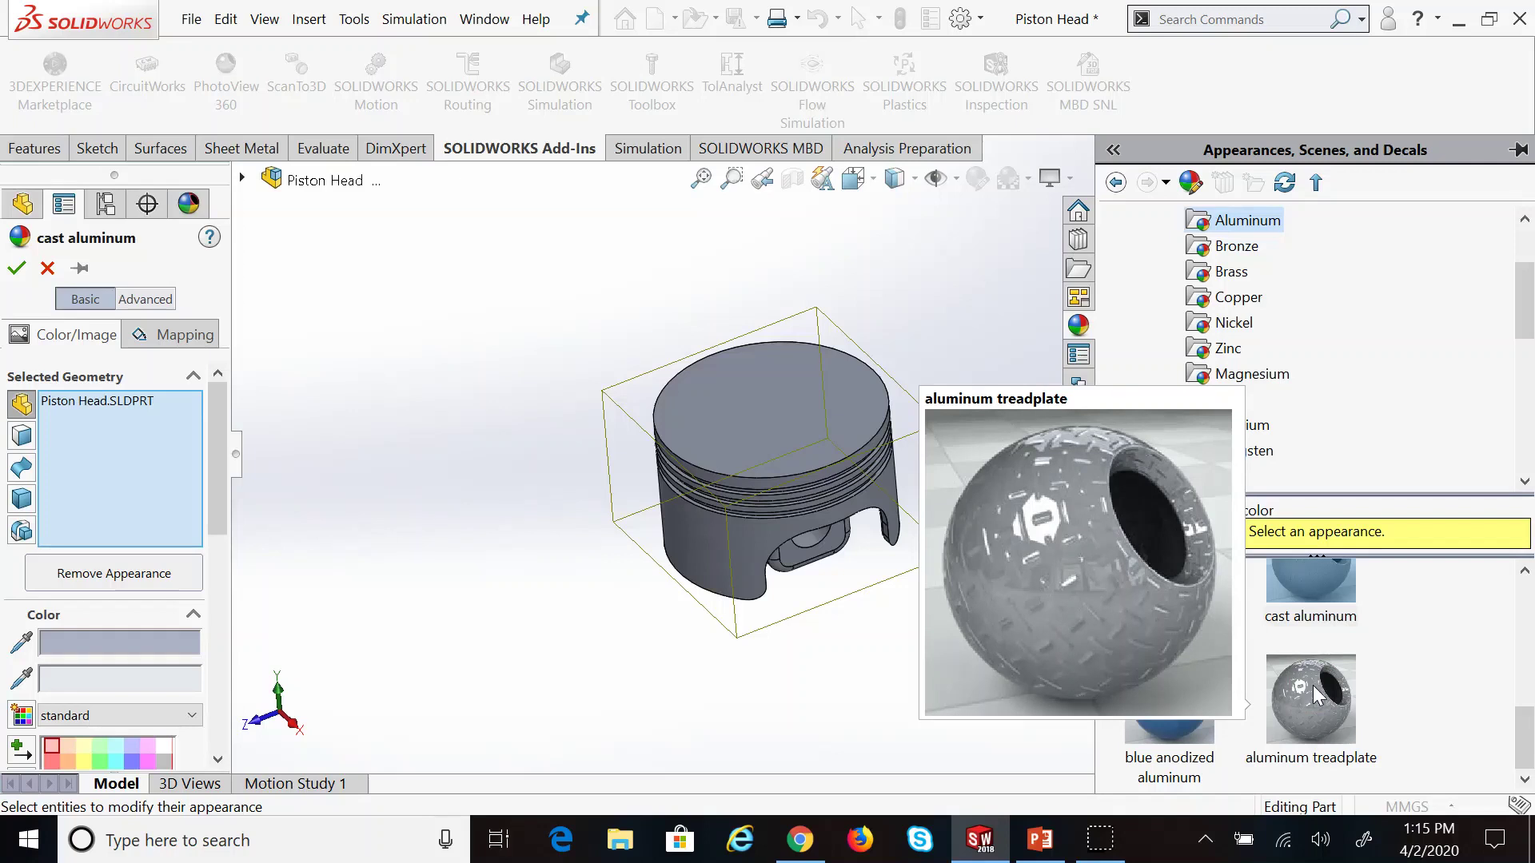
left_click(1313, 684)
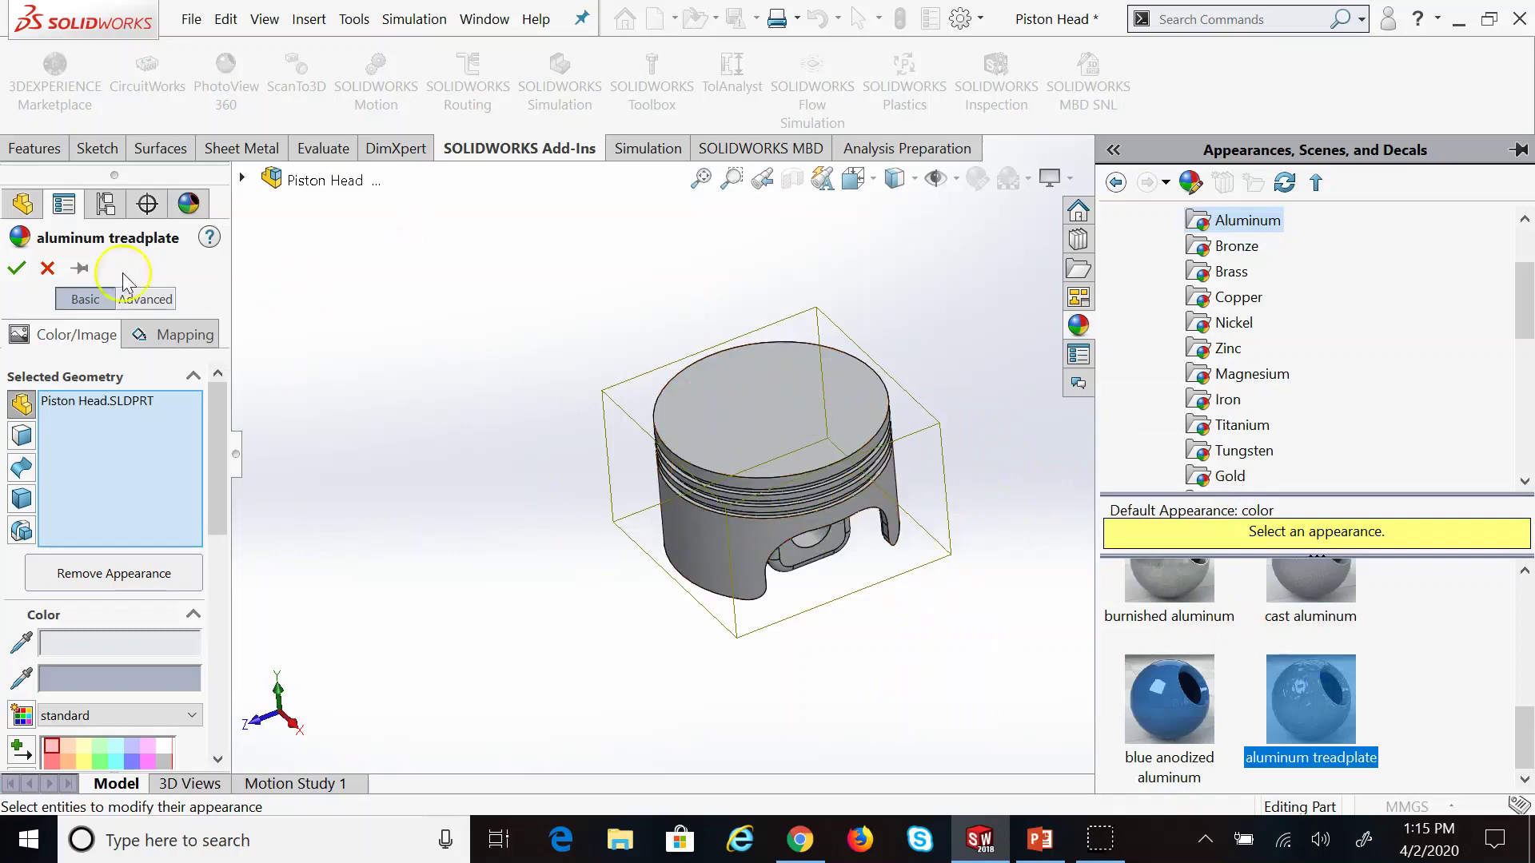
left_click(16, 268)
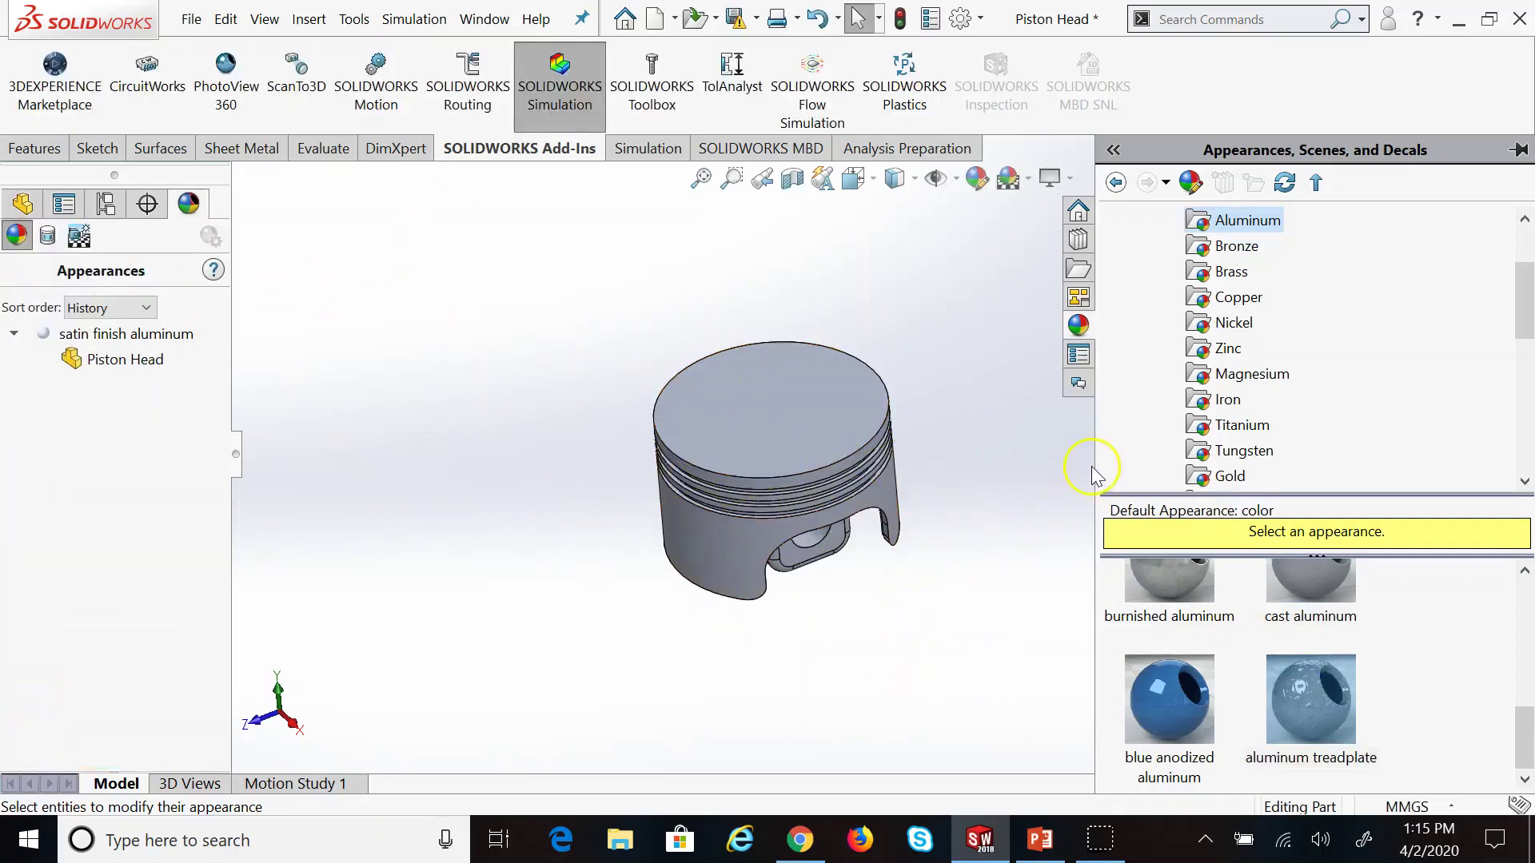
left_click_drag(1092, 467, 1346, 455)
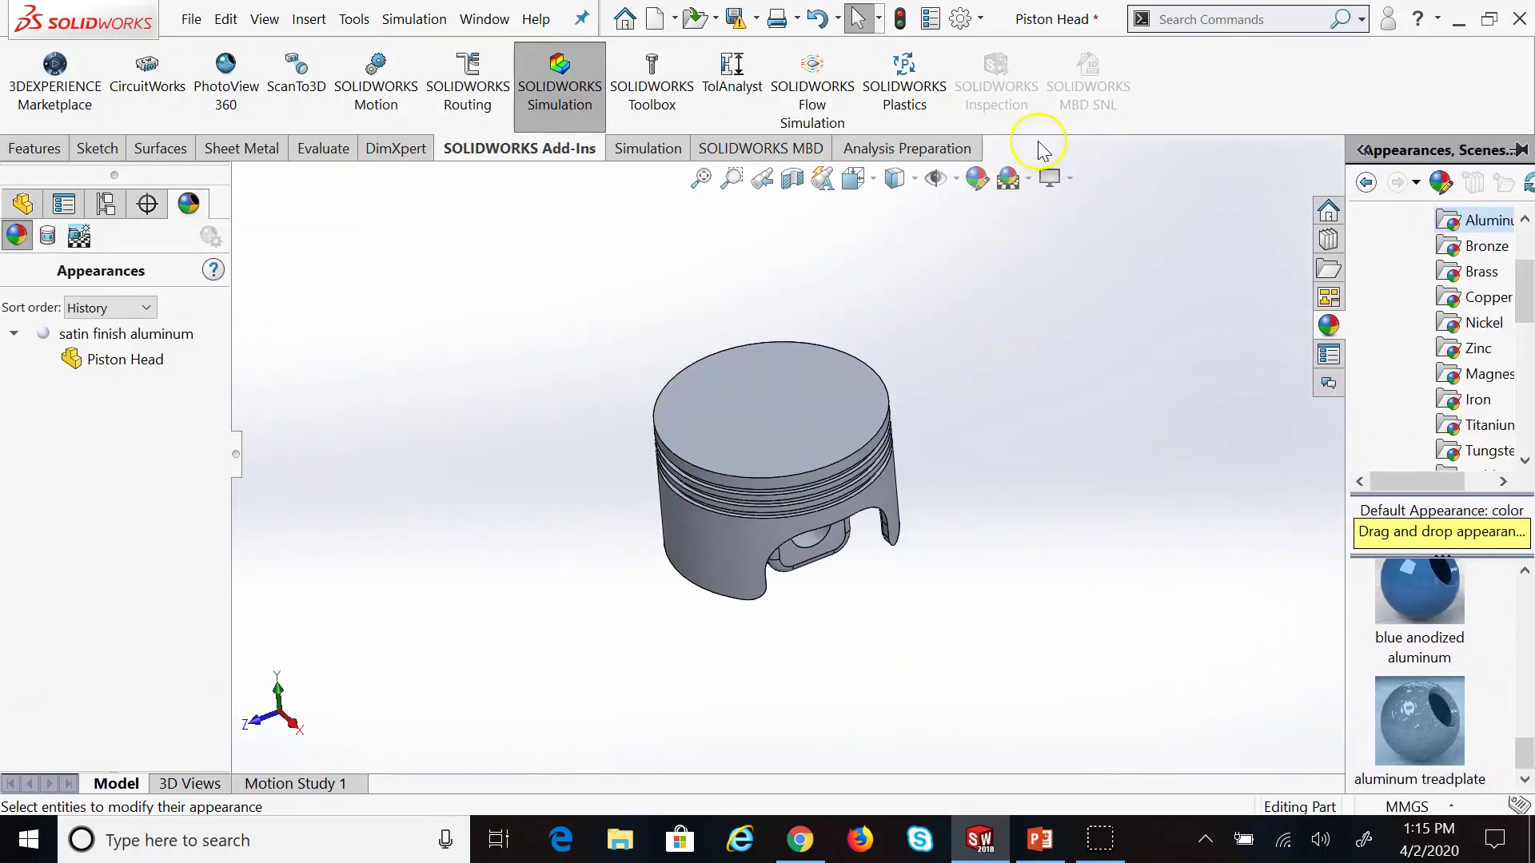
left_click(868, 302)
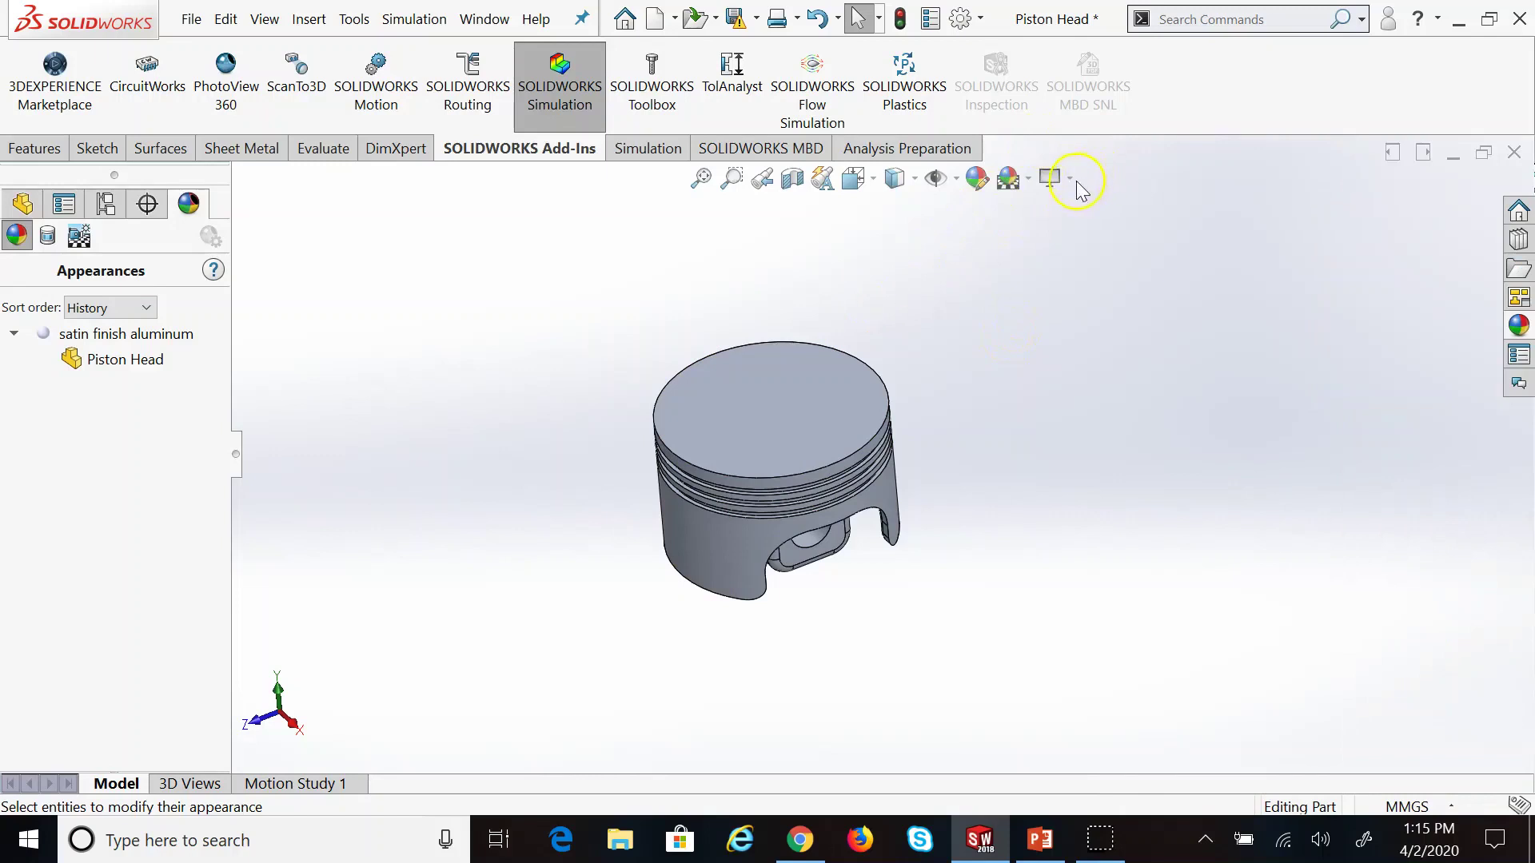
Examine the display options for shadows, ambient occlusion, perspective and cartoon, check the part's decals, and return to the feature tree
left_click(1072, 179)
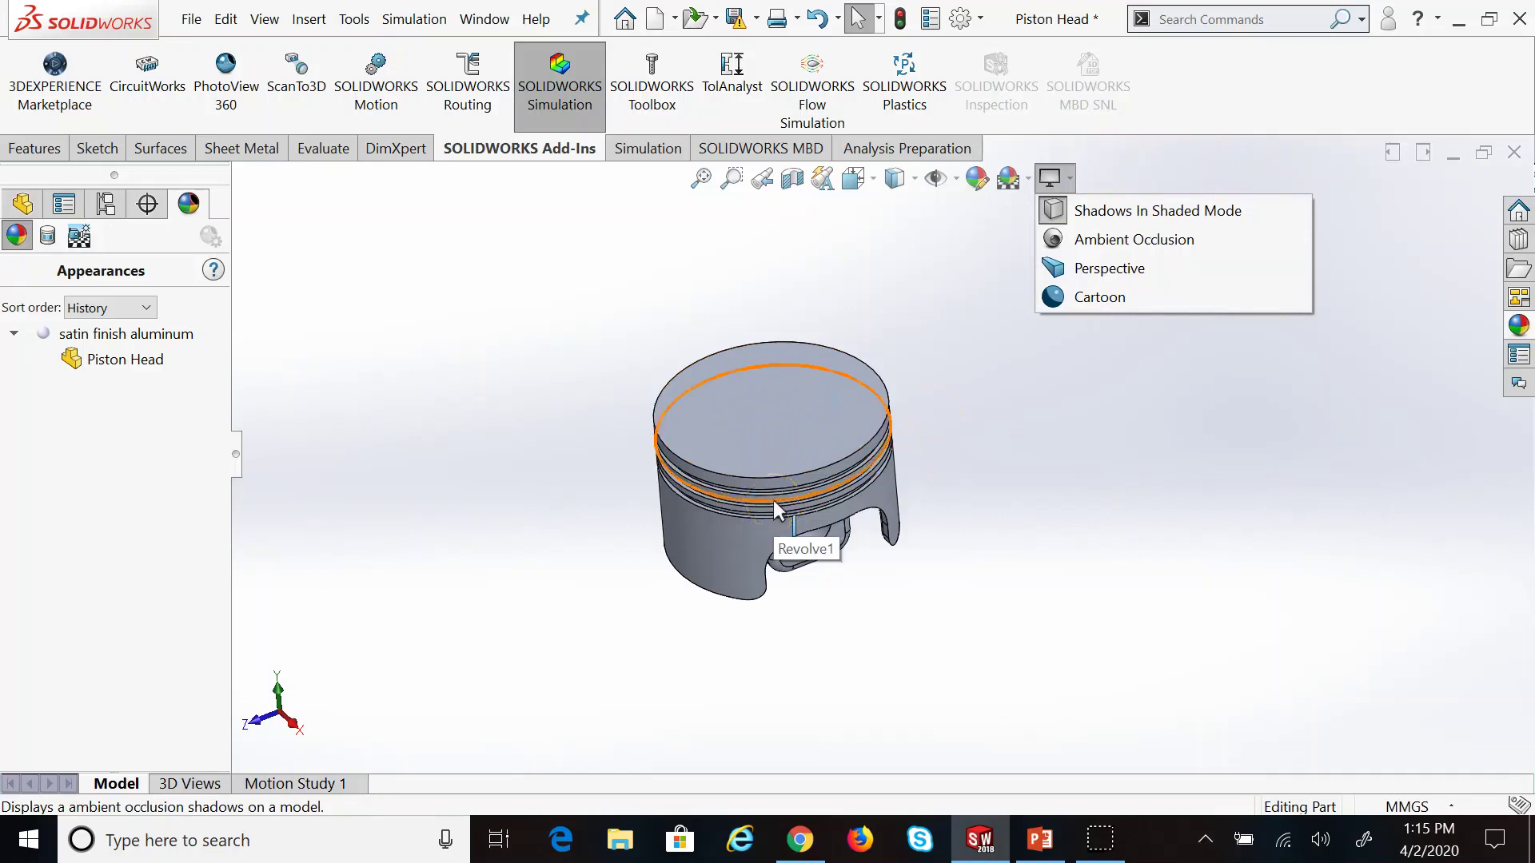
left_click(1089, 531)
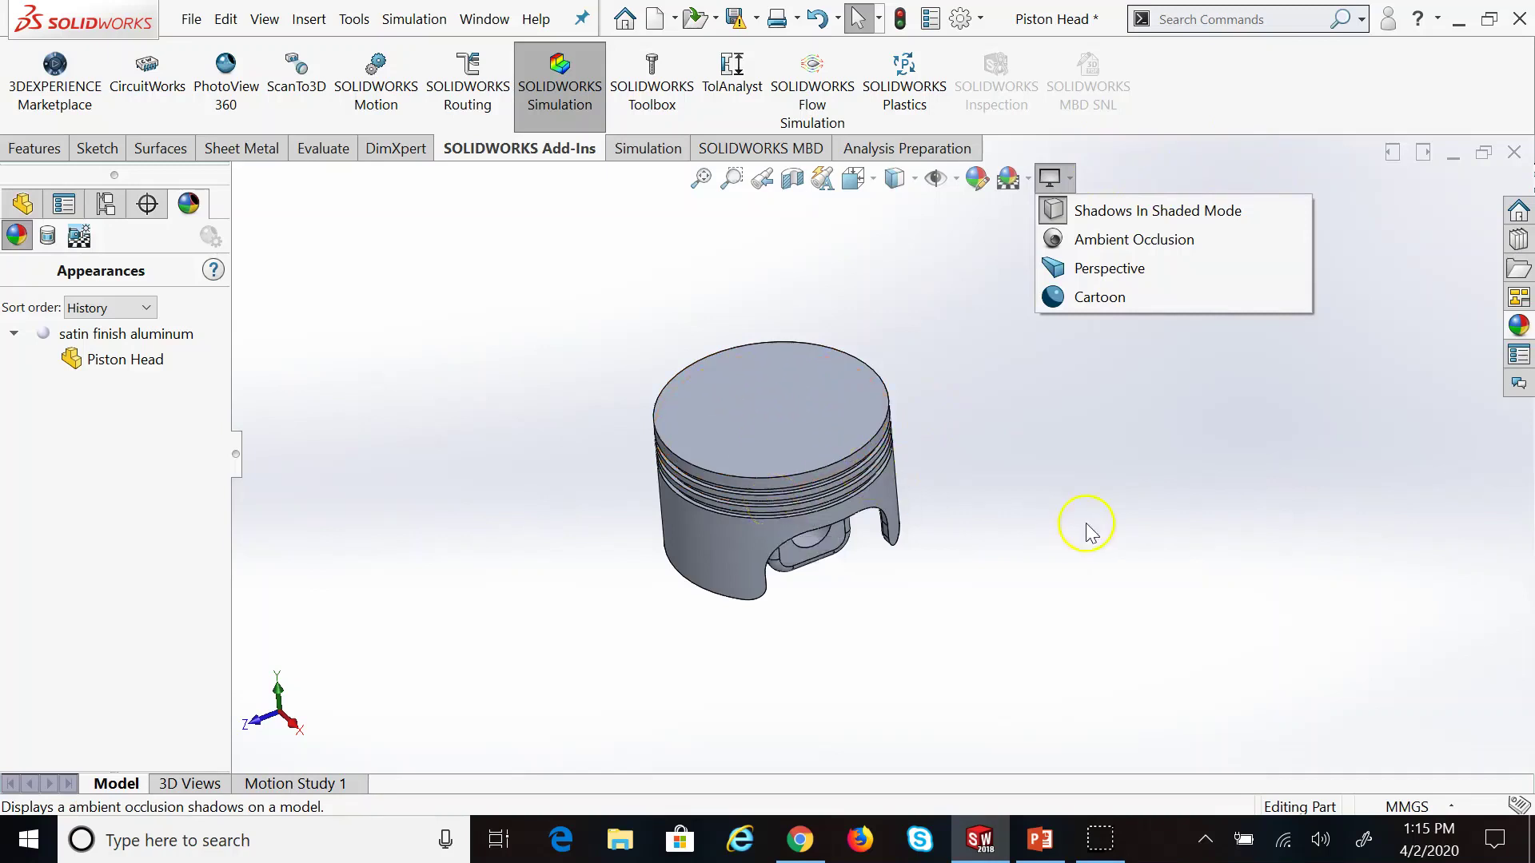
left_click(1074, 432)
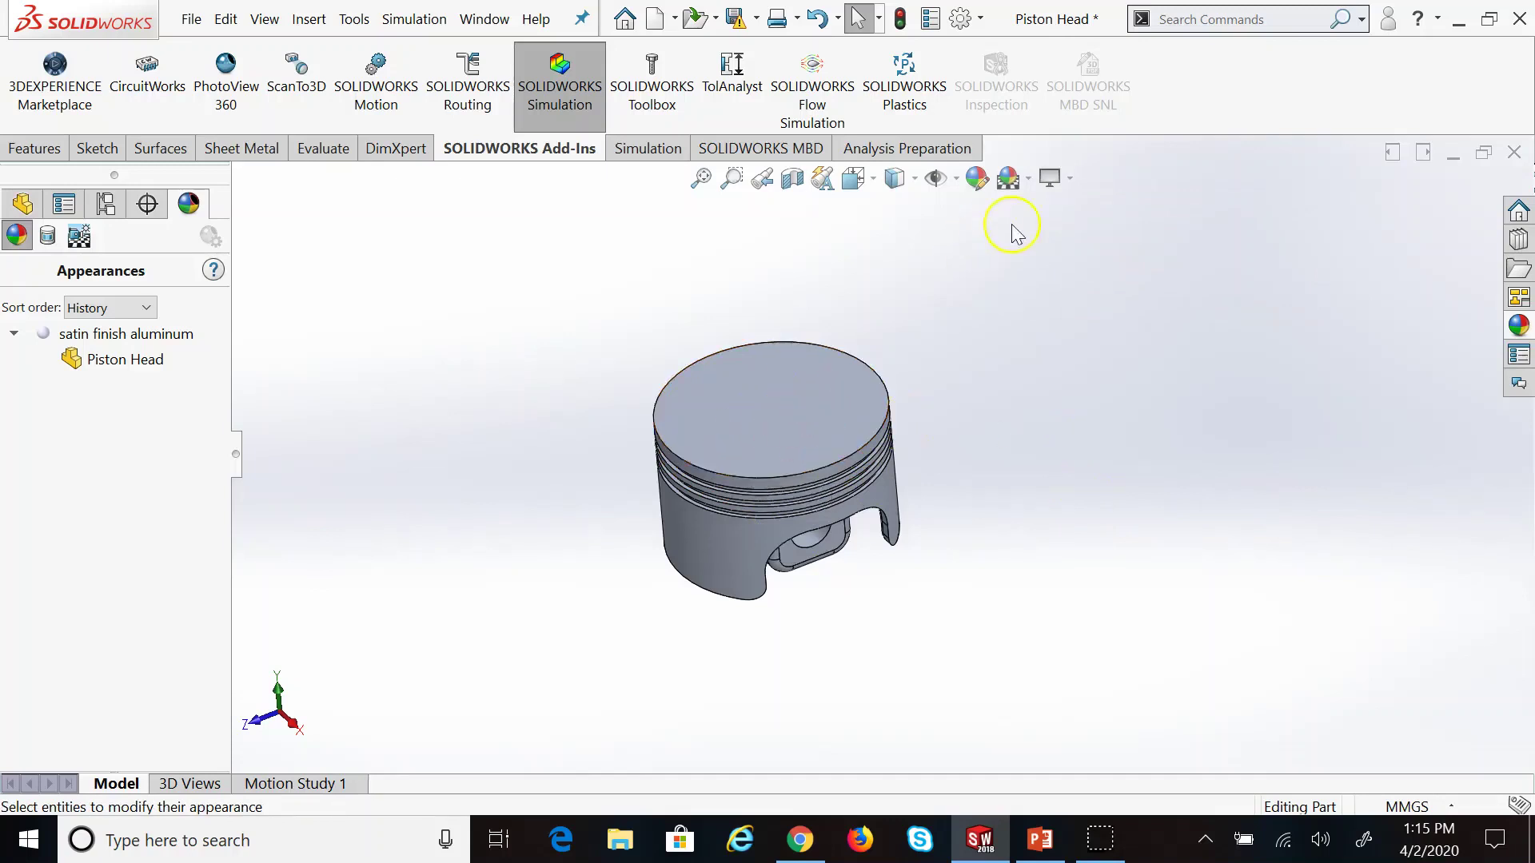
left_click(1064, 180)
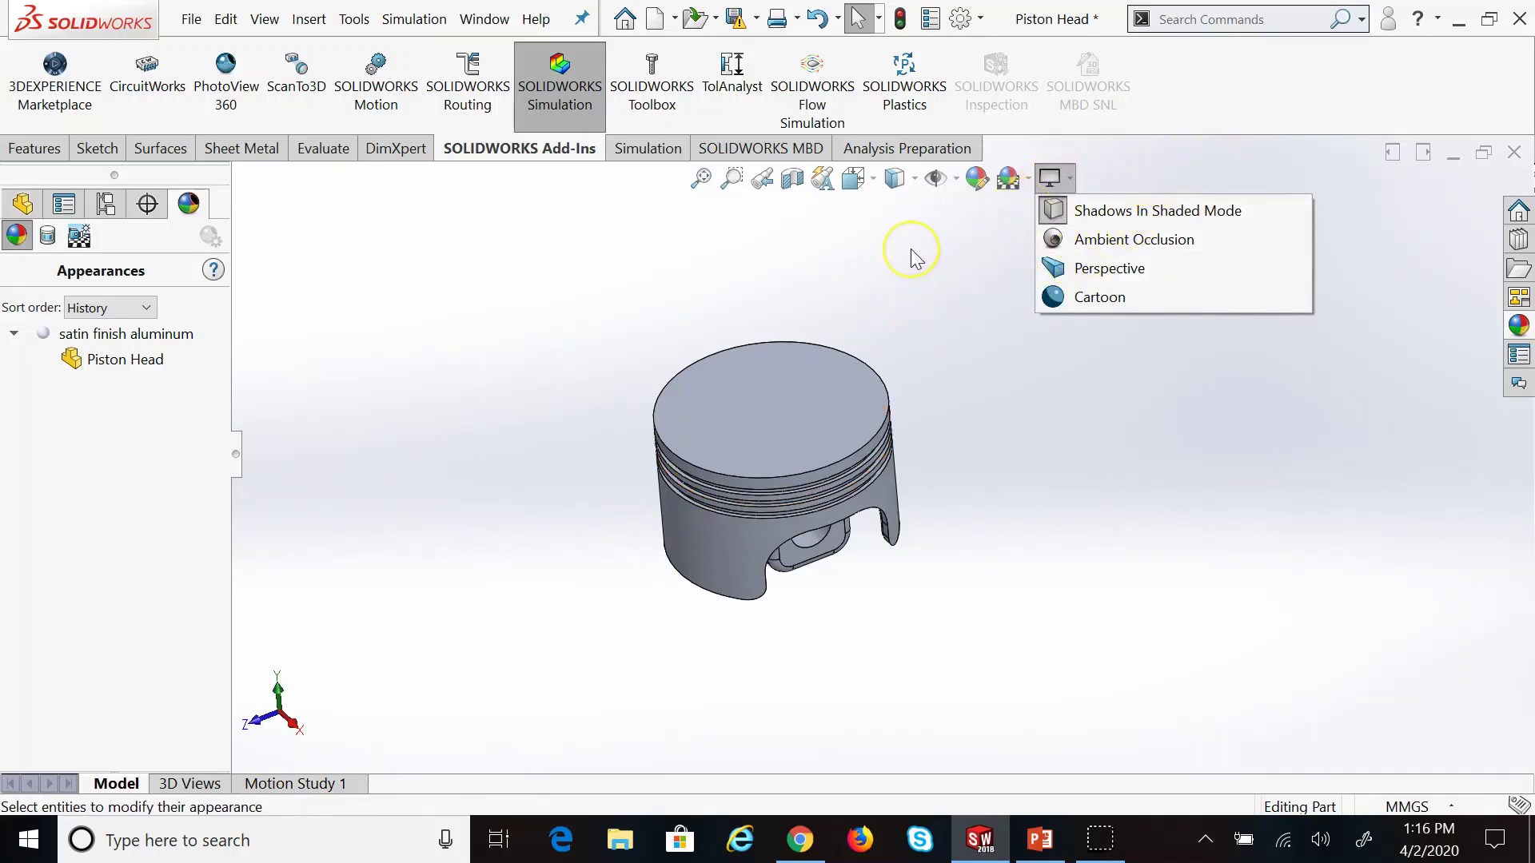
left_click(411, 289)
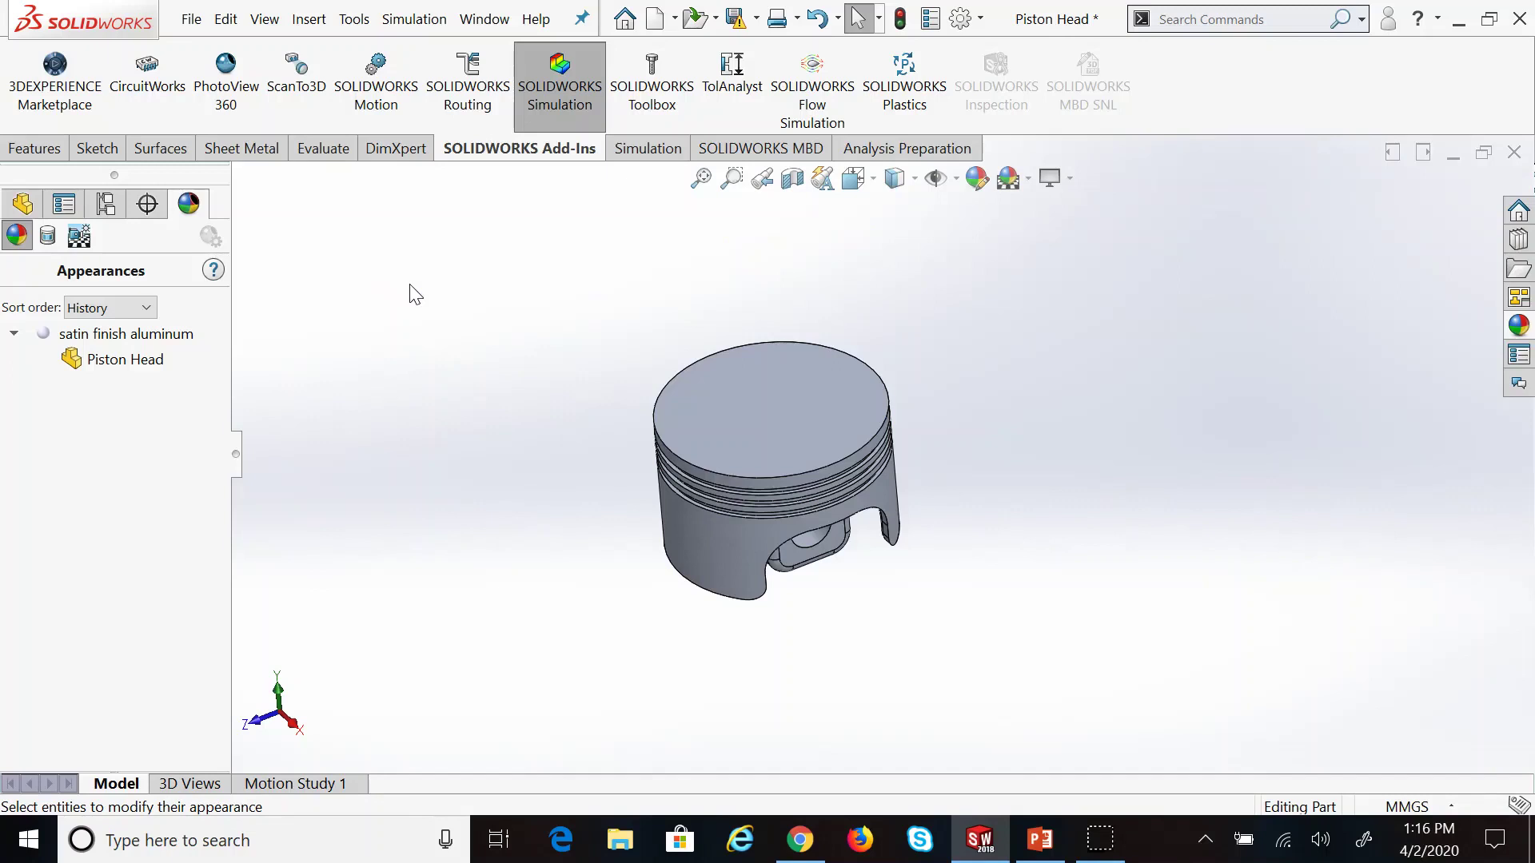
left_click(341, 286)
left_click(48, 236)
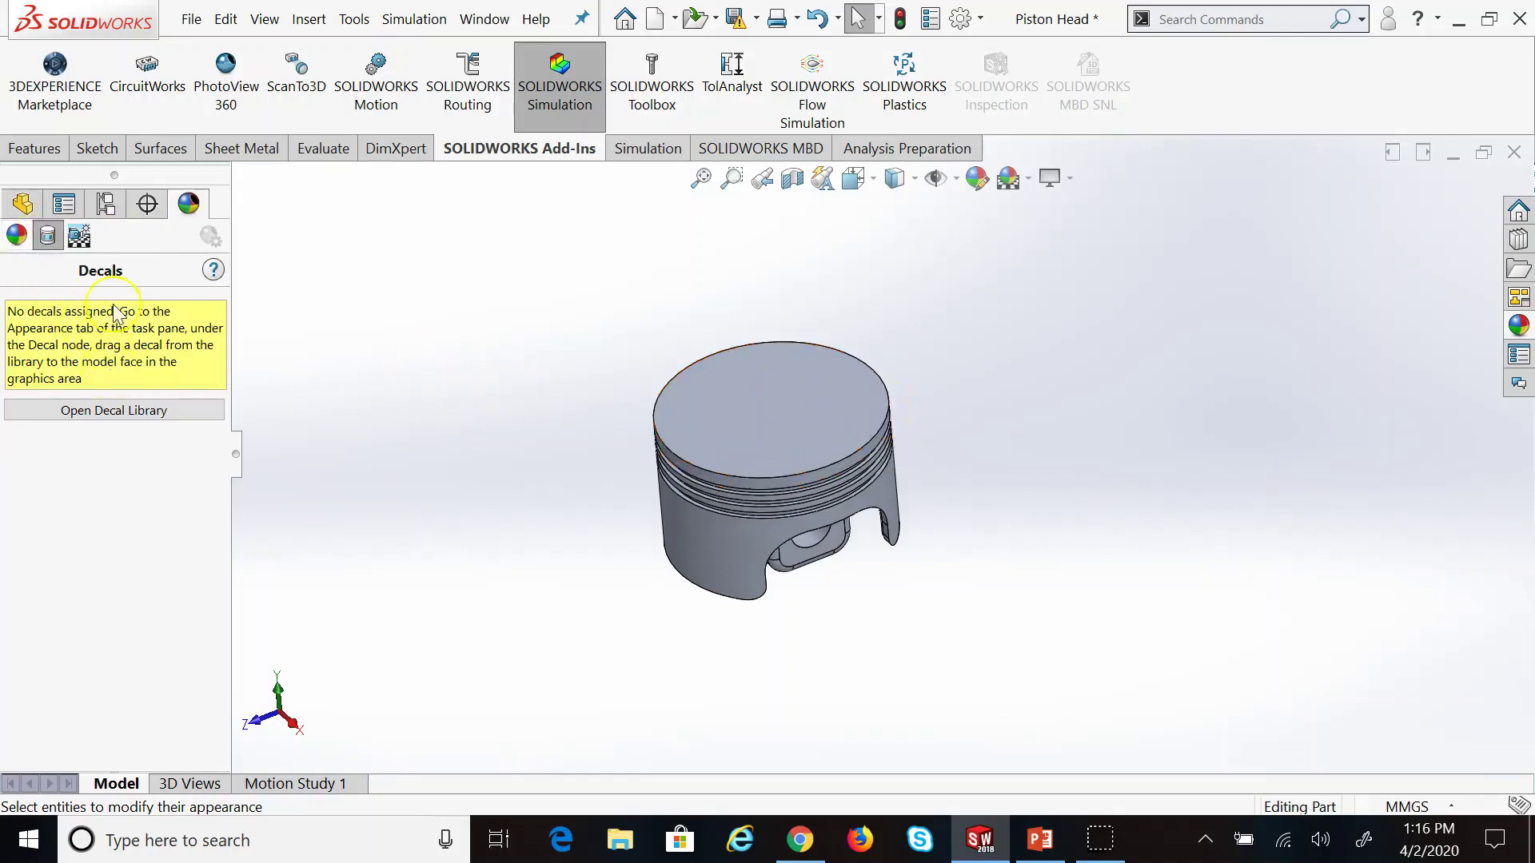
left_click(23, 204)
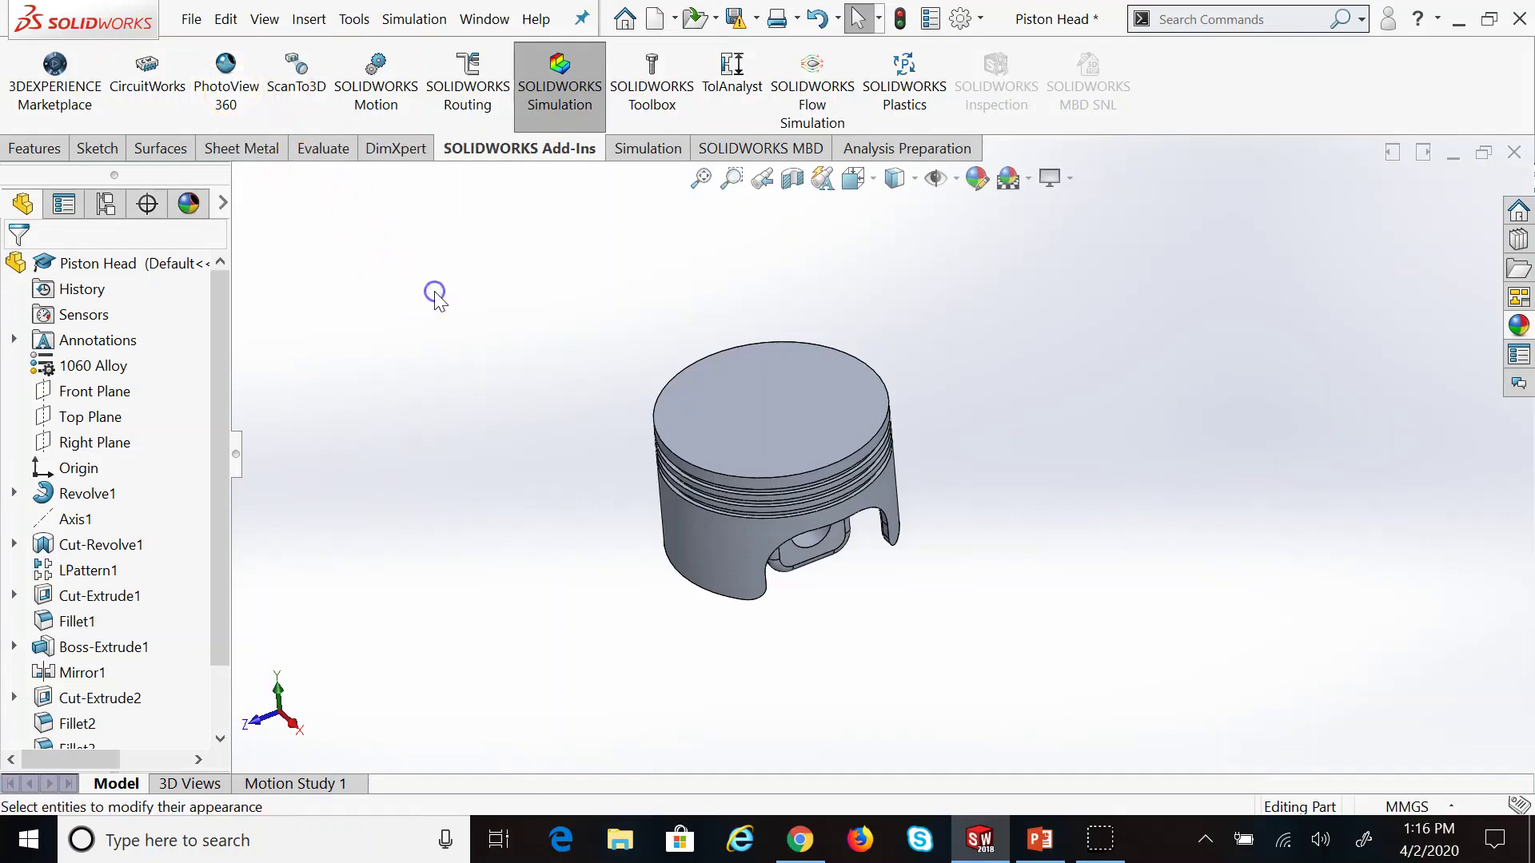
Activate the PhotoView 360, ScanTo3D and SOLIDWORKS Motion add-ins, keeping SOLIDWORKS Simulation active
left_click(353, 19)
mouse_move(365, 794)
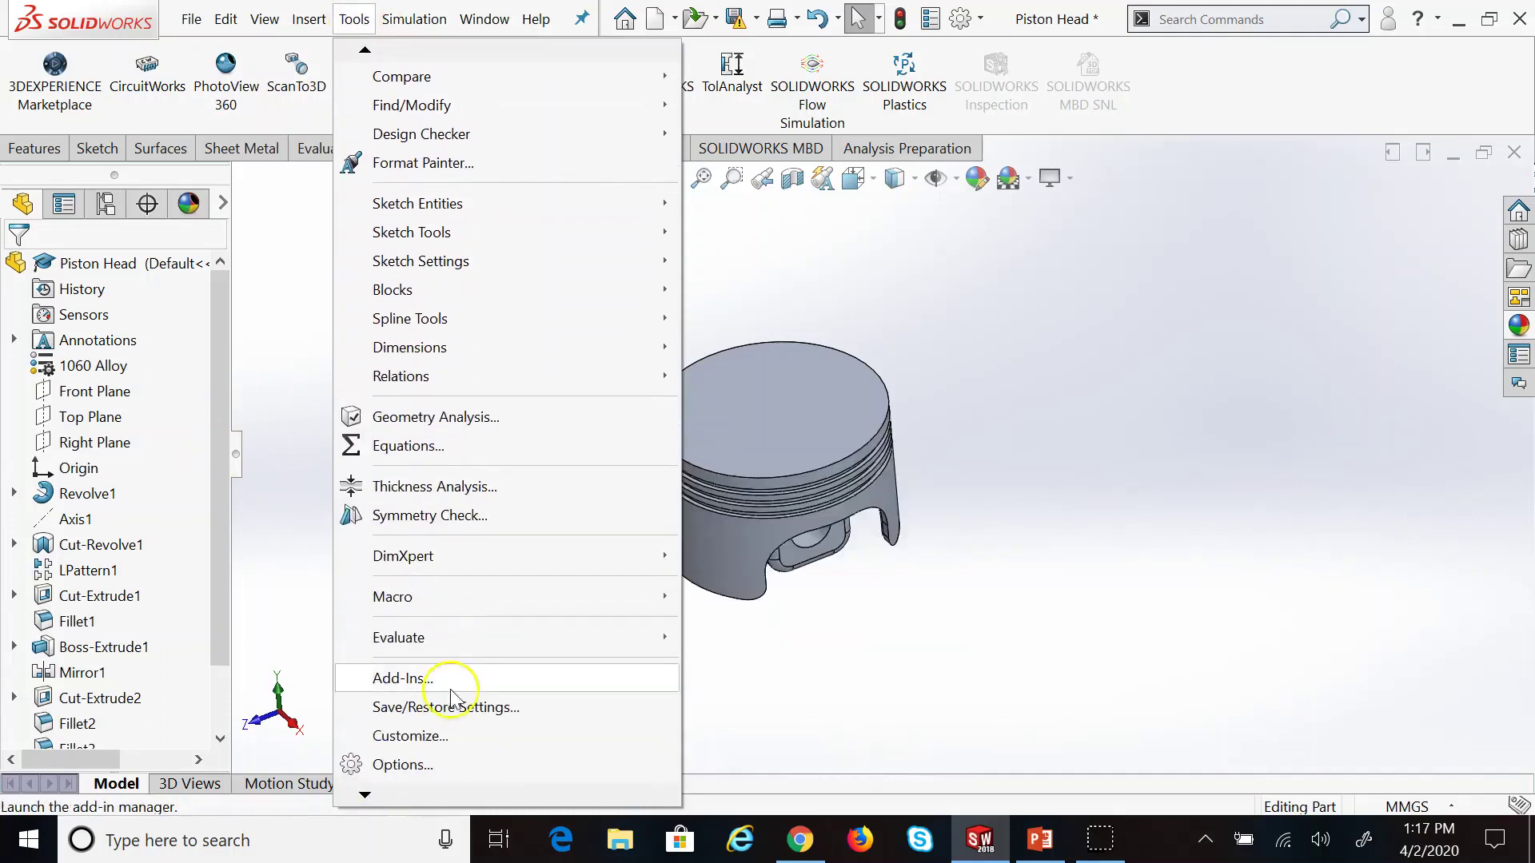
left_click(445, 679)
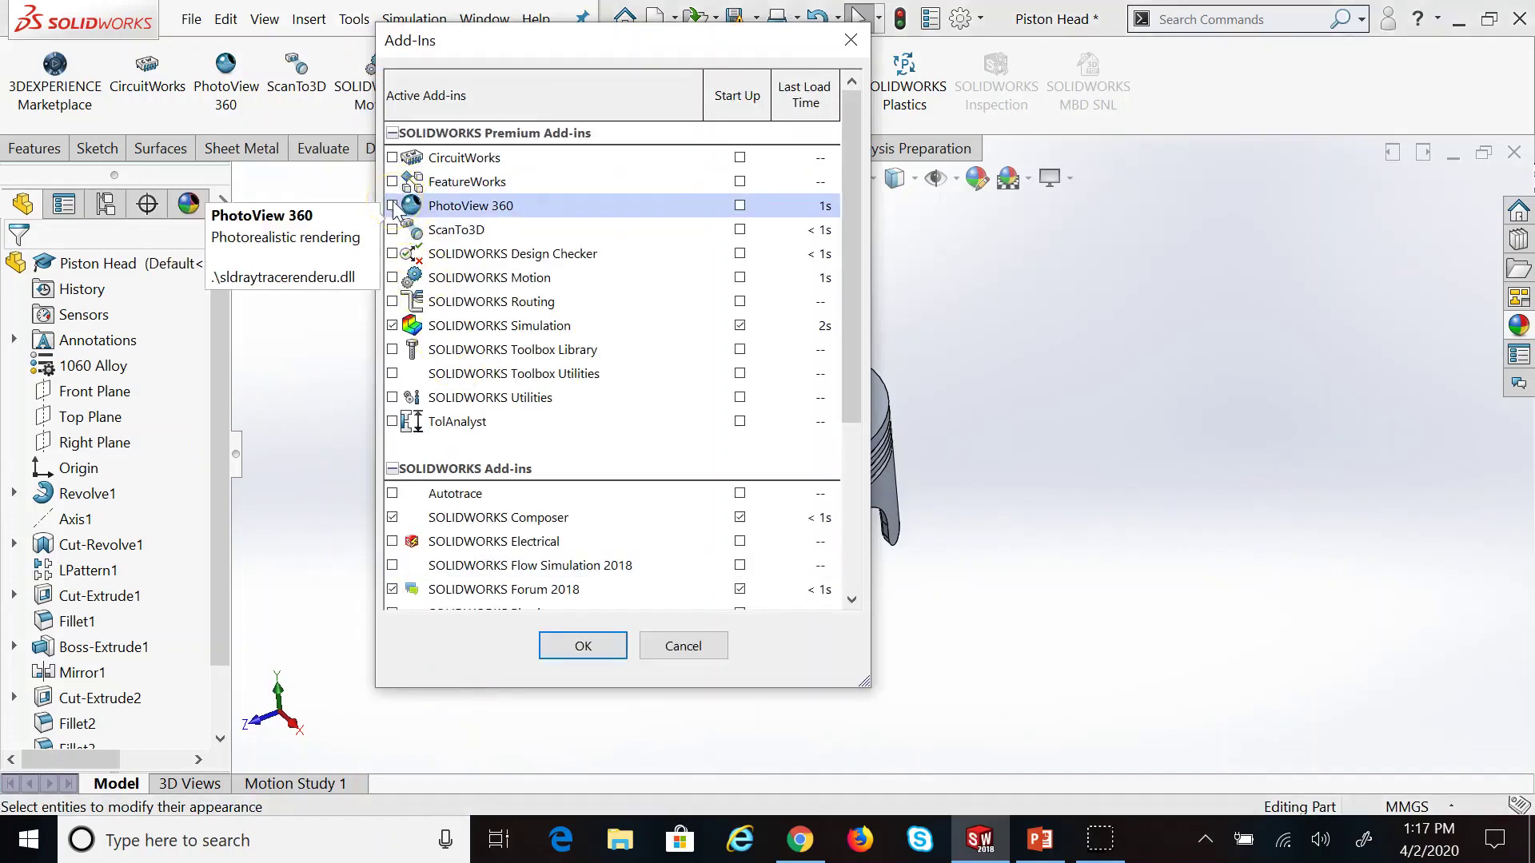
left_click(392, 206)
left_click(391, 231)
left_click(391, 230)
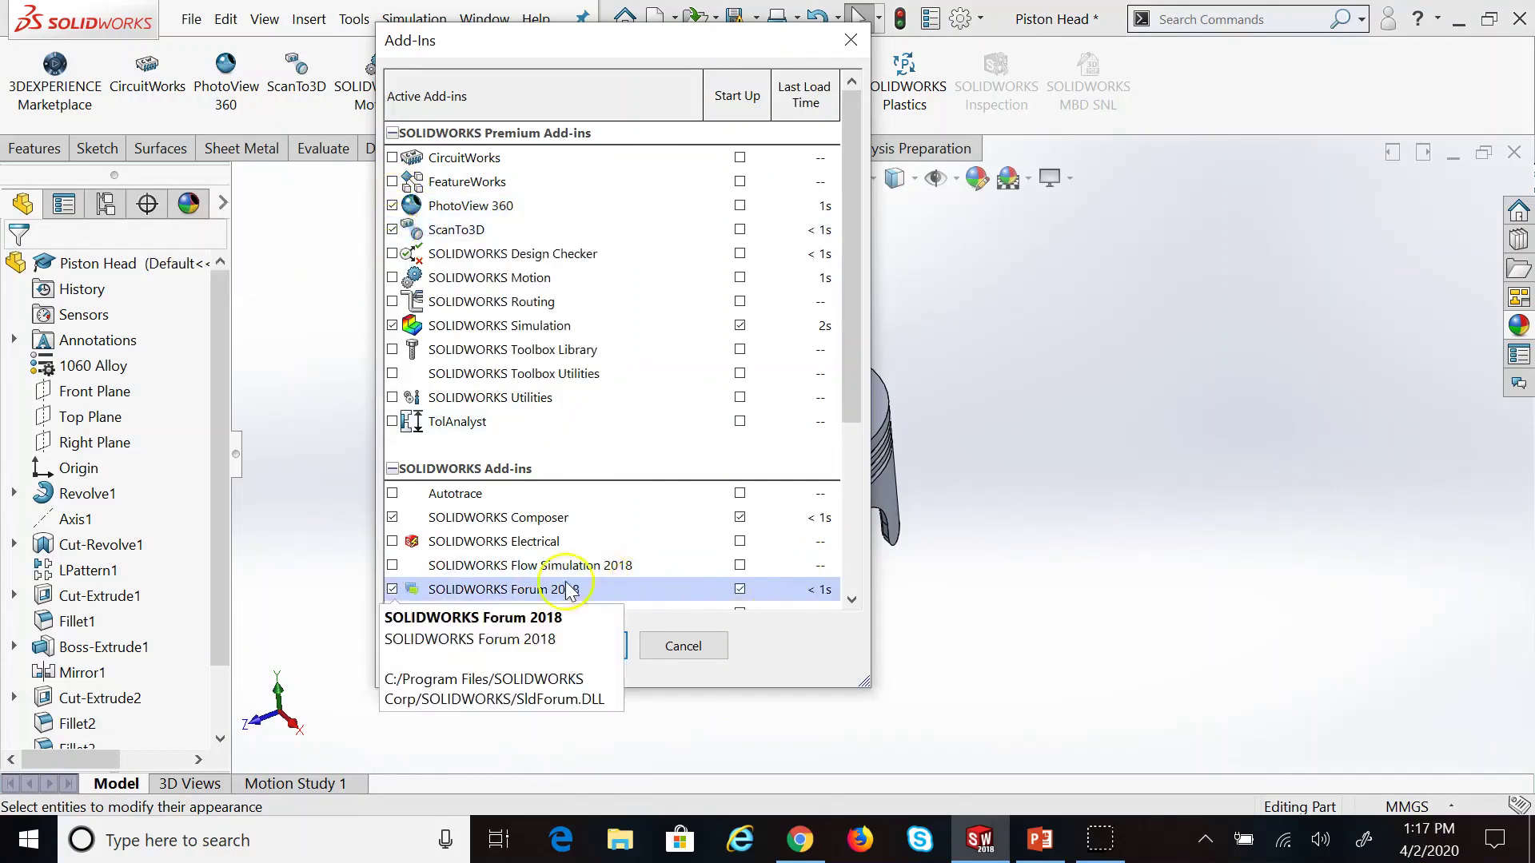
left_click(436, 550)
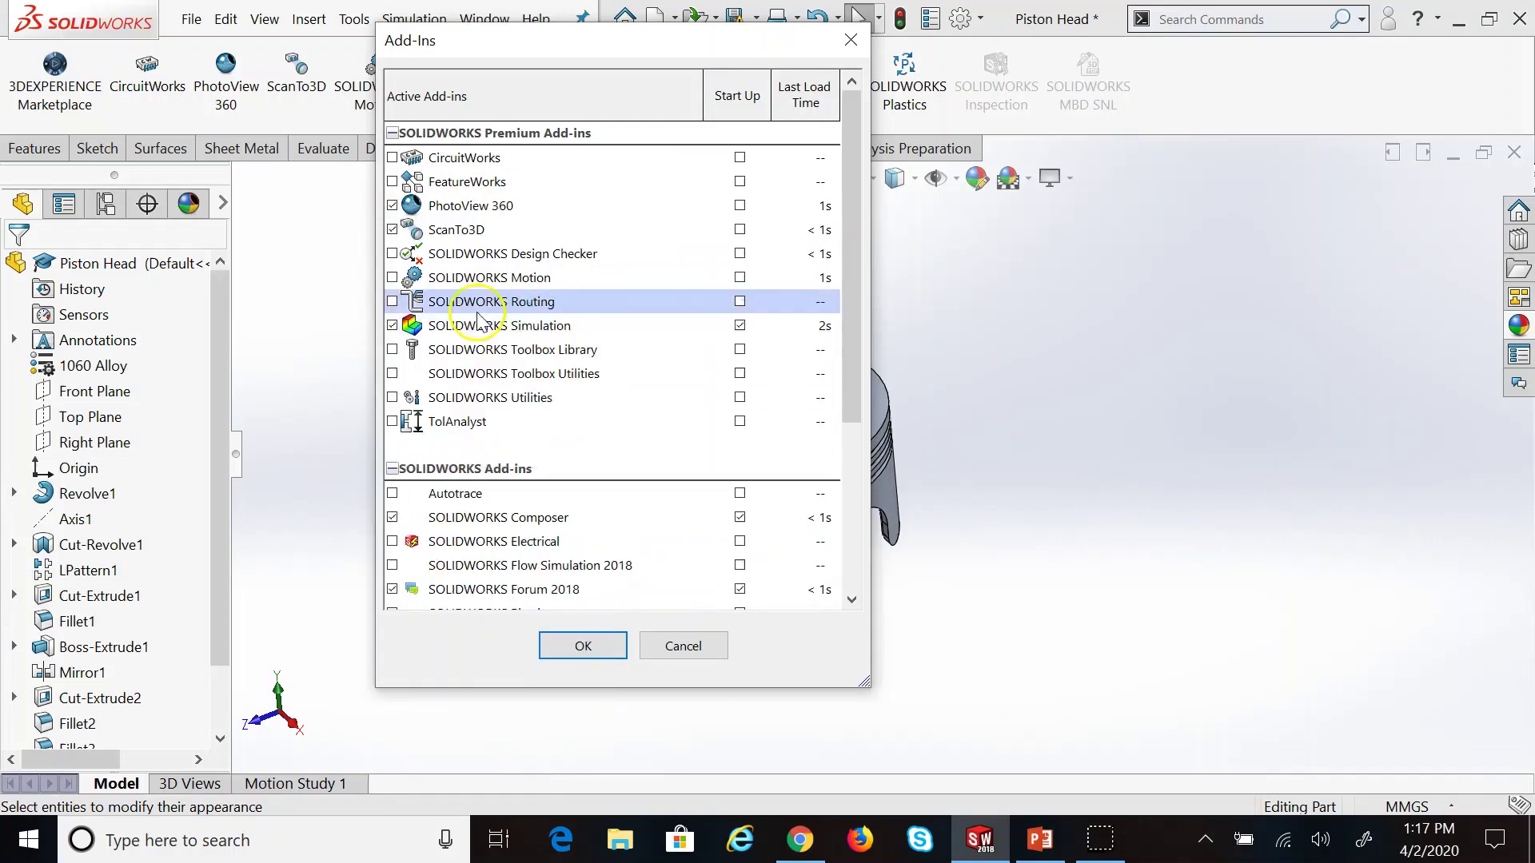
left_click(392, 277)
left_click(392, 325)
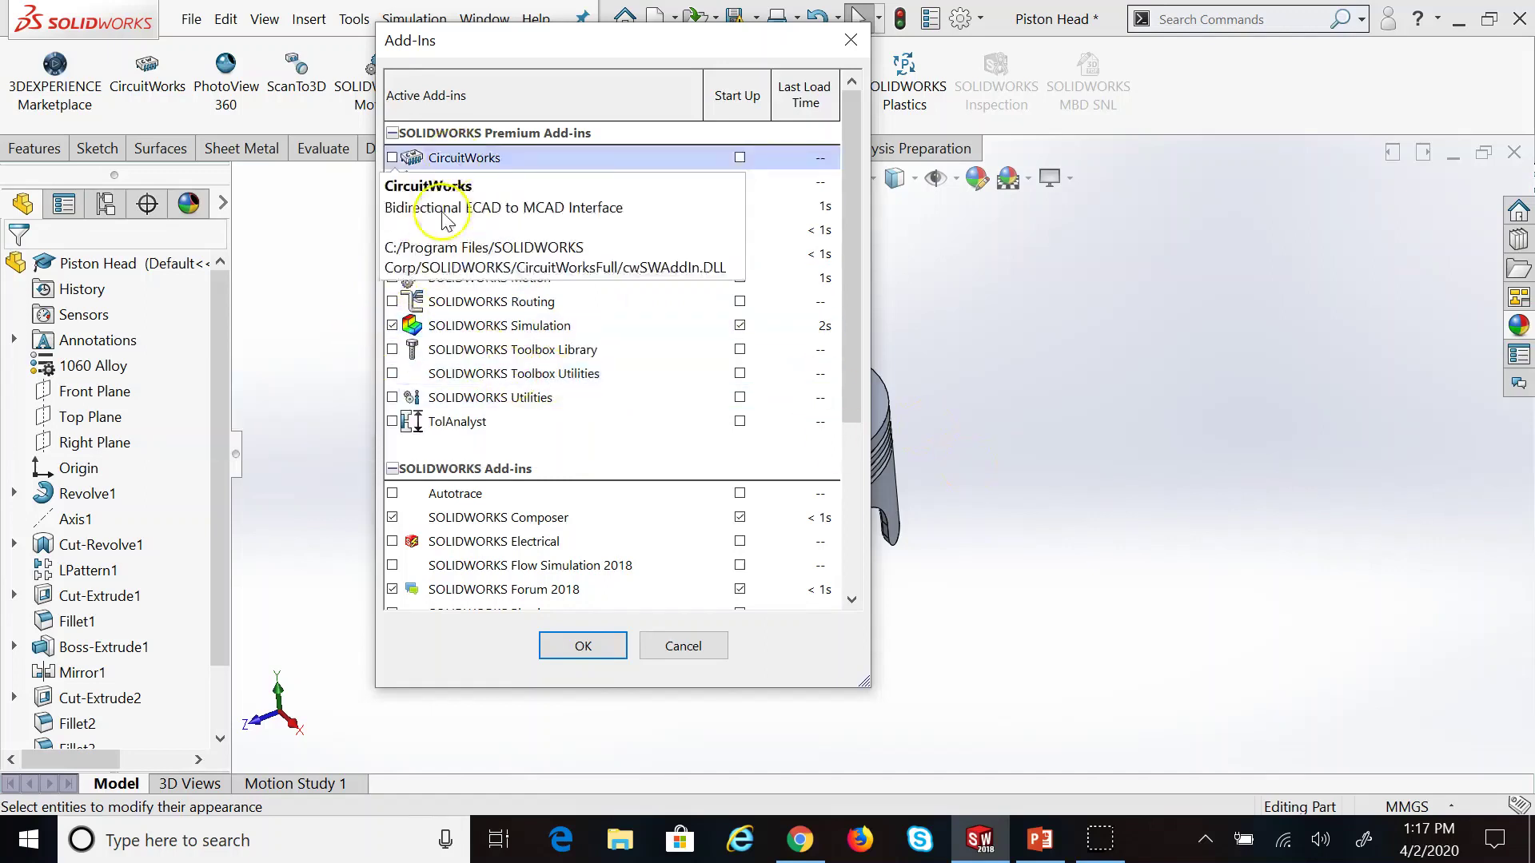
left_click(624, 654)
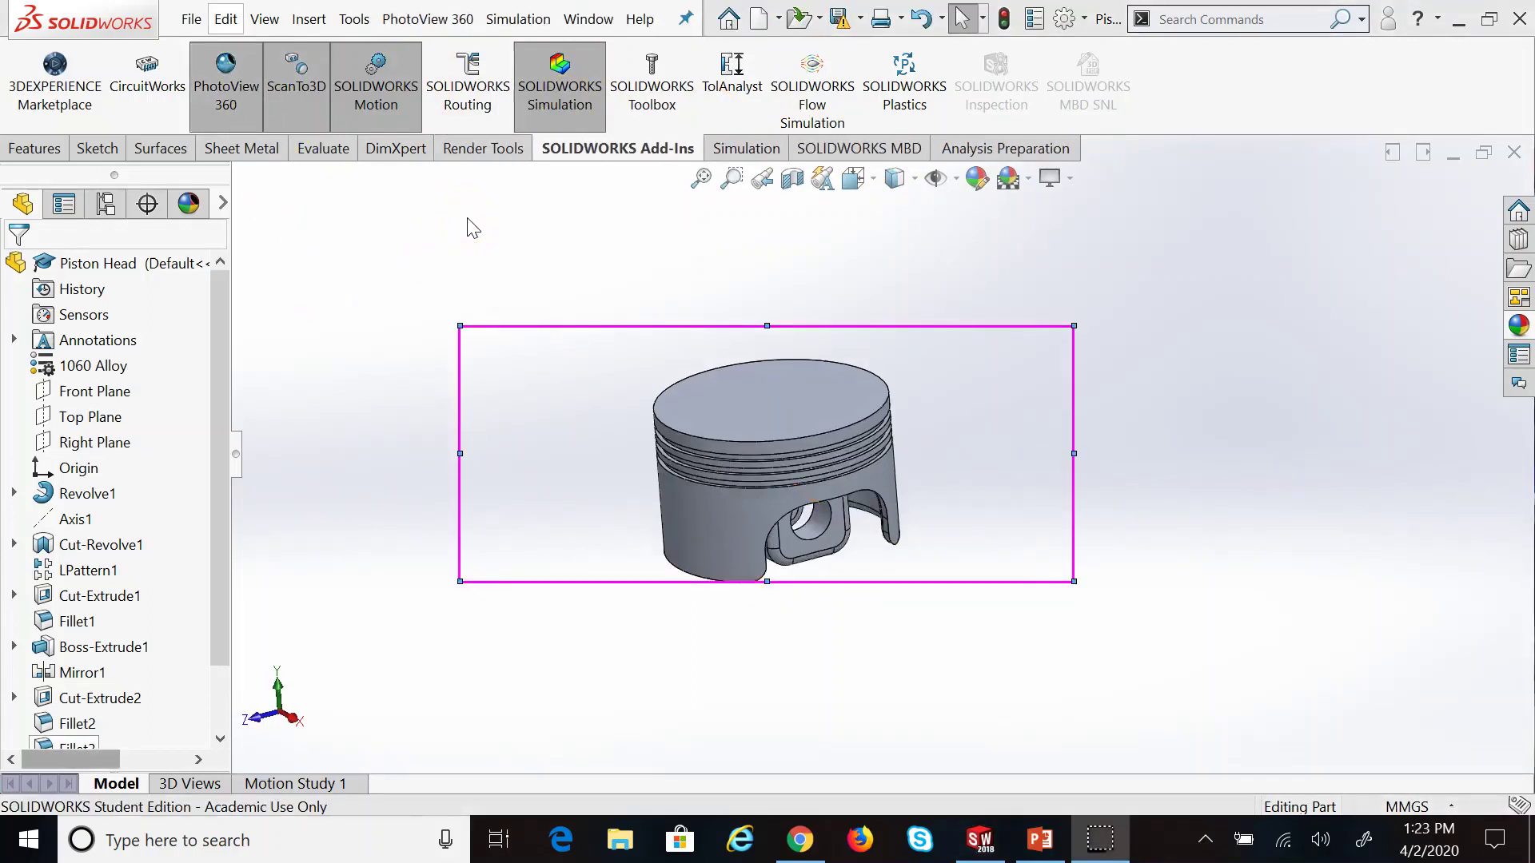
Start a new decal with the render tools and look through the decal library down to the logos folder
left_click(476, 151)
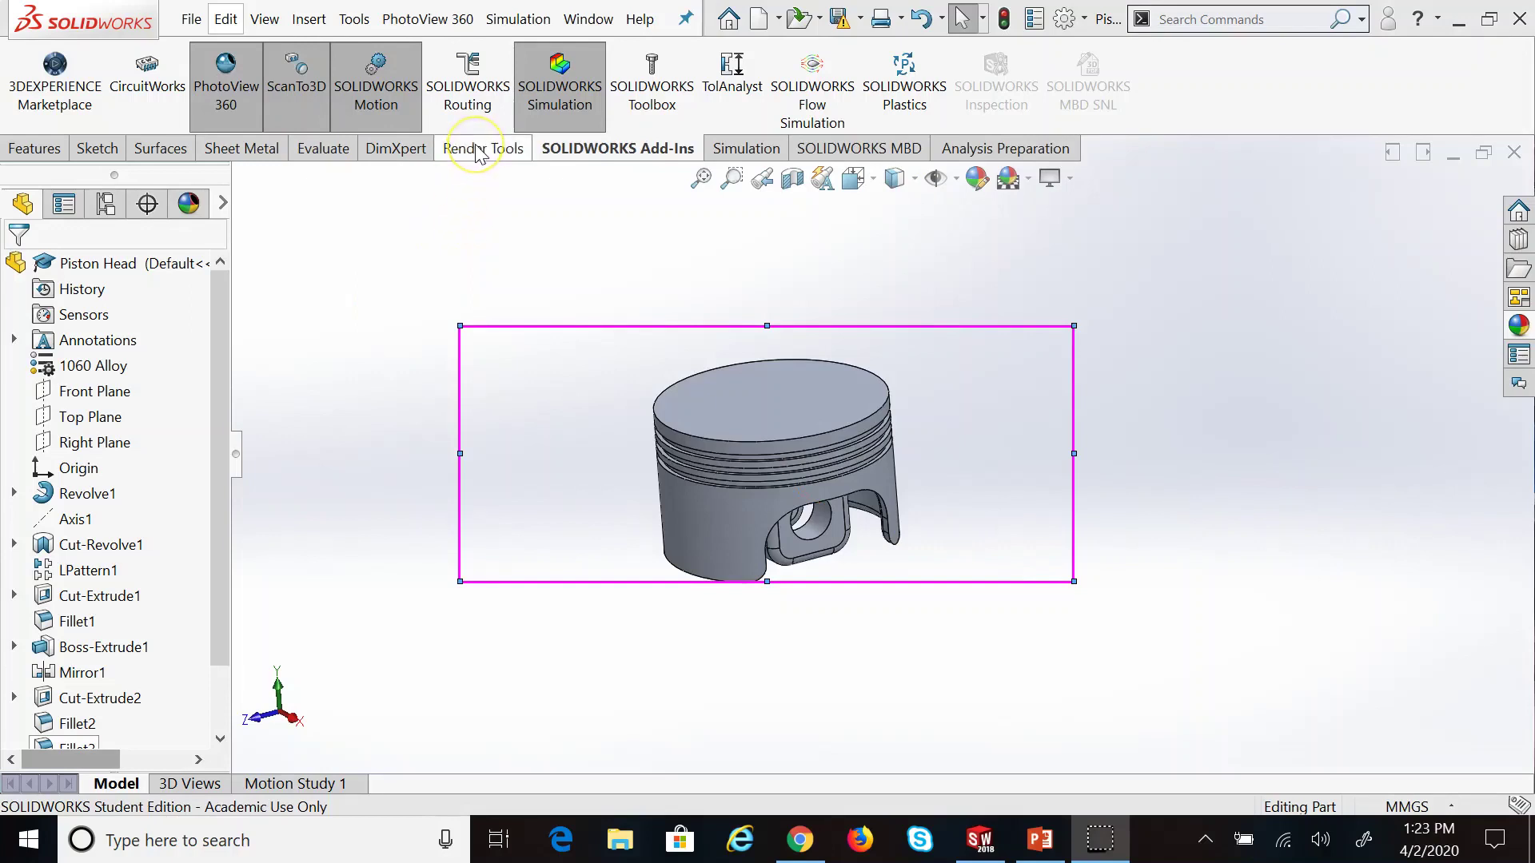
left_click(45, 68)
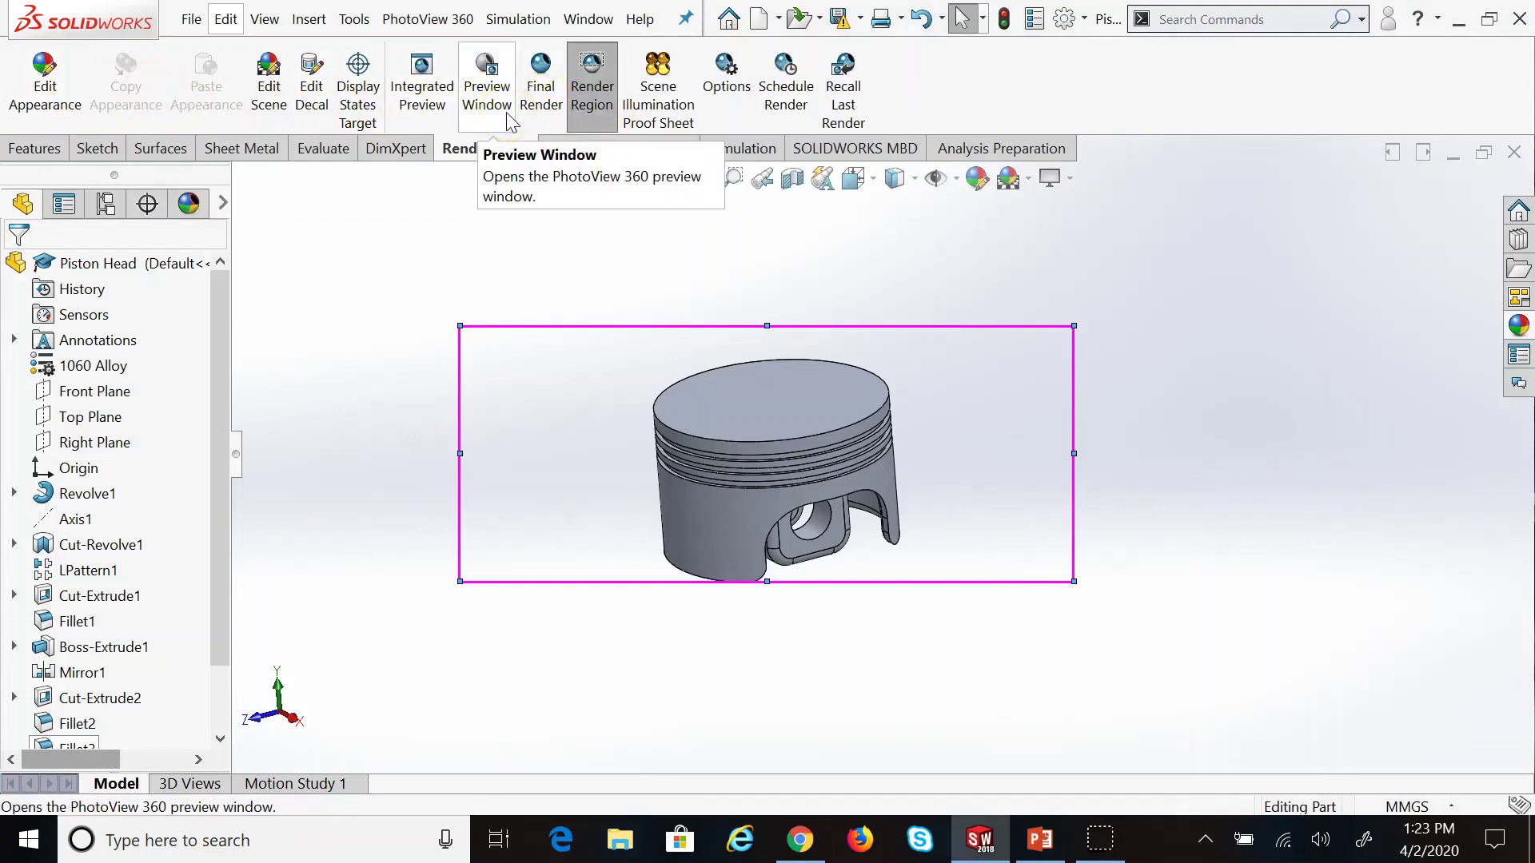
left_click(17, 119)
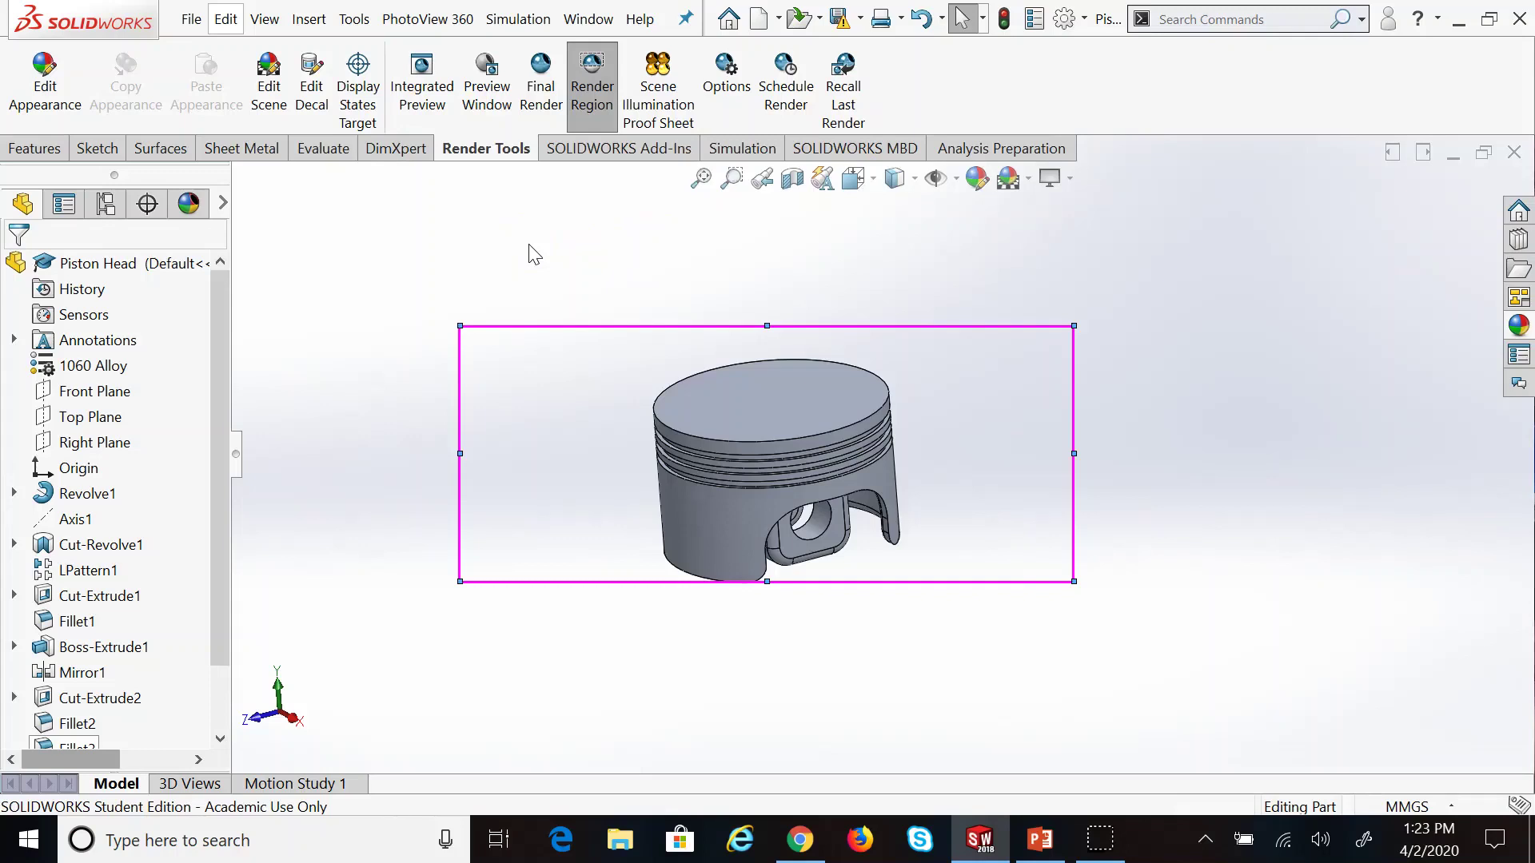
left_click(297, 91)
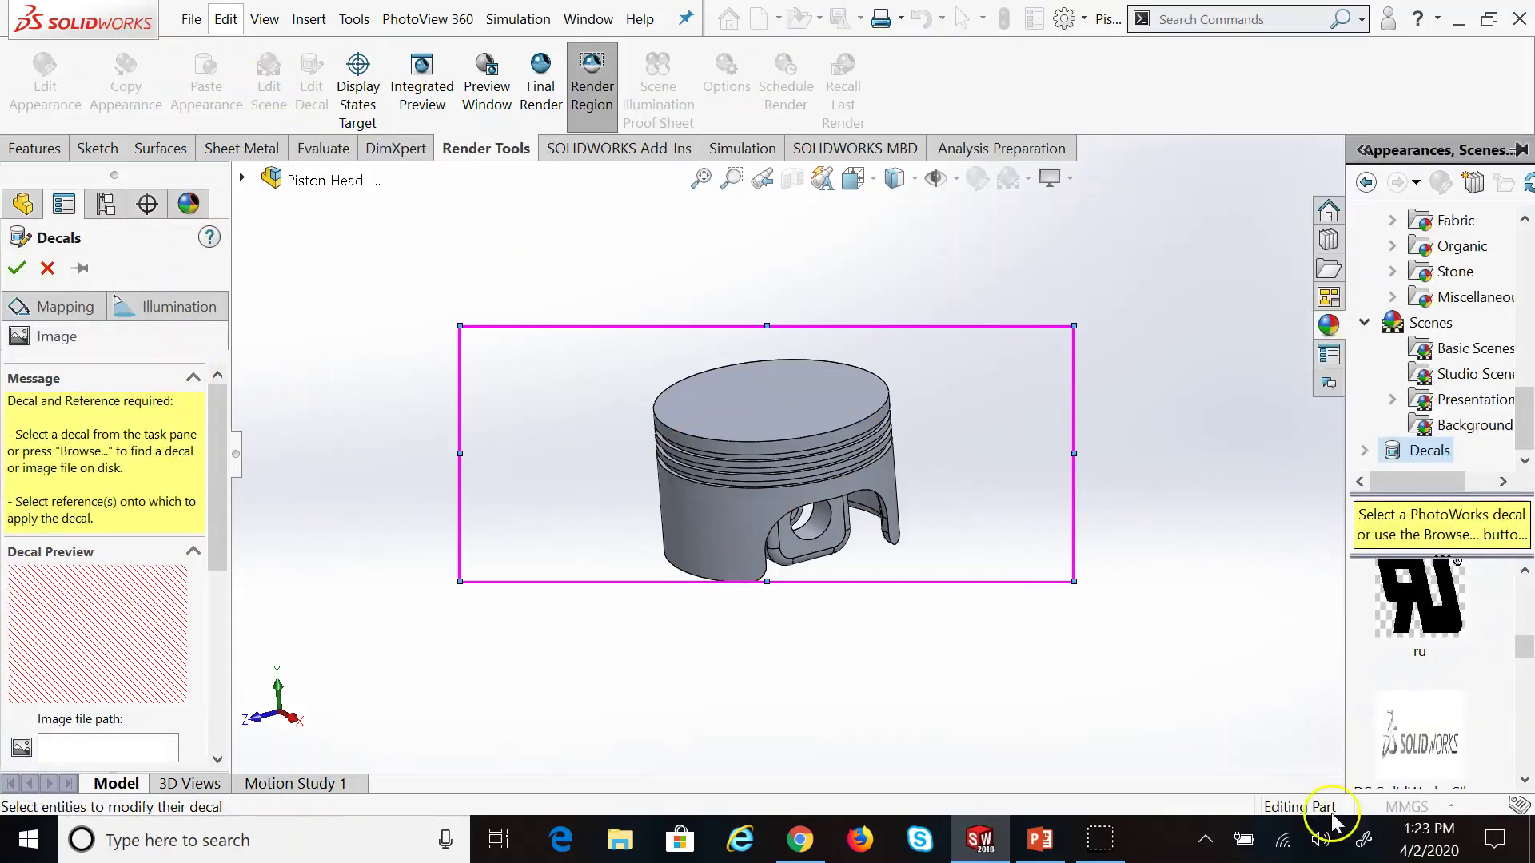
left_click_drag(1524, 646, 1524, 756)
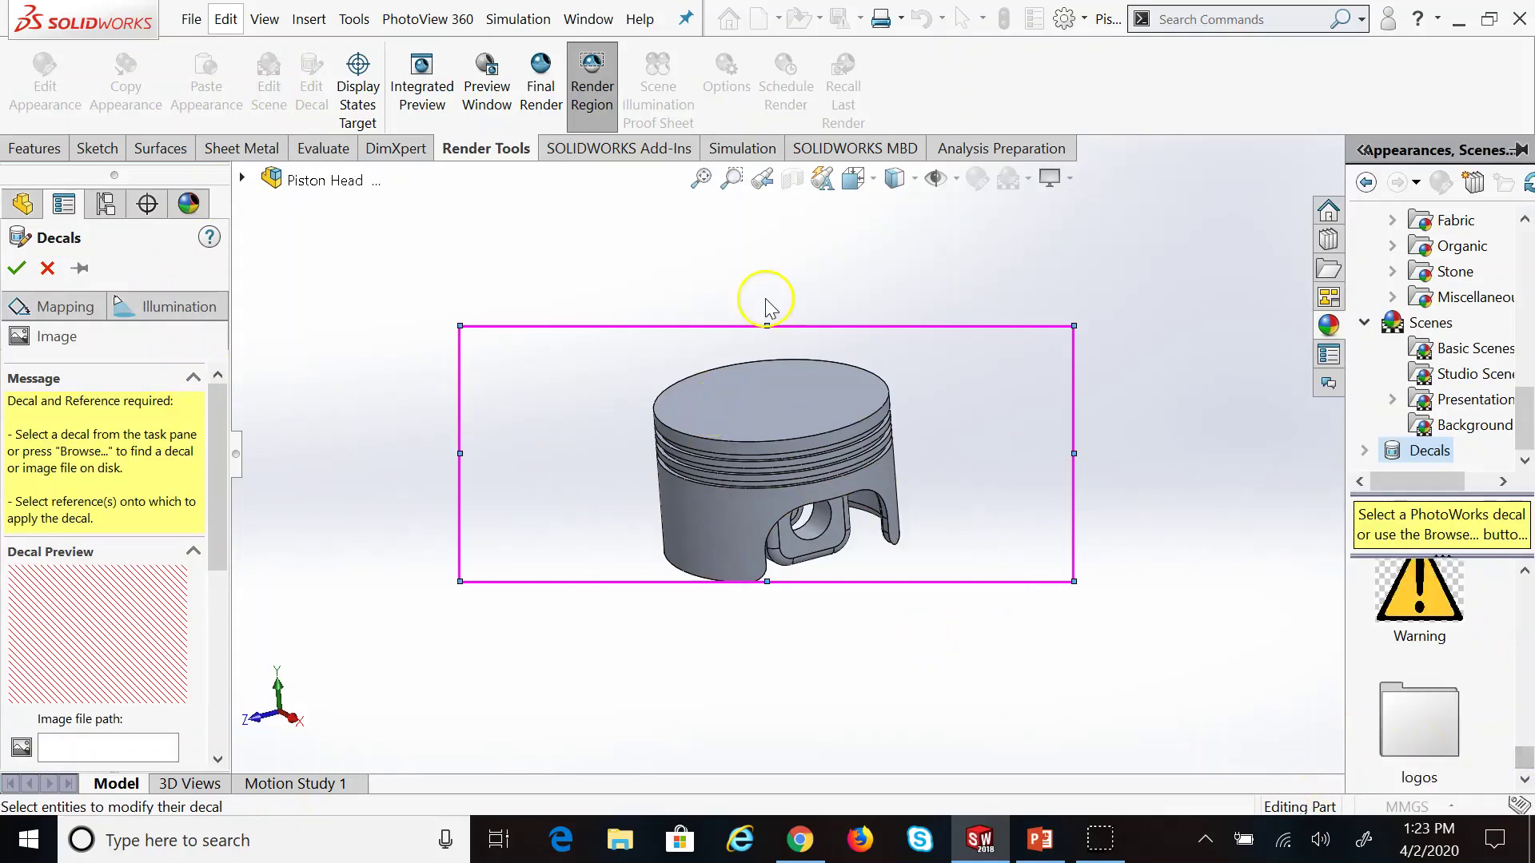
Load the benz image from the Desktop as the decal and apply it to the piston head's top face
left_click_drag(228, 531, 213, 606)
left_click(119, 588)
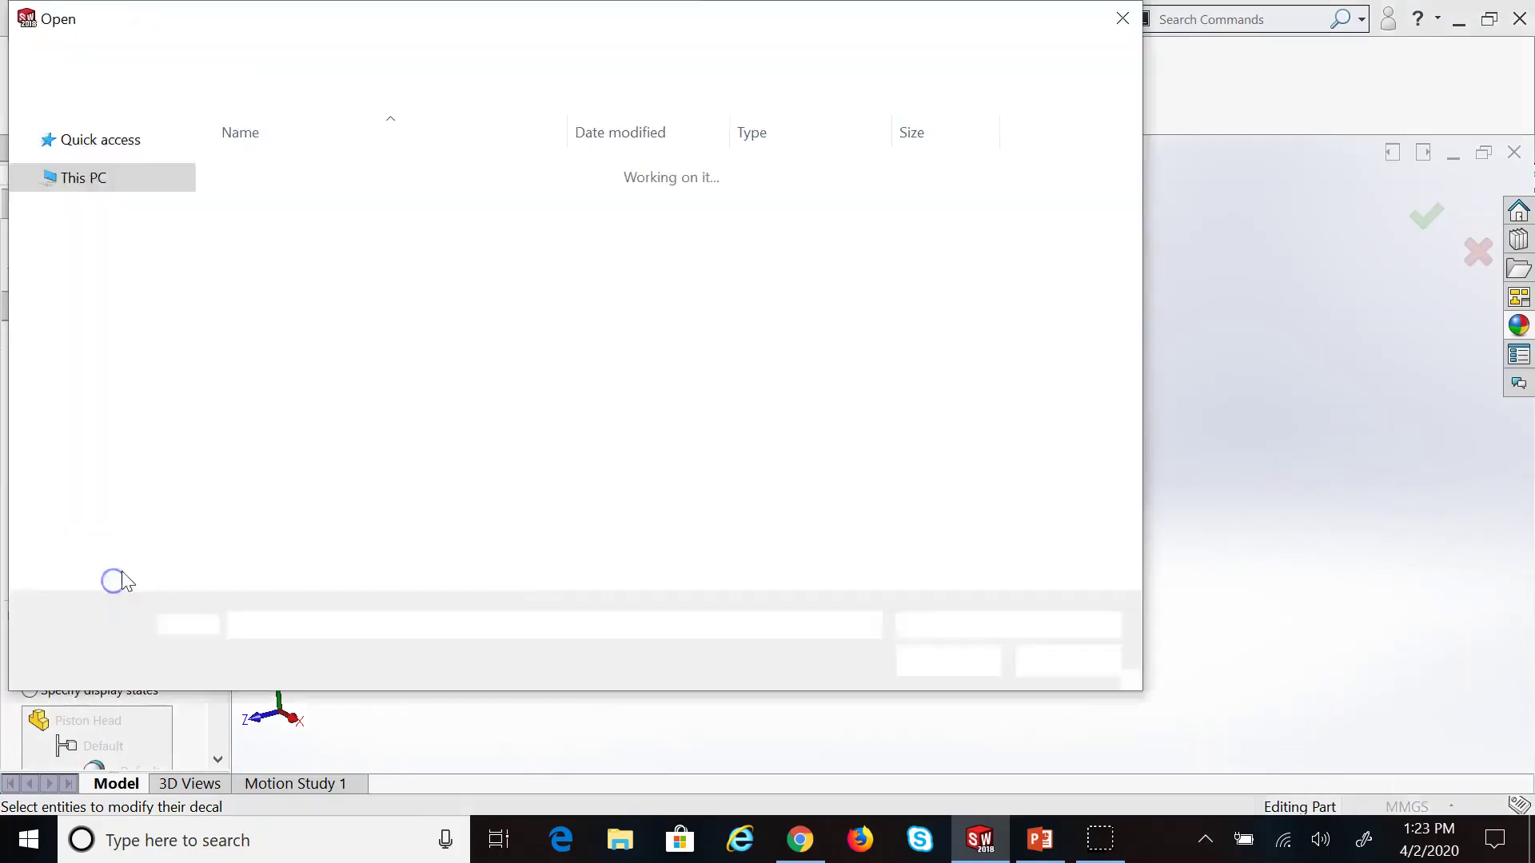
left_click(110, 238)
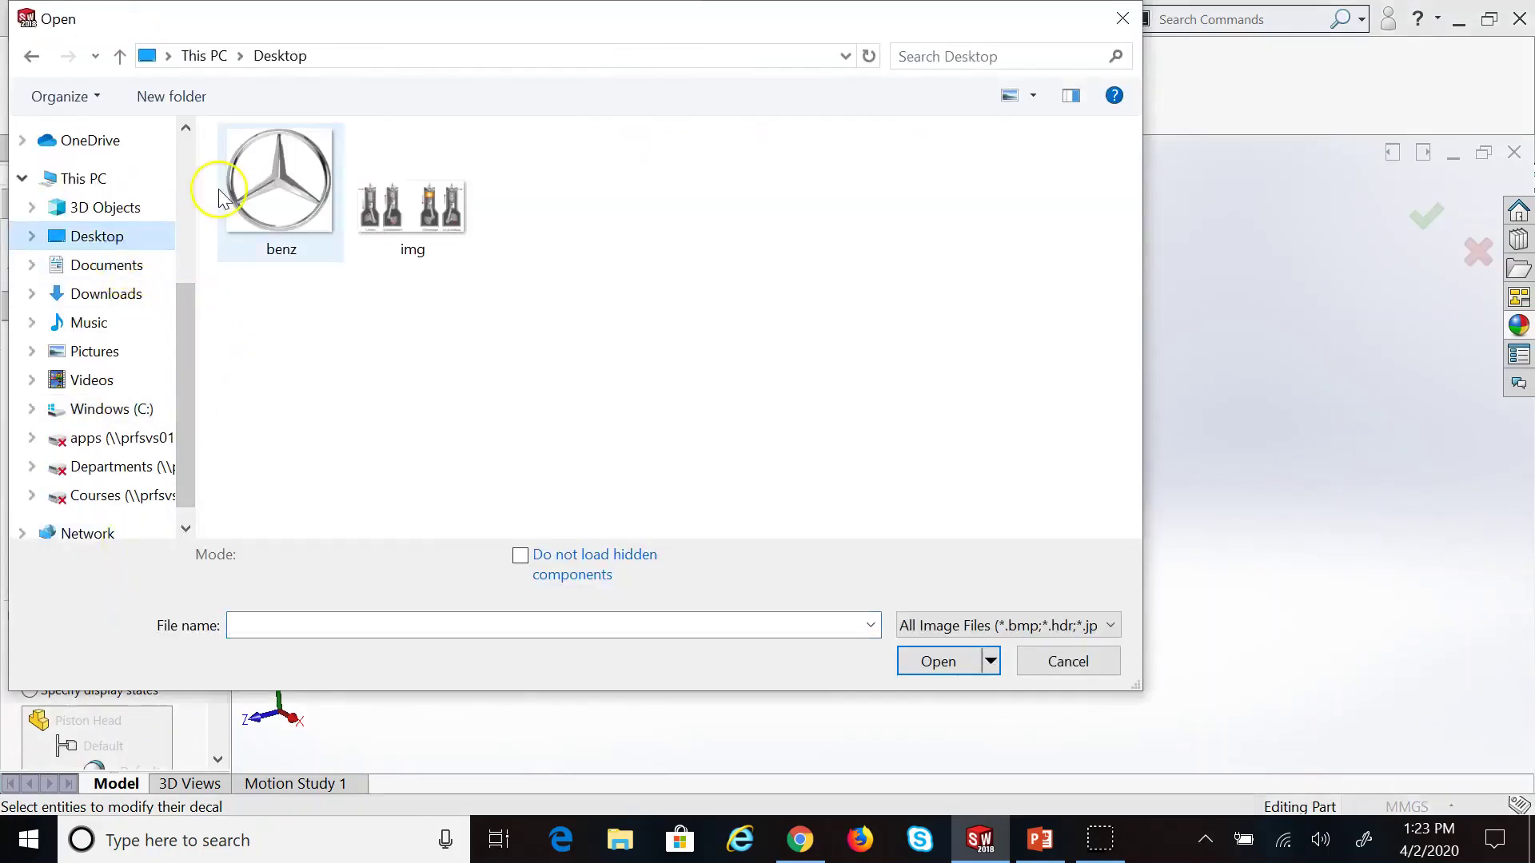
left_click(276, 188)
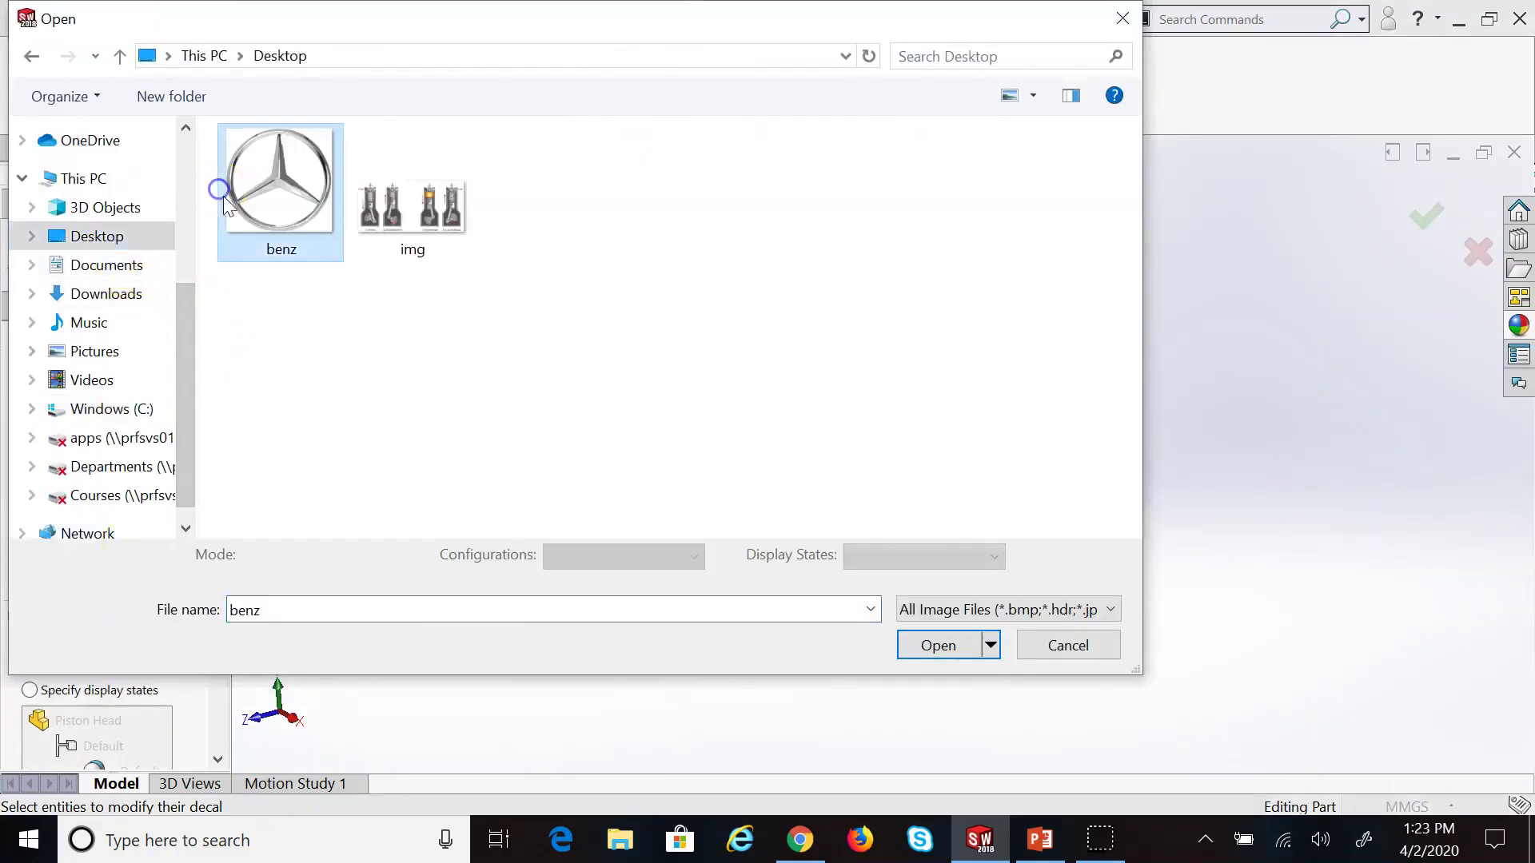
left_click(941, 662)
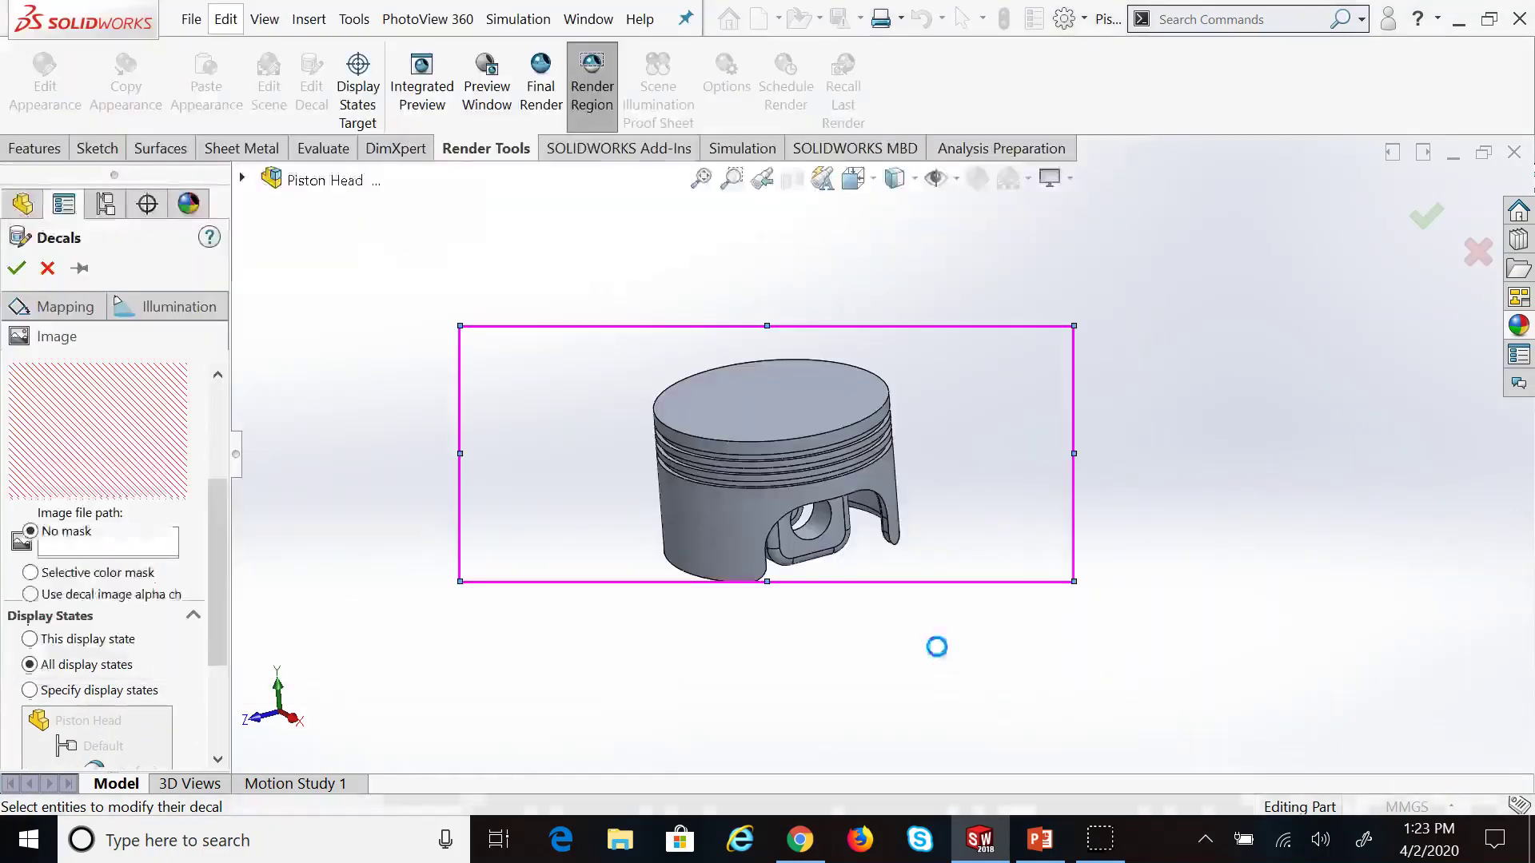
left_click(780, 410)
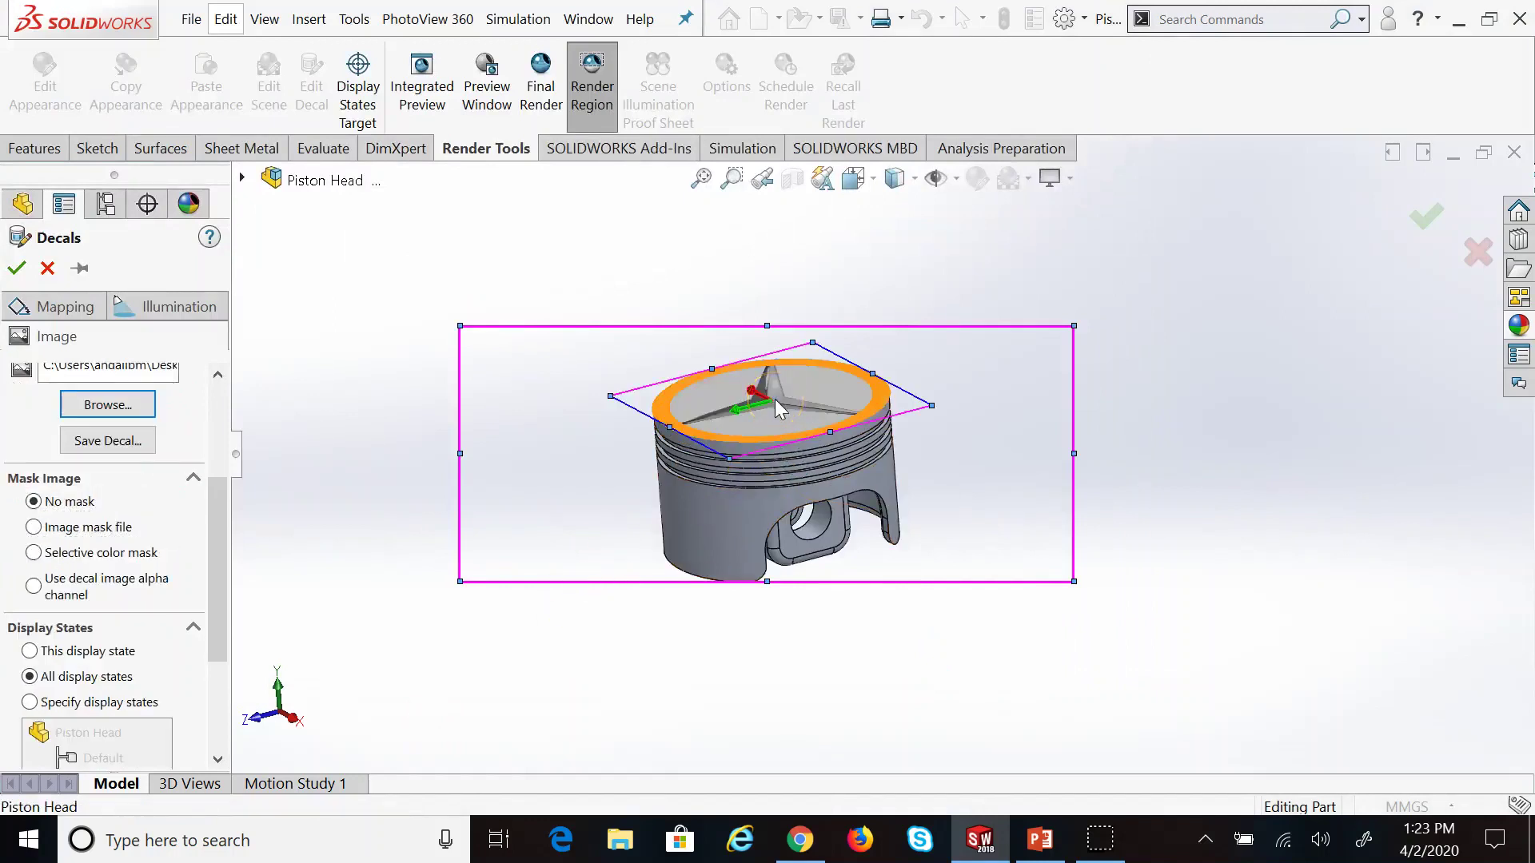
left_click(16, 268)
Examine the decal on the piston head's top face from several viewing angles
key("Left")
key("Left")
key("Left")
key("Left")
key("Left")
key("Left")
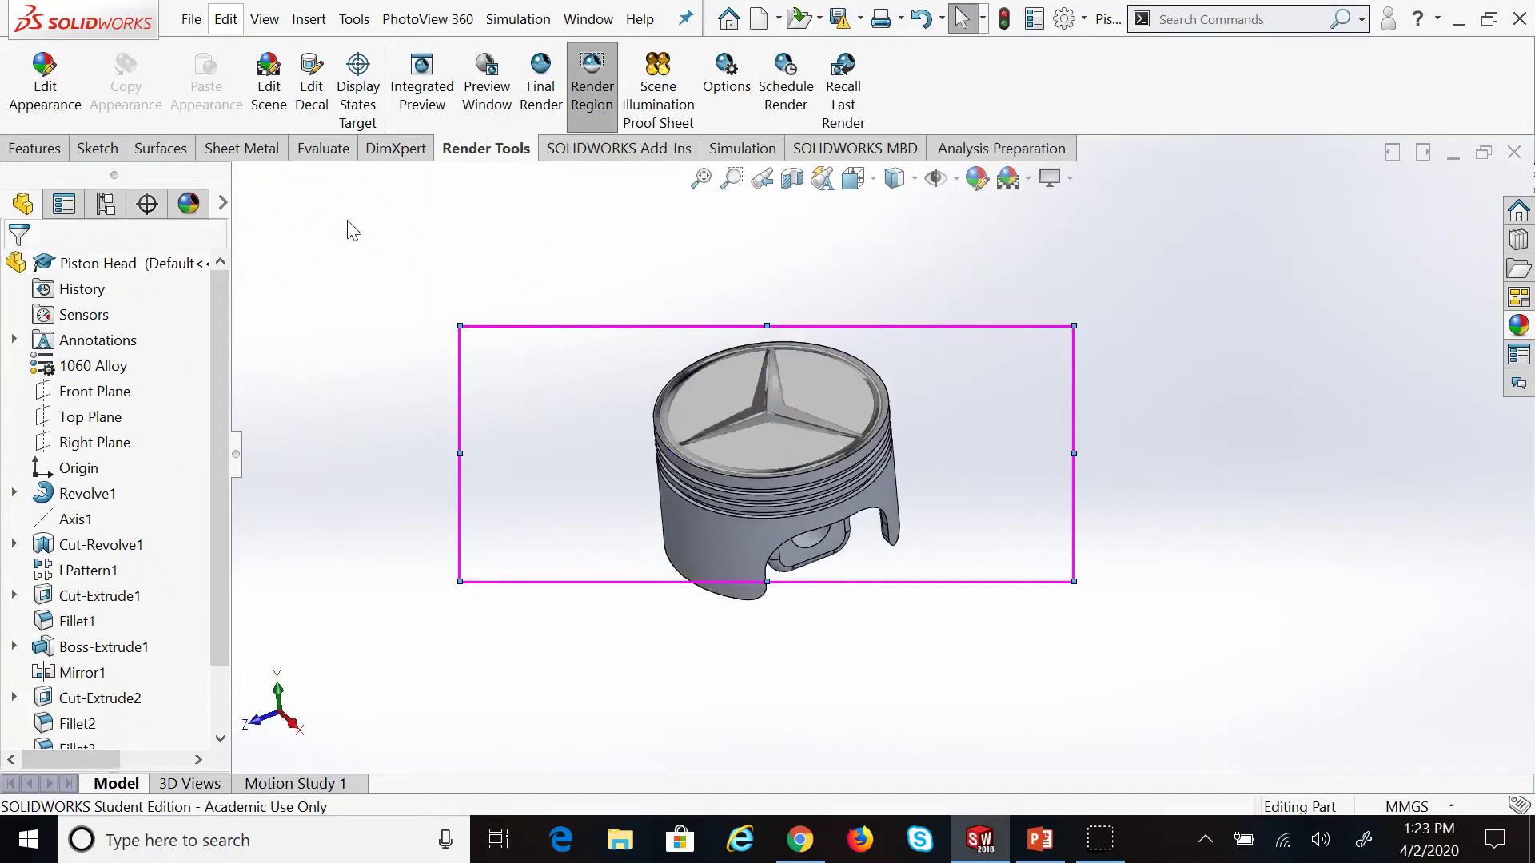
key("Down")
key("Down")
key("Down")
key("Down")
key("Down")
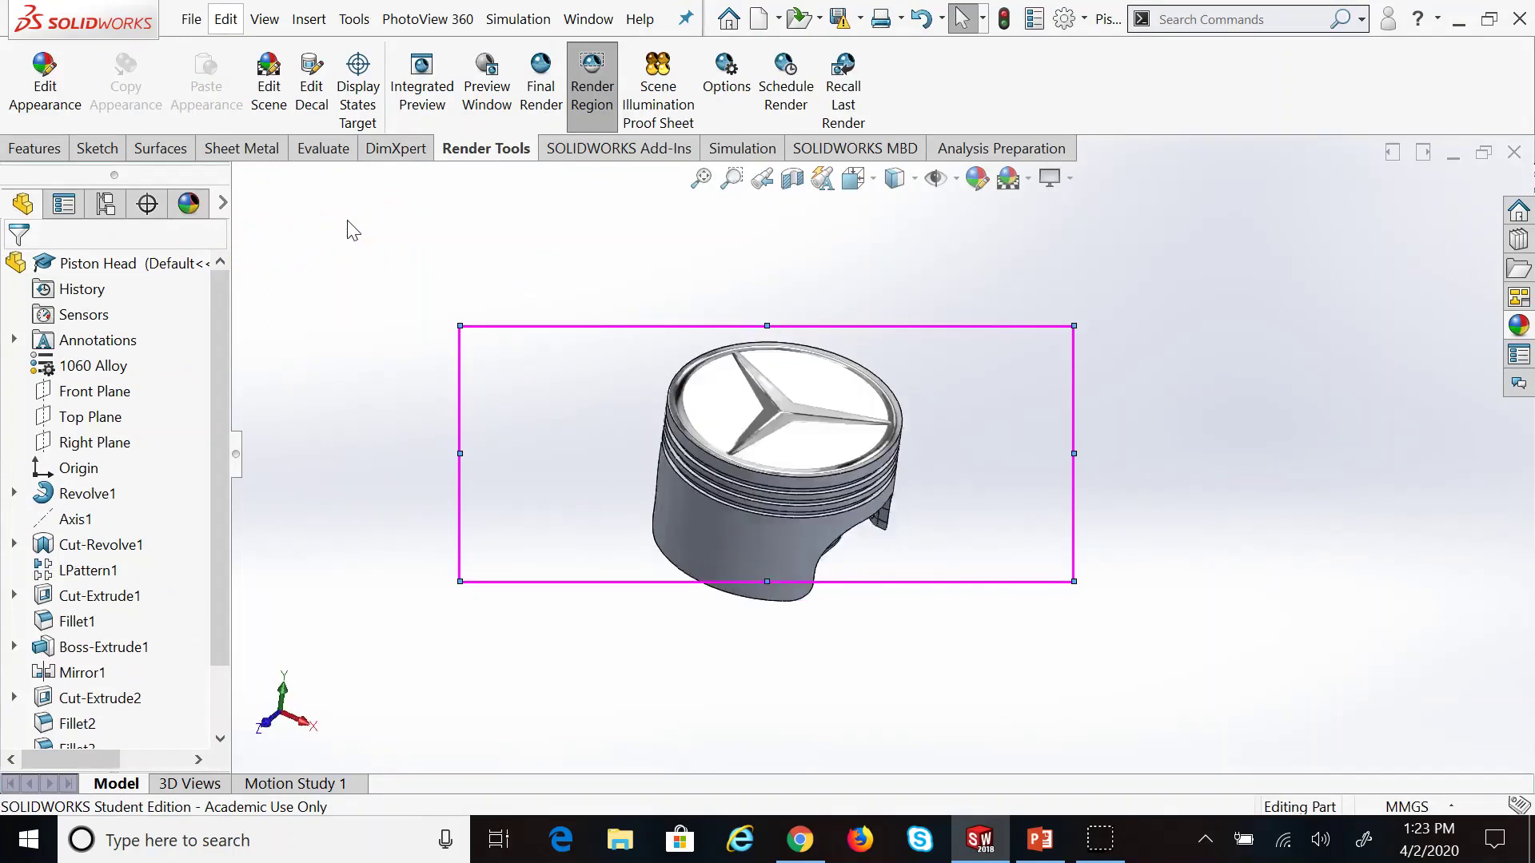
key("Up")
key("Up")
key("Up")
key("Up")
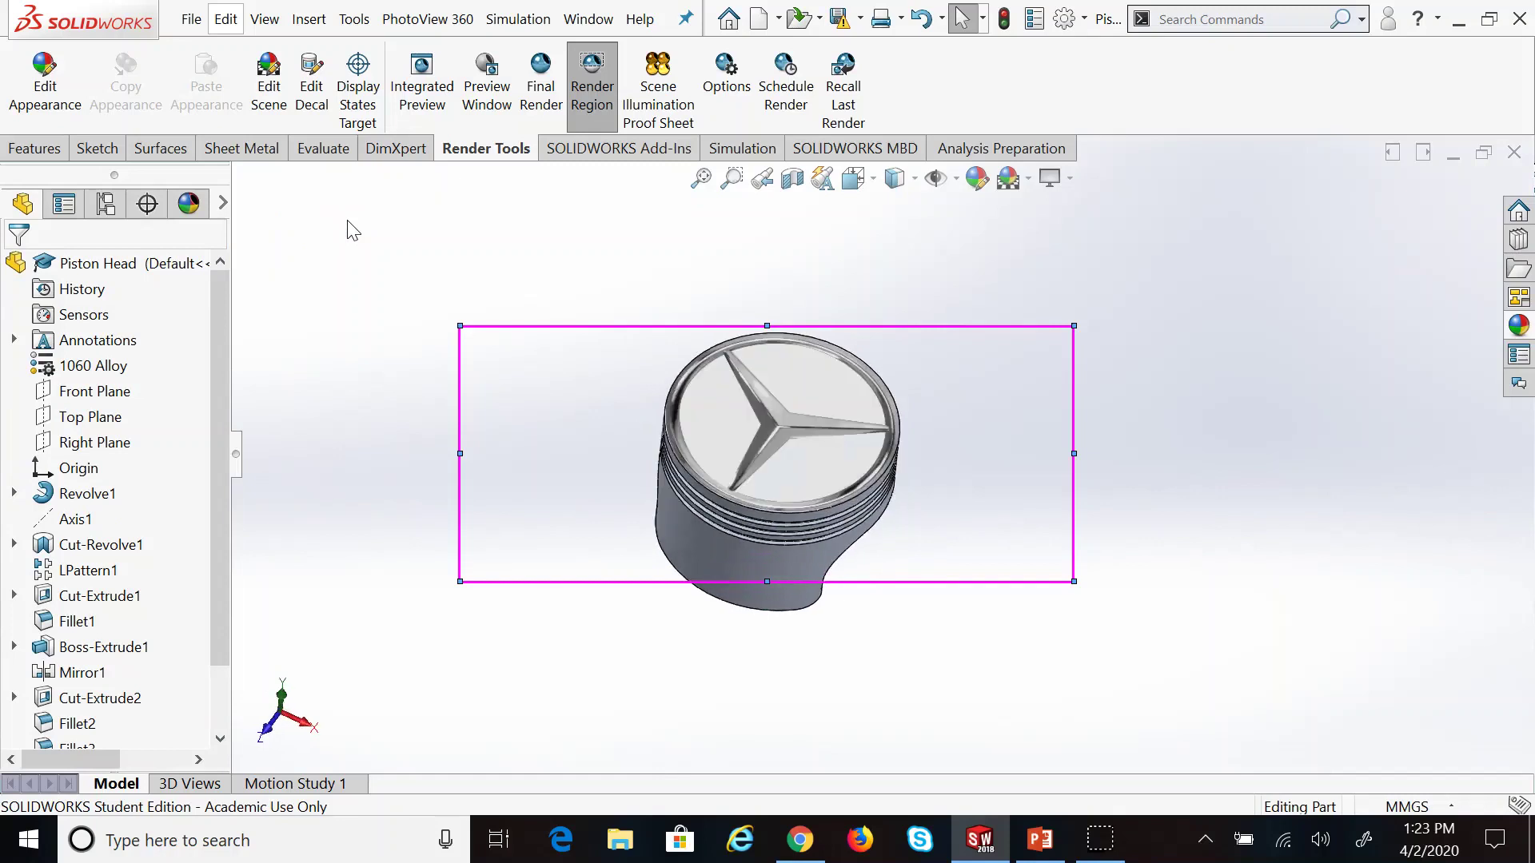
key("Left")
key("Left")
key("Left")
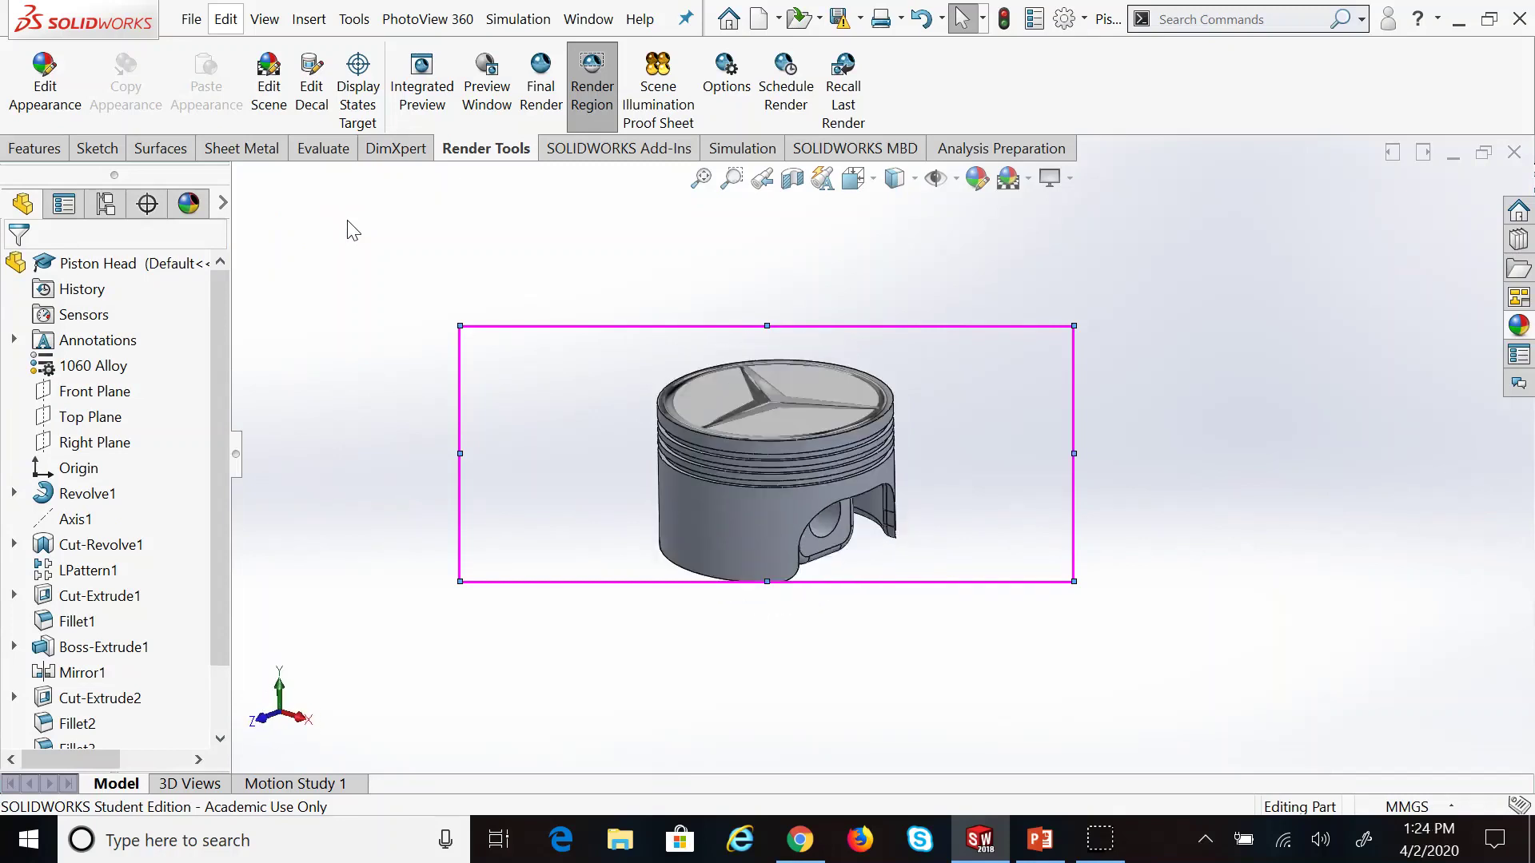
Open the scene for editing and look through the basic and studio scenes and the Urban 2 presentation scenes
left_click(268, 92)
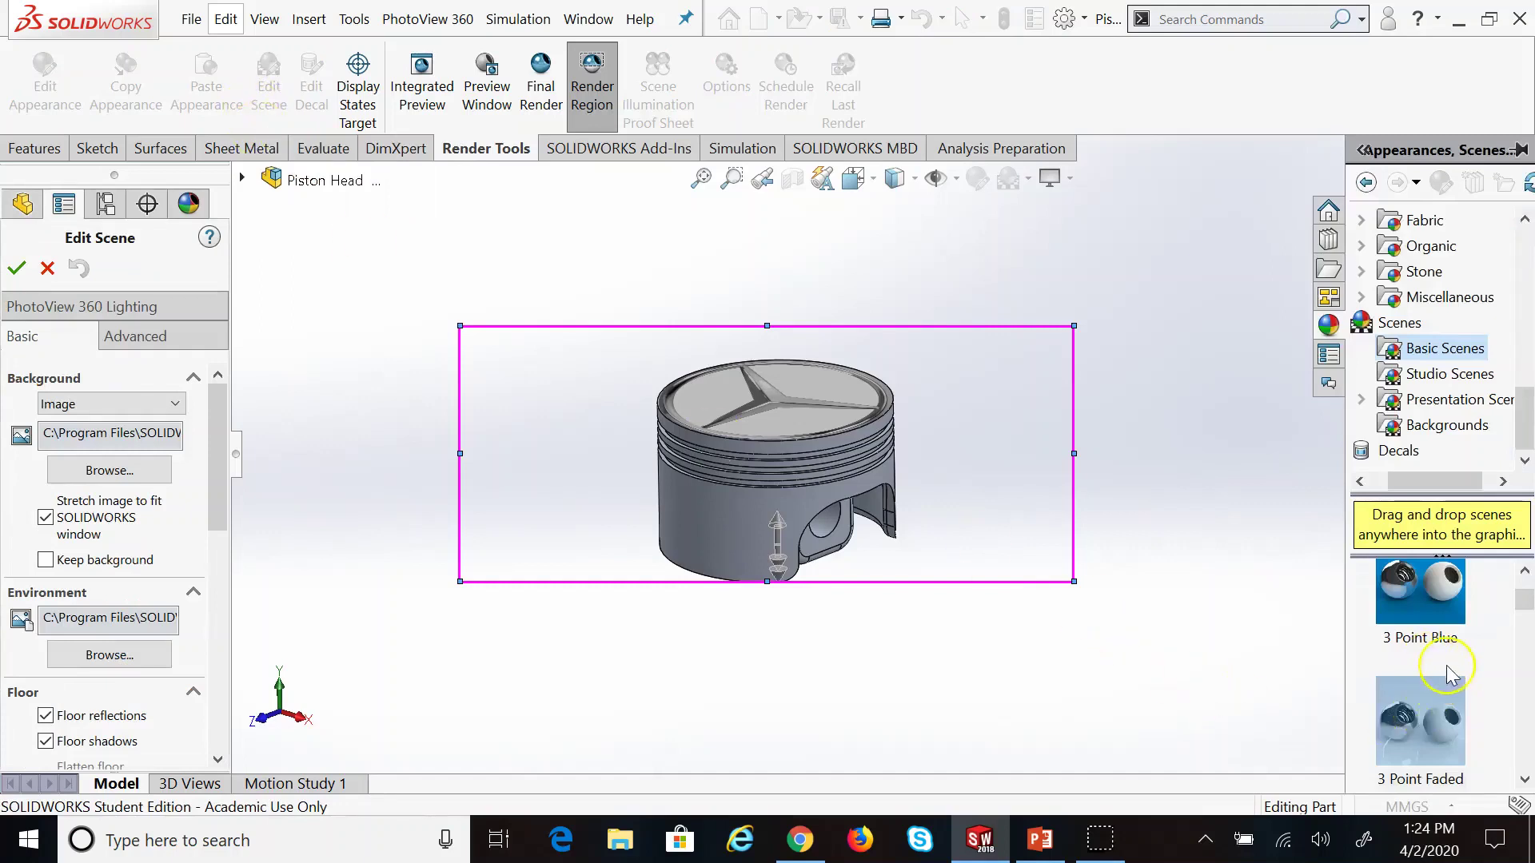
left_click_drag(1525, 601, 1525, 762)
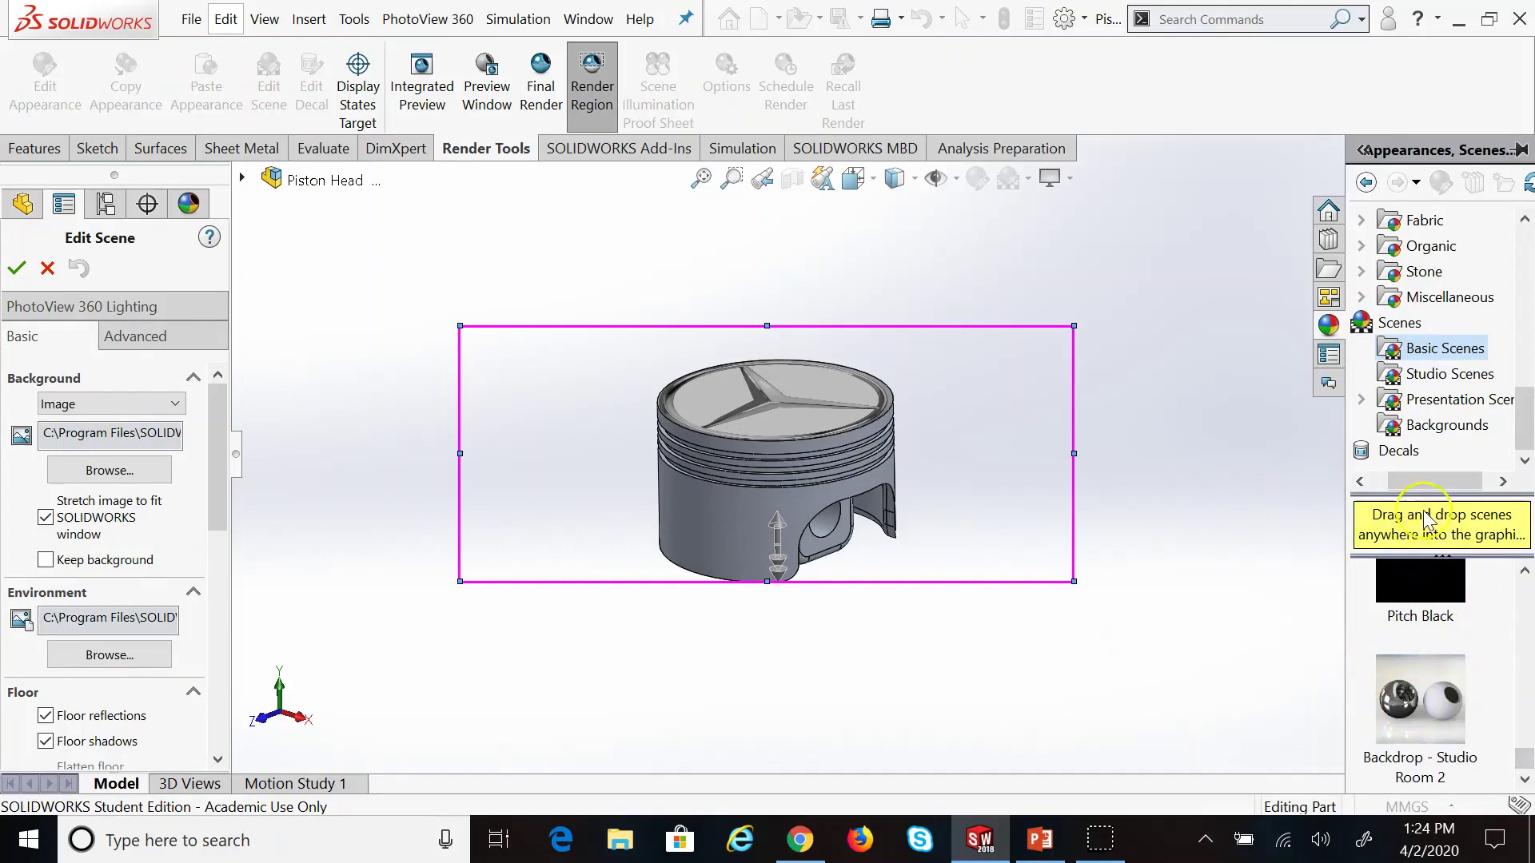
left_click(1457, 382)
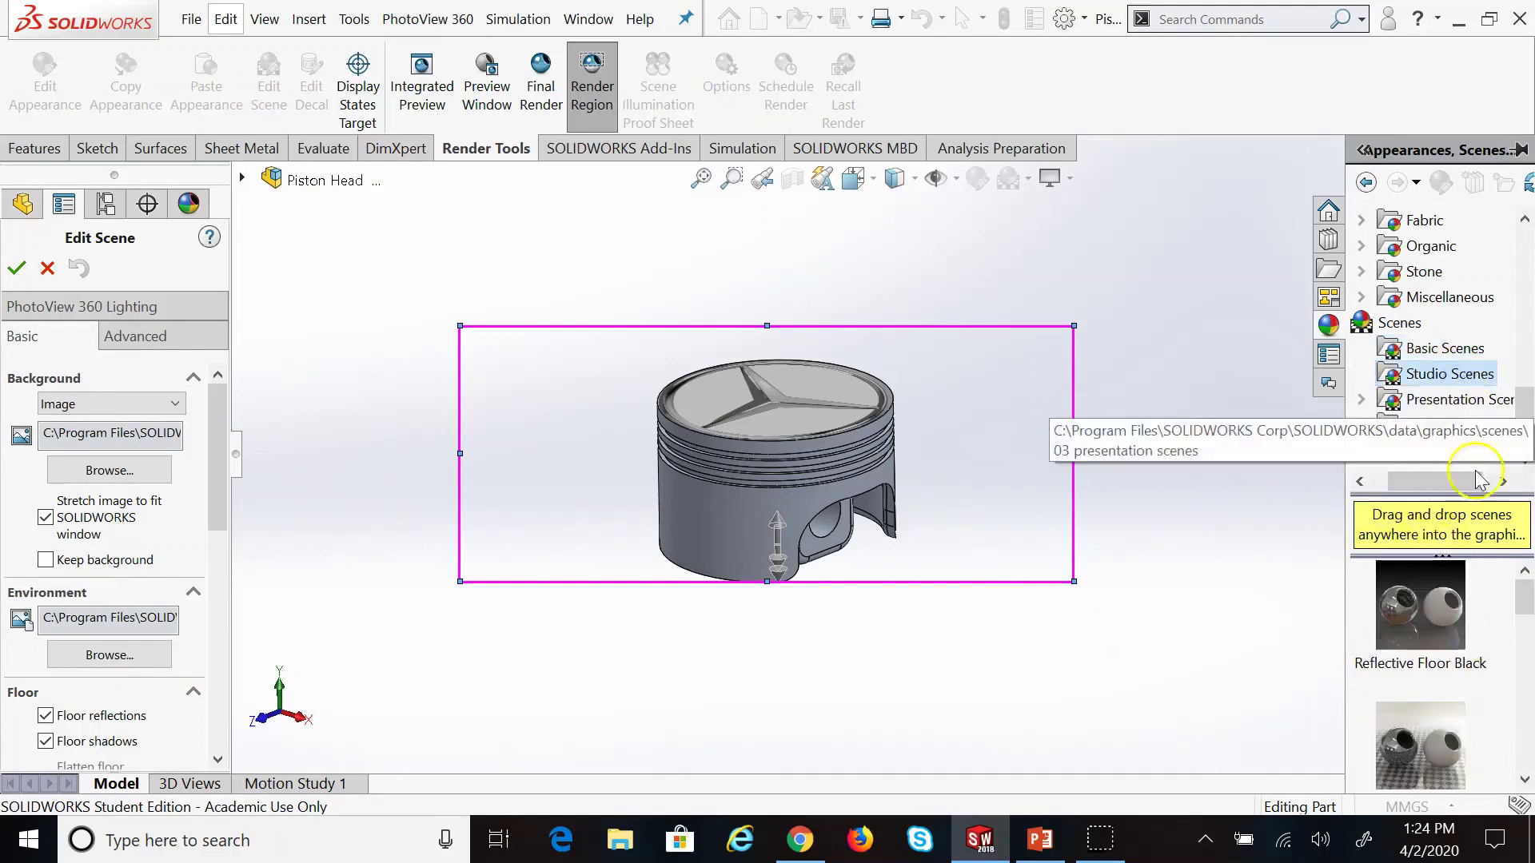
left_click_drag(1523, 595, 1524, 756)
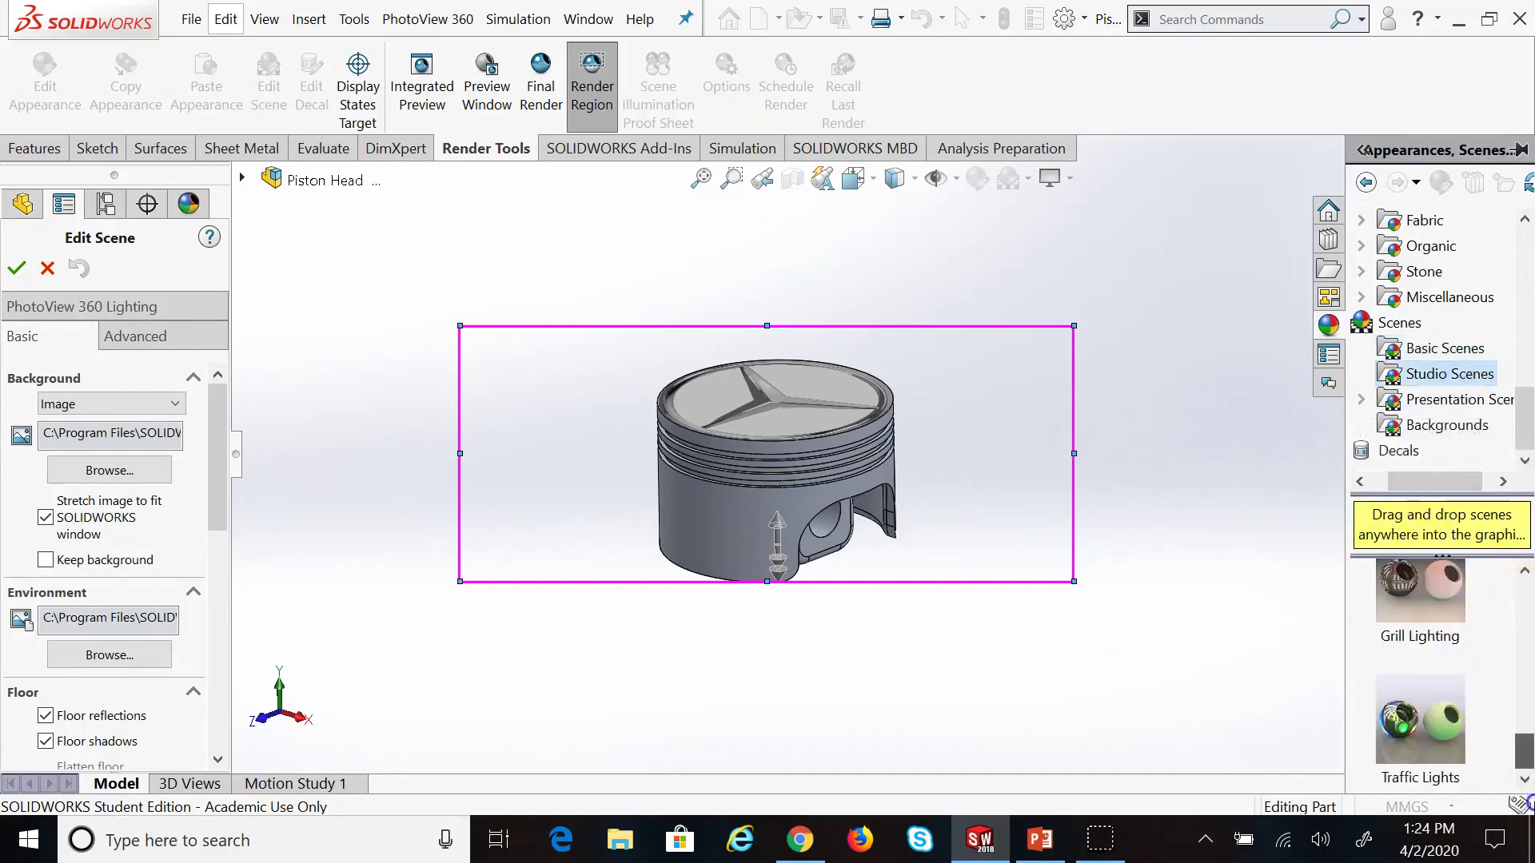
left_click(1461, 422)
double_click(1449, 400)
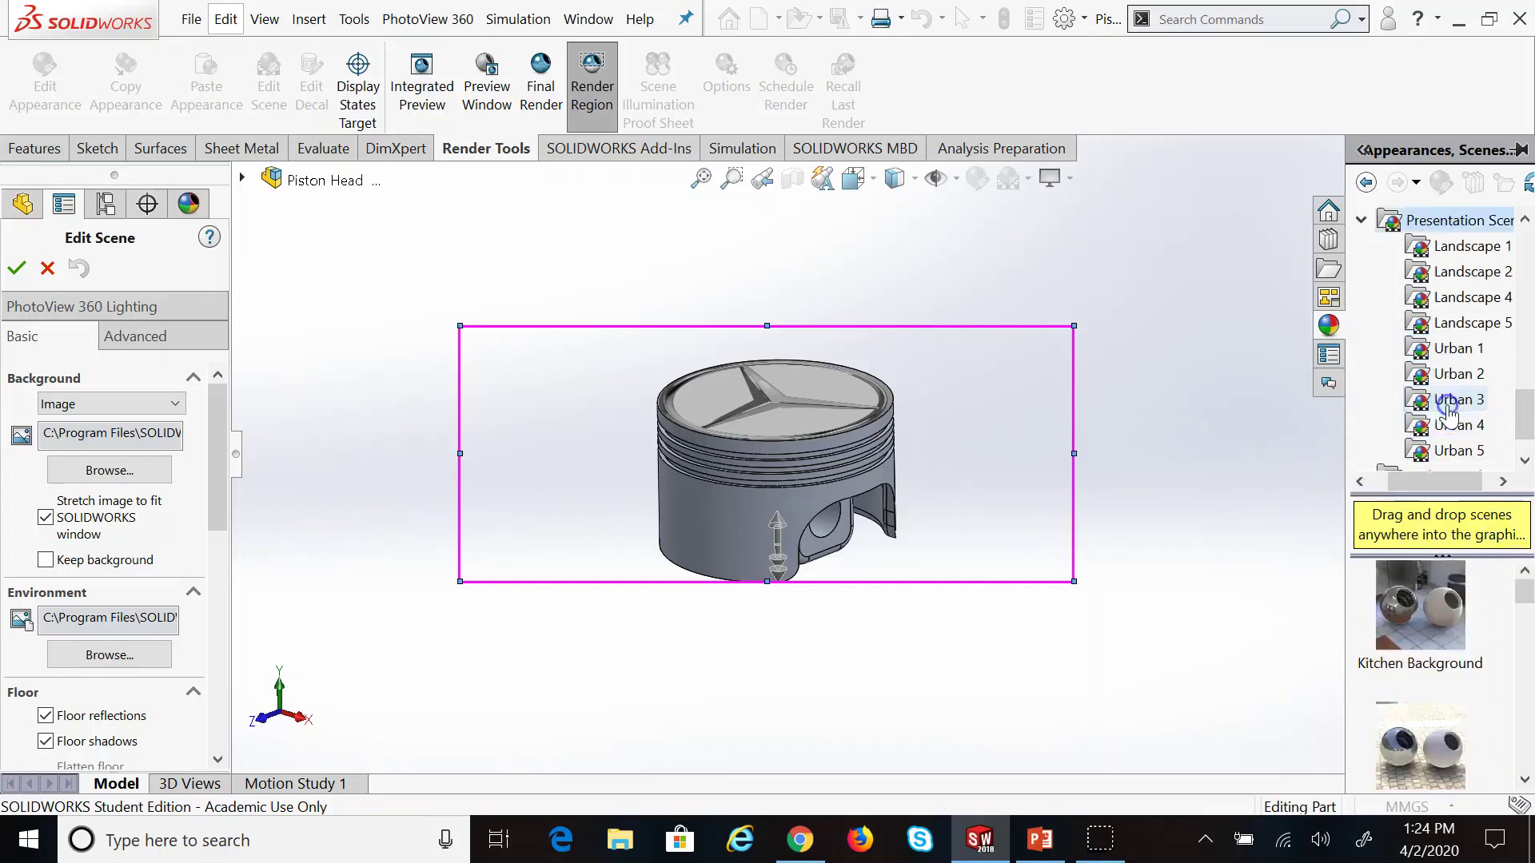
left_click(1454, 378)
scroll(1471, 639, "down", 6)
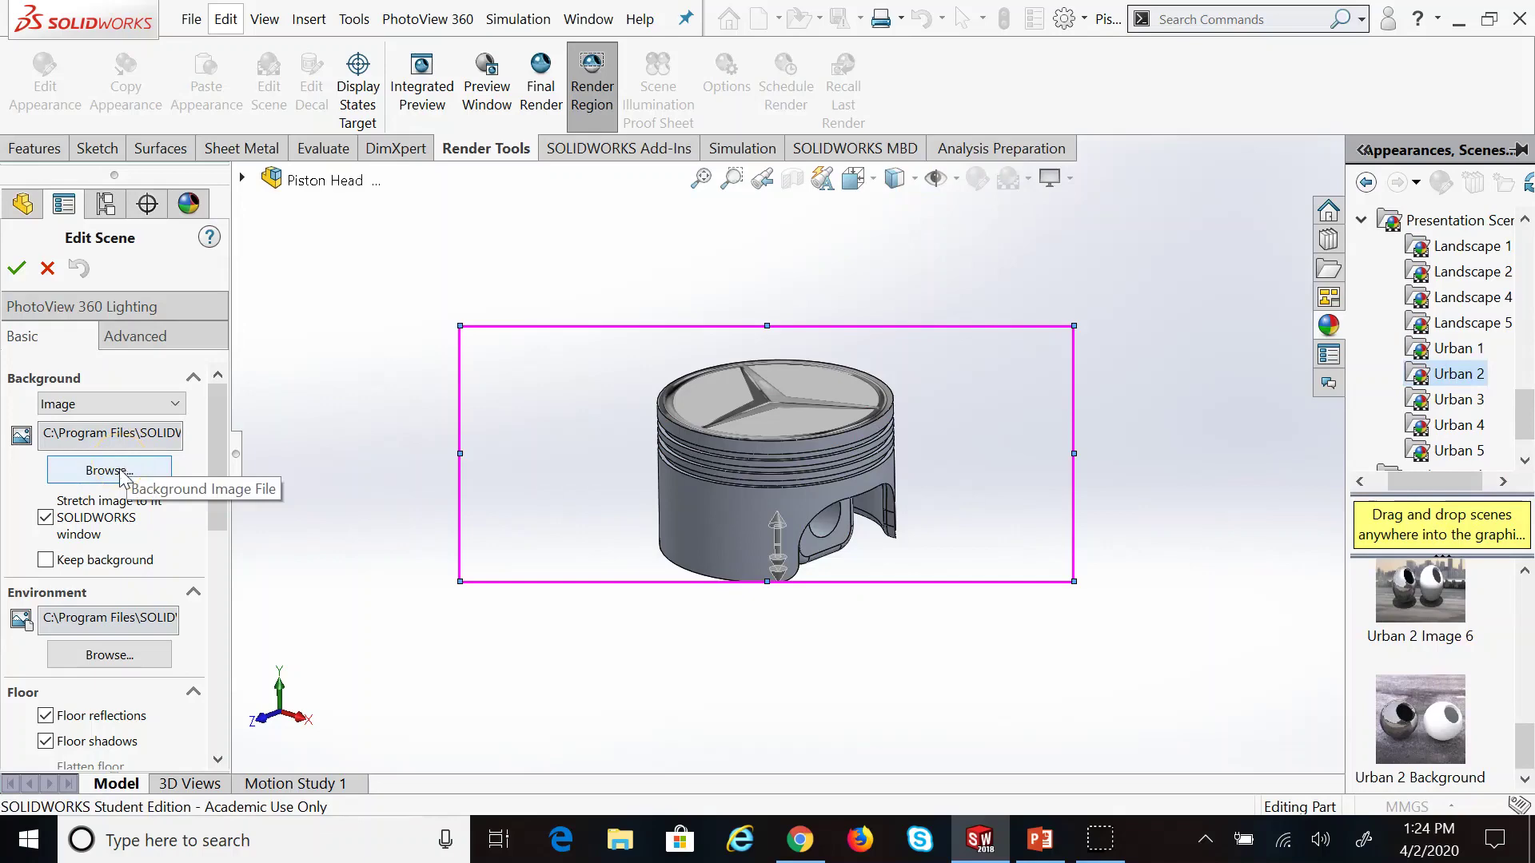
Load the img picture from the Desktop as the scene's background image and accept the scene changes
left_click(120, 472)
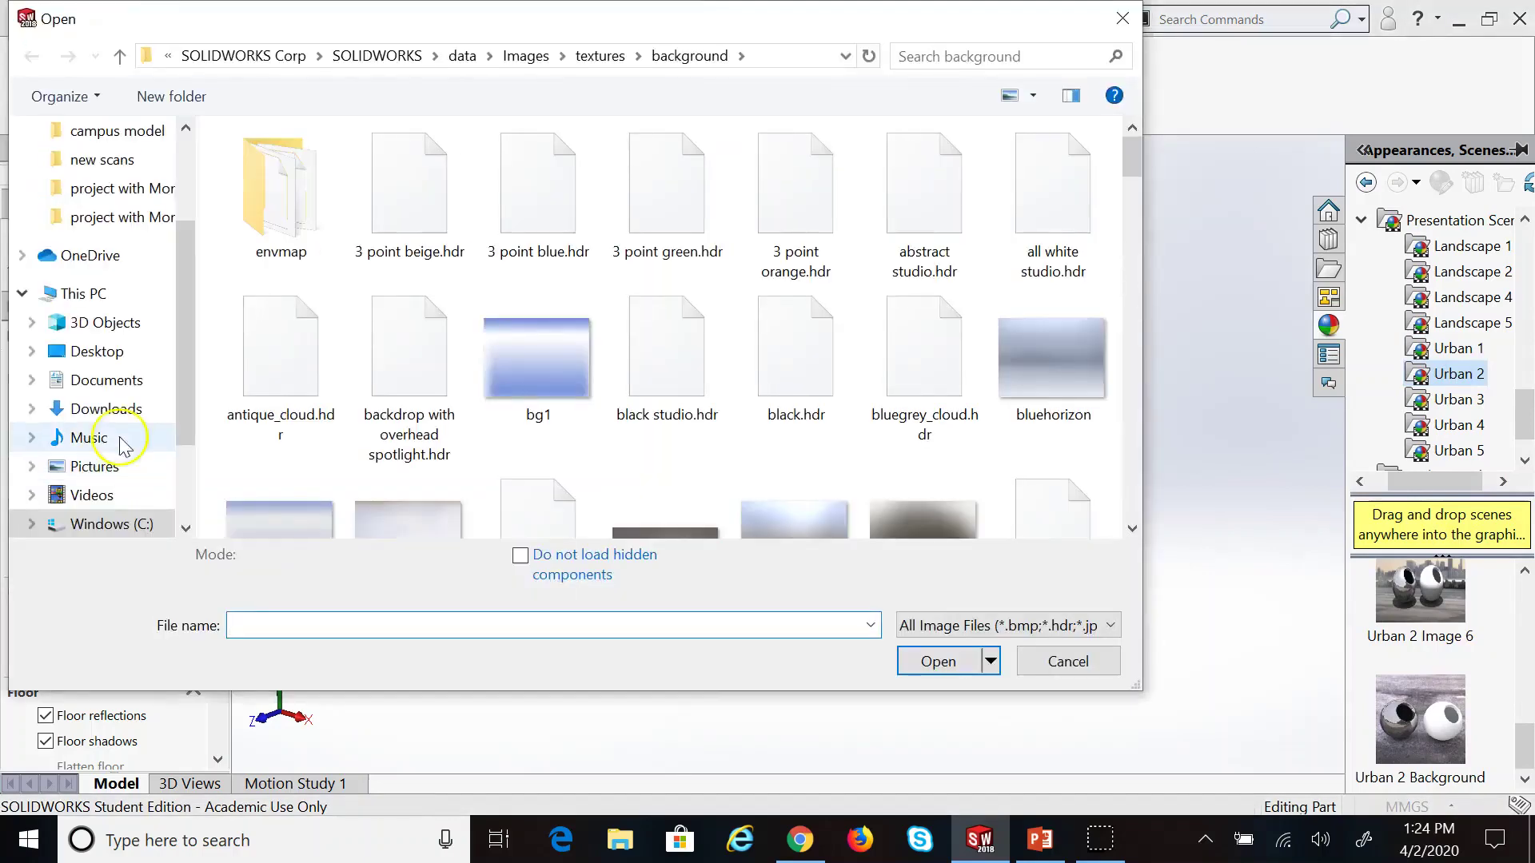
left_click(60, 351)
left_click(412, 192)
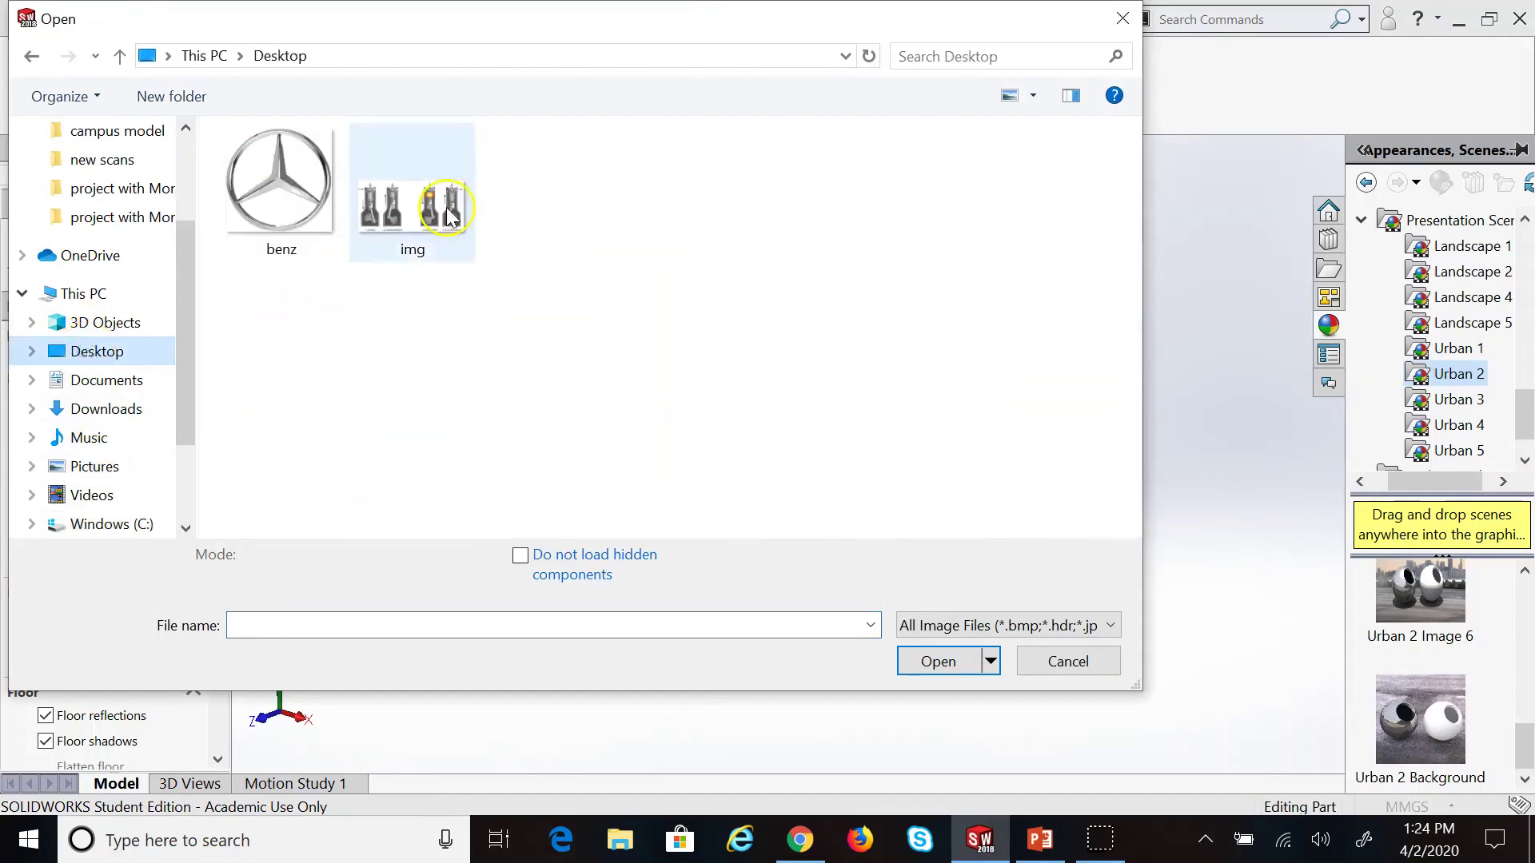
left_click(938, 646)
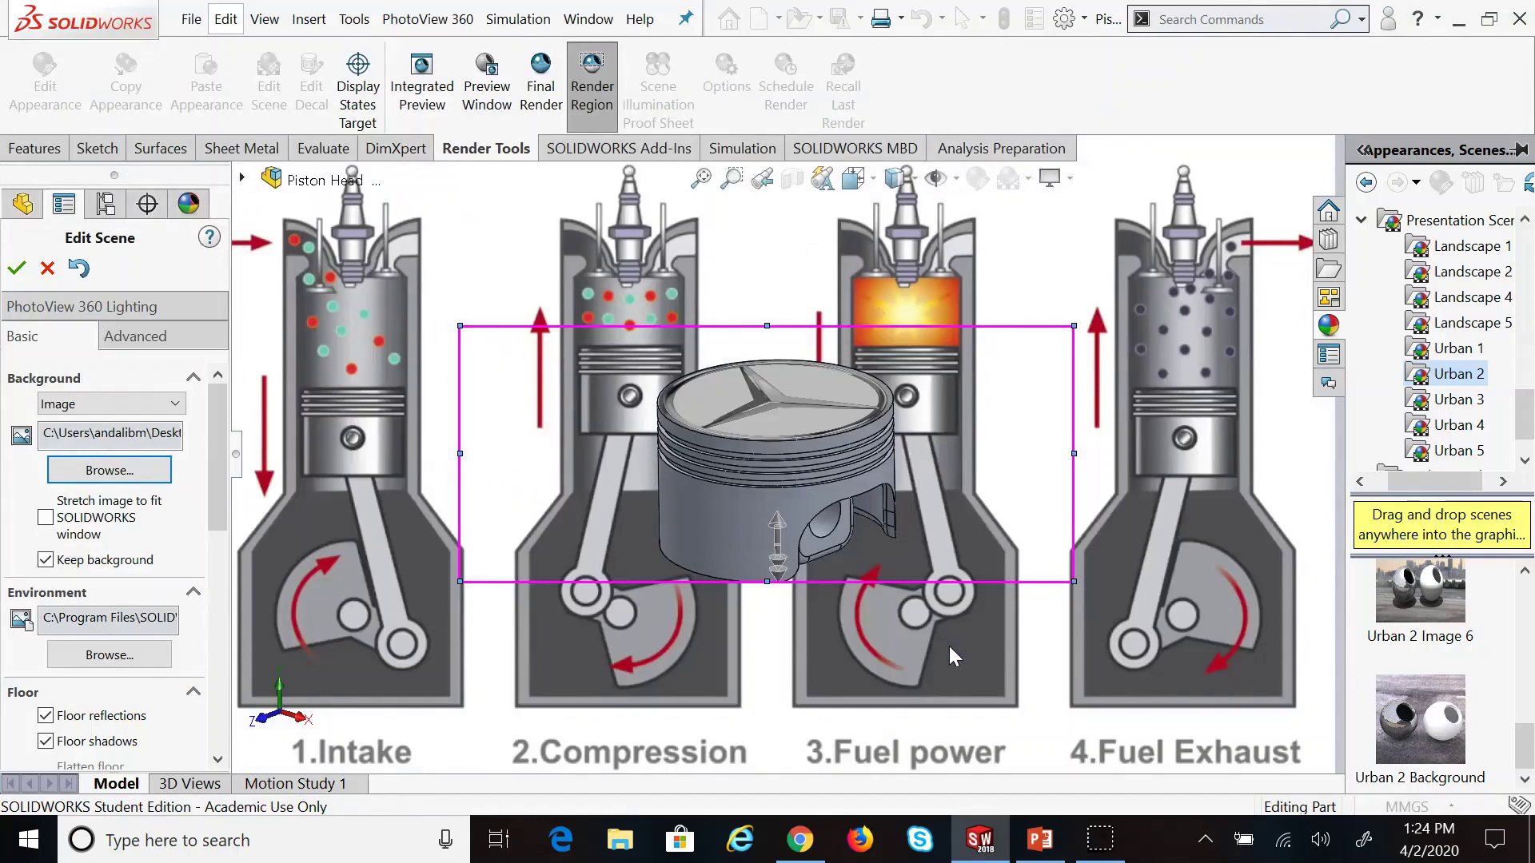
left_click(14, 272)
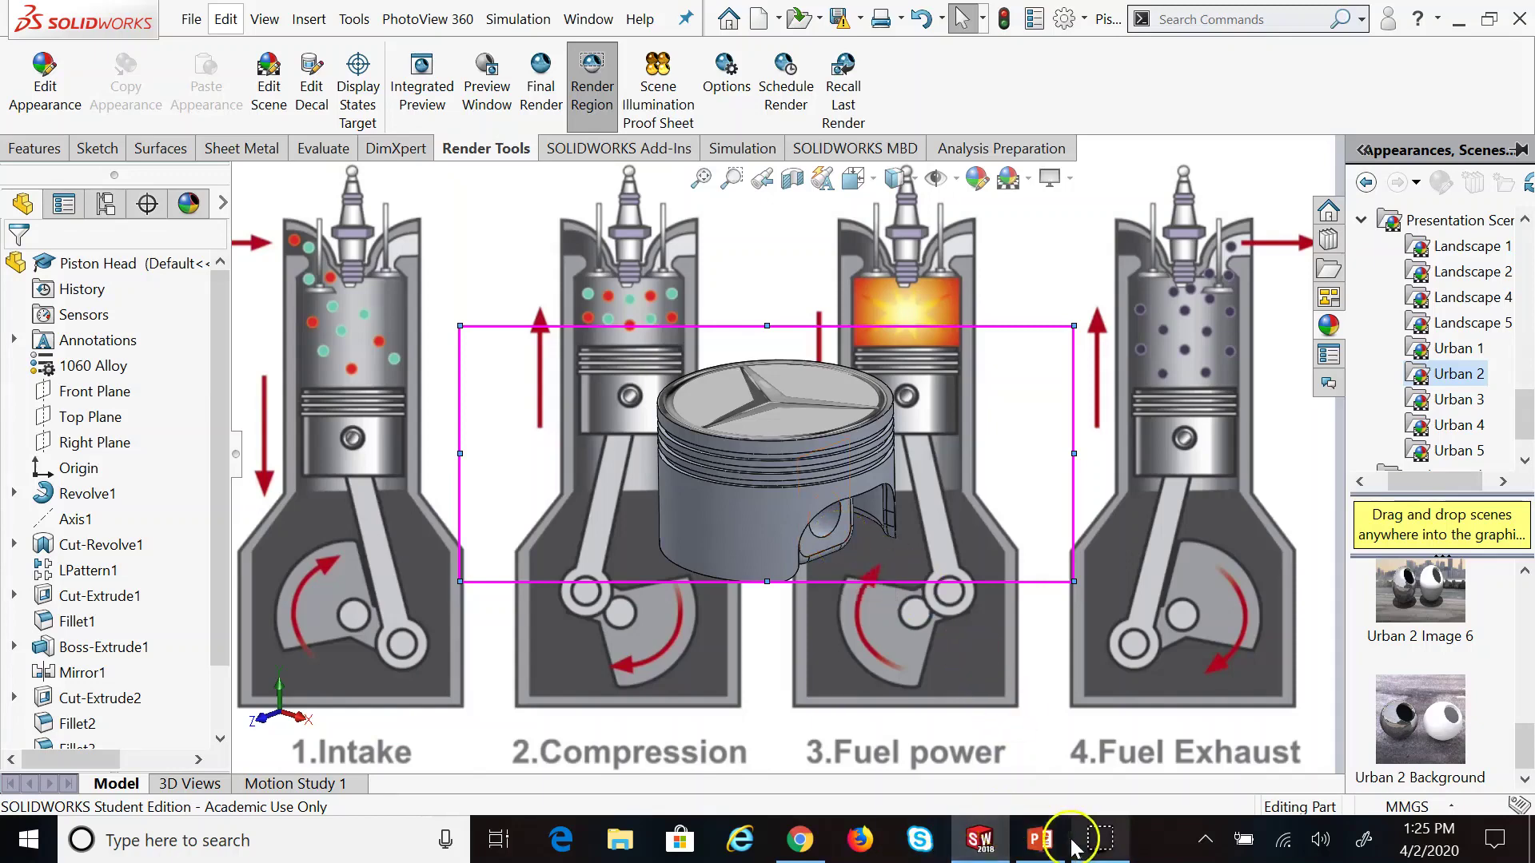
Switch to PowerPoint, look through the Photo View 360 slides up to the customized camera slide, and return to SOLIDWORKS
left_click(1046, 843)
left_click(94, 375)
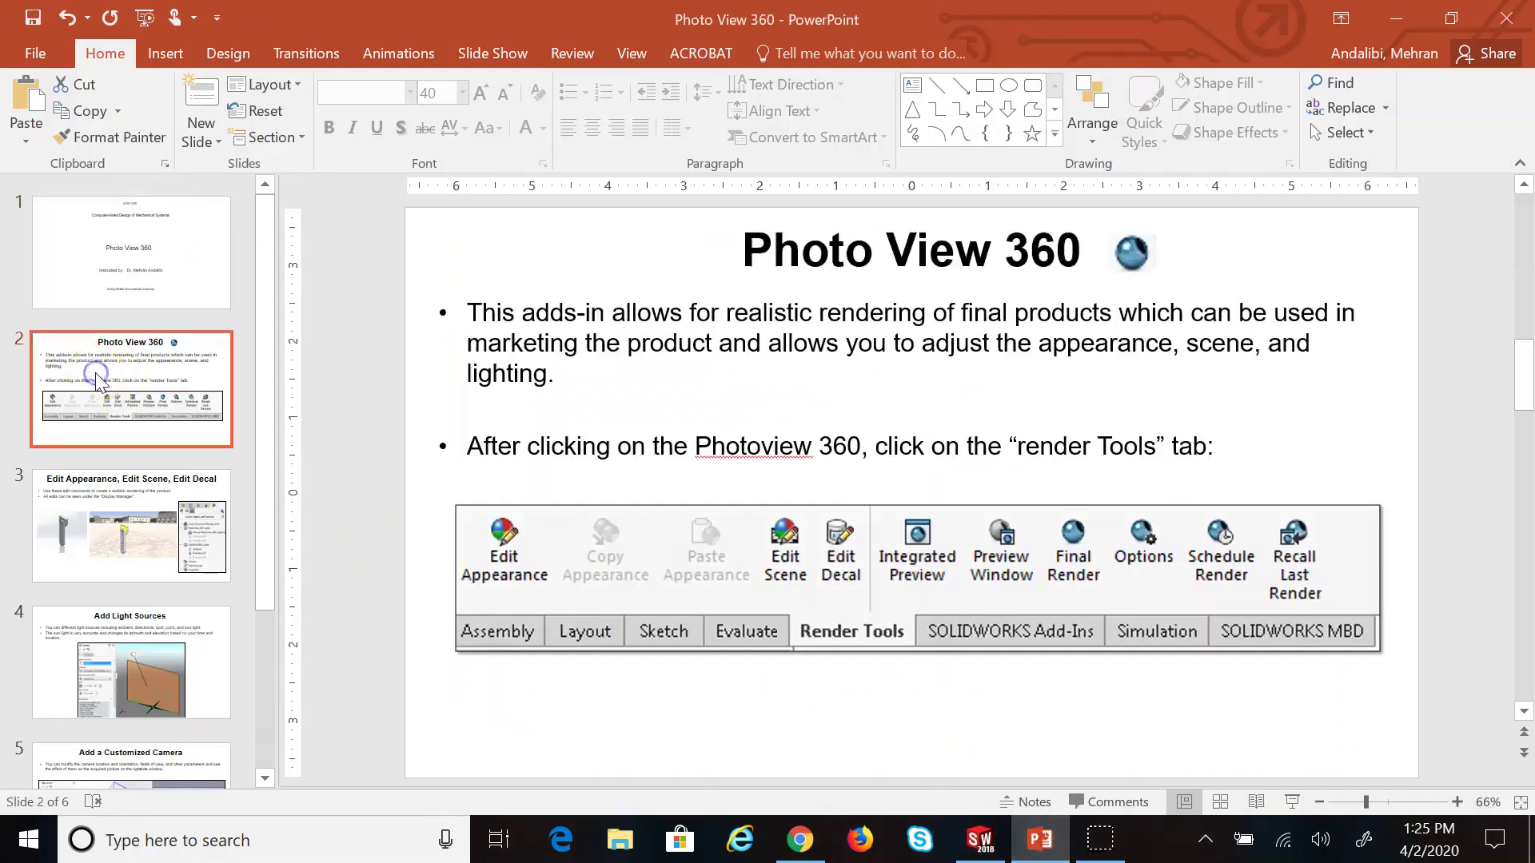
left_click(118, 534)
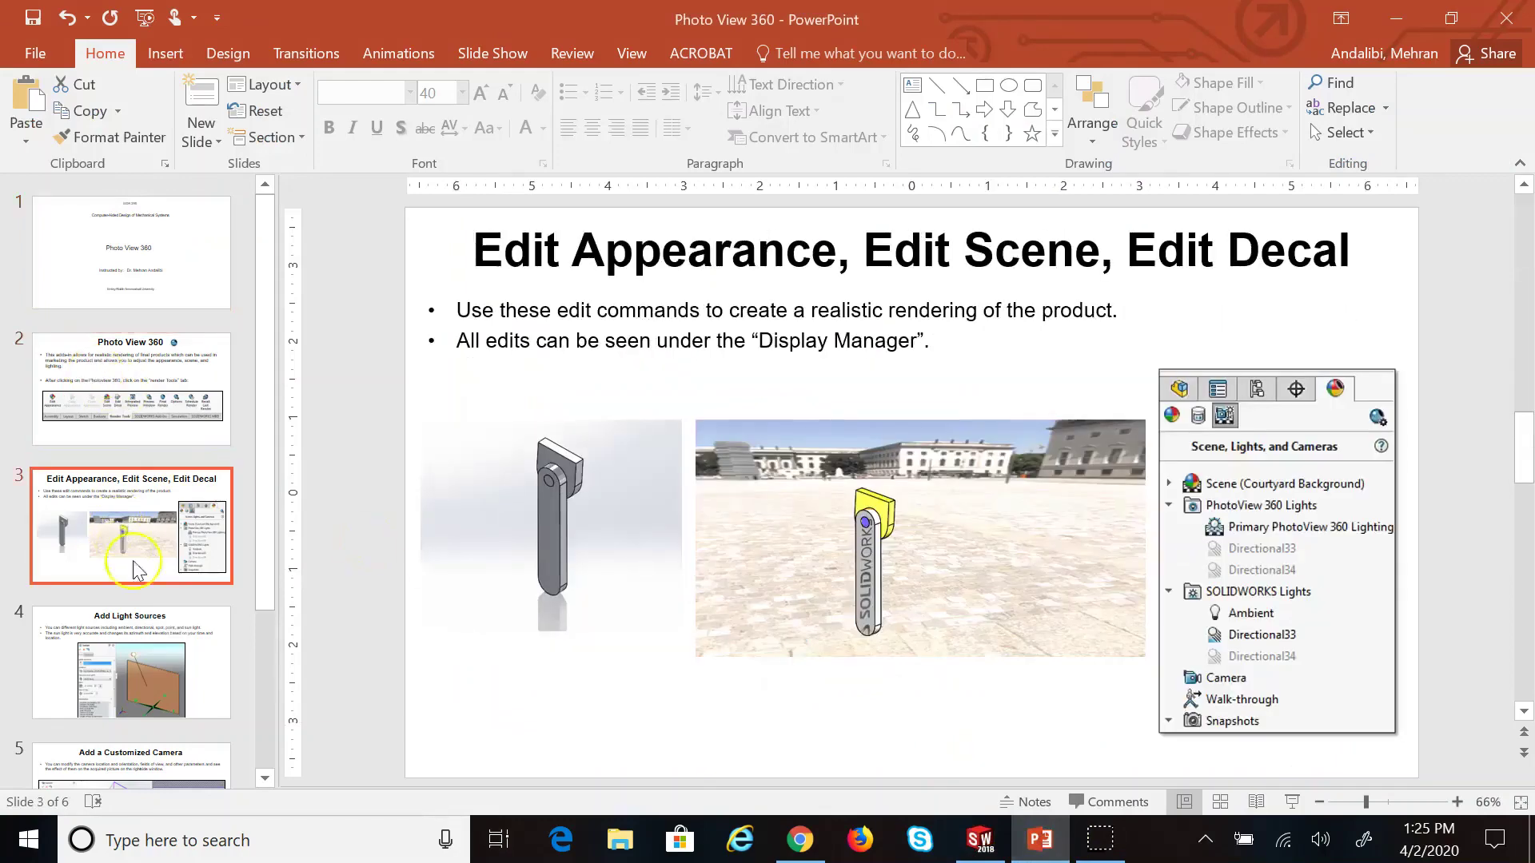
left_click(151, 663)
left_click(152, 763)
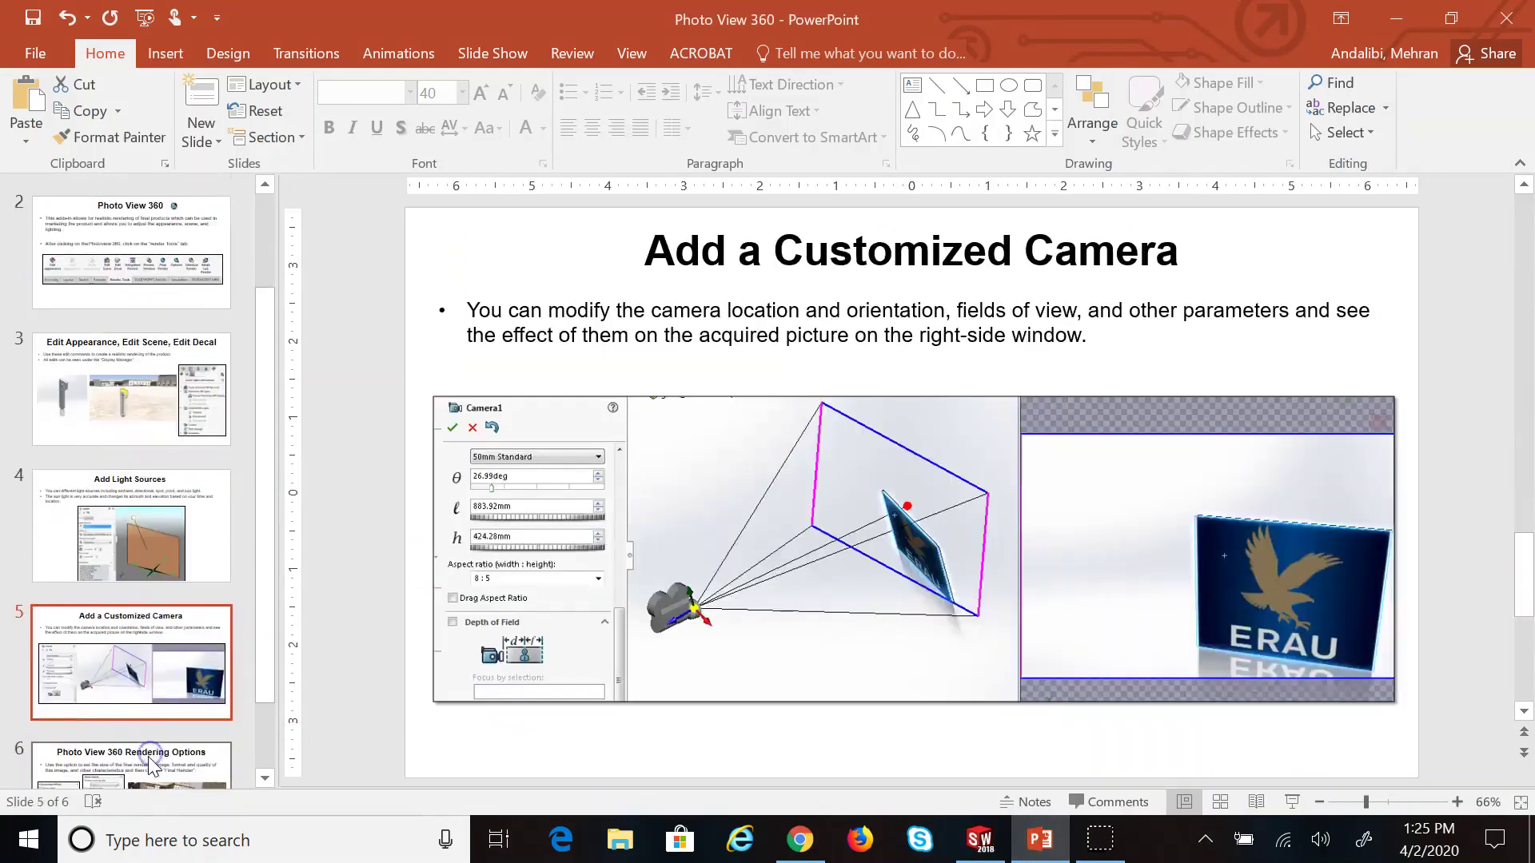
left_click(980, 839)
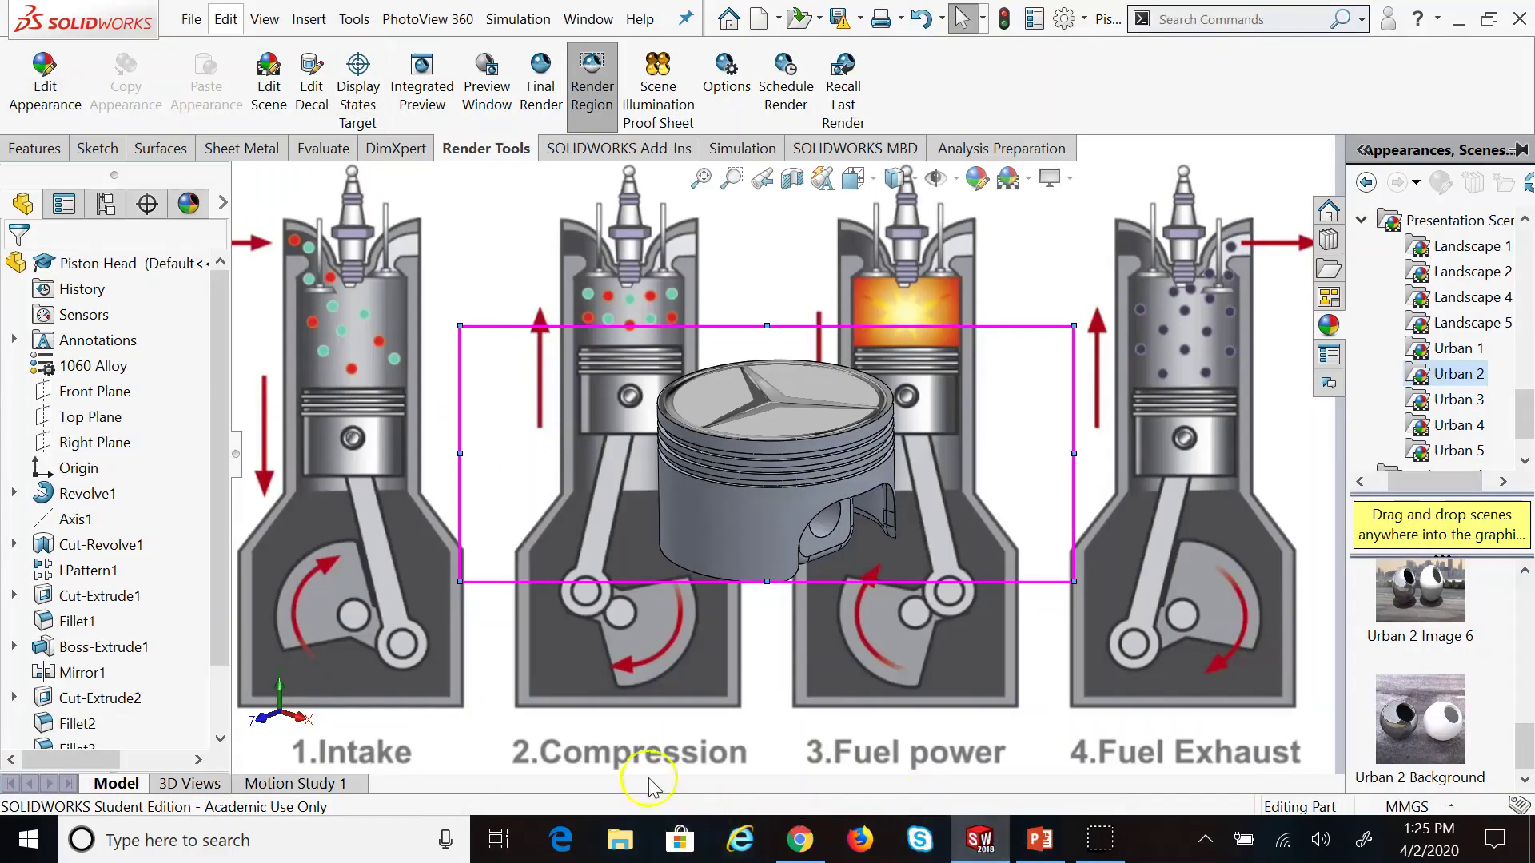
Examine the part's decals, appearances, and scene, lights and cameras entries, including the options offered for the PhotoView 360 lights
left_click(189, 206)
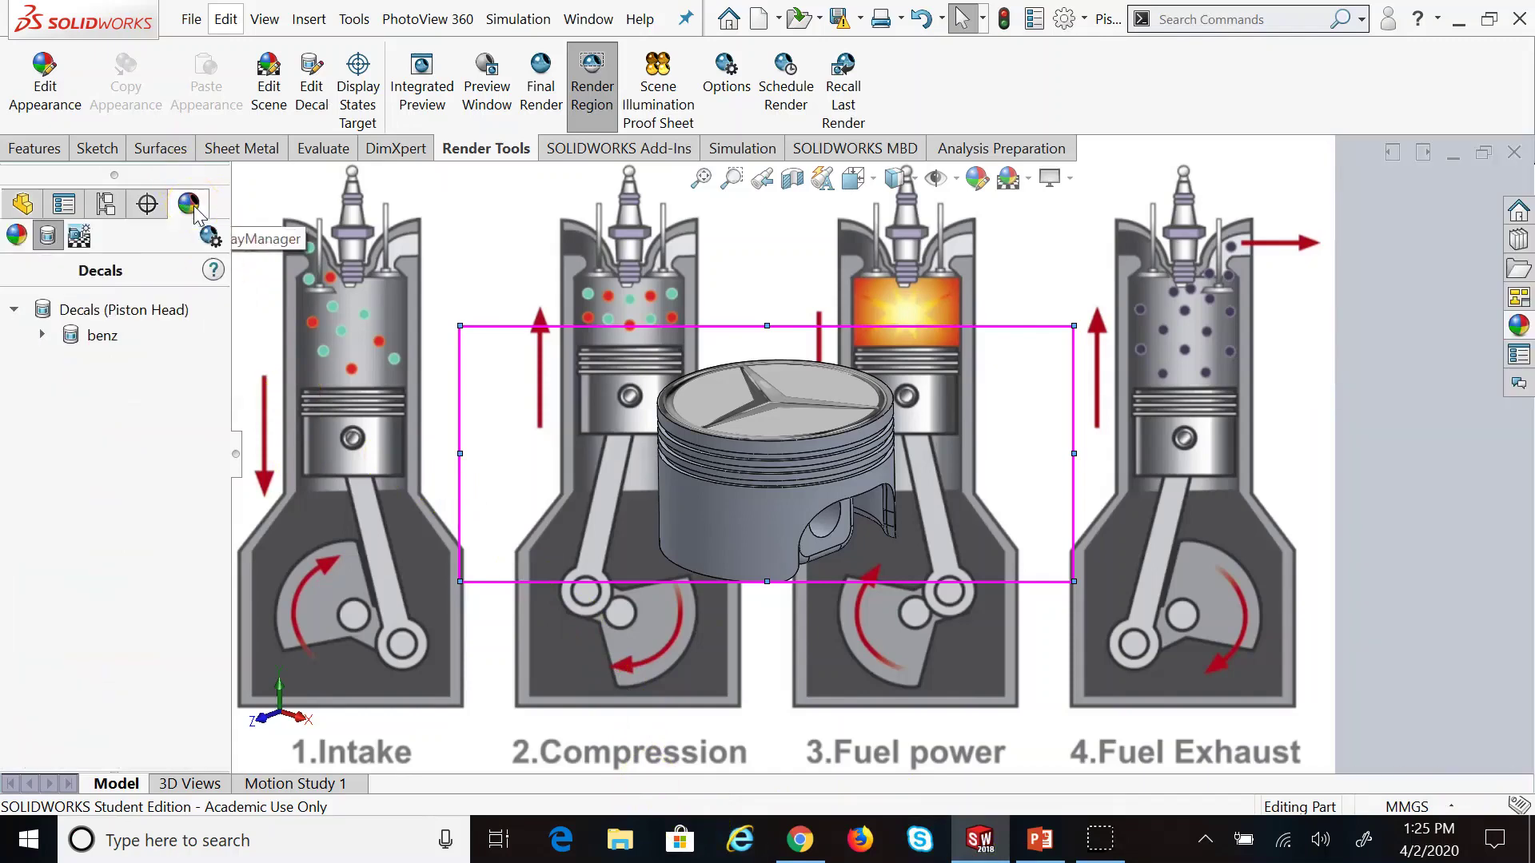
left_click(29, 234)
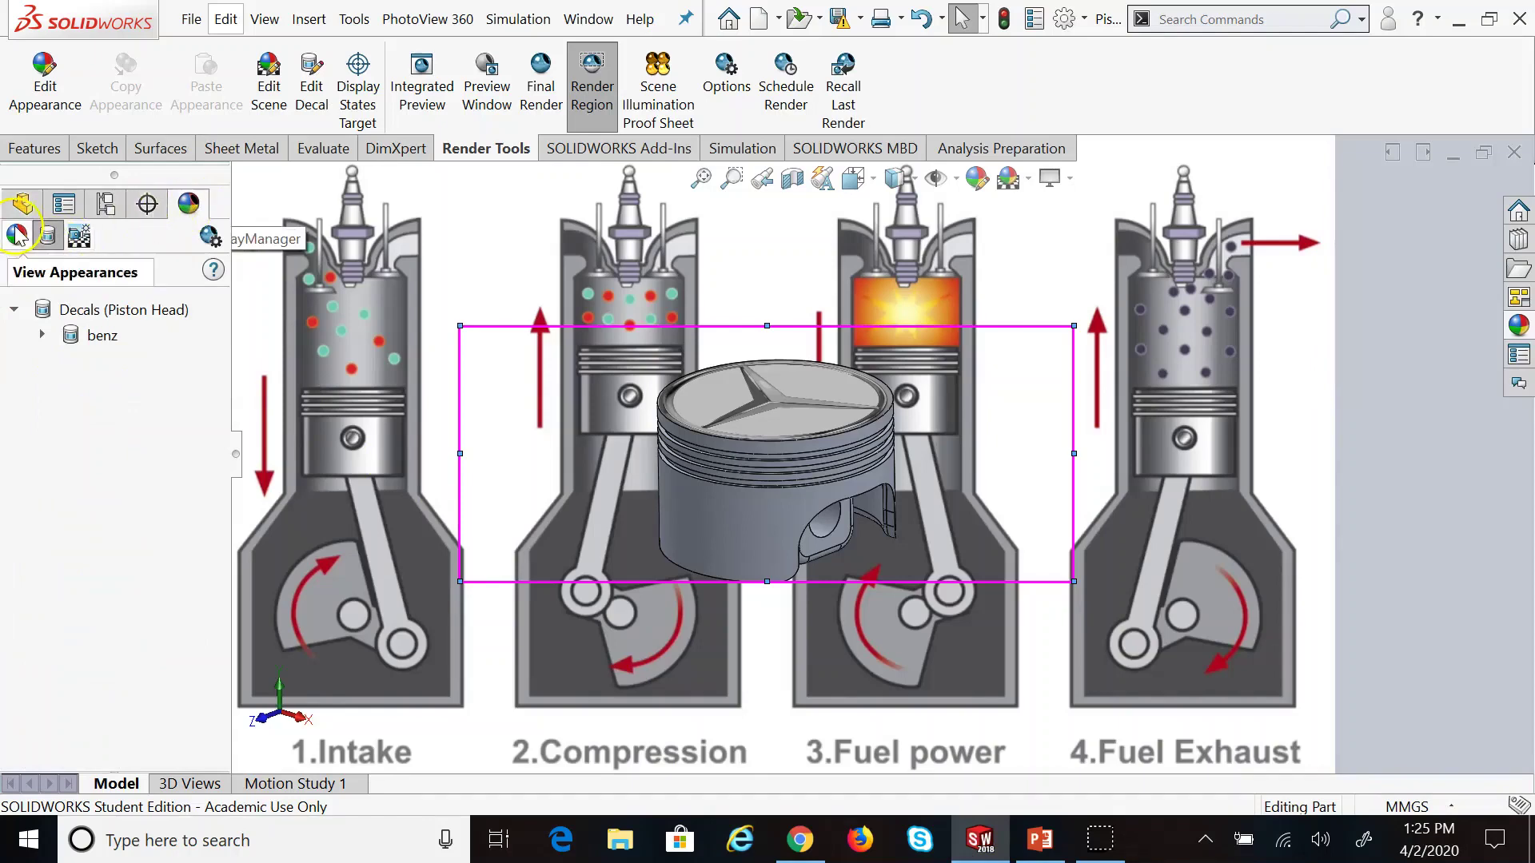
left_click(77, 239)
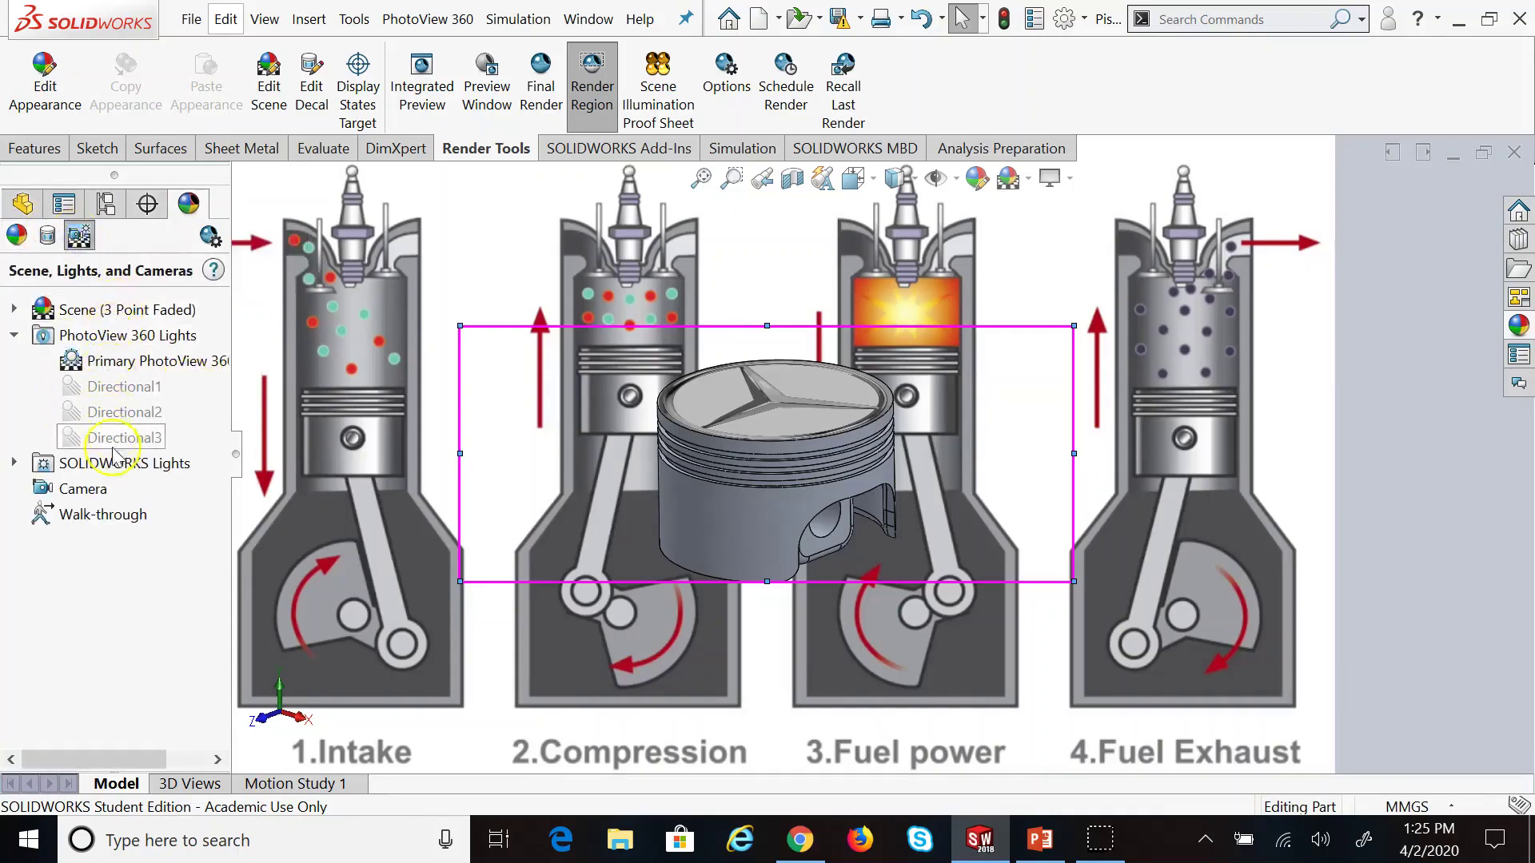
left_click(172, 338)
left_click(164, 361)
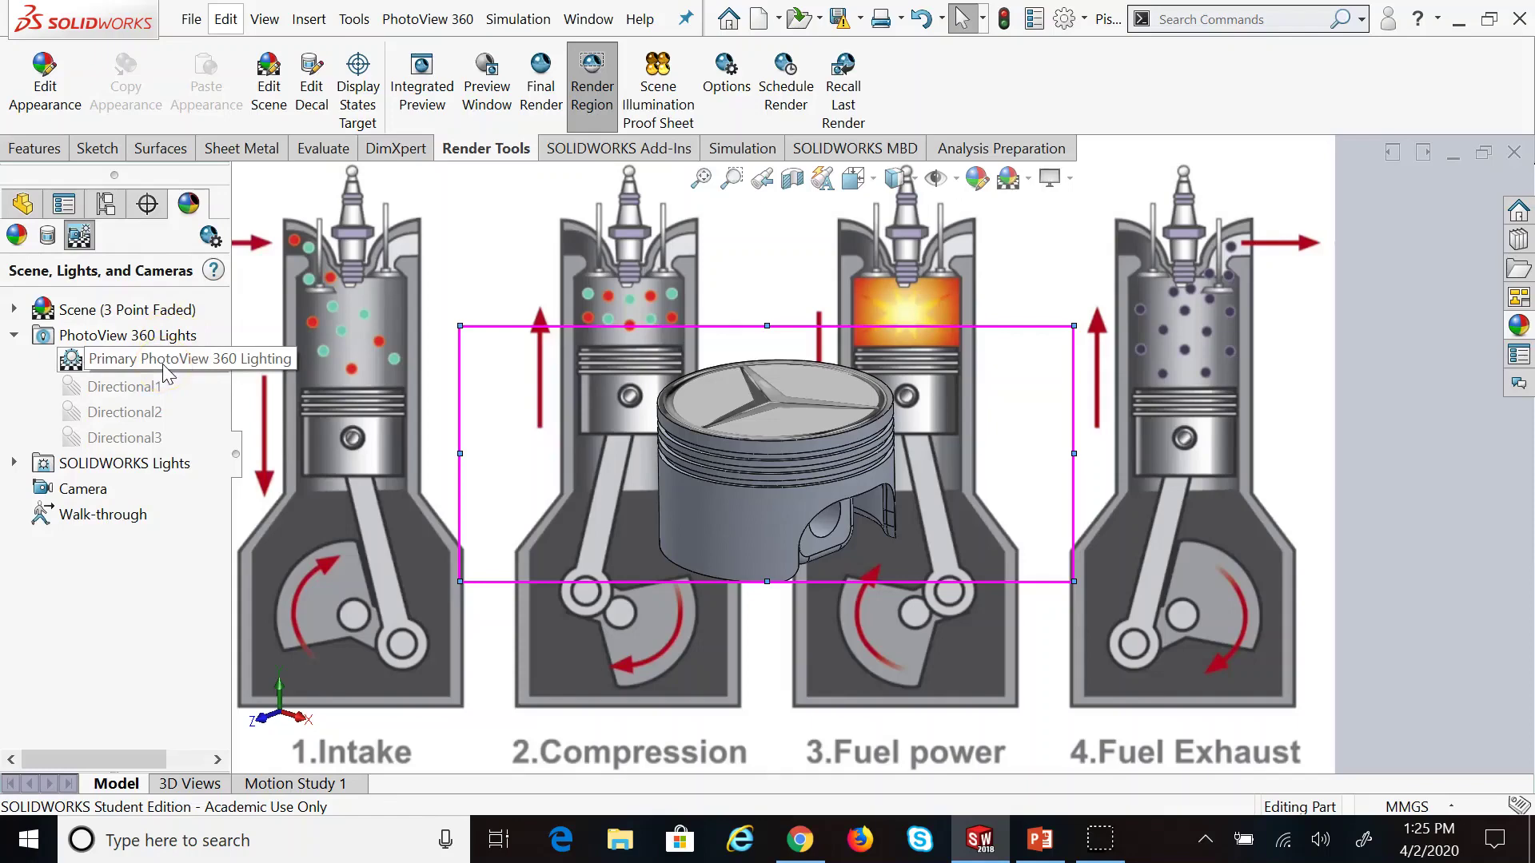
left_click(147, 387)
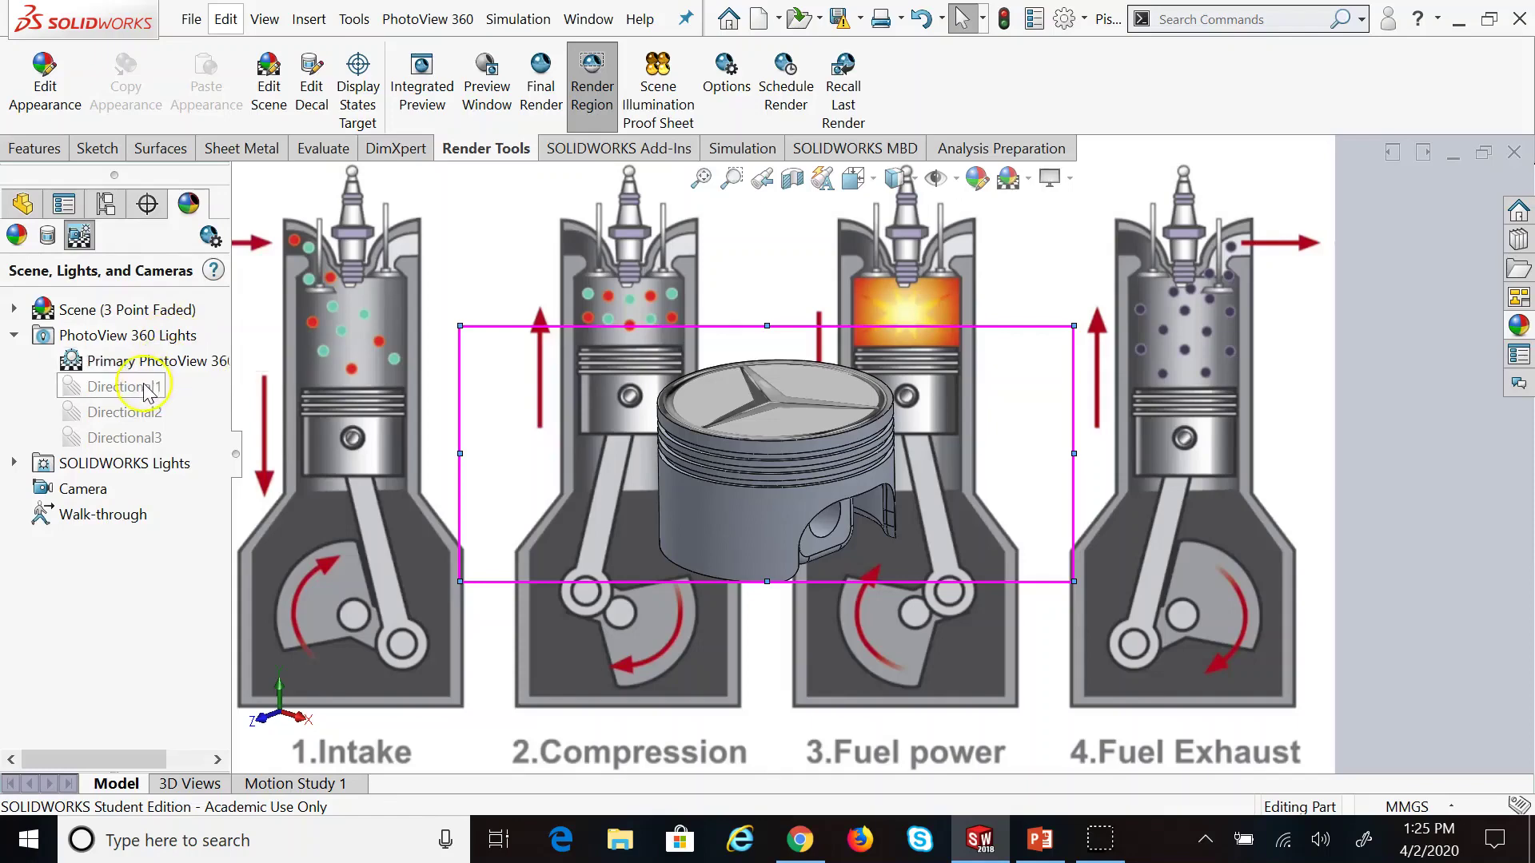
right_click(149, 336)
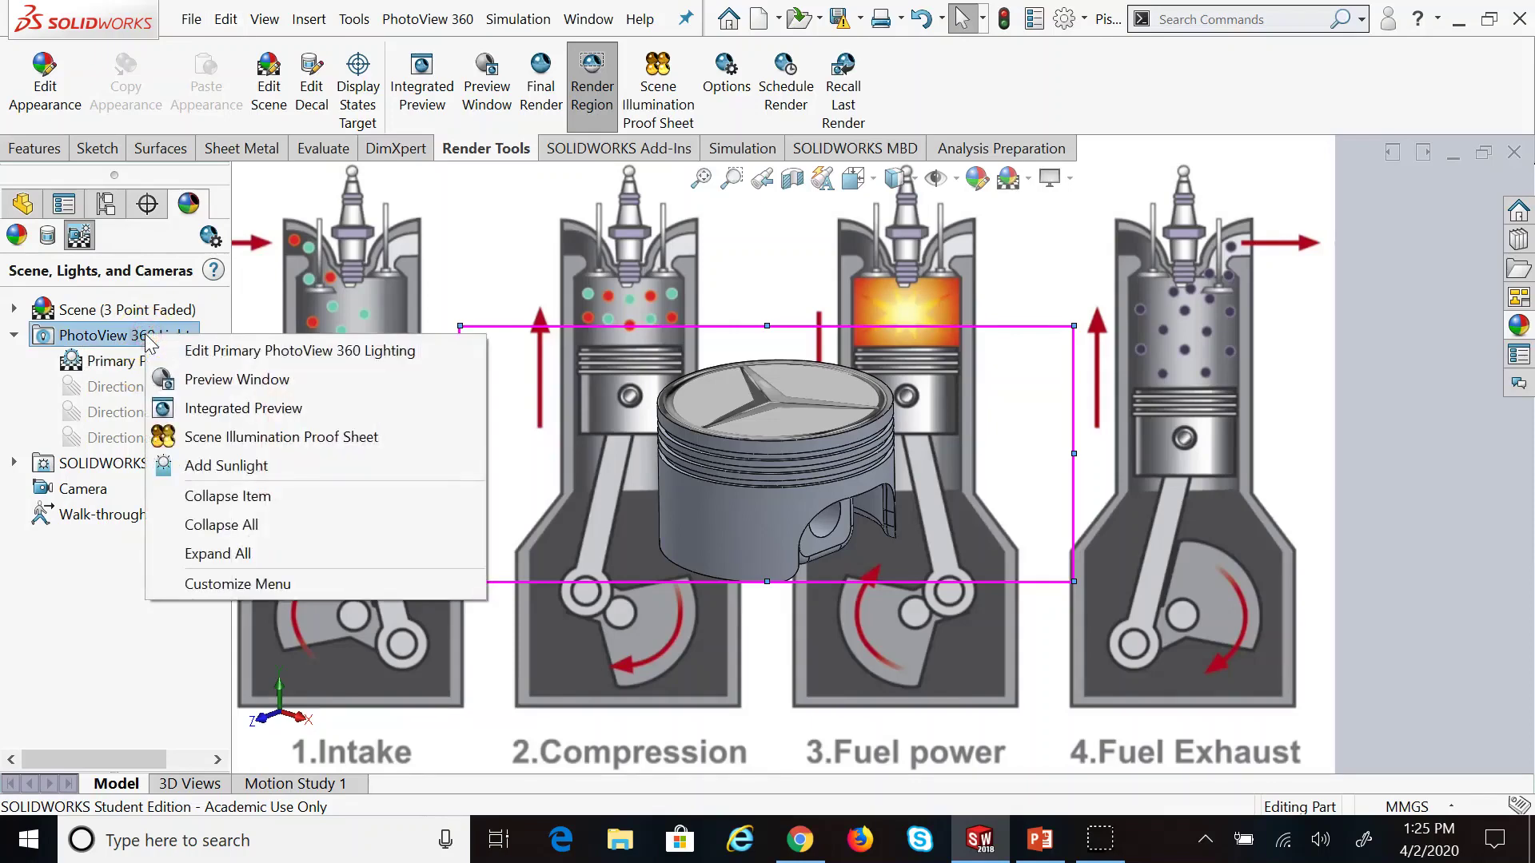
left_click(227, 475)
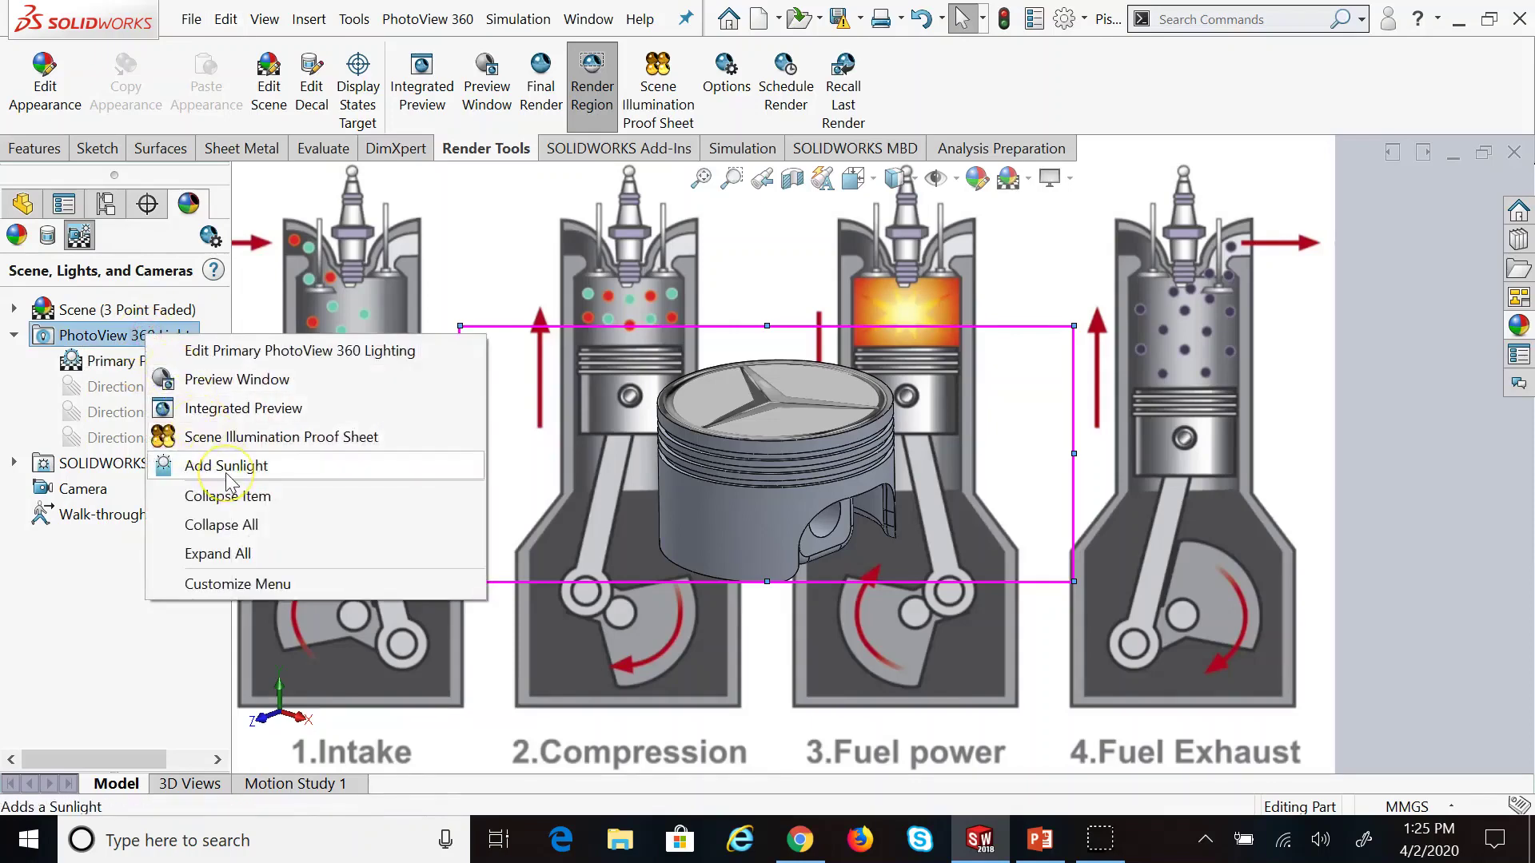
right_click(94, 370)
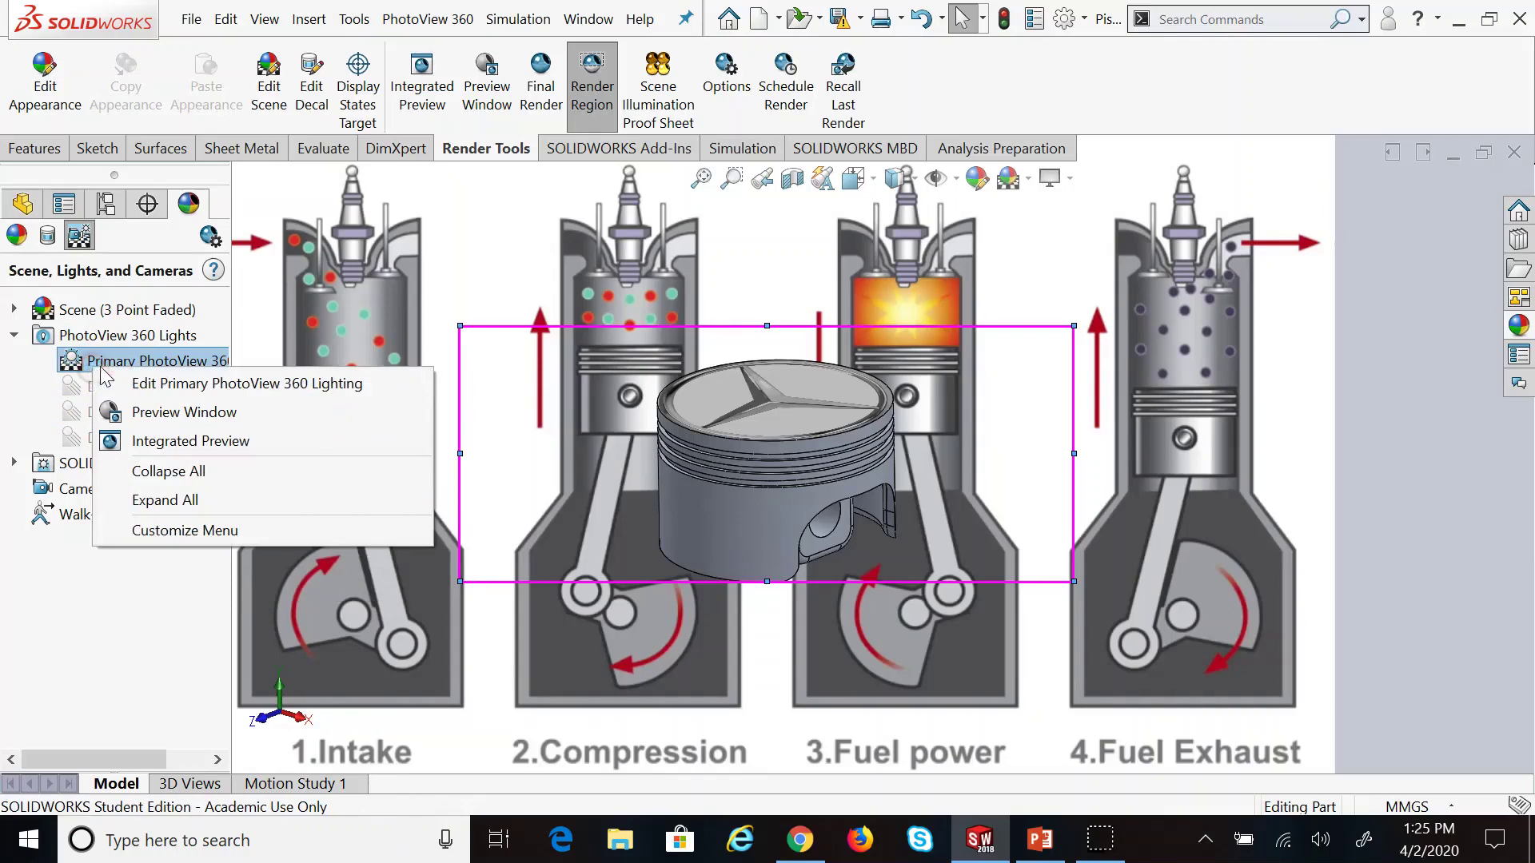
Turn on the Directional1 light in PhotoView 360
left_click(73, 397)
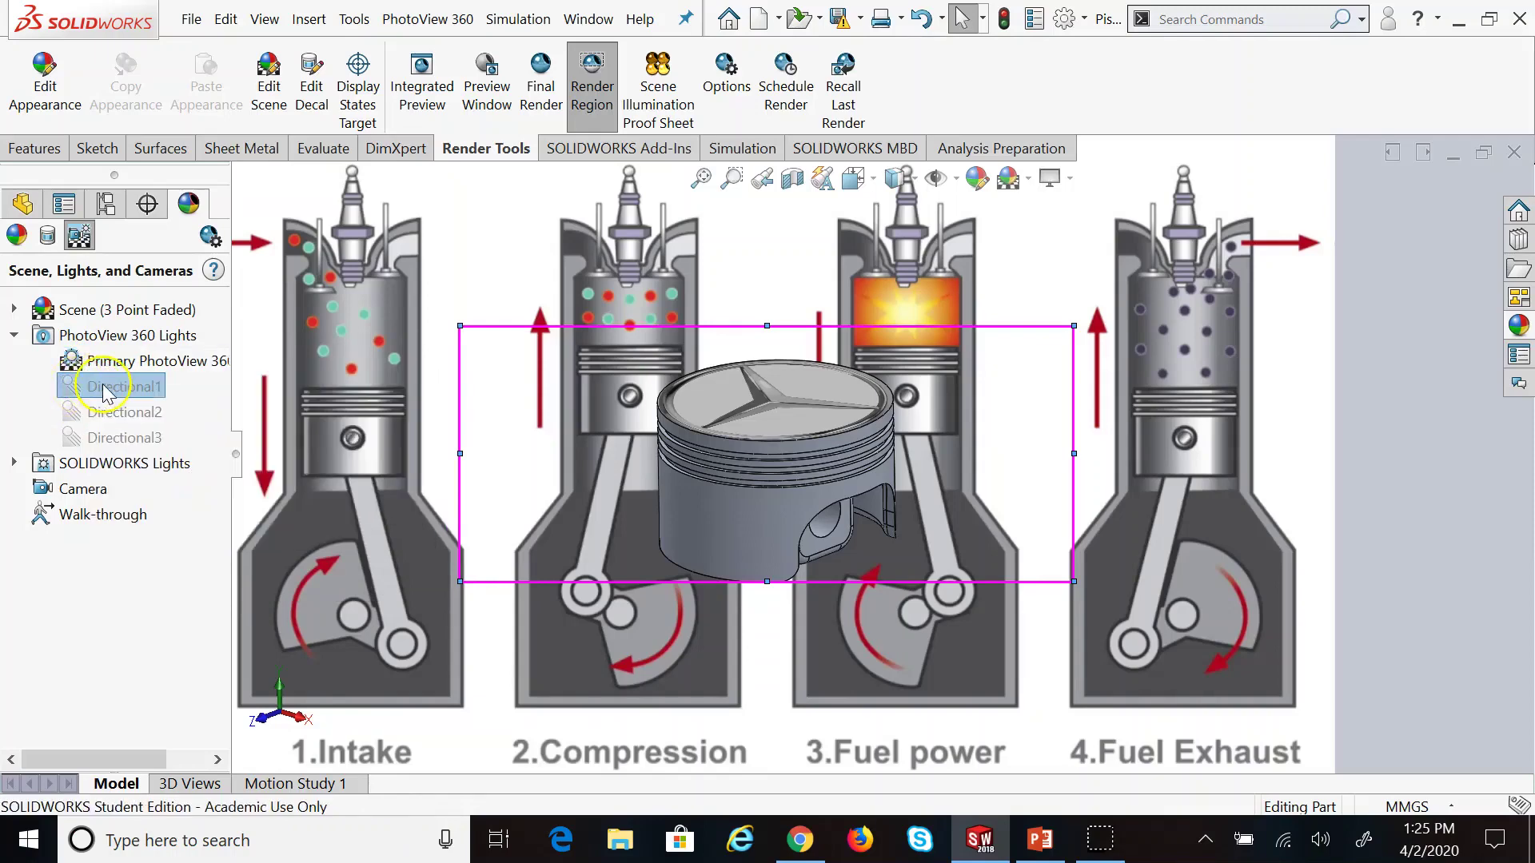
right_click(104, 391)
left_click(281, 408)
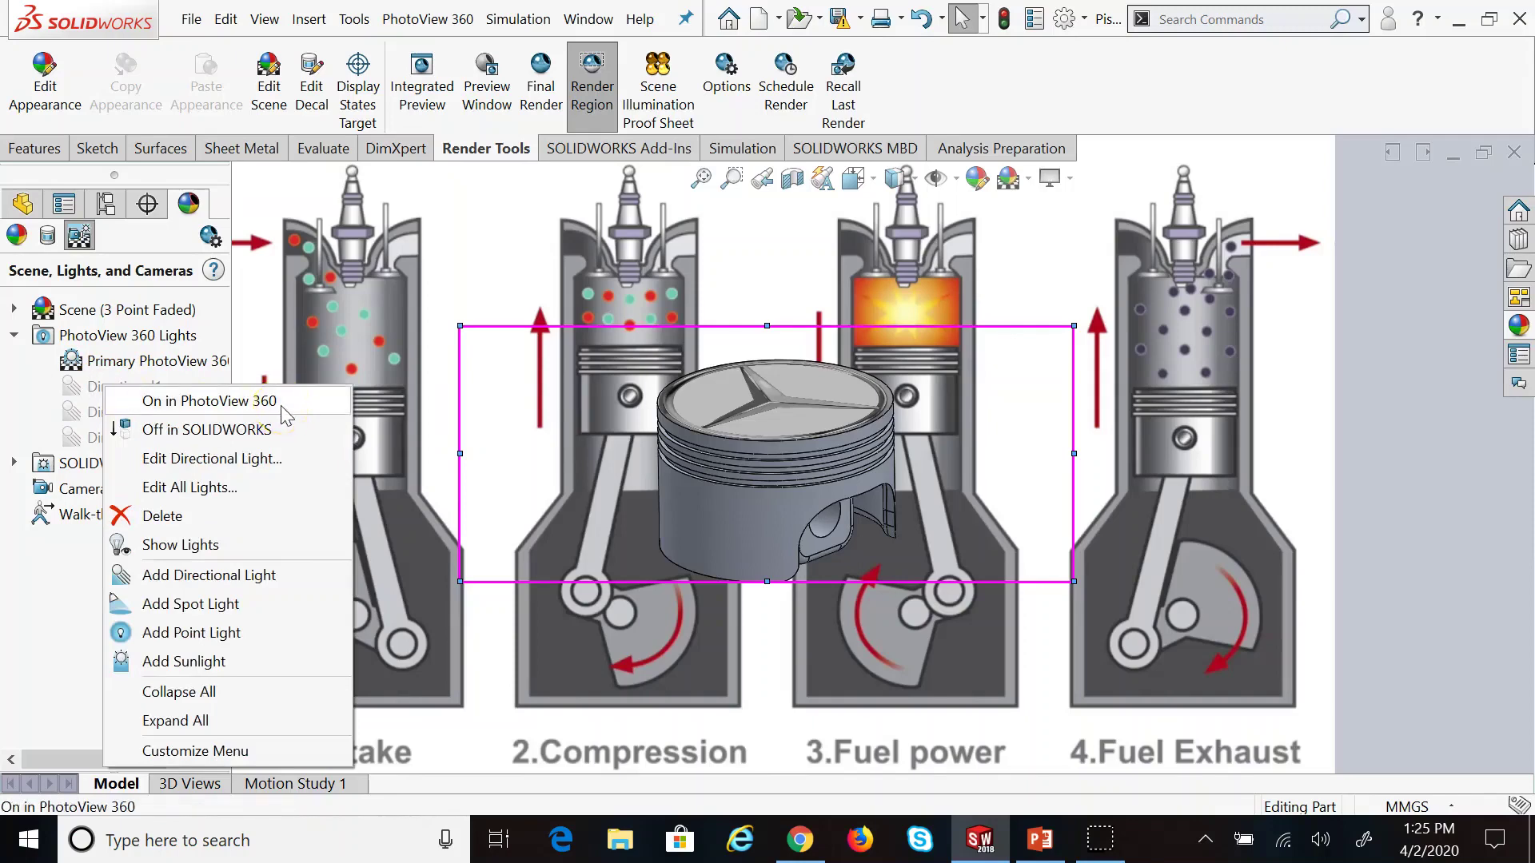
left_click(283, 406)
left_click(143, 390)
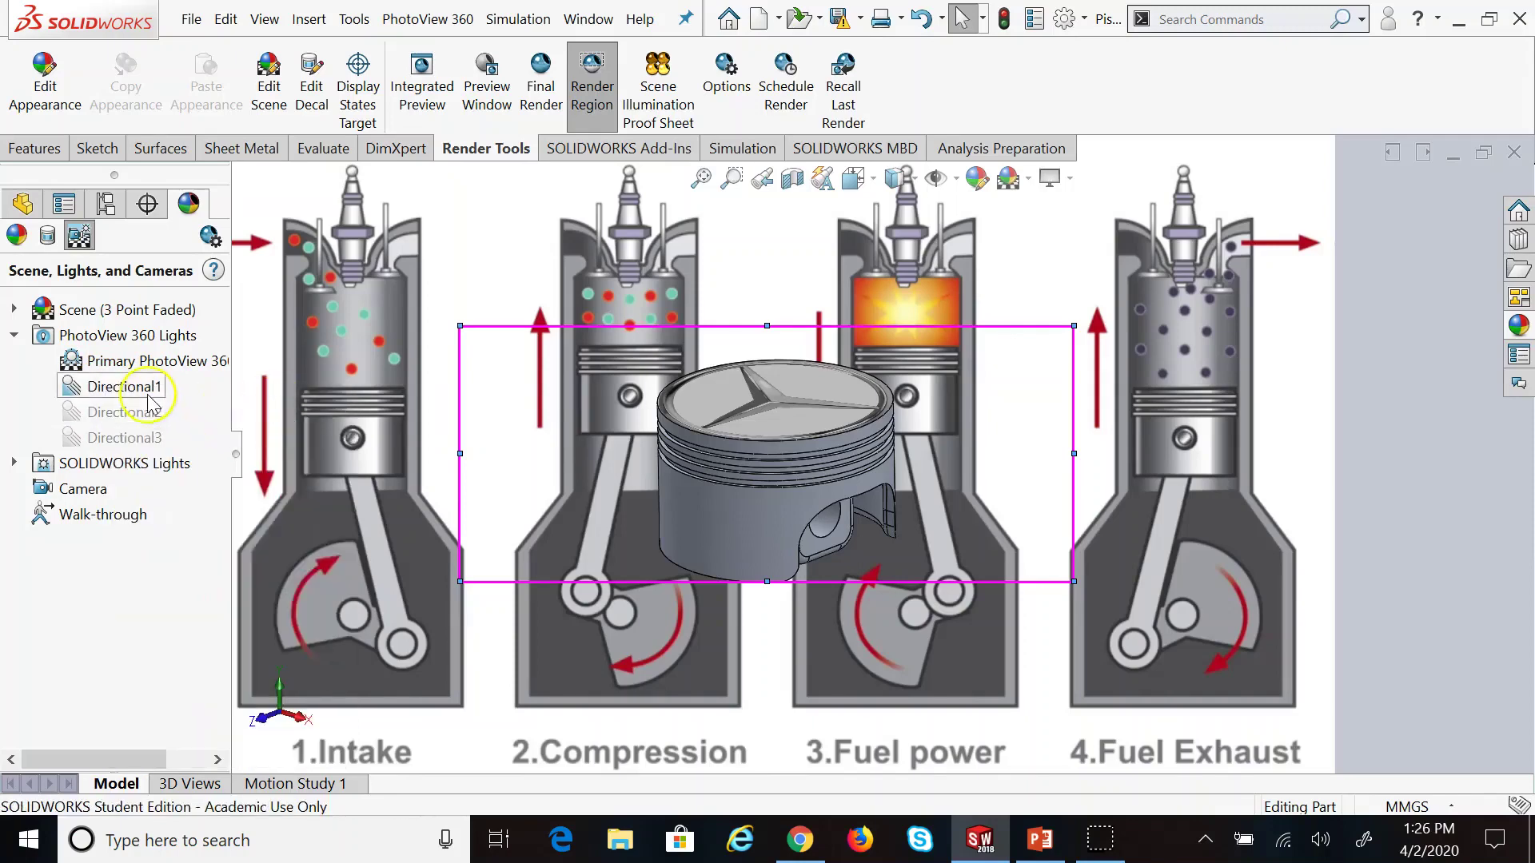
Edit the Directional1 light, setting its colour to light magenta and repositioning it around the piston head, and accept the changes
right_click(149, 399)
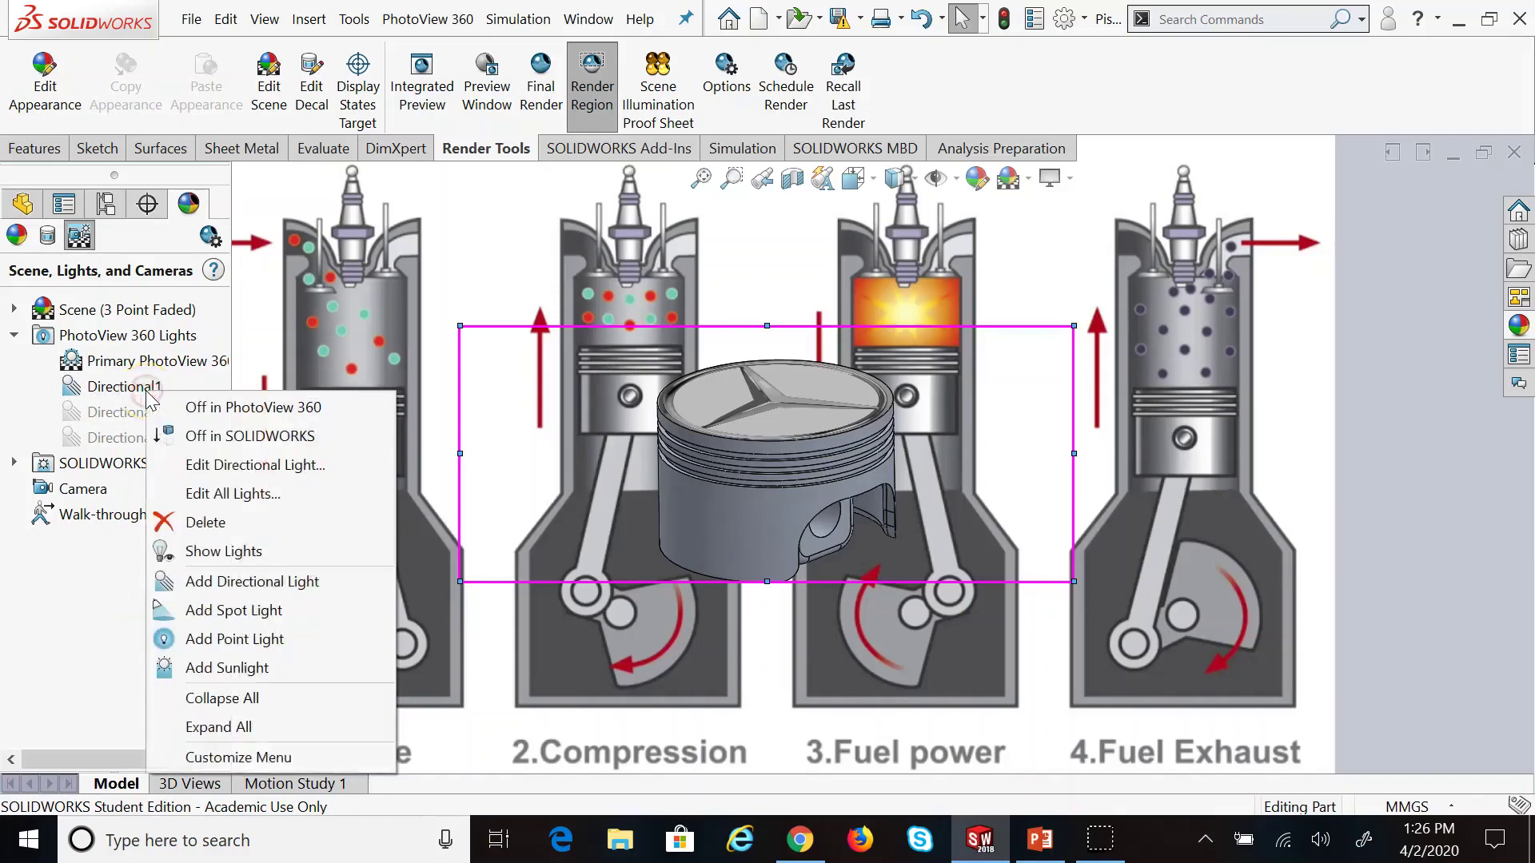
left_click(264, 466)
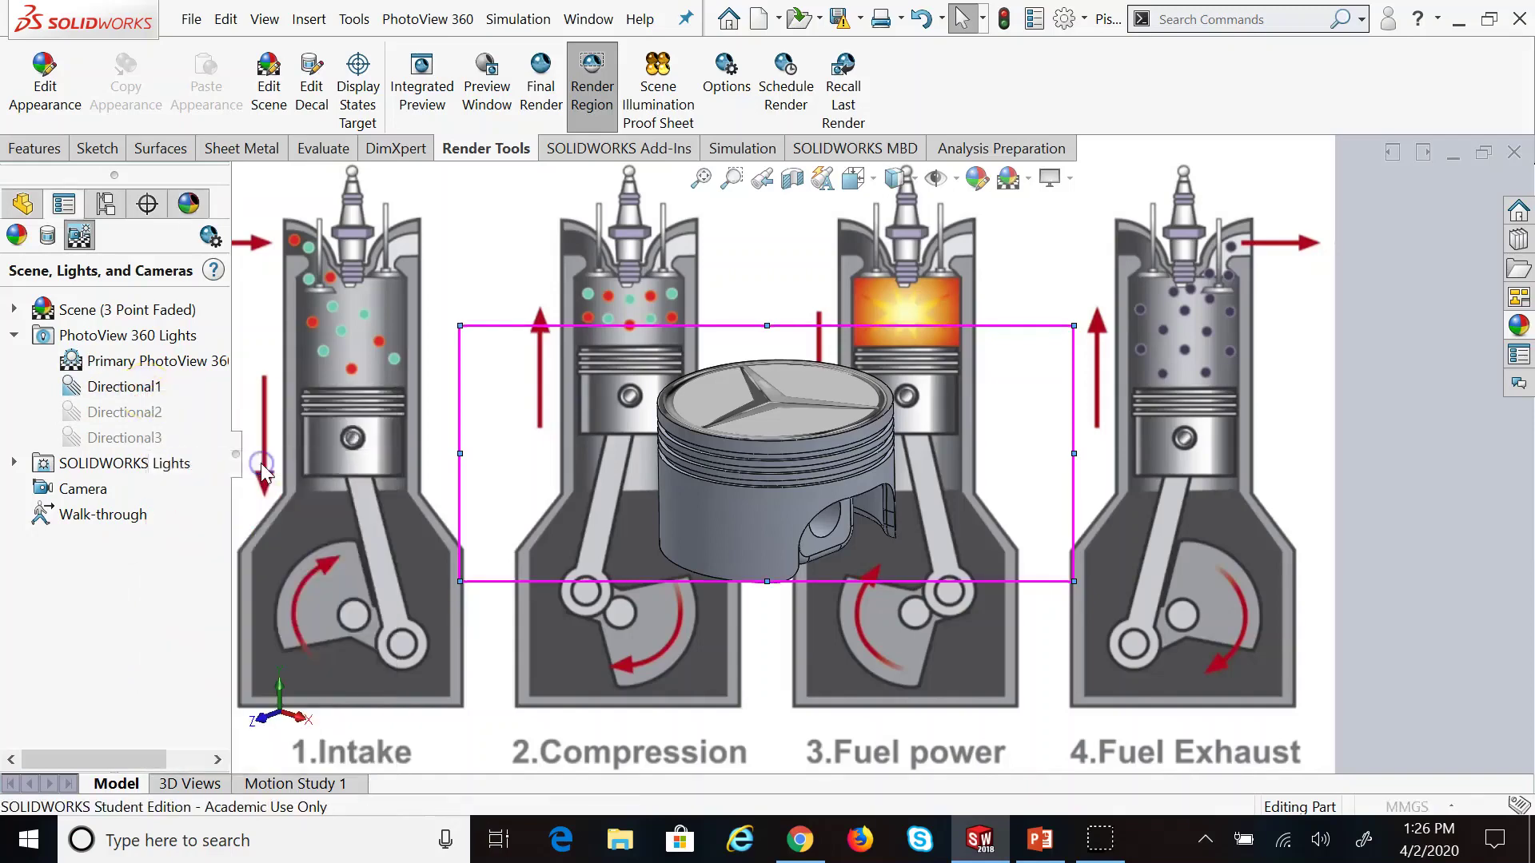
left_click(930, 248)
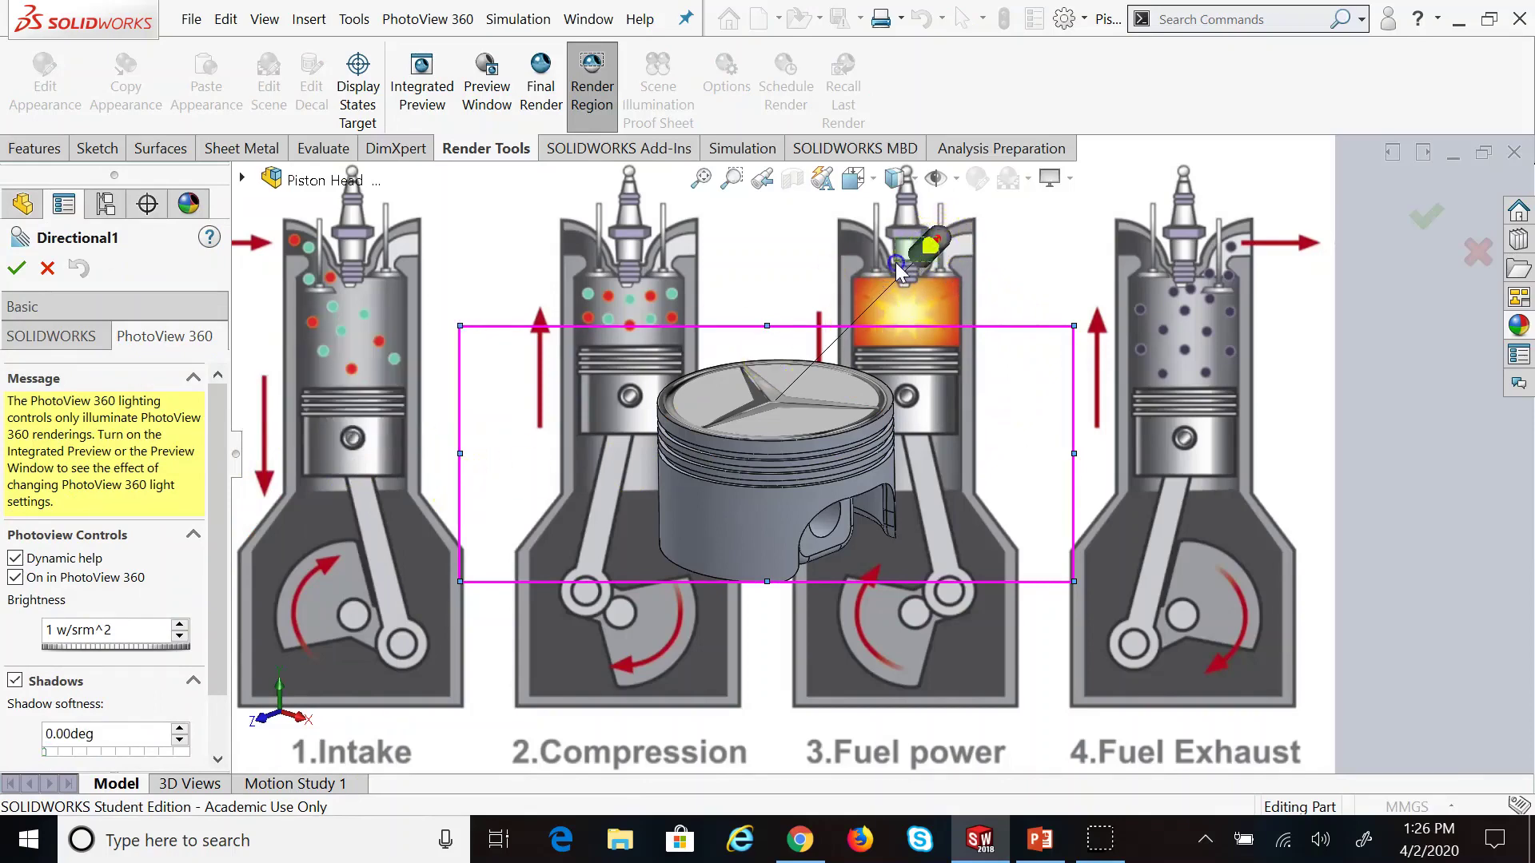
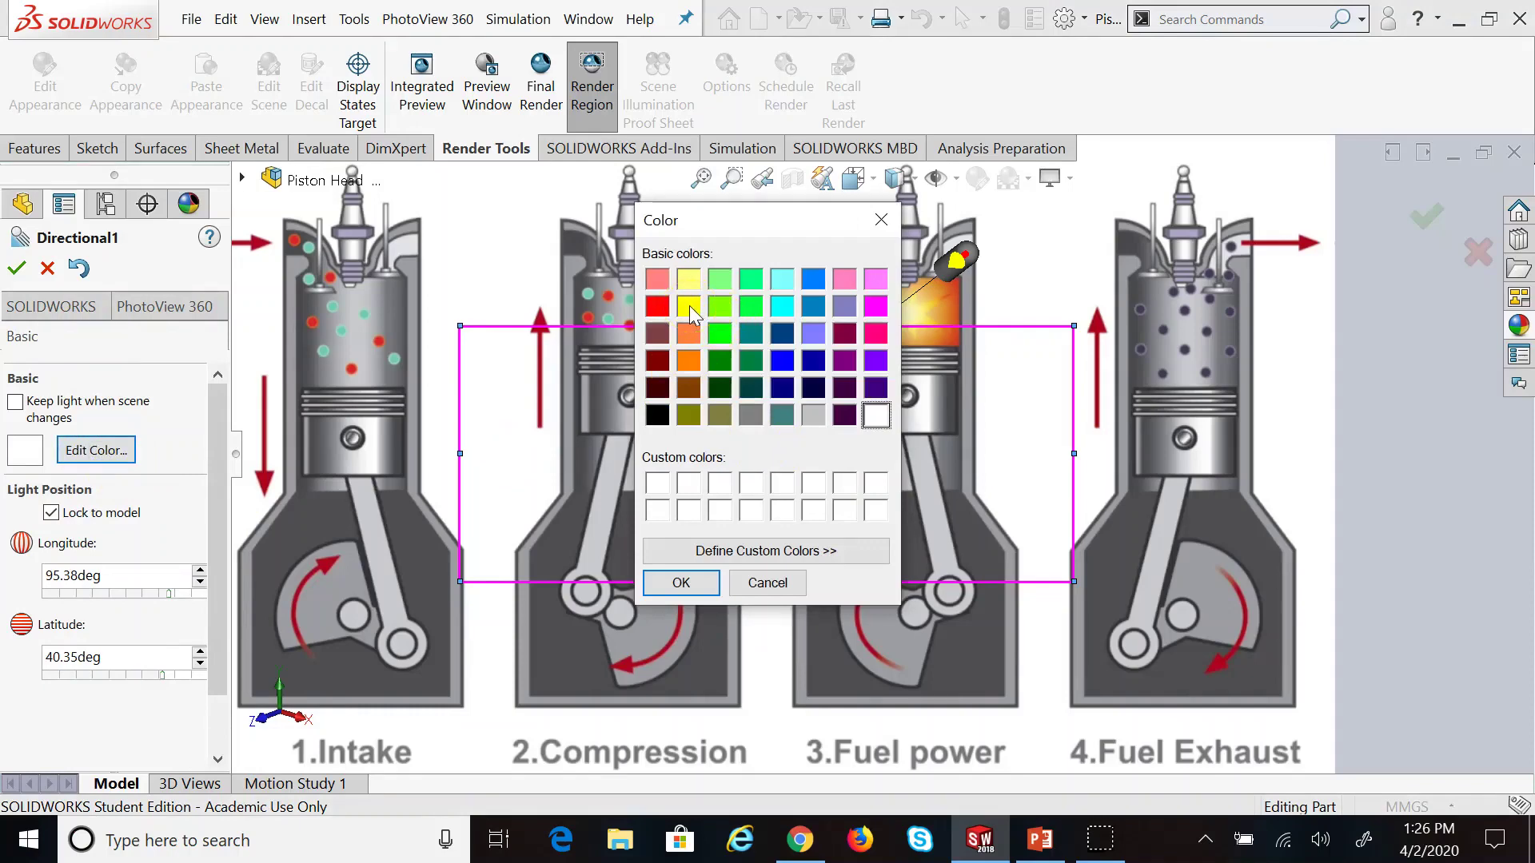
left_click(875, 278)
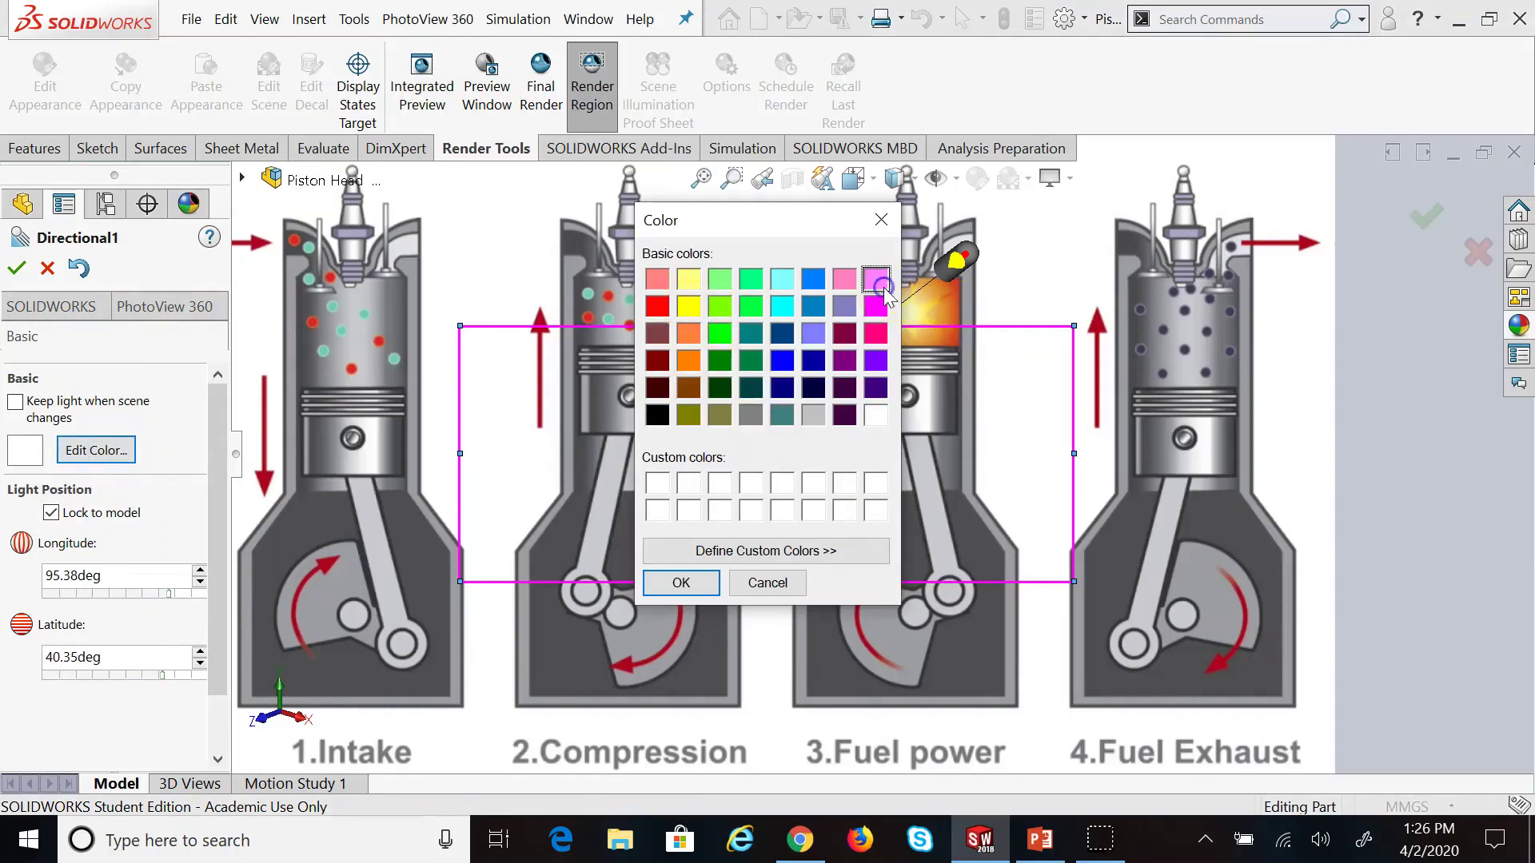
left_click(679, 582)
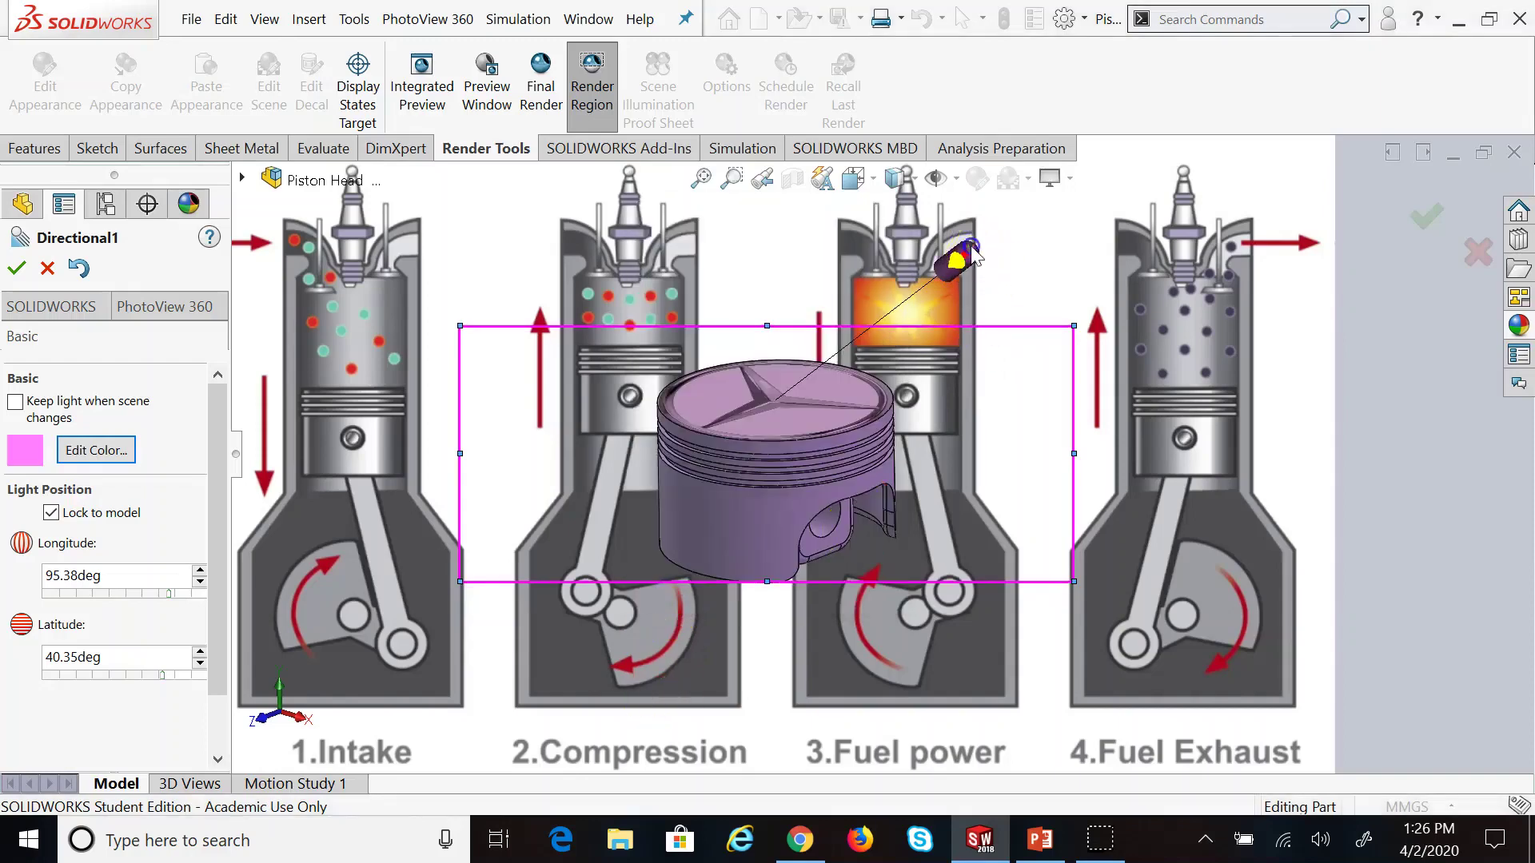
left_click_drag(969, 255, 1055, 307)
left_click(16, 268)
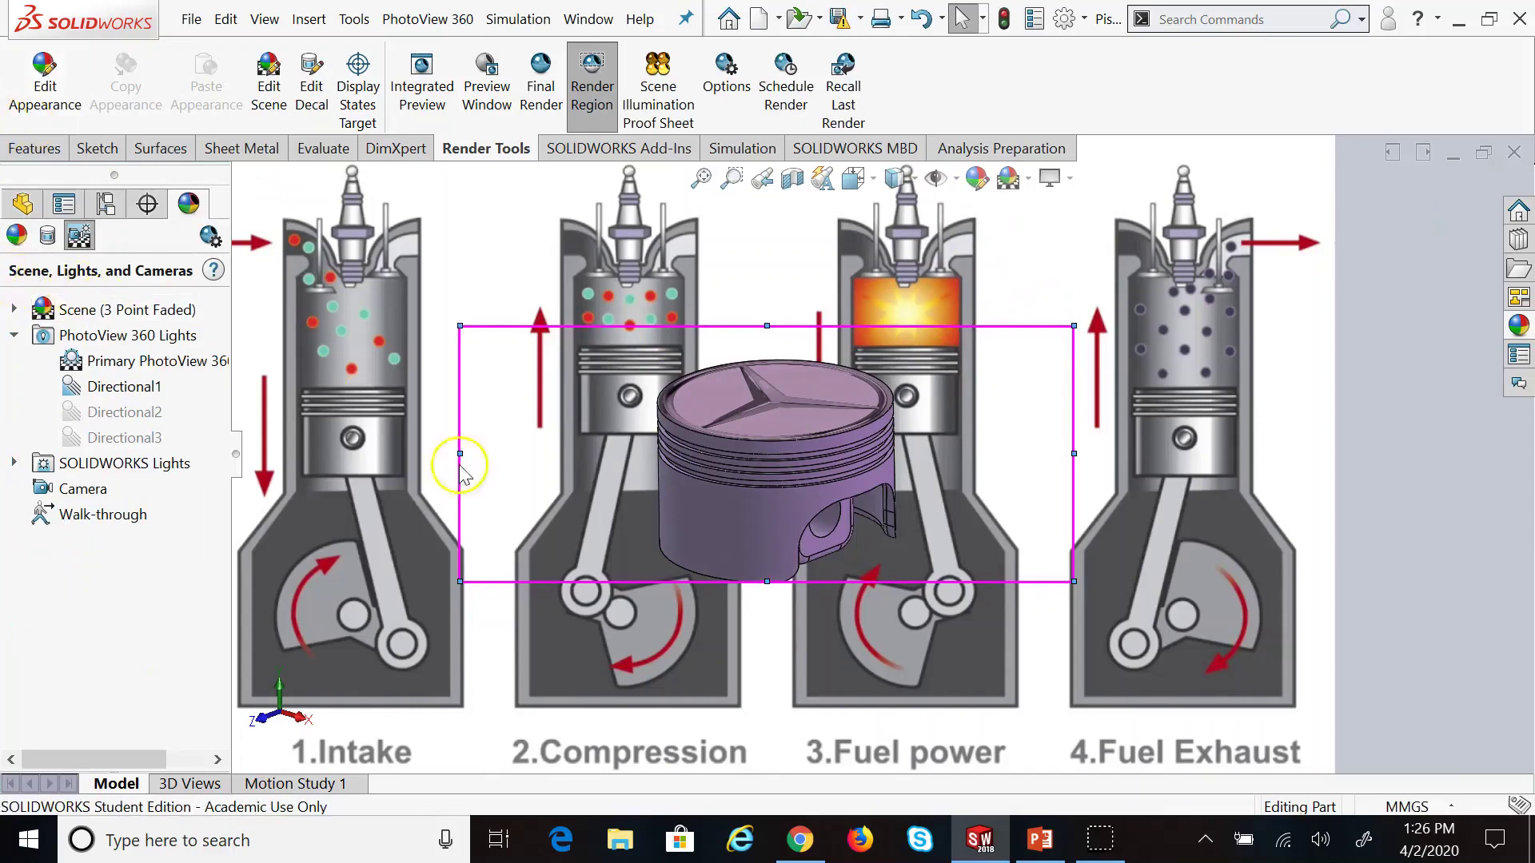
Add a sunlight to the PhotoView 360 lights and try to pick a north direction reference on the model
right_click(104, 335)
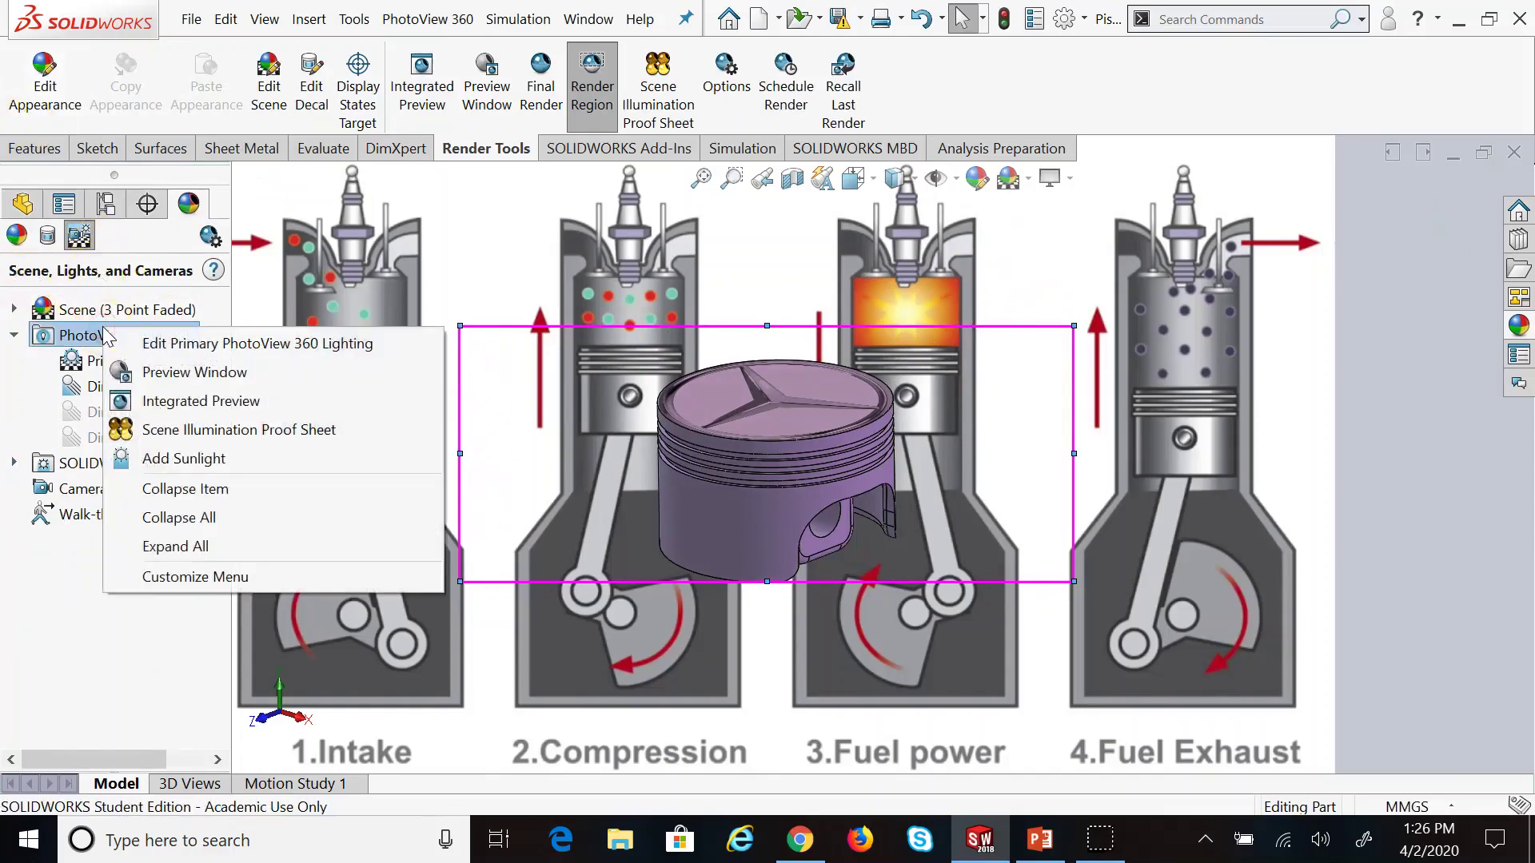
left_click(192, 458)
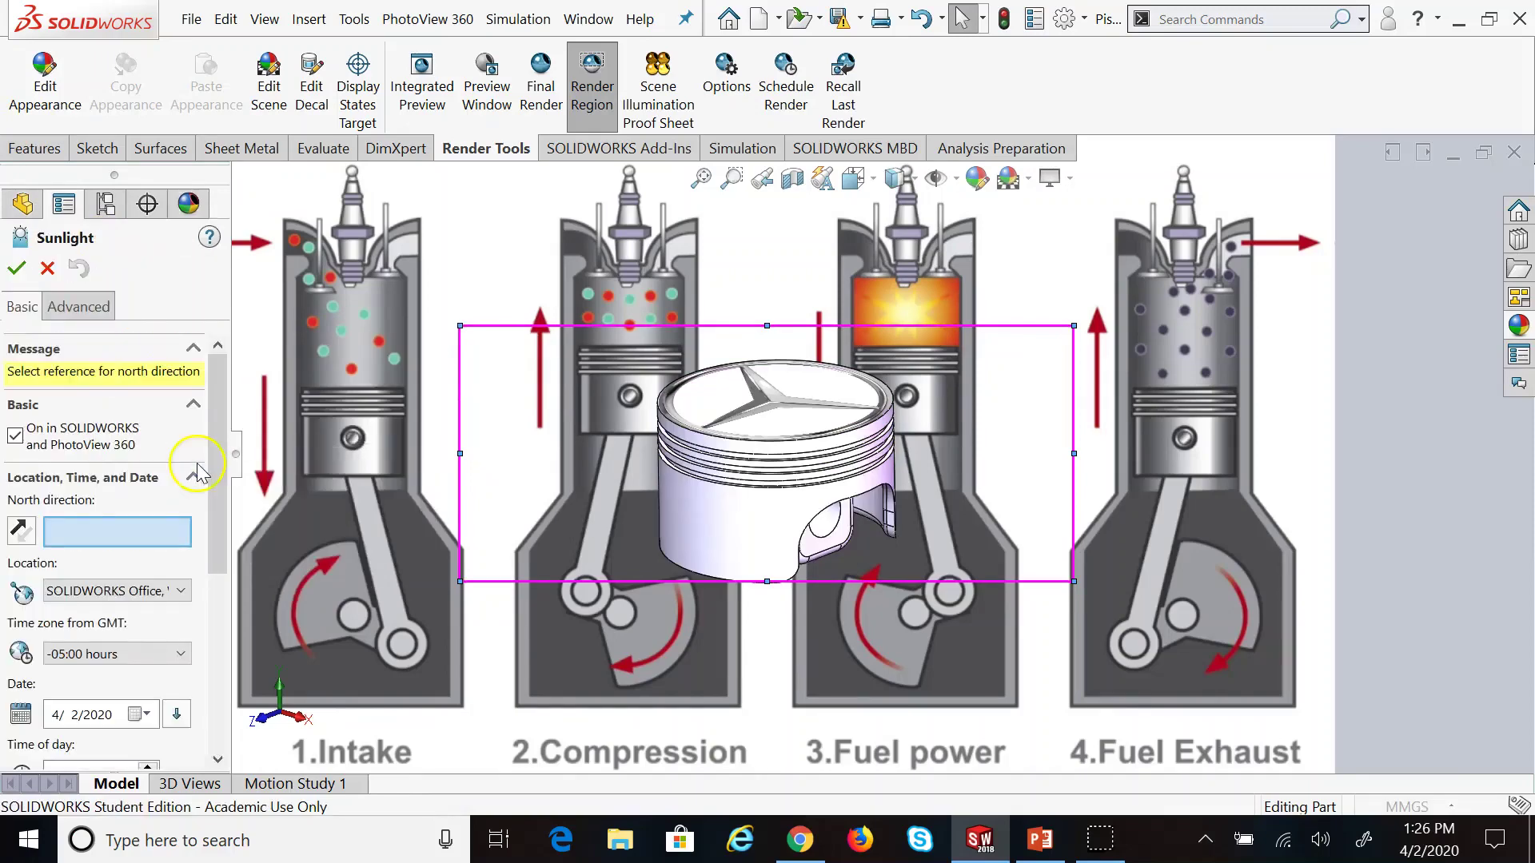
left_click(88, 543)
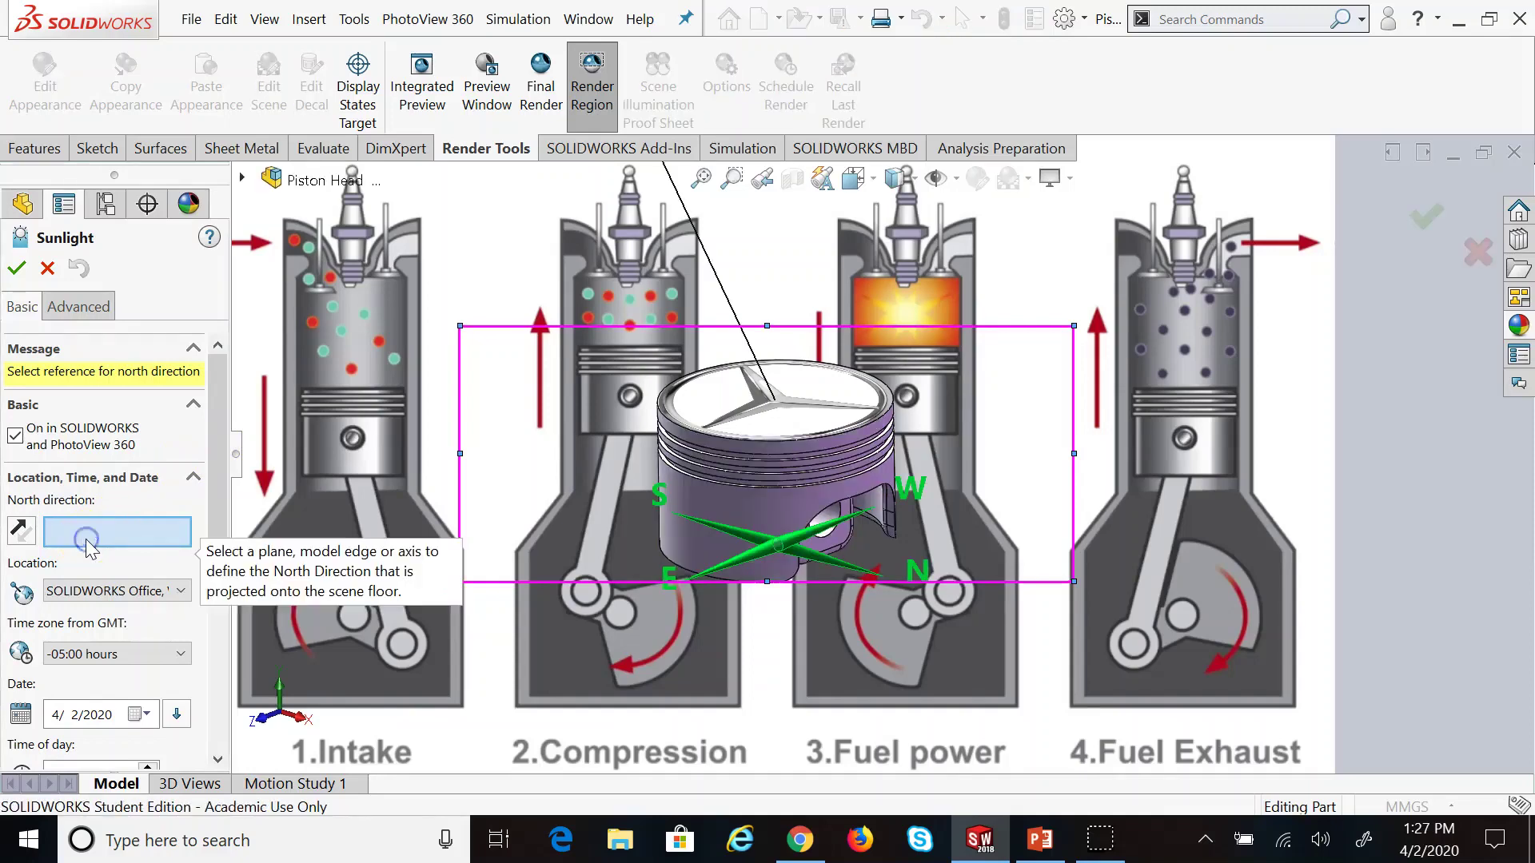
left_click(805, 546)
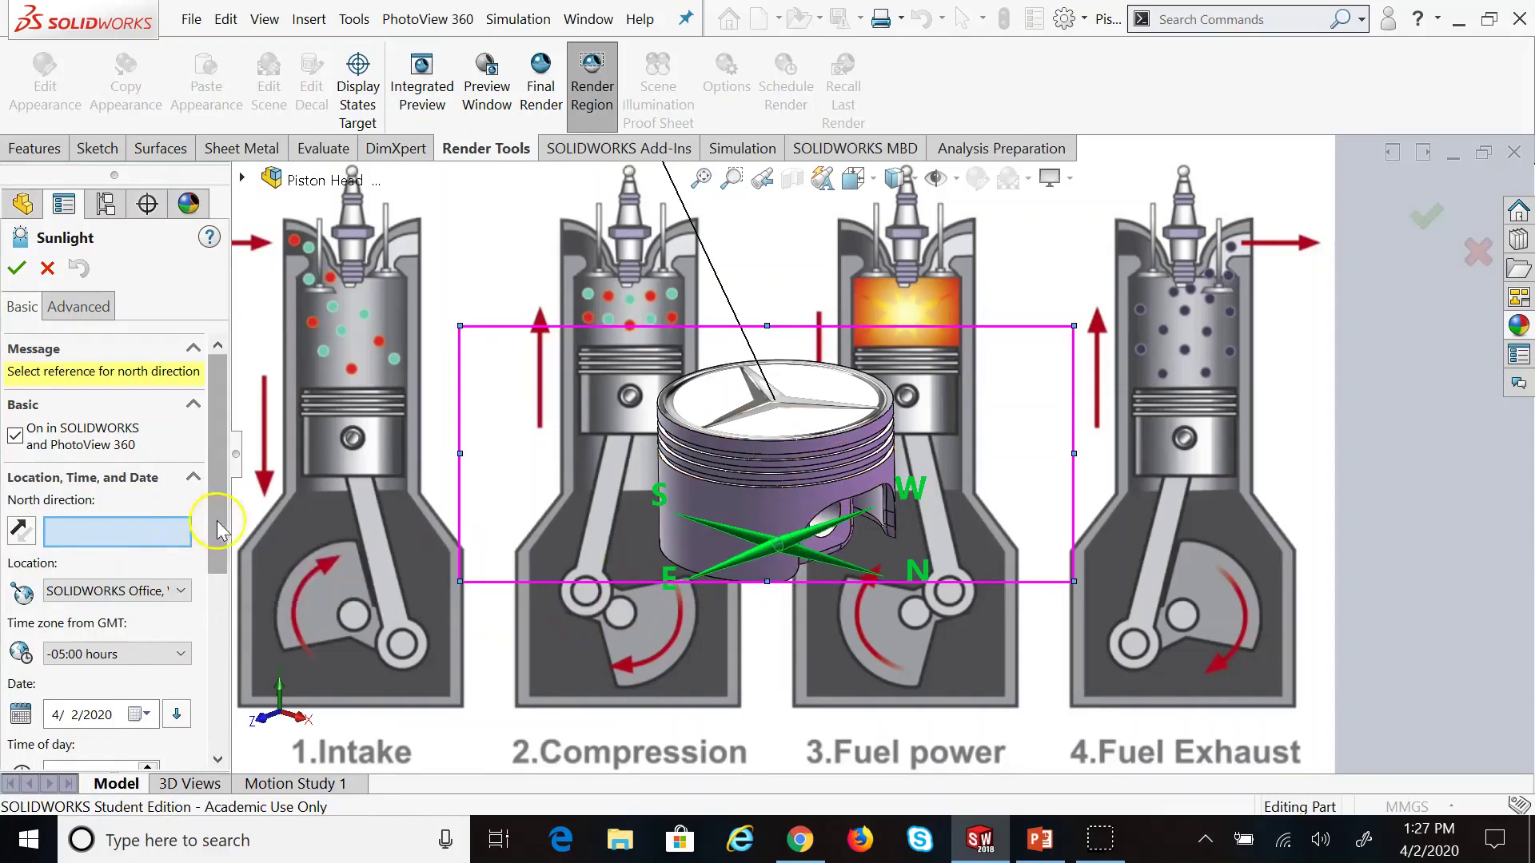
Review the sunlight's location, time zone, date and time of day settings and its sun position information
scroll(214, 504, "down", 3)
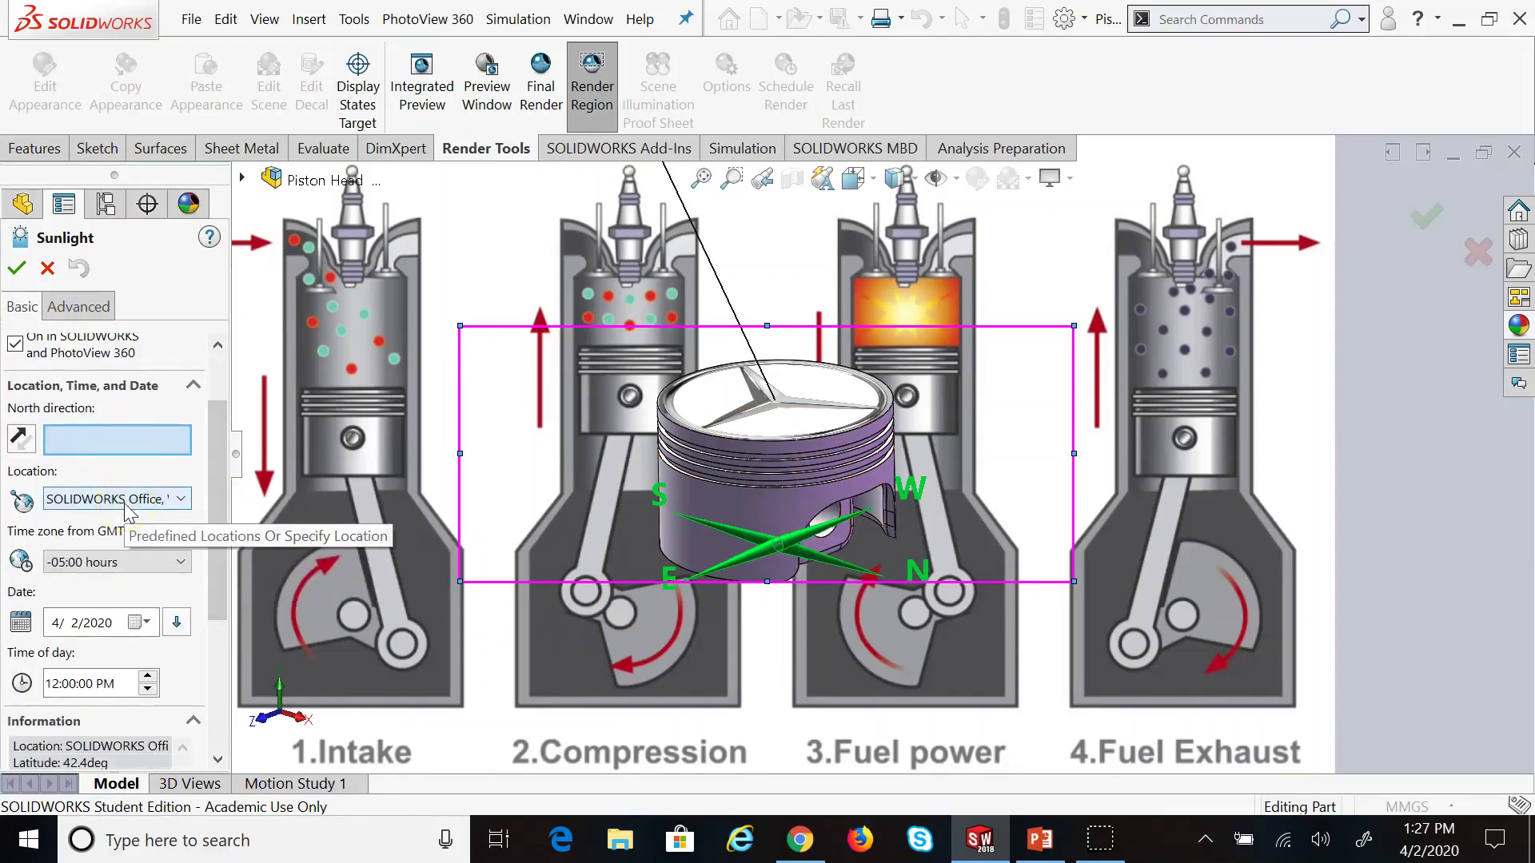
left_click(115, 564)
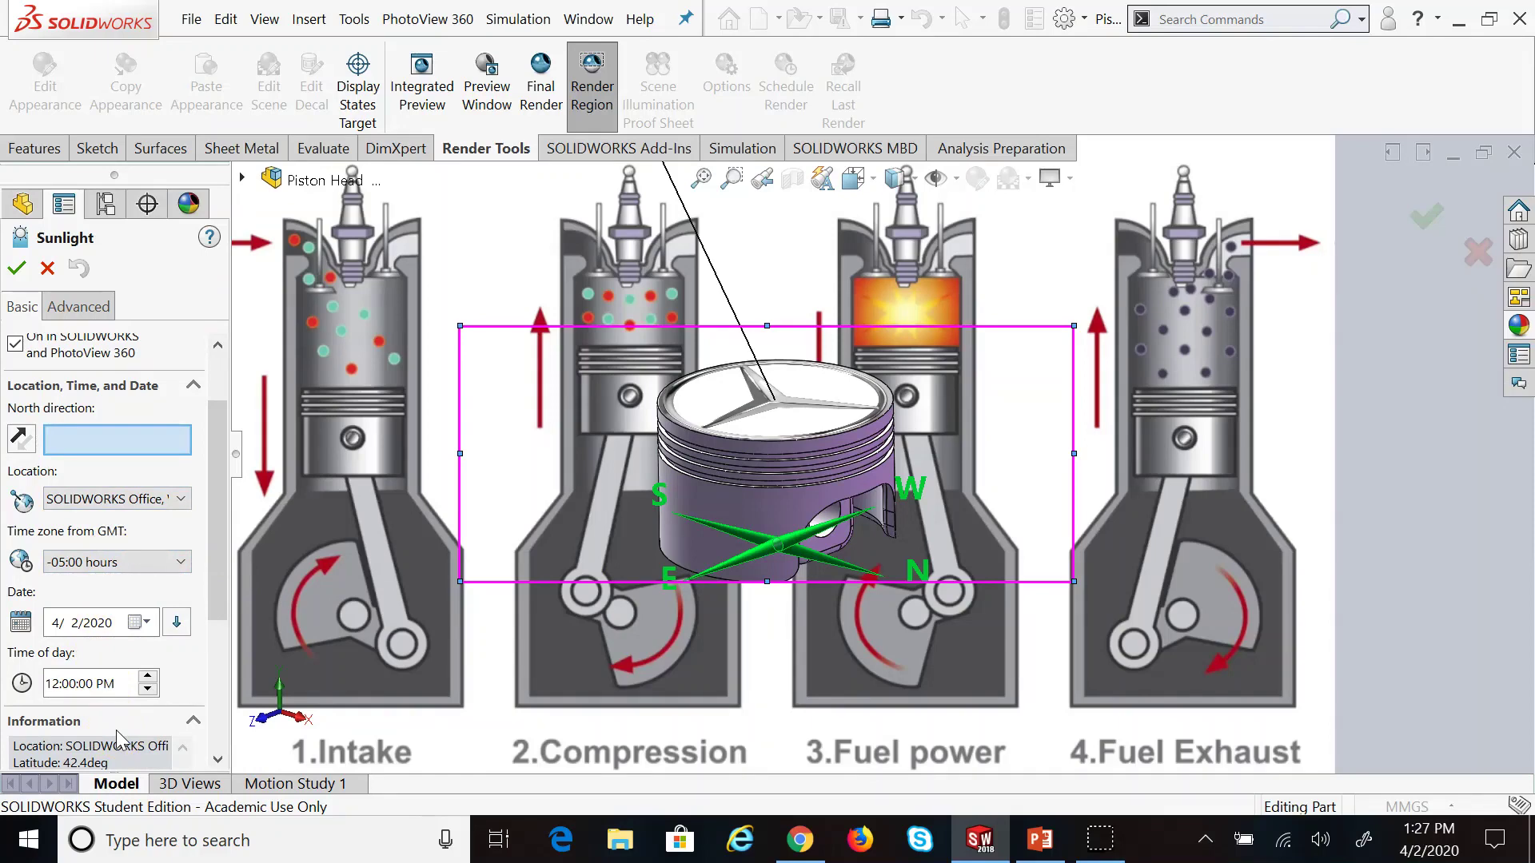
left_click_drag(220, 544, 208, 663)
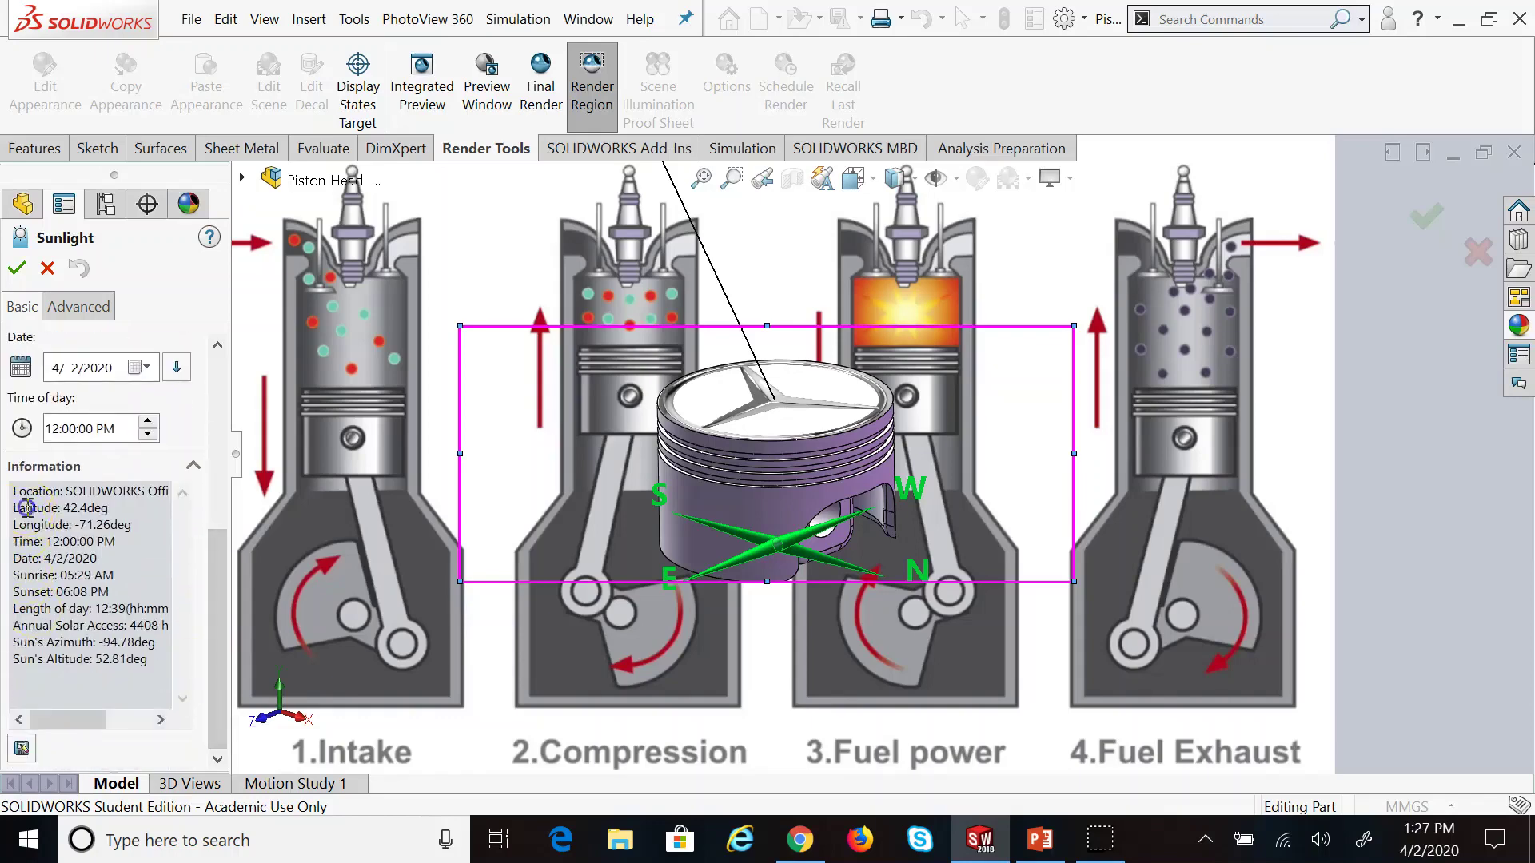
left_click_drag(27, 507, 90, 679)
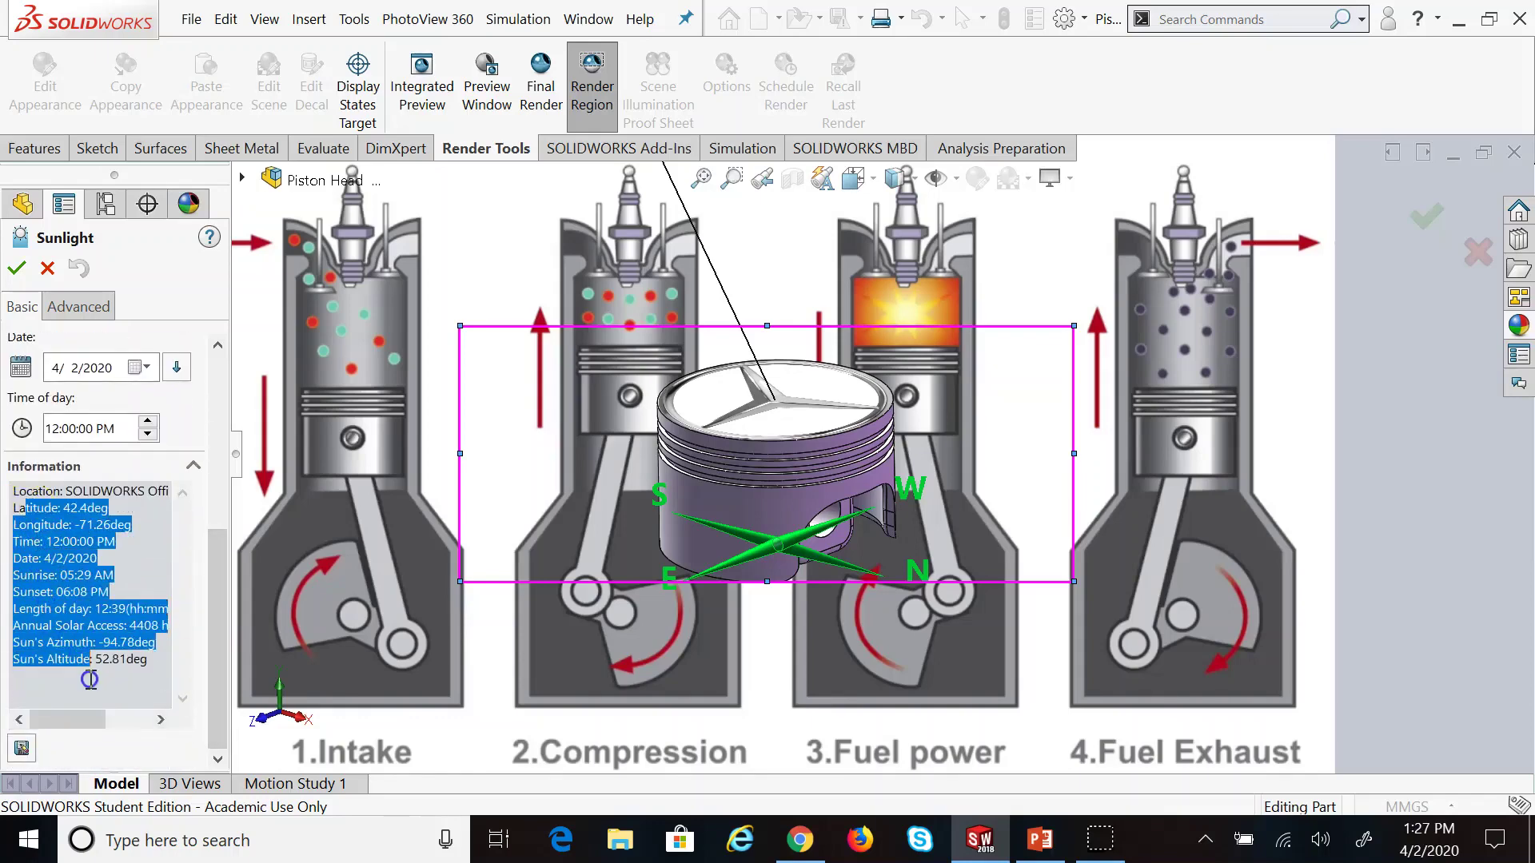
left_click(130, 668)
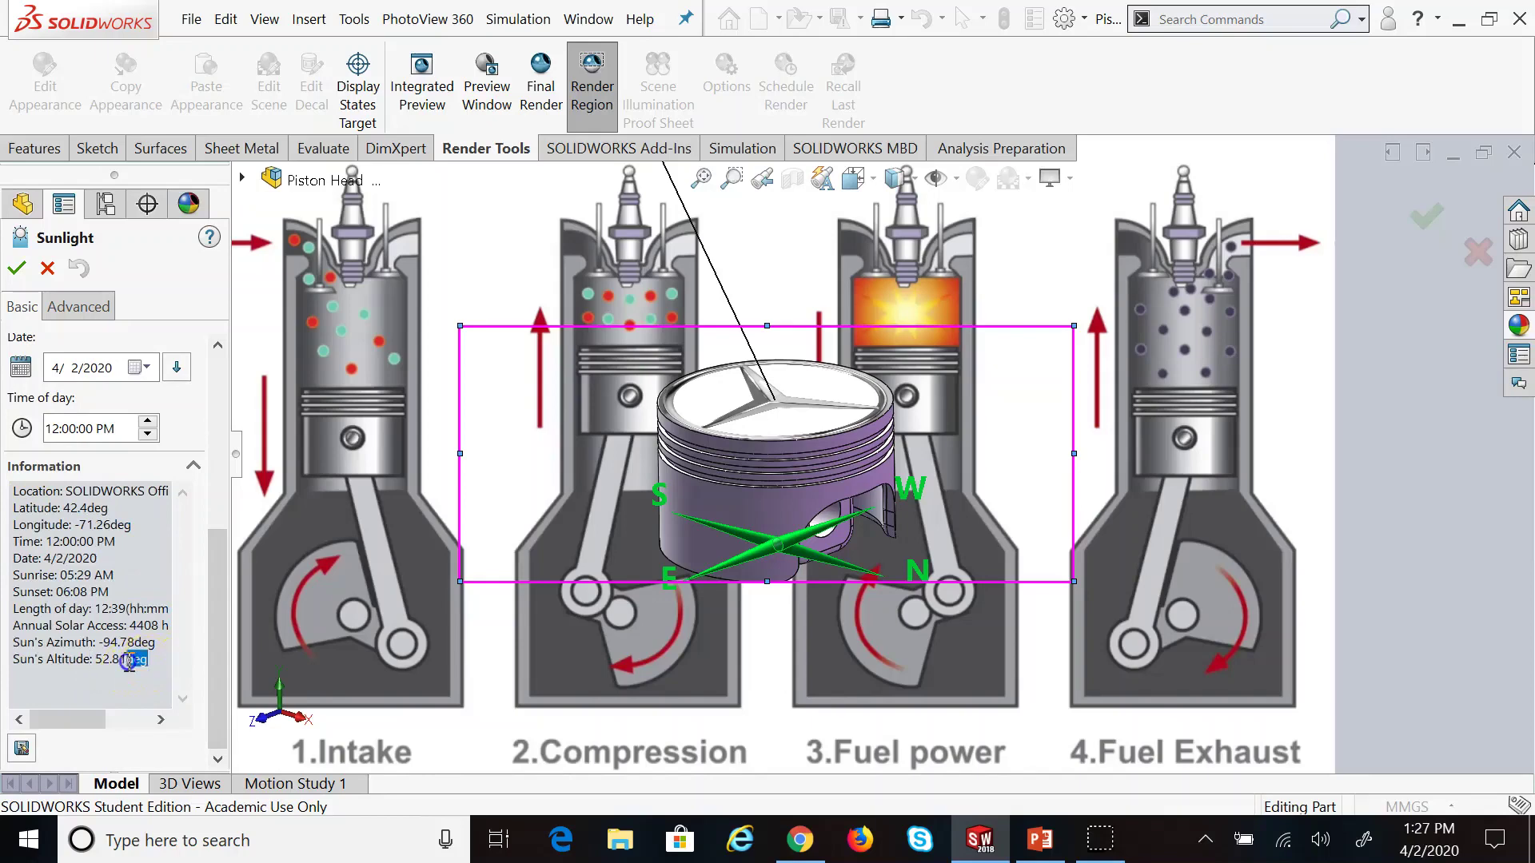
Review the sunlight's location, time, azimuth and altitude information and accept the sunlight
left_click_drag(128, 662, 6, 639)
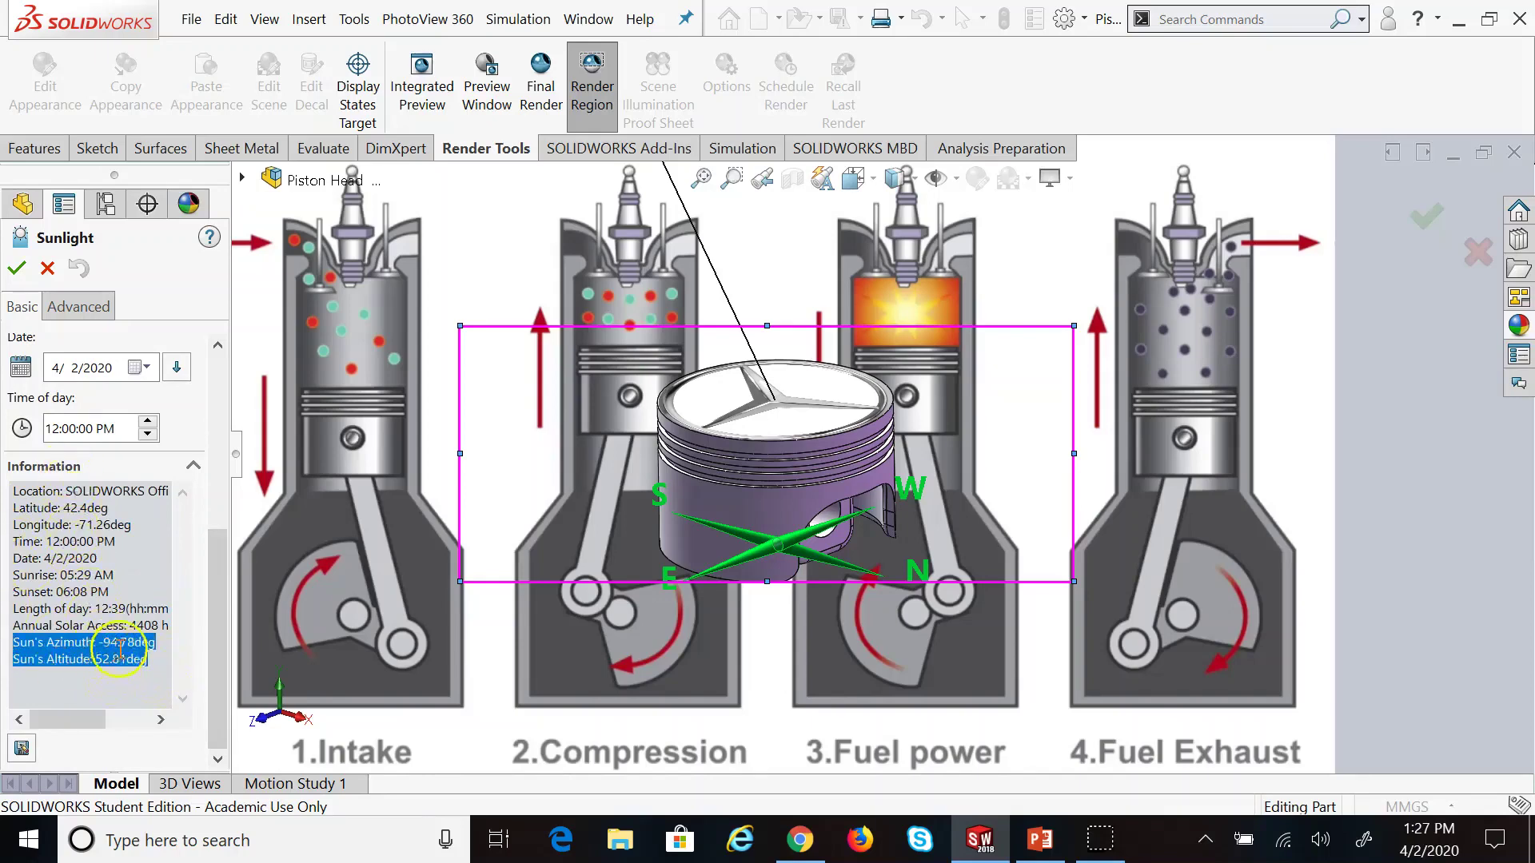
left_click_drag(182, 628, 20, 336)
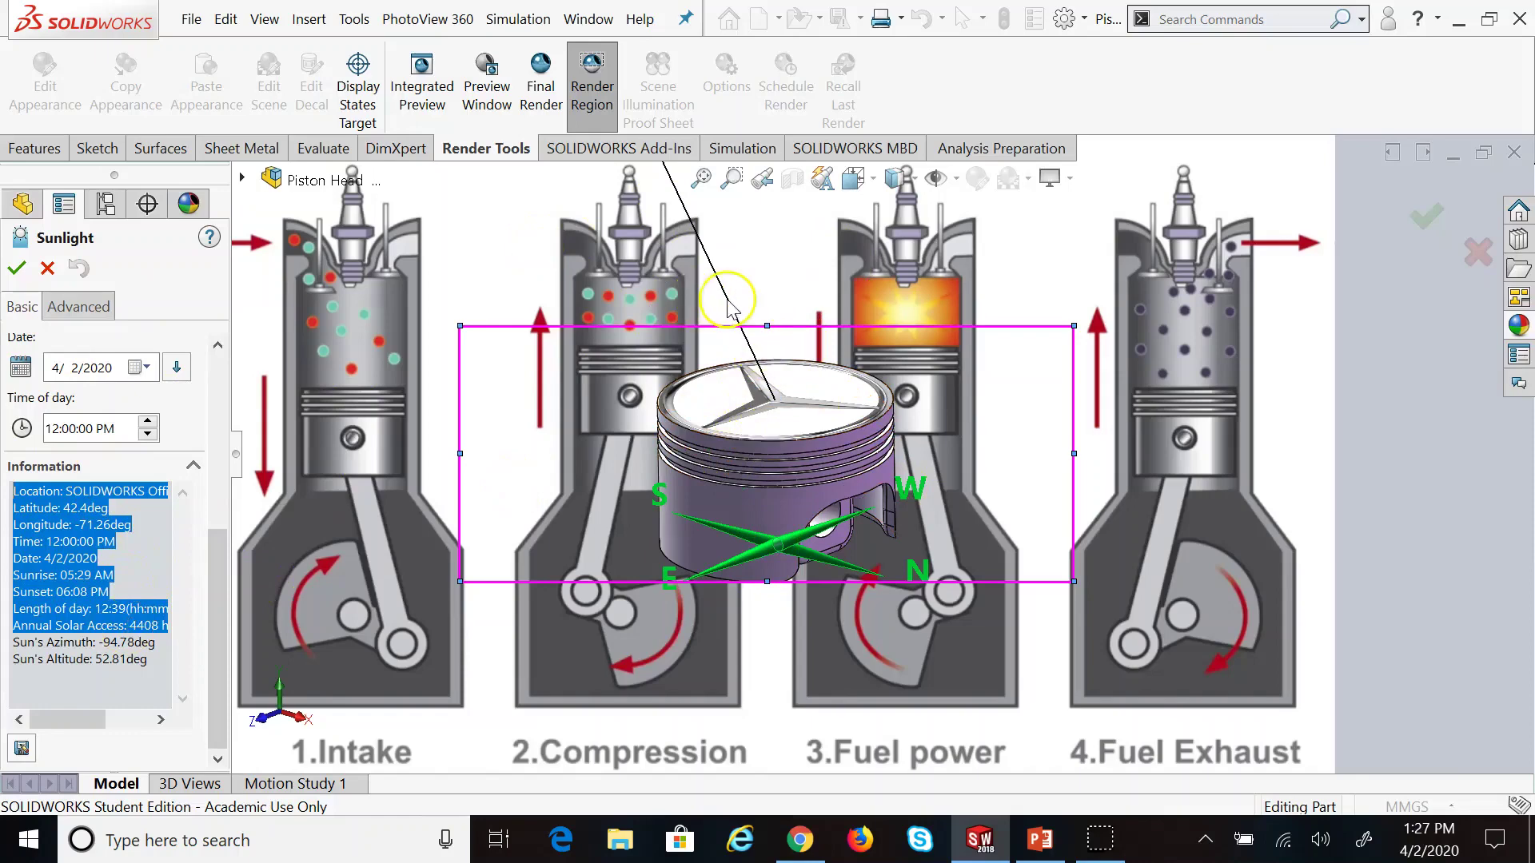
left_click(36, 275)
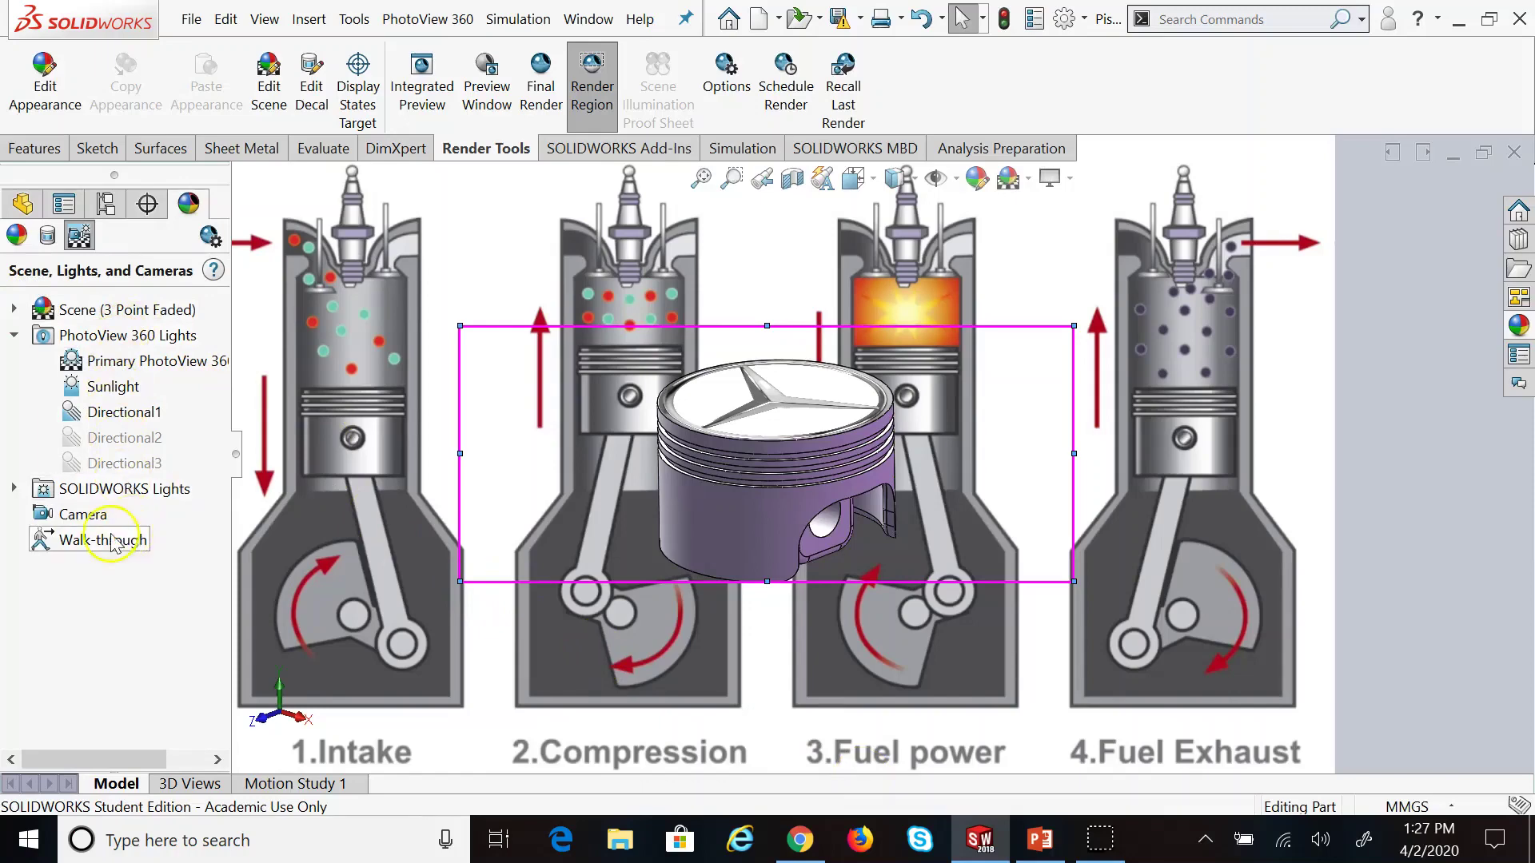
Turn the Ambient light off in SOLIDWORKS and back on to compare its effect on the piston head
left_click(15, 489)
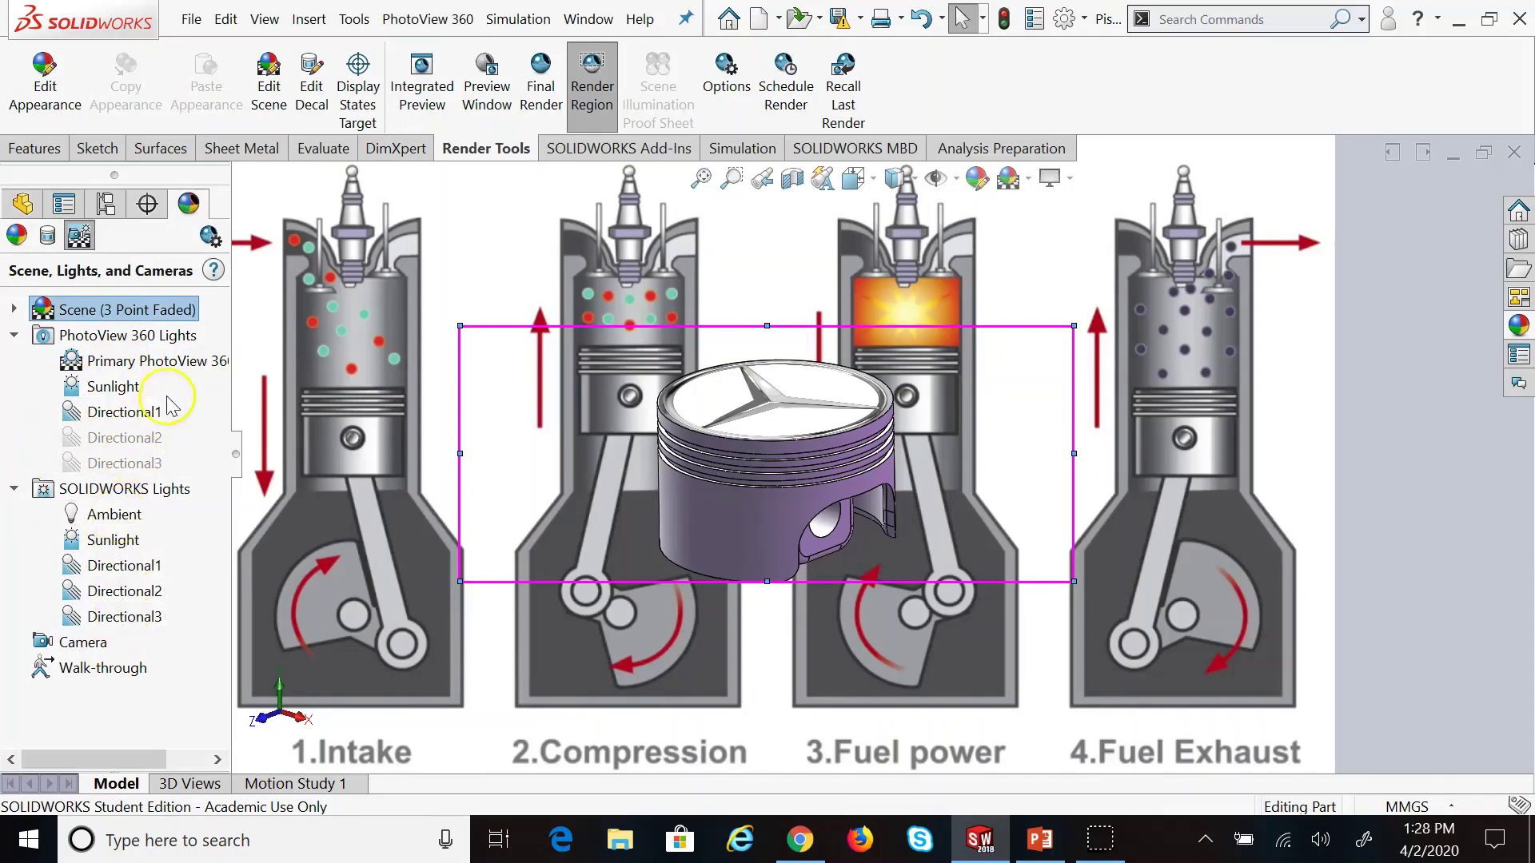
right_click(137, 516)
left_click(184, 532)
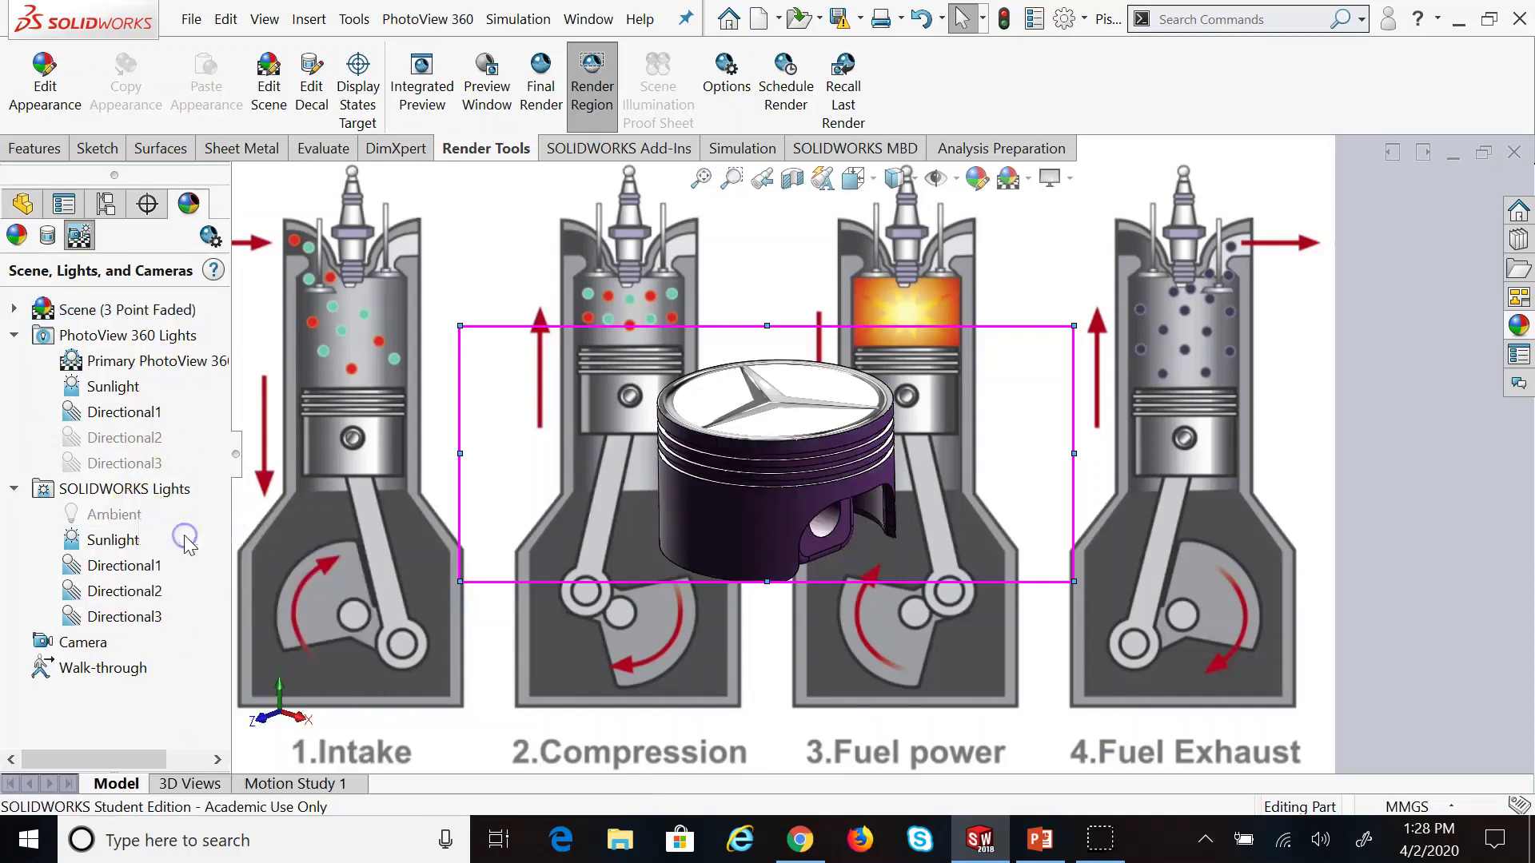
right_click(137, 518)
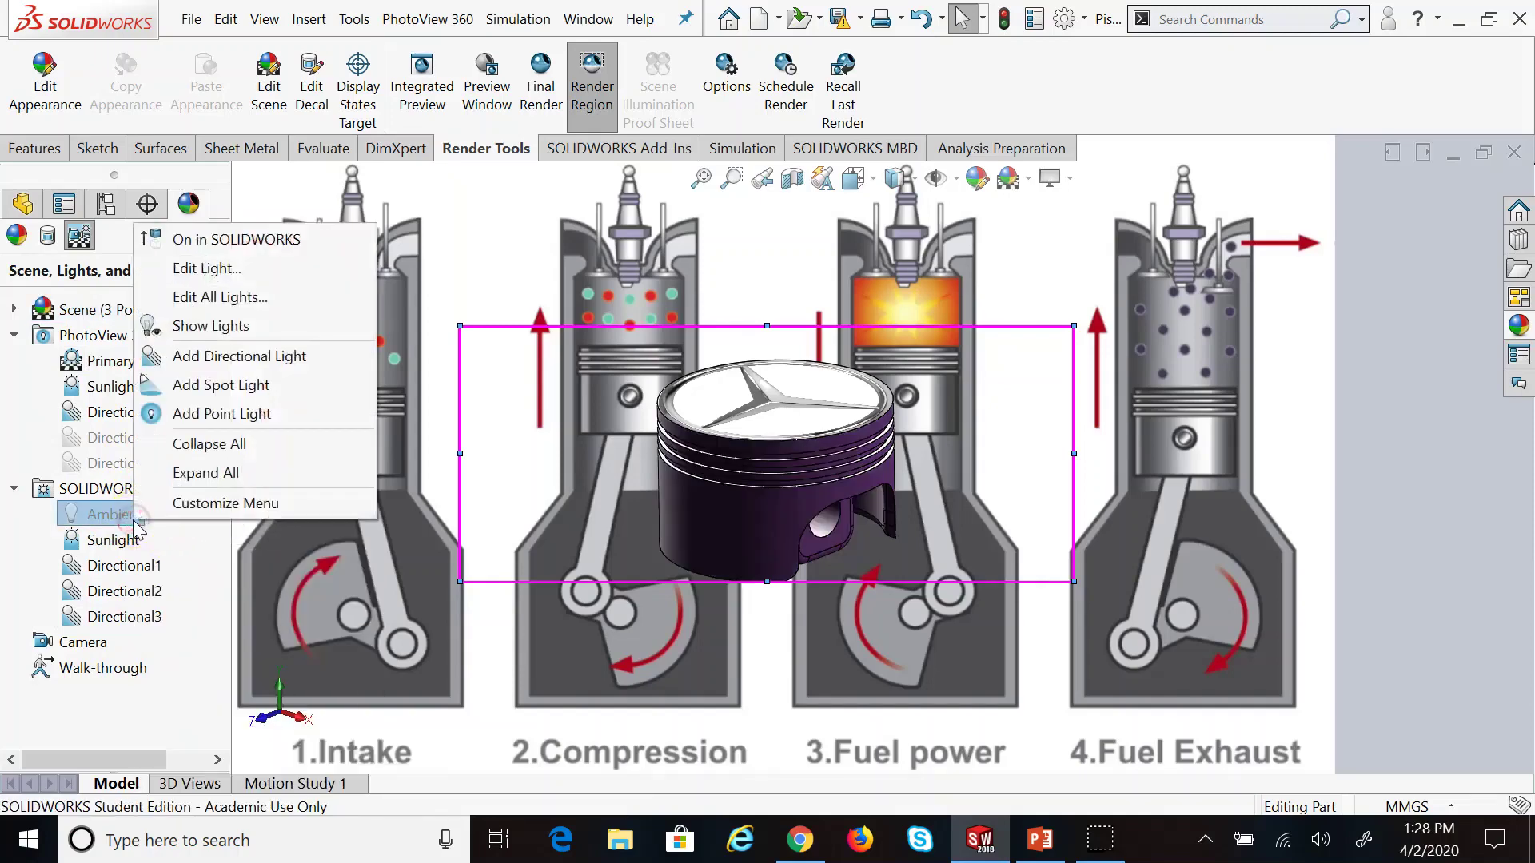
left_click(240, 239)
Delete the Directional3 light and collapse the light groups in the scene tree
right_click(134, 617)
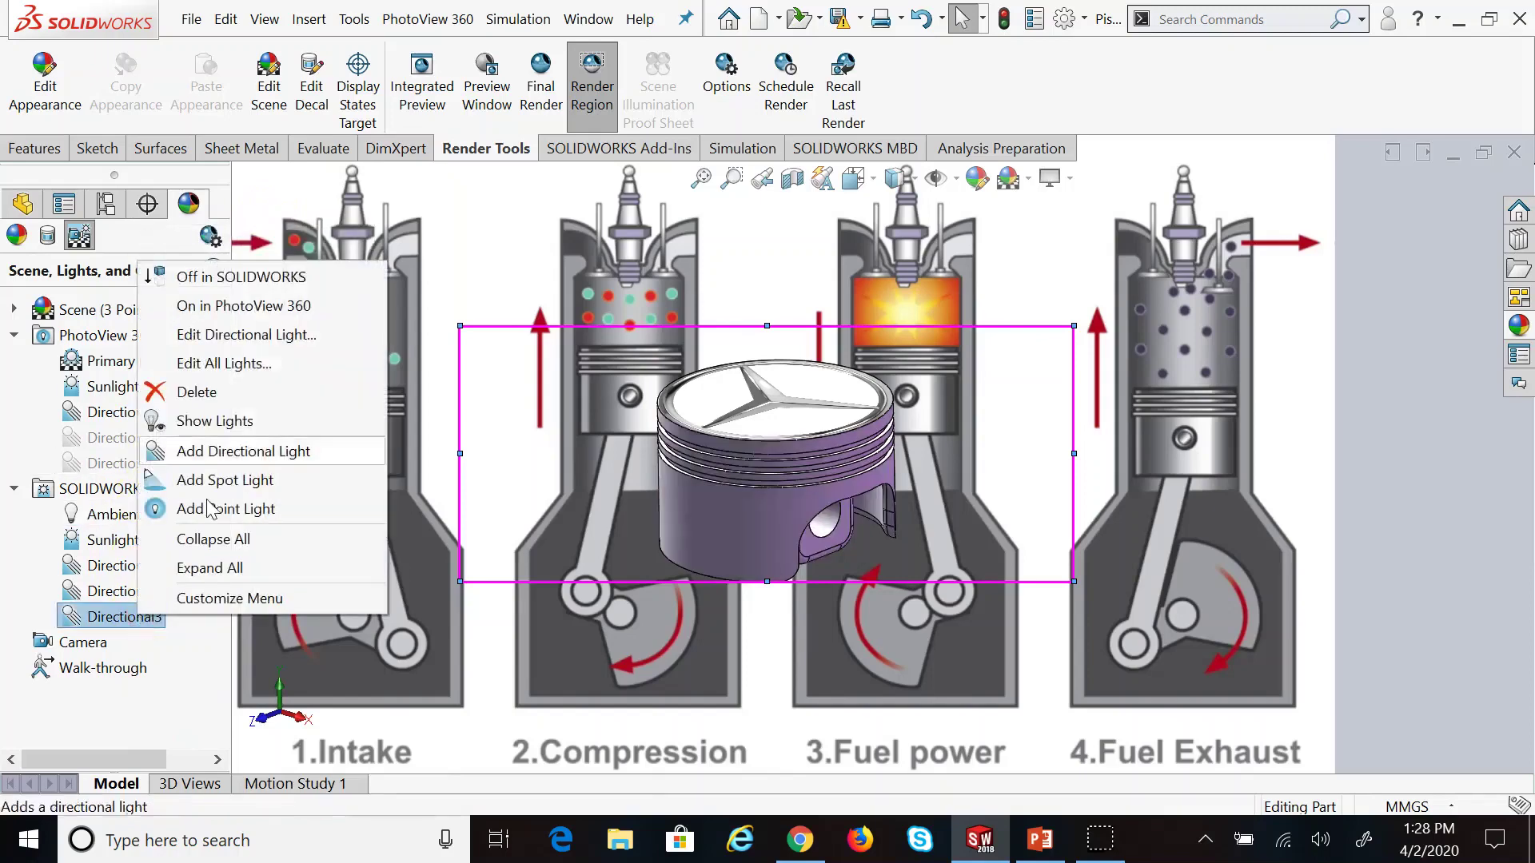
left_click(230, 395)
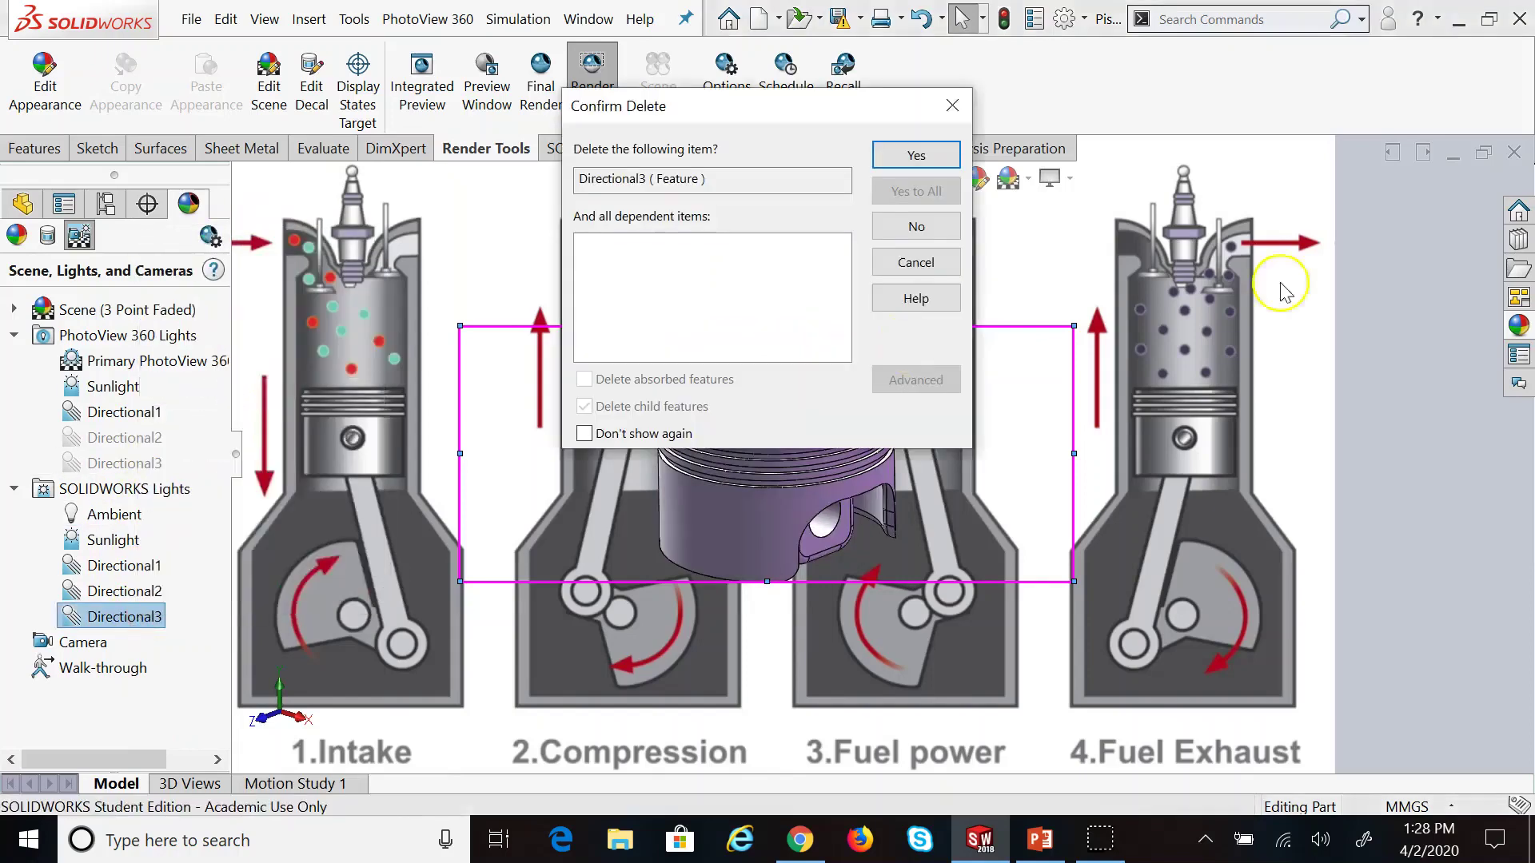
left_click(911, 153)
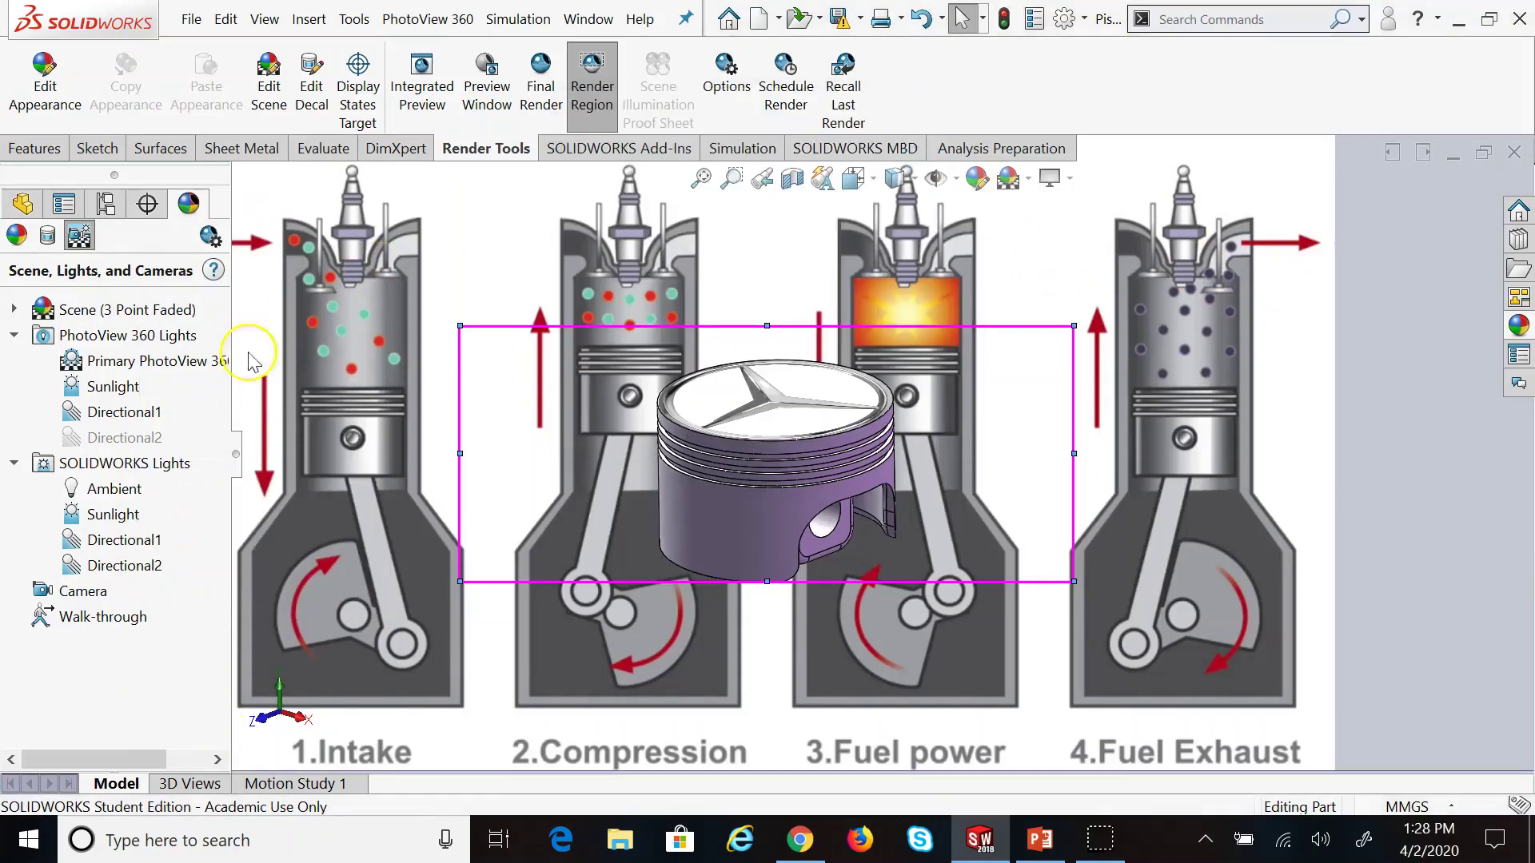
left_click(14, 463)
left_click(32, 312)
left_click(16, 337)
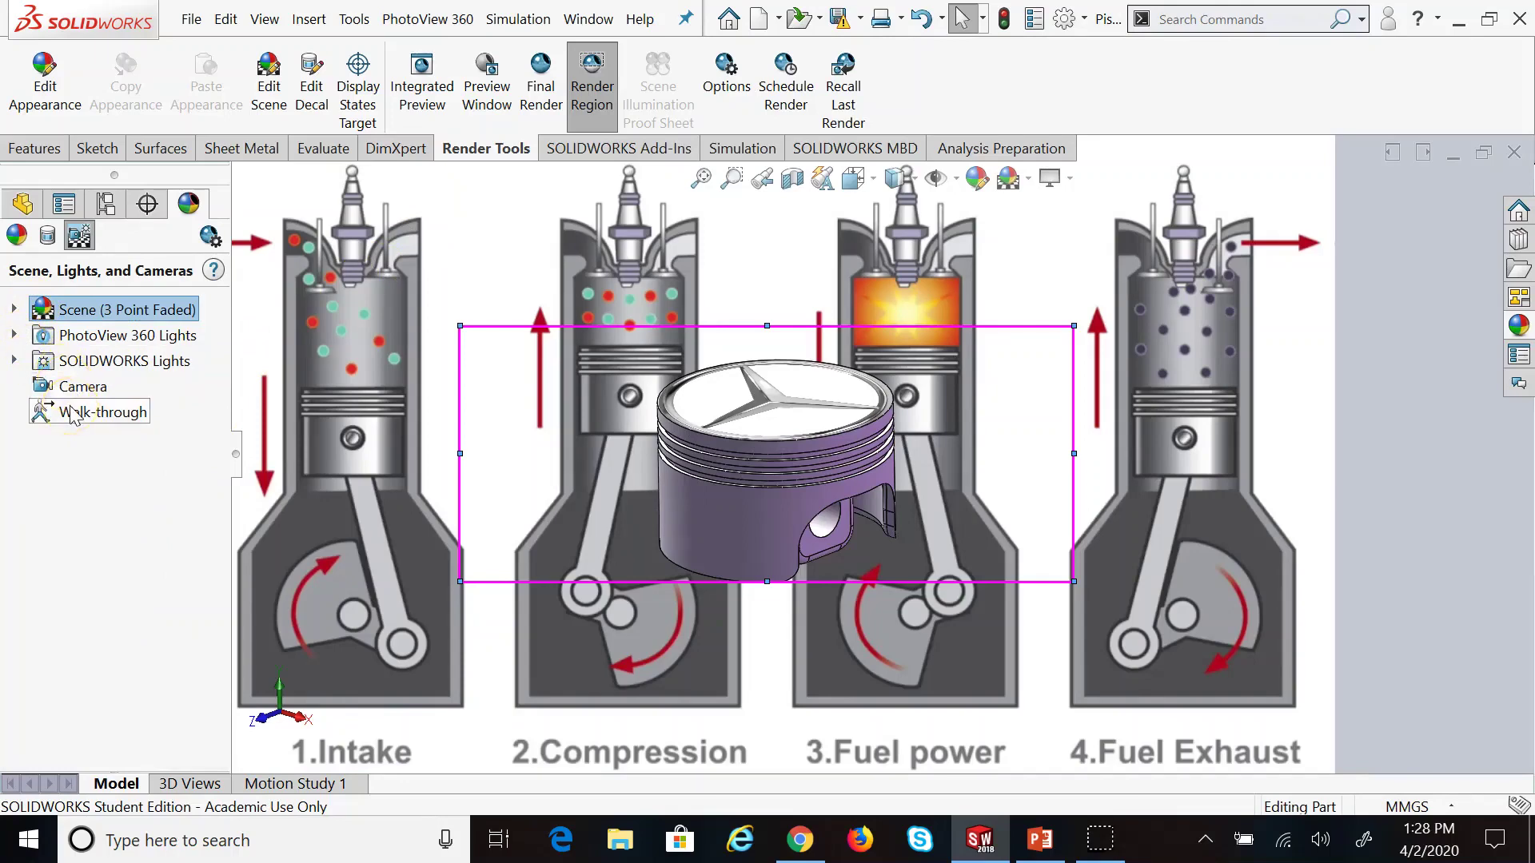
Add a camera aimed at target and enlarge the render region around the piston head in its preview
right_click(50, 383)
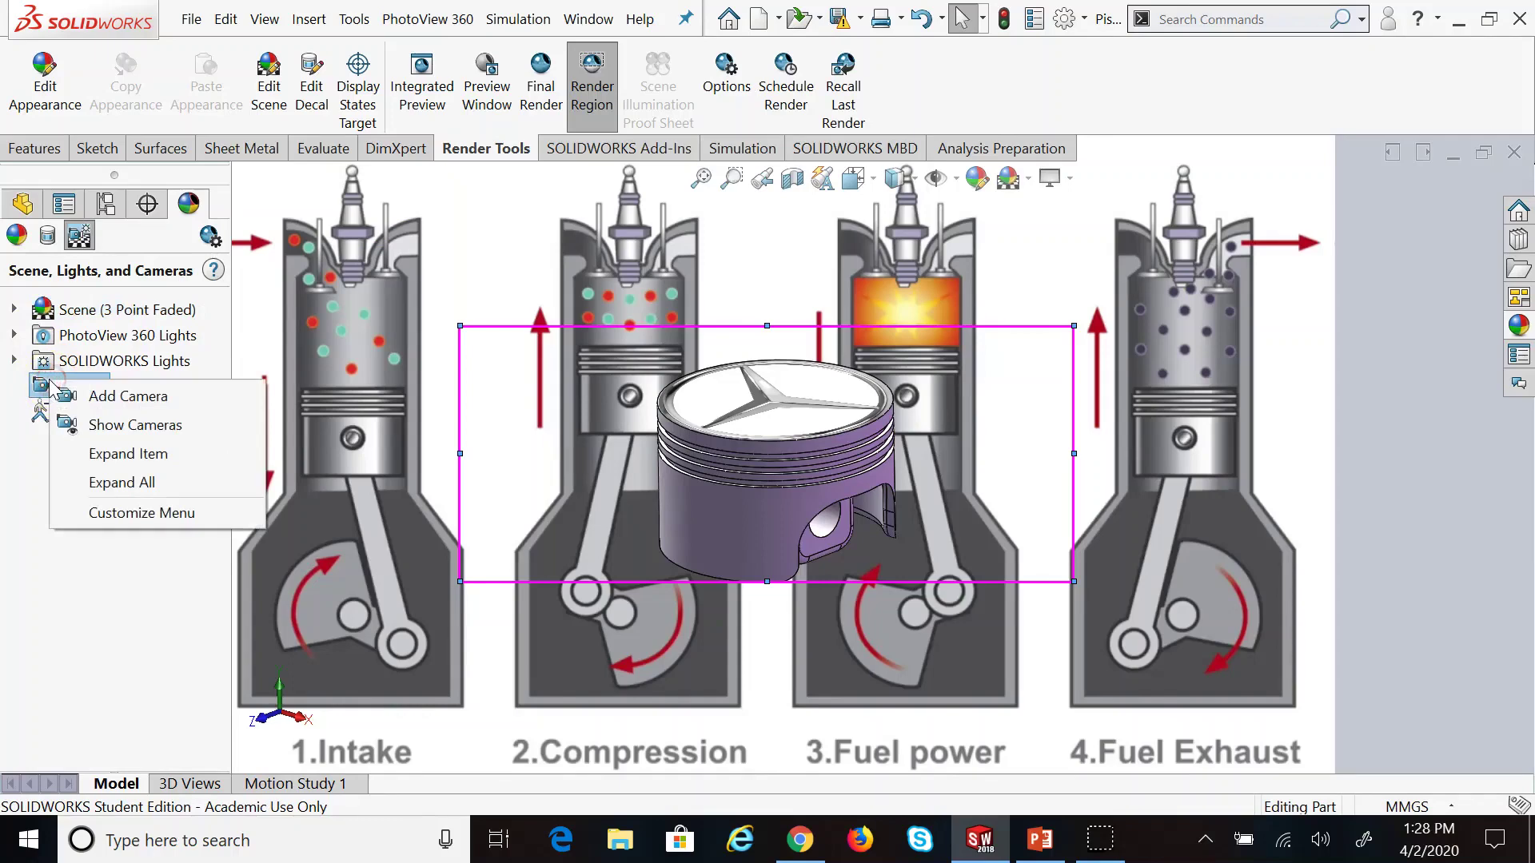
left_click(128, 397)
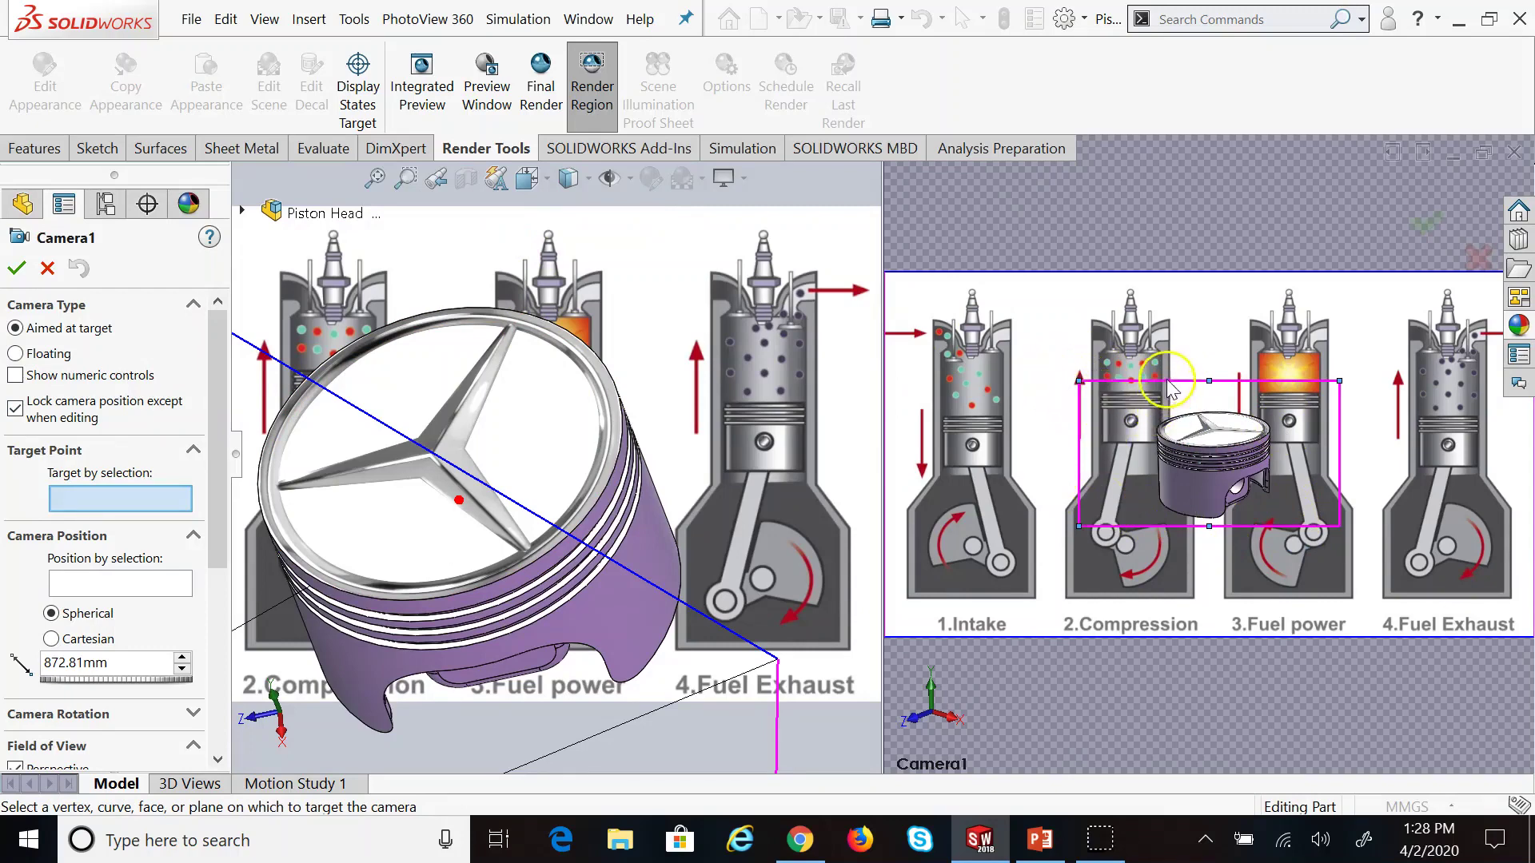
left_click_drag(1077, 379, 972, 295)
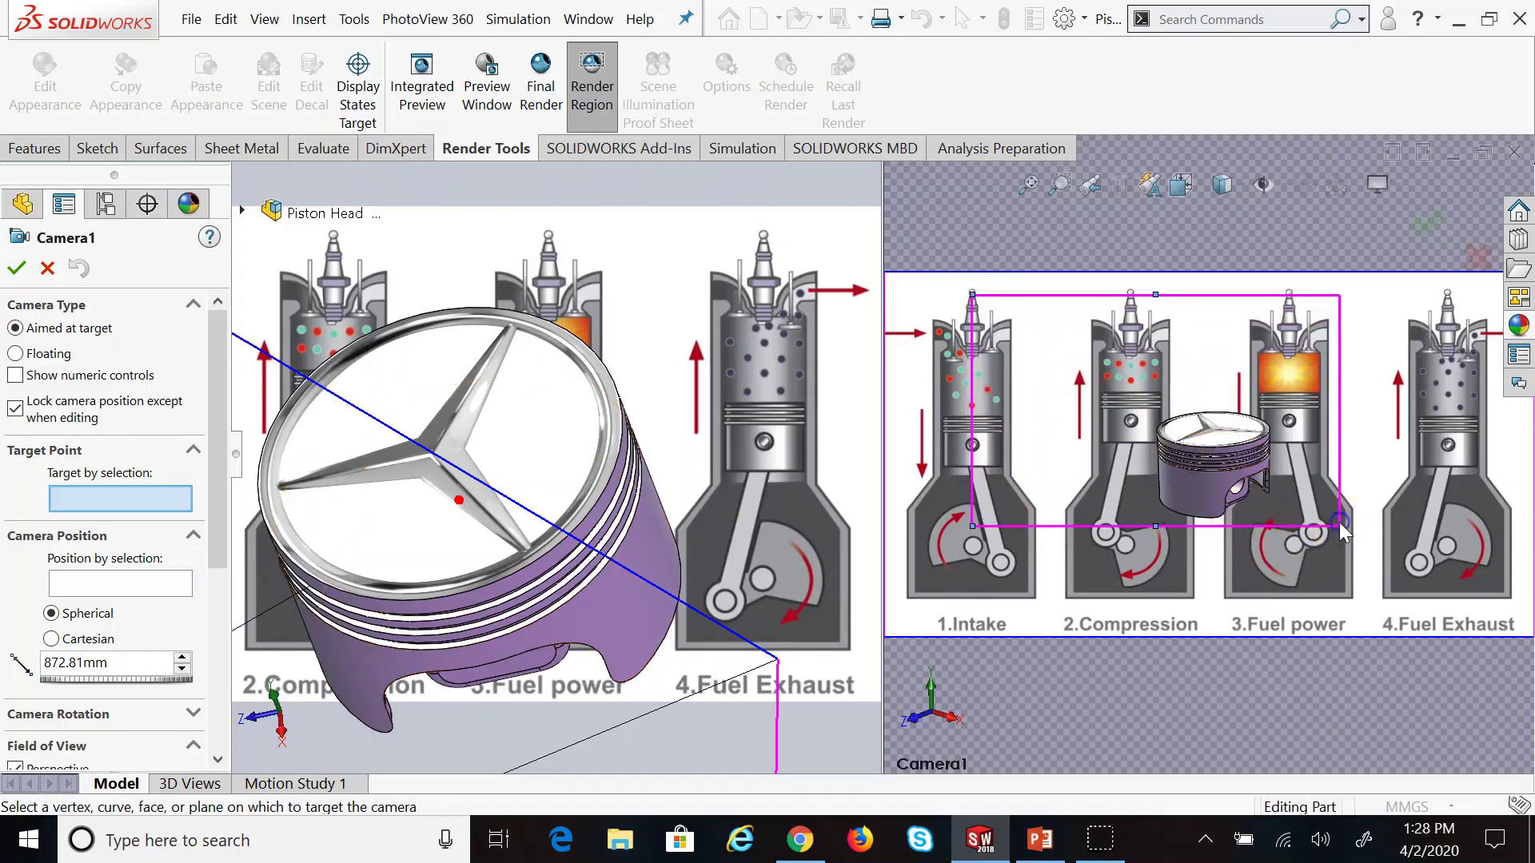
left_click_drag(1339, 528, 1452, 633)
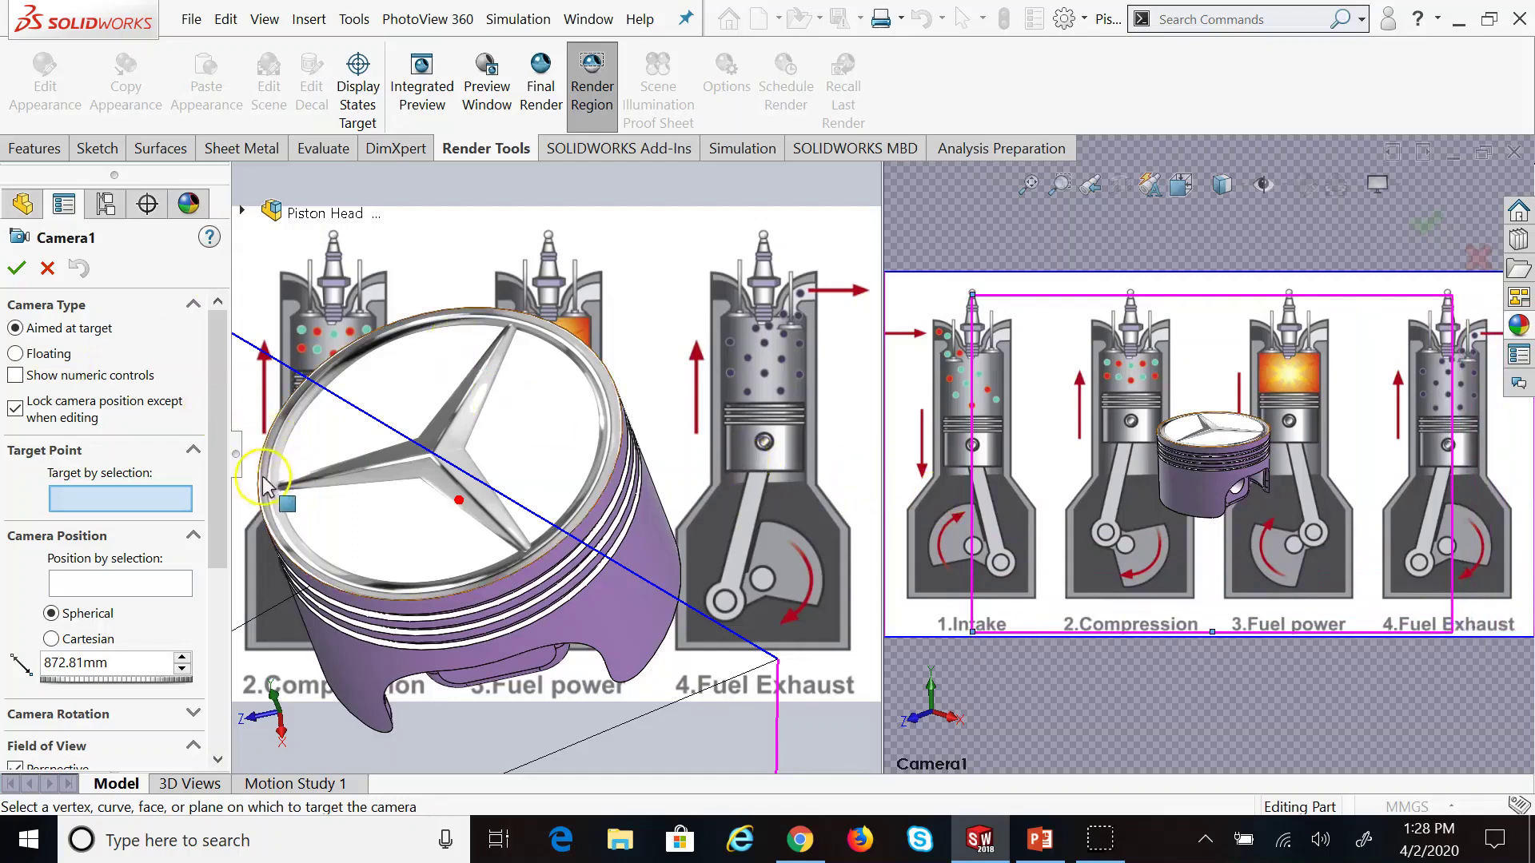
Widen the camera's view angle in increments past 37.8 degrees, with the whole camera and its view rectangle in sight
left_click_drag(223, 514, 222, 711)
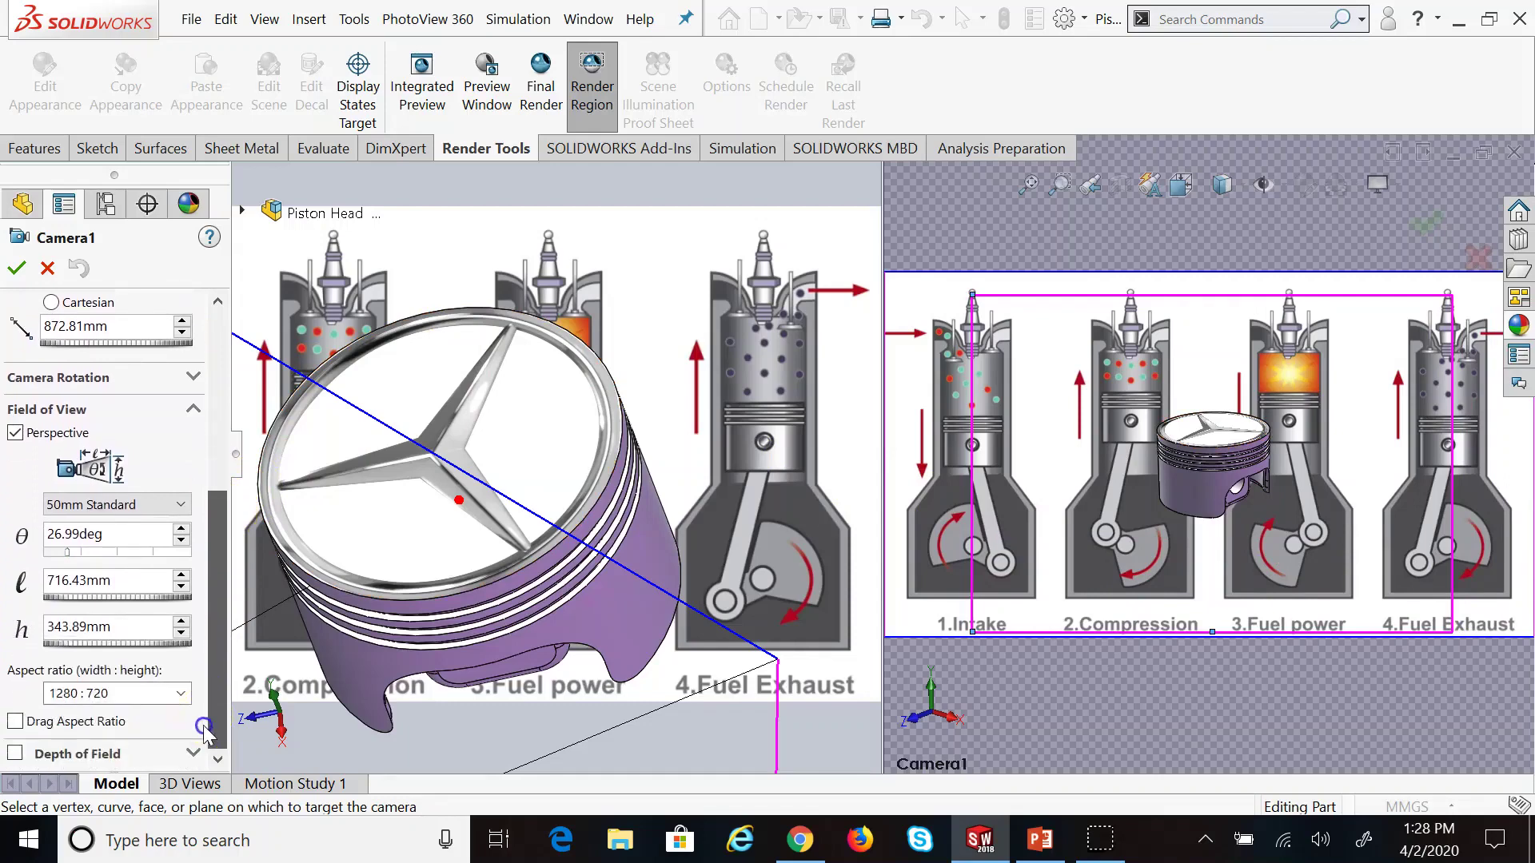
left_click(182, 531)
left_click(182, 530)
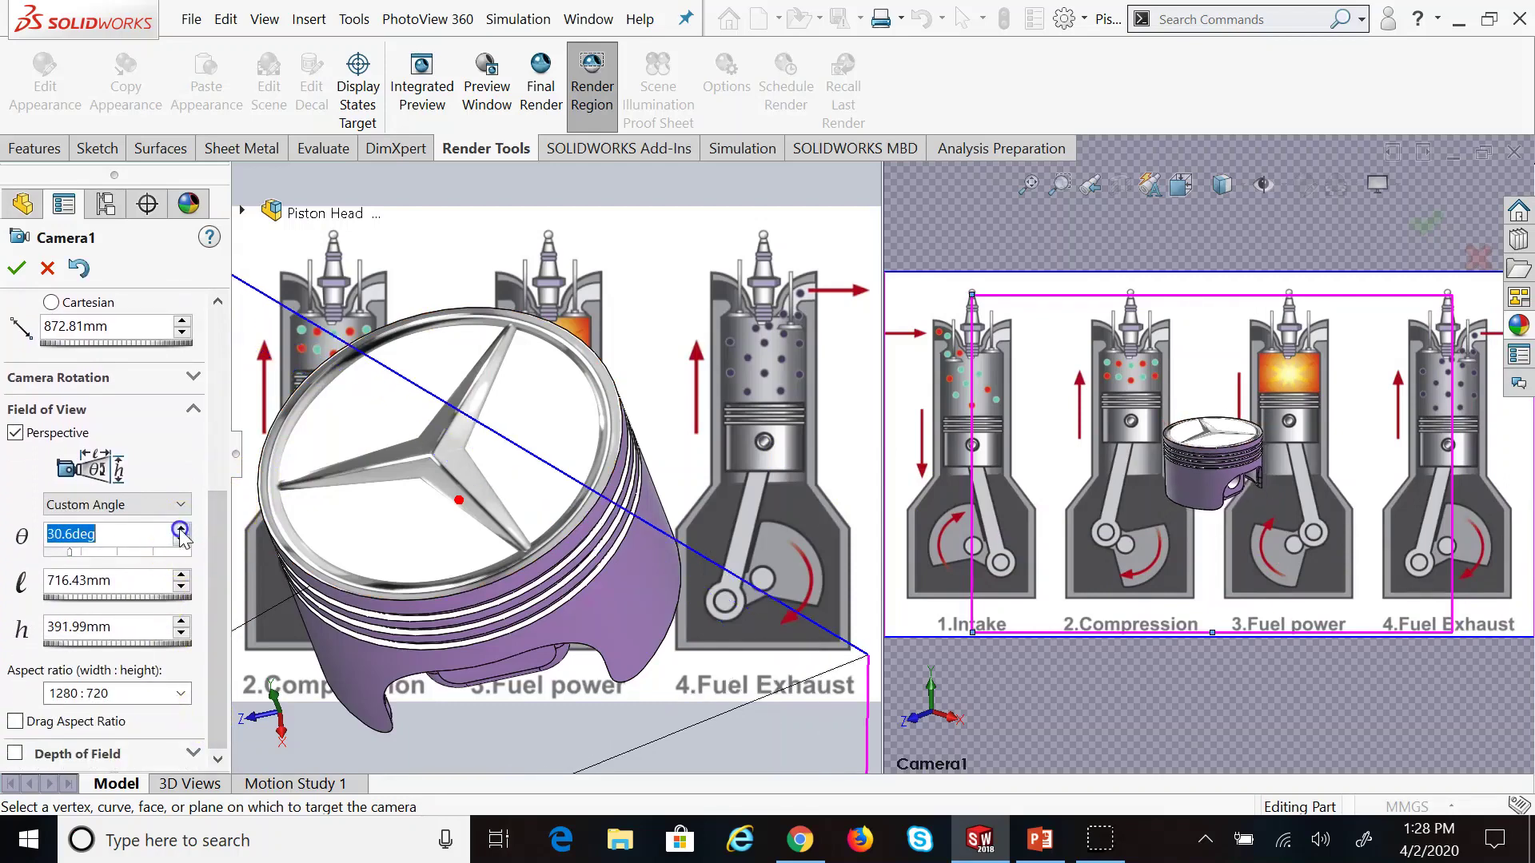
left_click(676, 233)
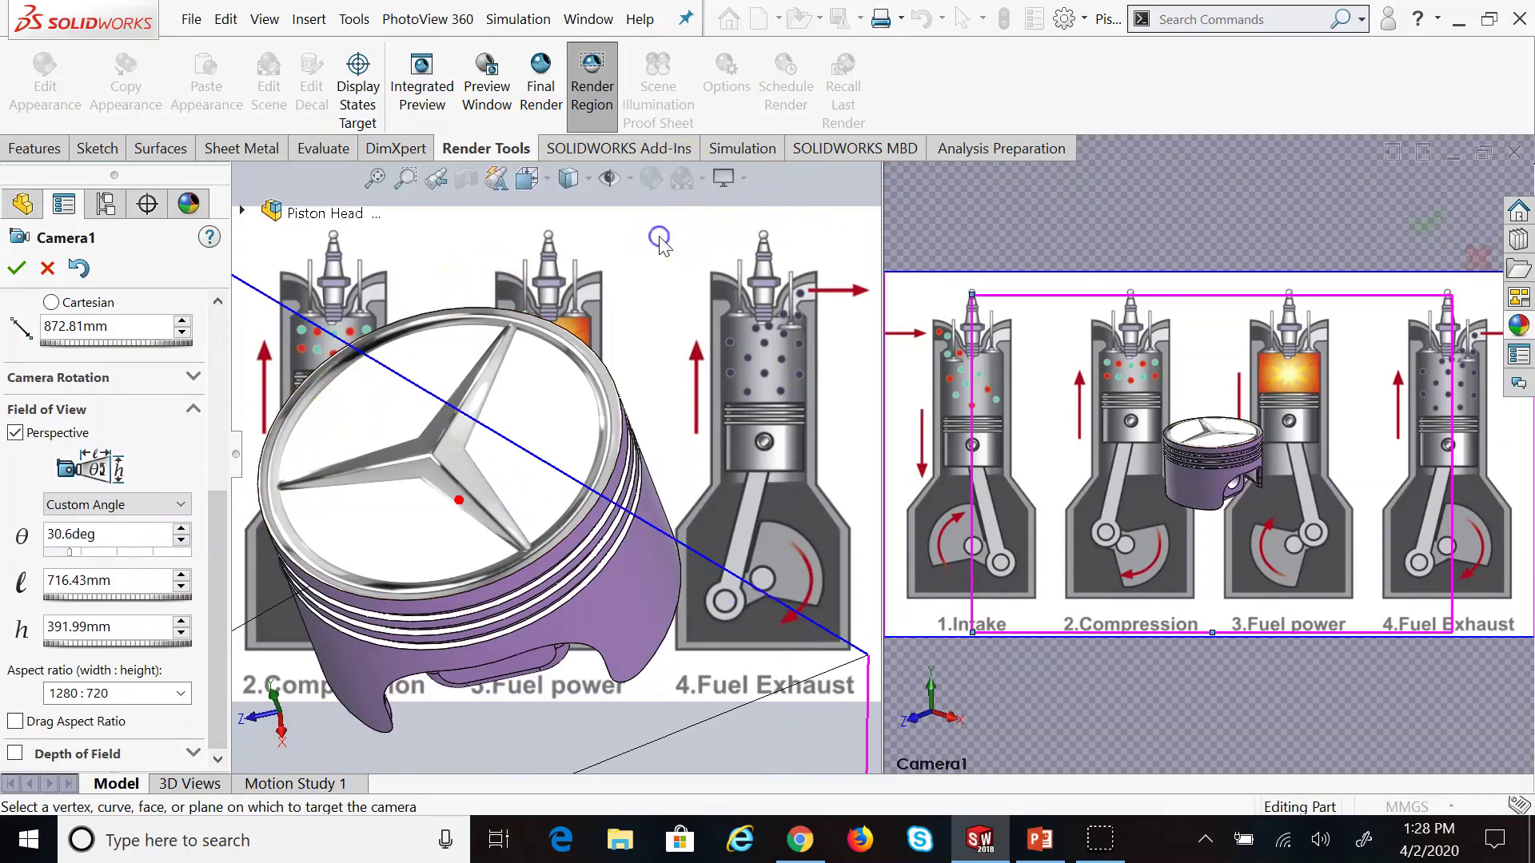
left_click(366, 180)
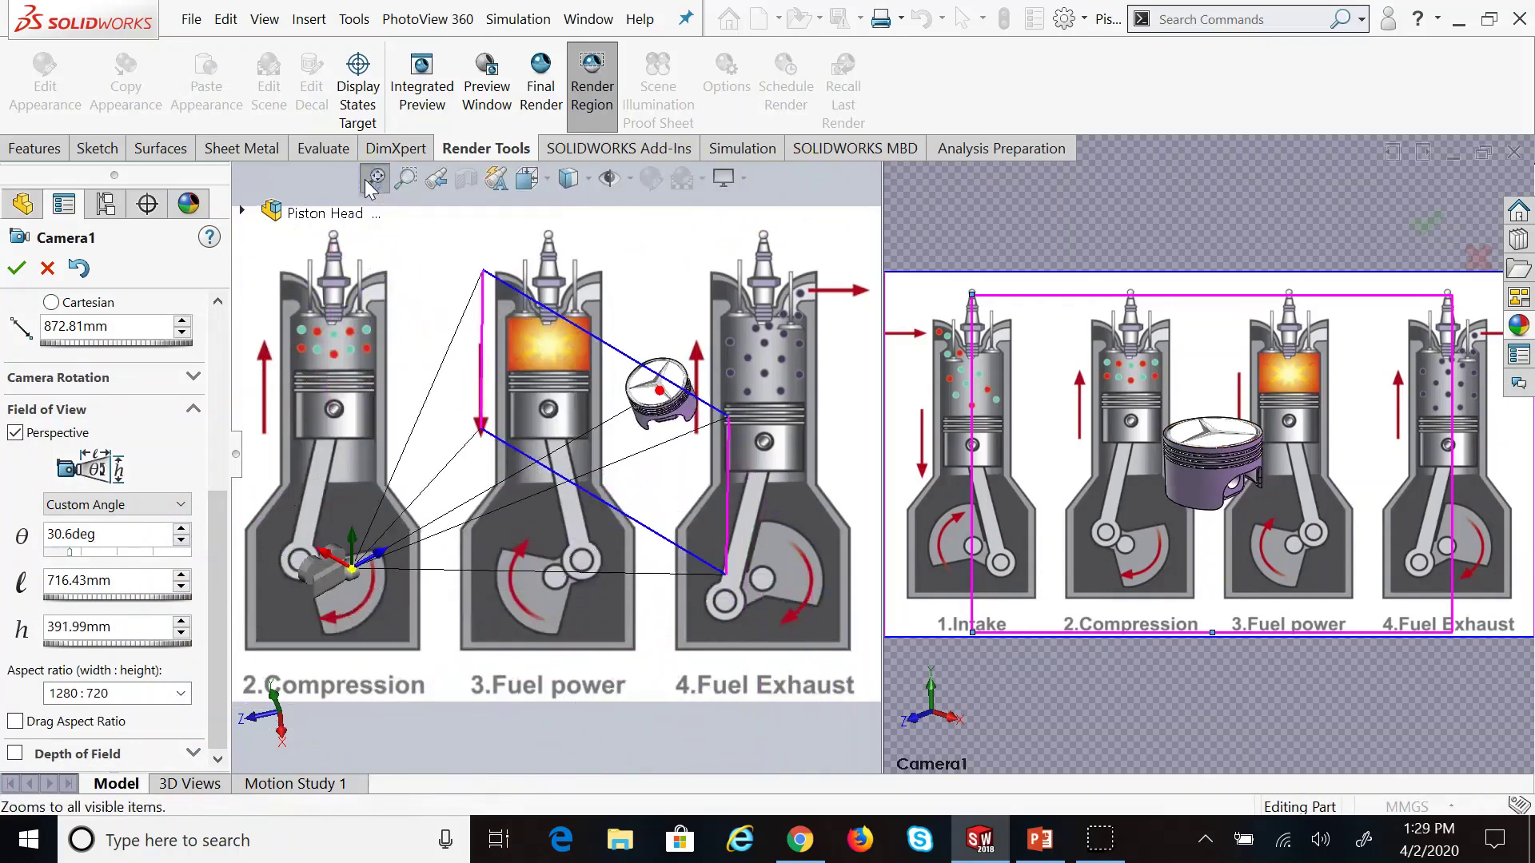
left_click(182, 530)
left_click(182, 530)
left_click(182, 530)
left_click(182, 530)
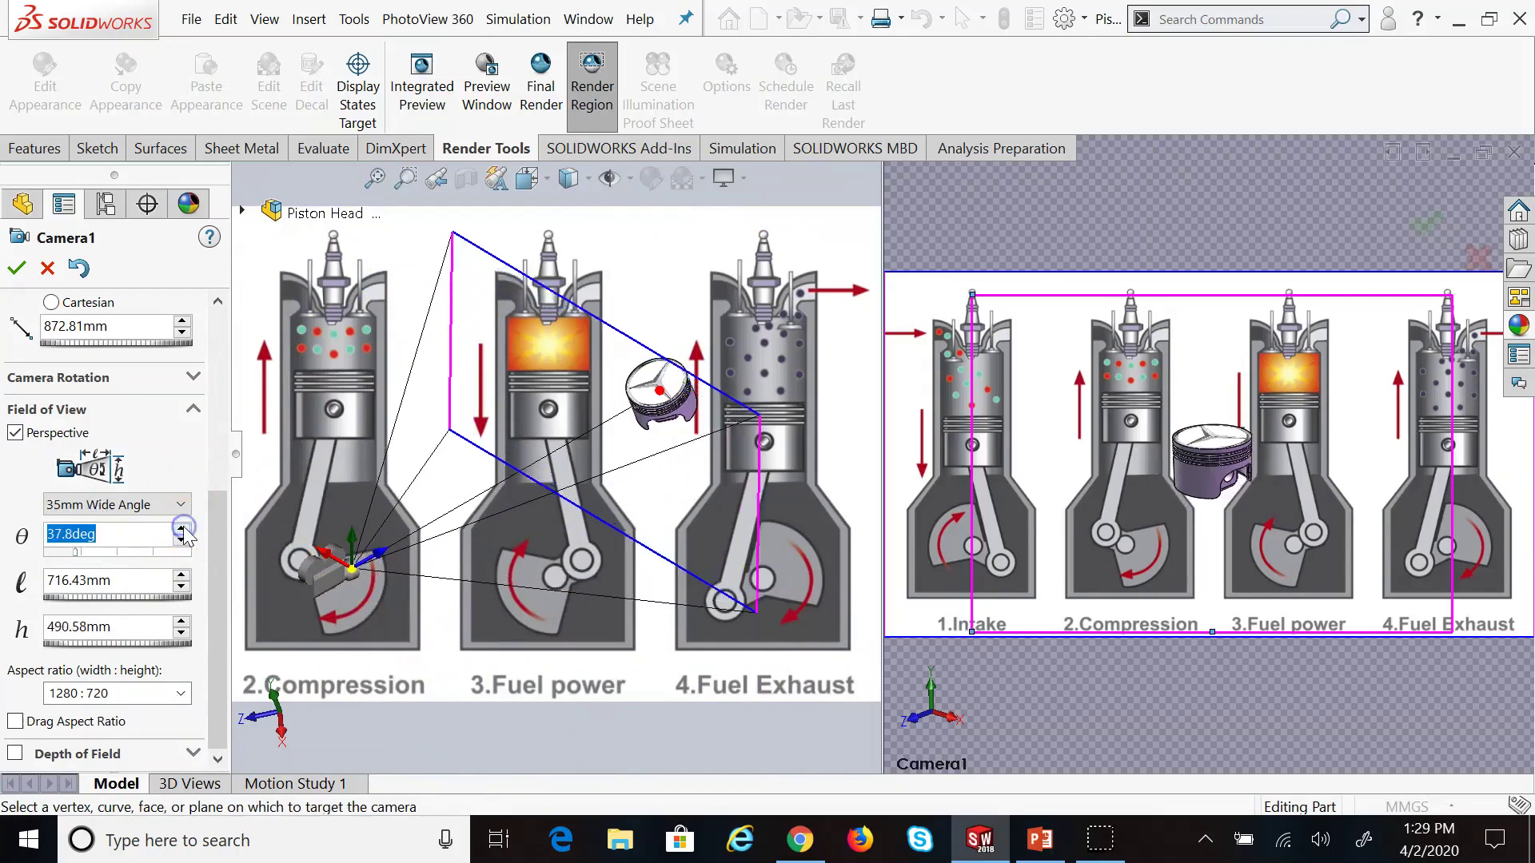
left_click(182, 530)
Set the camera's view rectangle distance to 766.43 mm
left_click(182, 574)
left_click(183, 575)
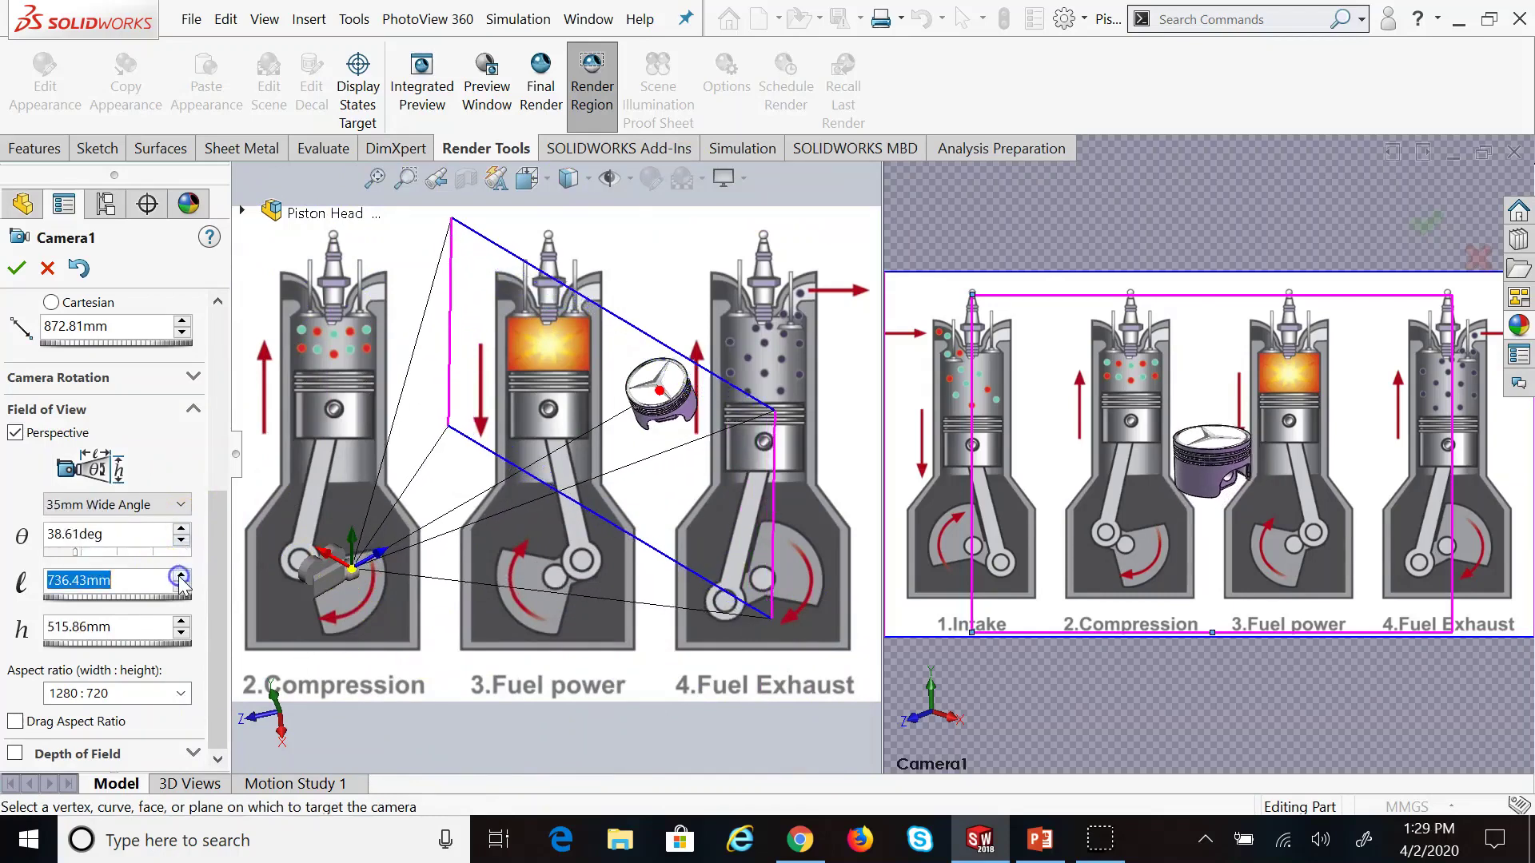
left_click(182, 575)
left_click(182, 575)
left_click(182, 575)
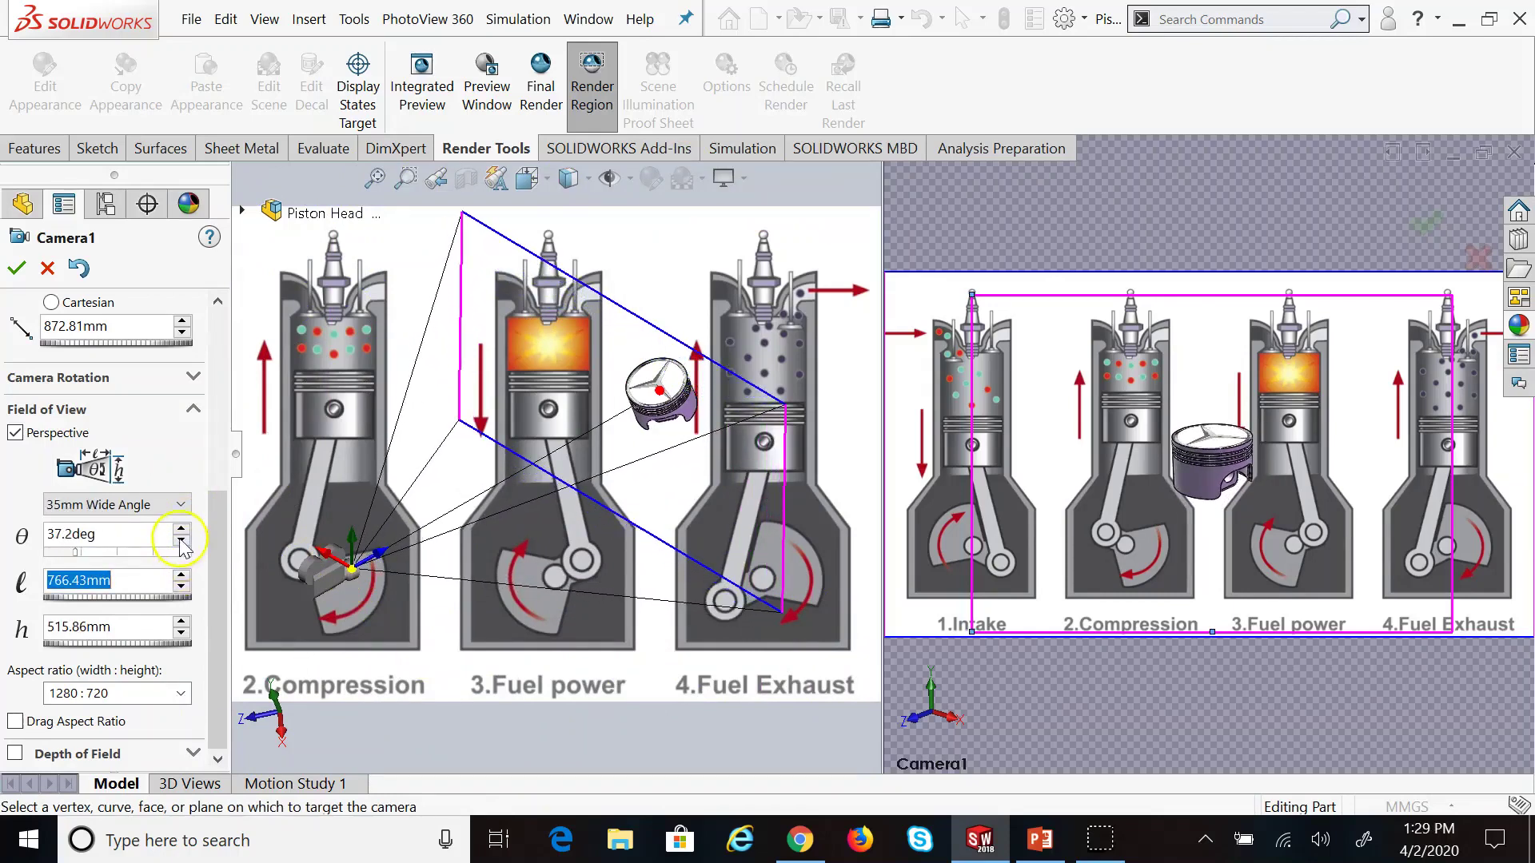
Narrow the camera's view angle to 32.4 degrees and look over the aspect ratio presets
left_click(182, 540)
left_click(182, 540)
left_click(182, 540)
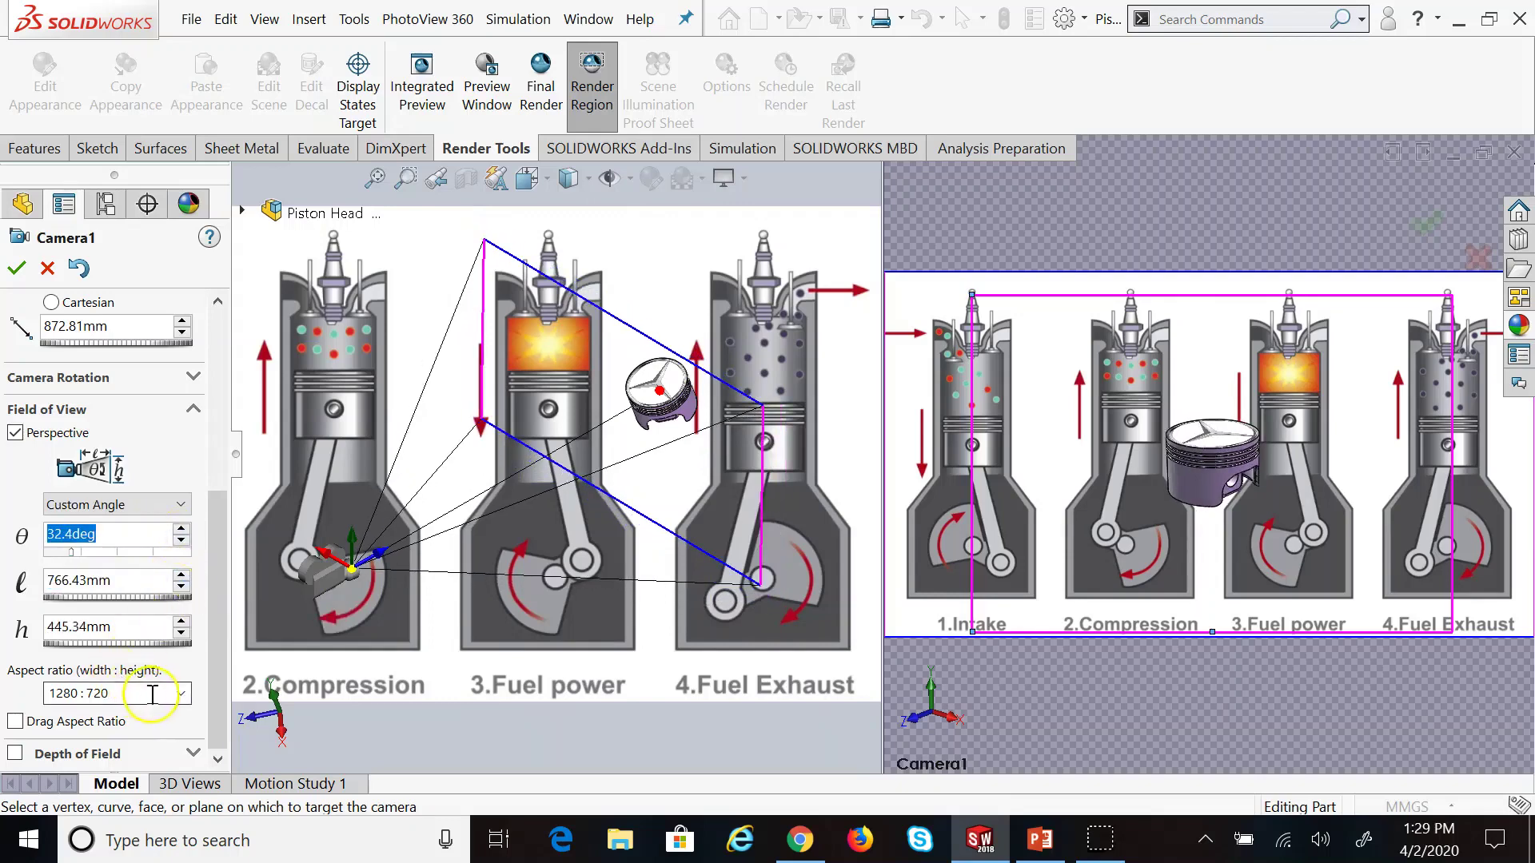
left_click(179, 693)
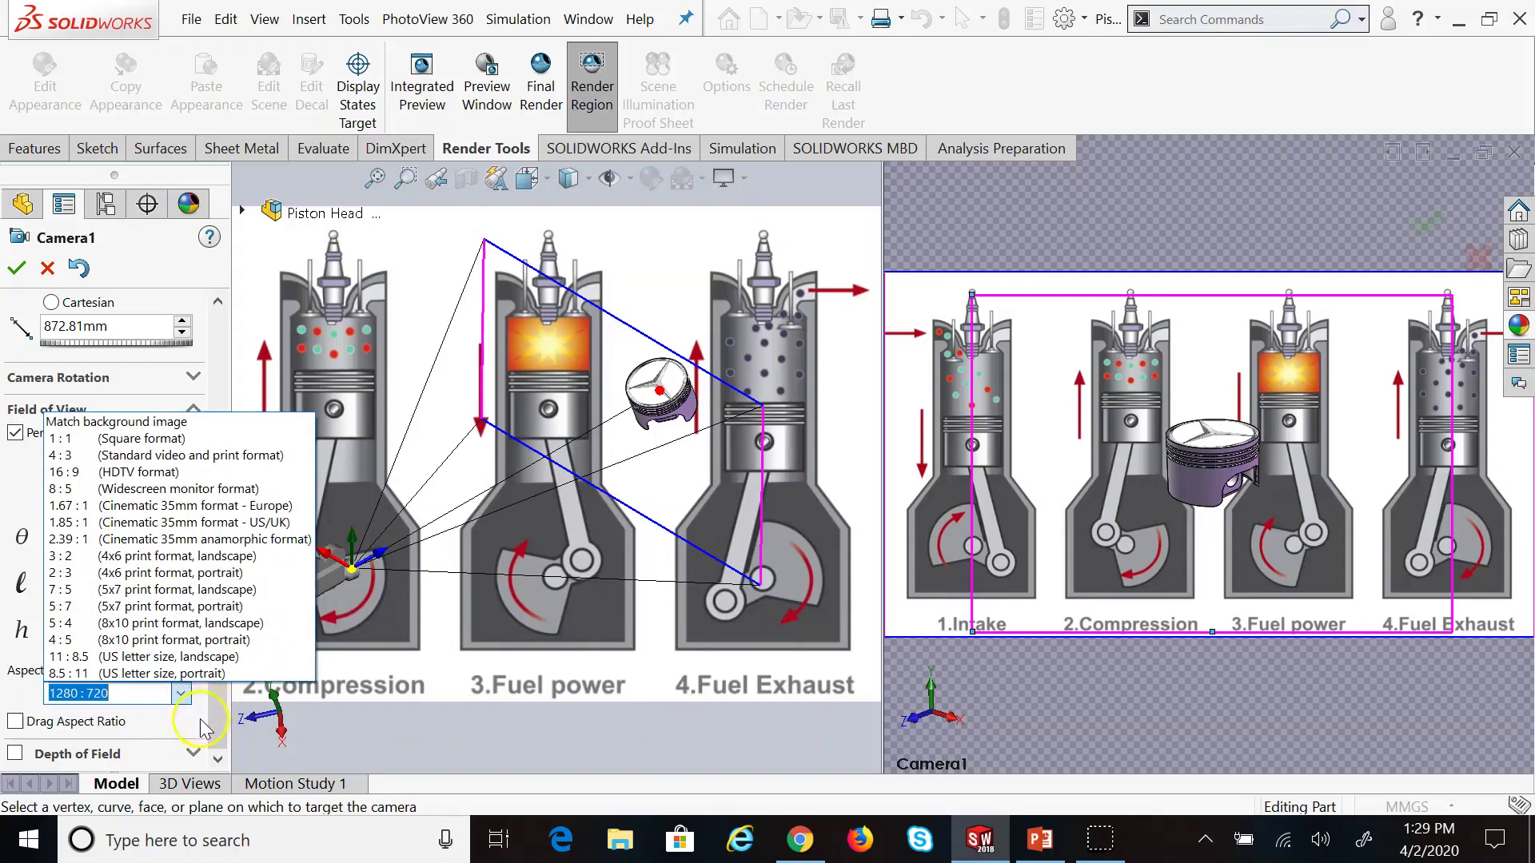
left_click(201, 719)
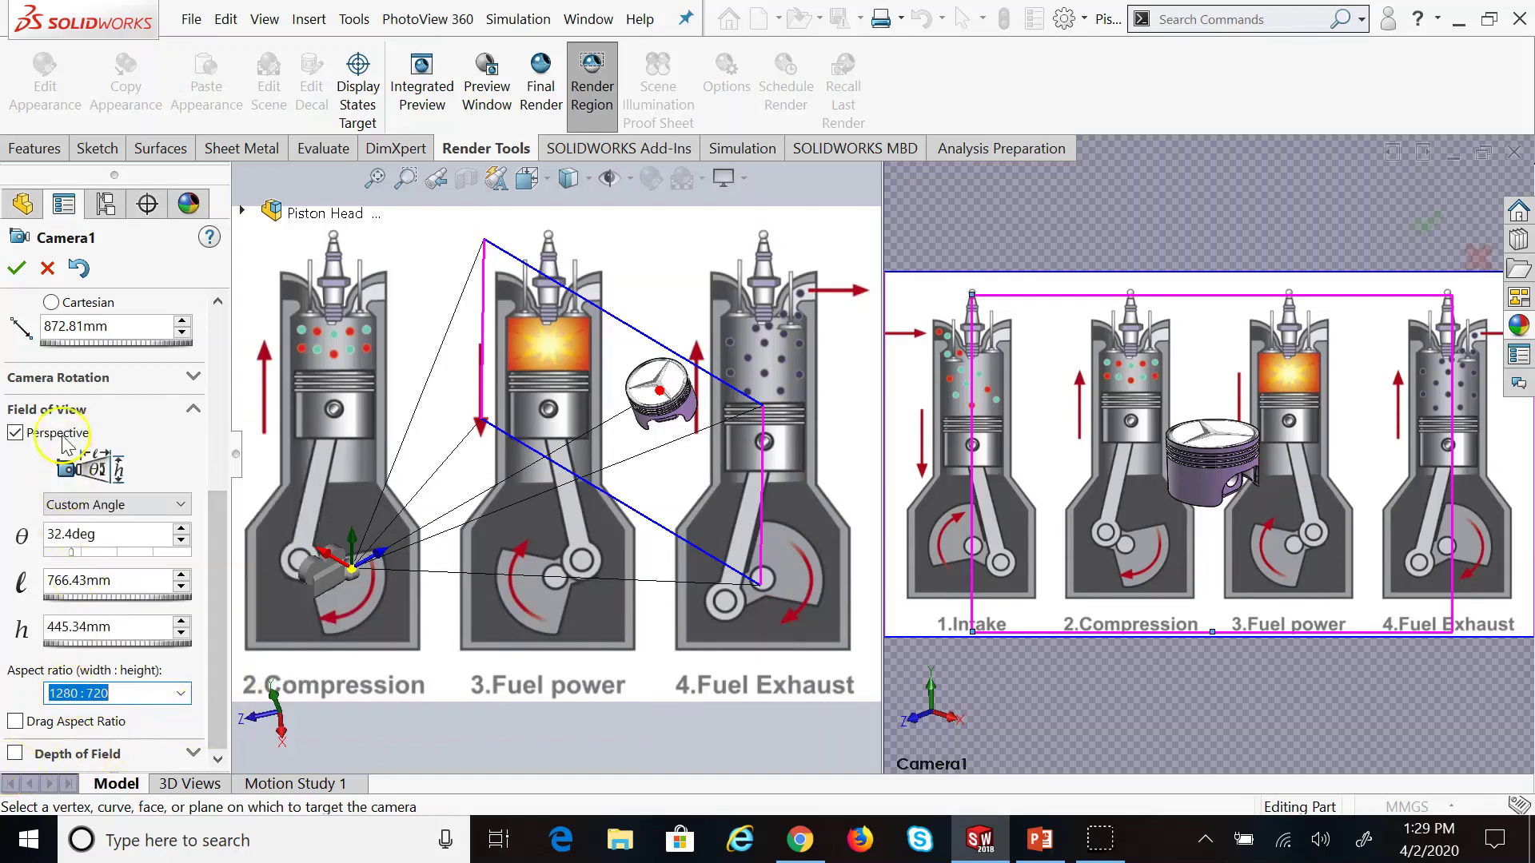
Try a camera view angle of 23.4 degrees and settle on 28.8 degrees
left_click_drag(213, 524, 226, 386)
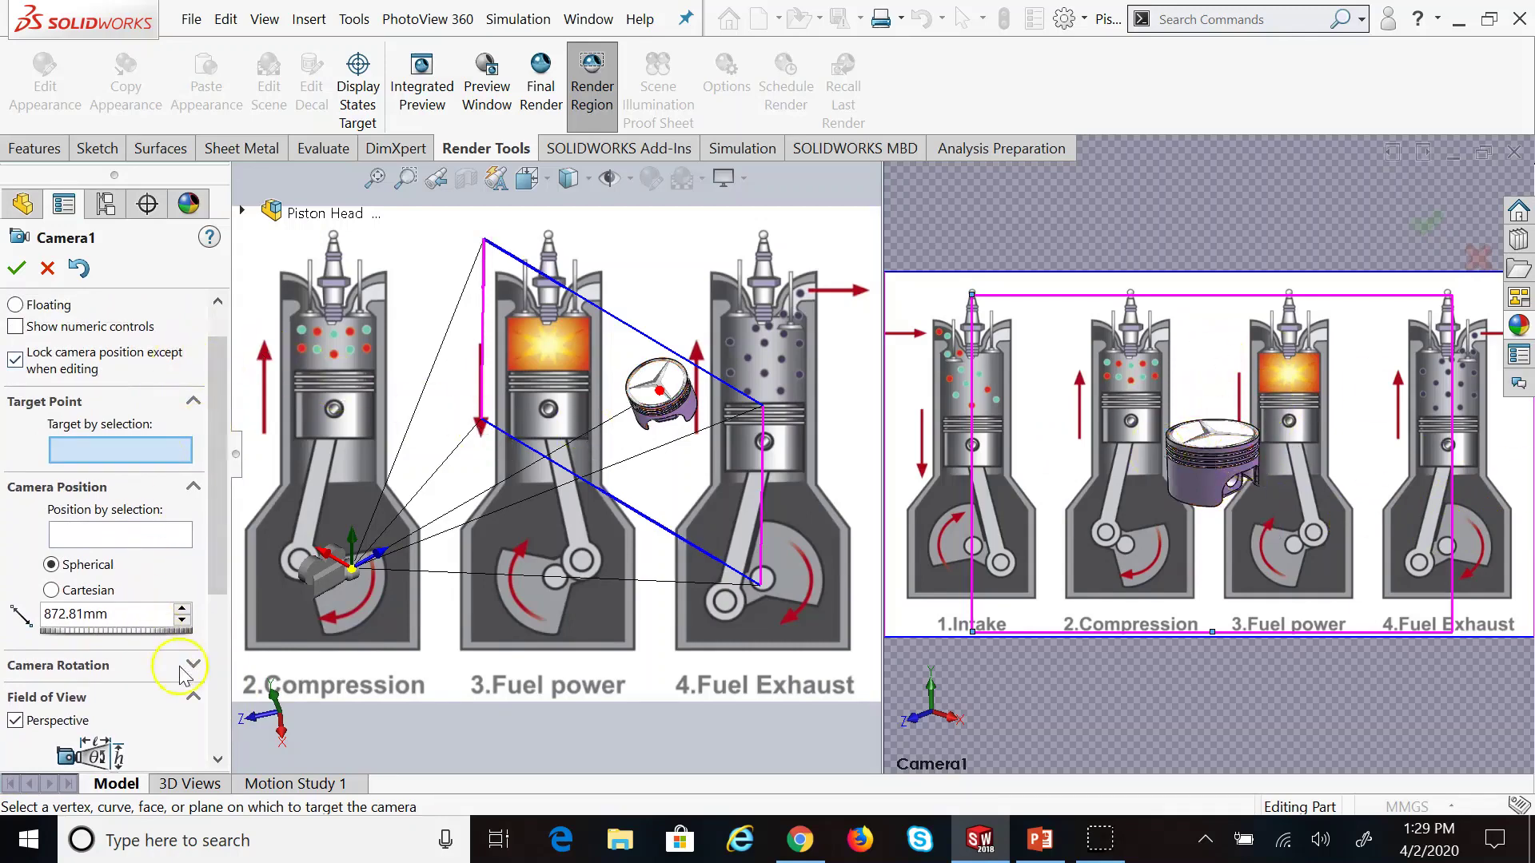
left_click_drag(219, 563, 225, 661)
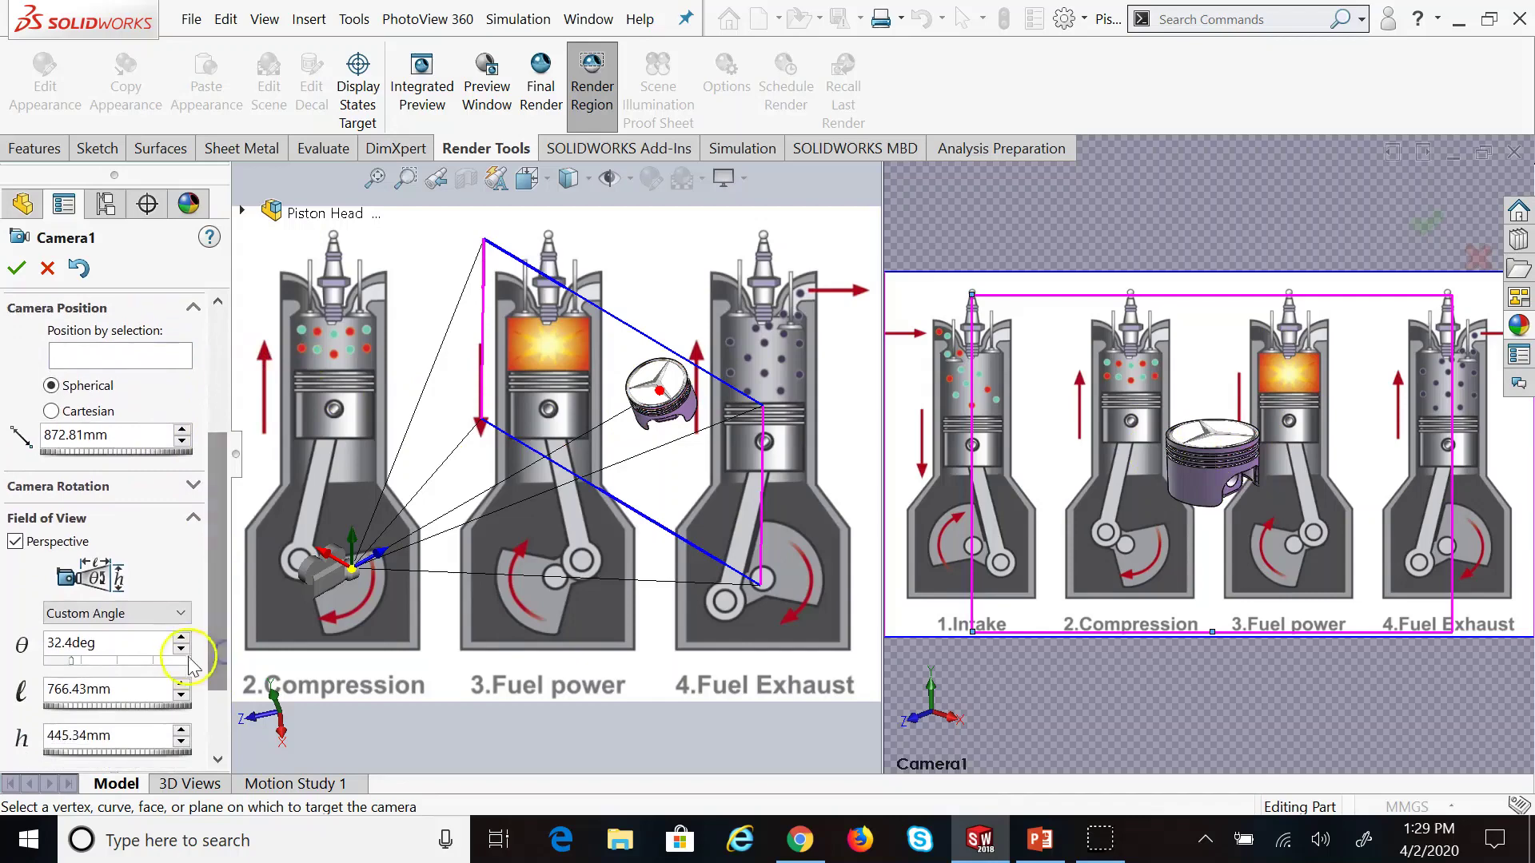
left_click(182, 651)
left_click(182, 652)
left_click(183, 652)
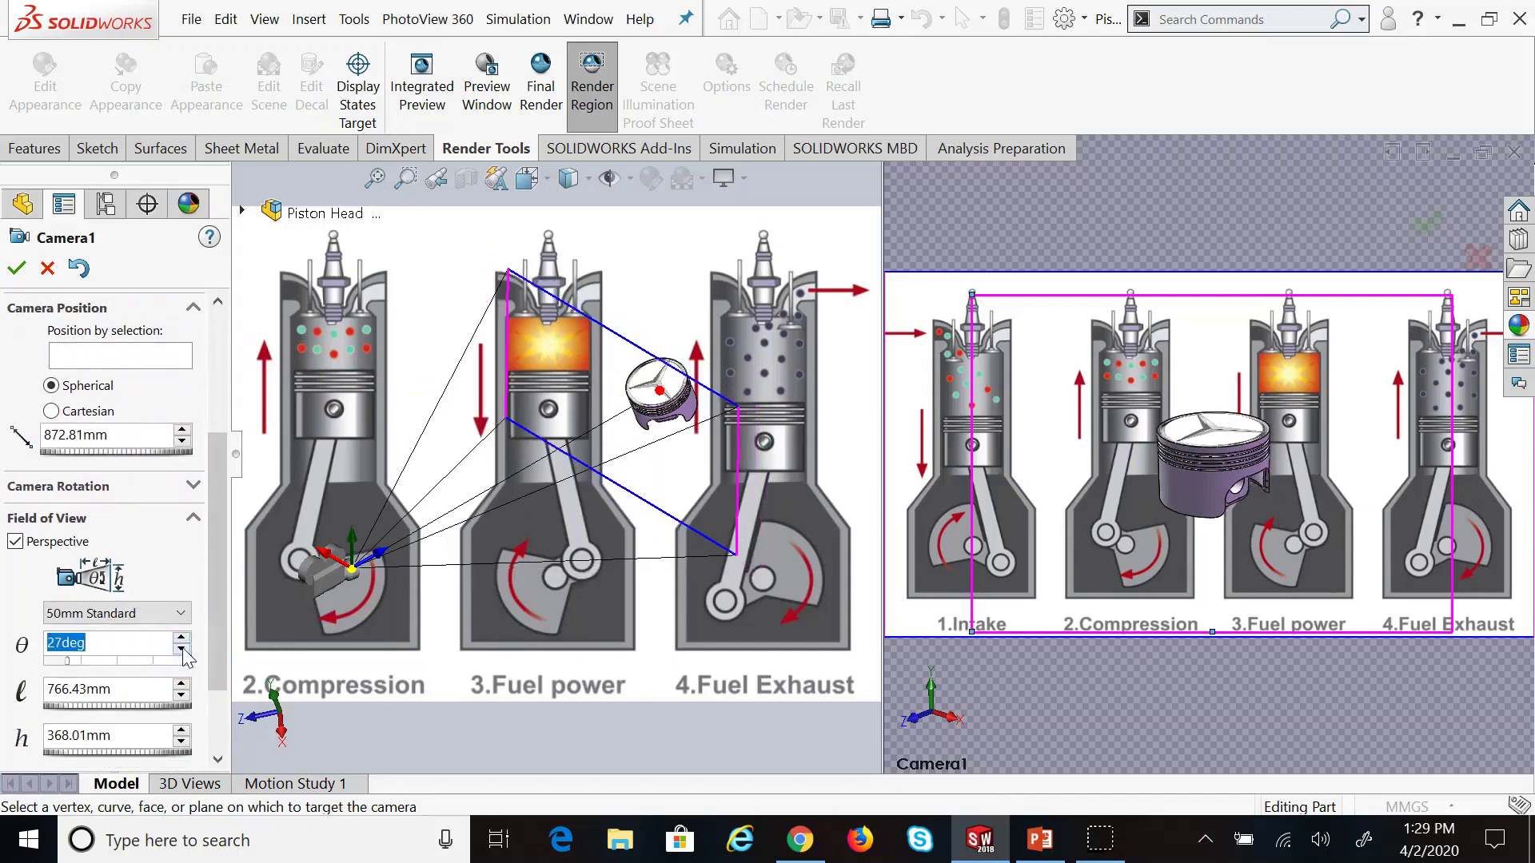
left_click(182, 652)
left_click(182, 652)
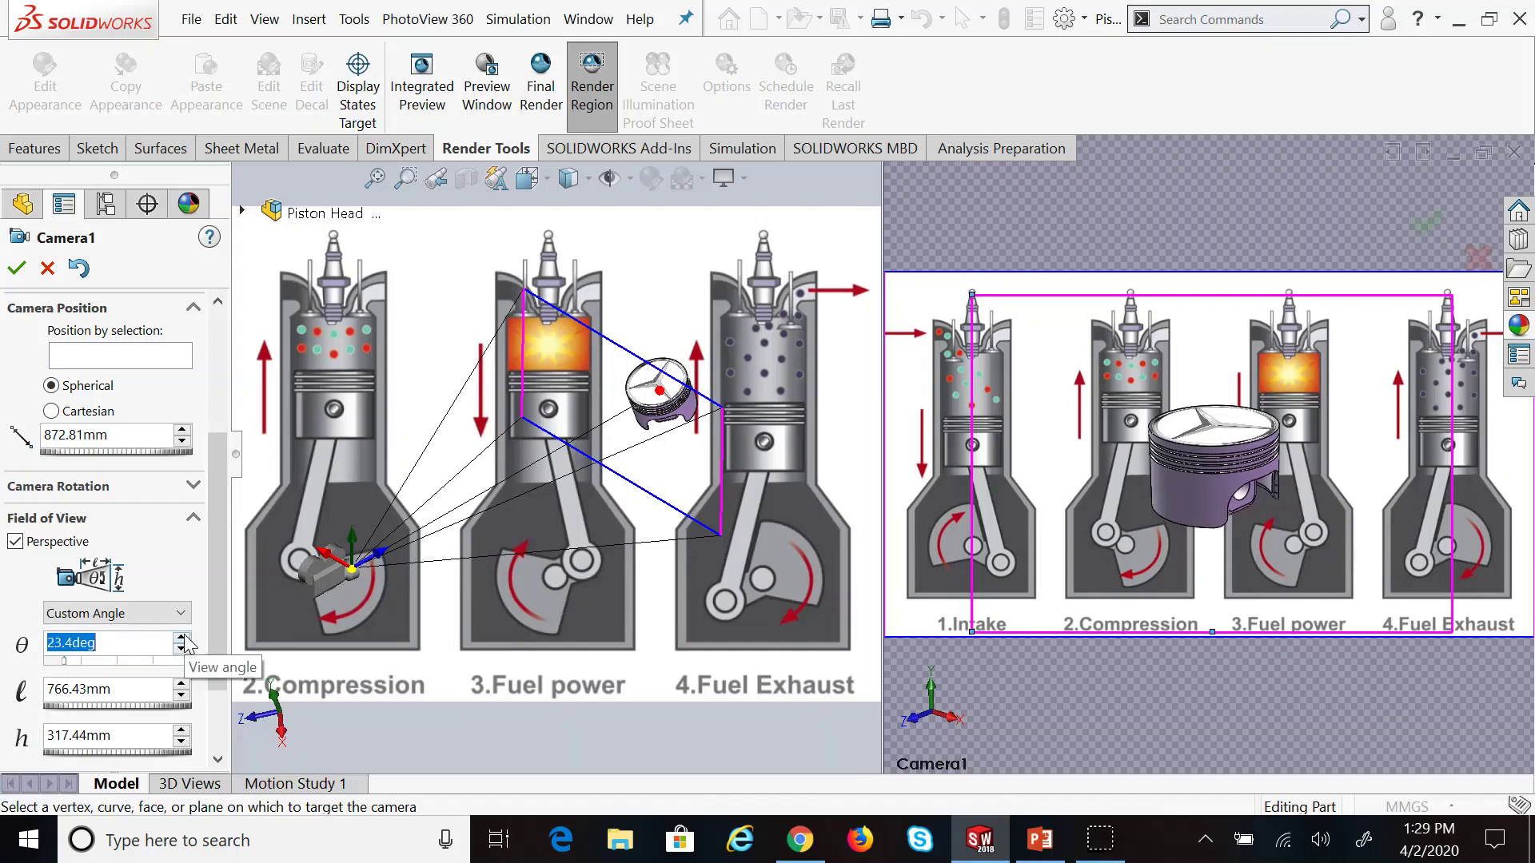
left_click(183, 637)
left_click(183, 637)
left_click(183, 637)
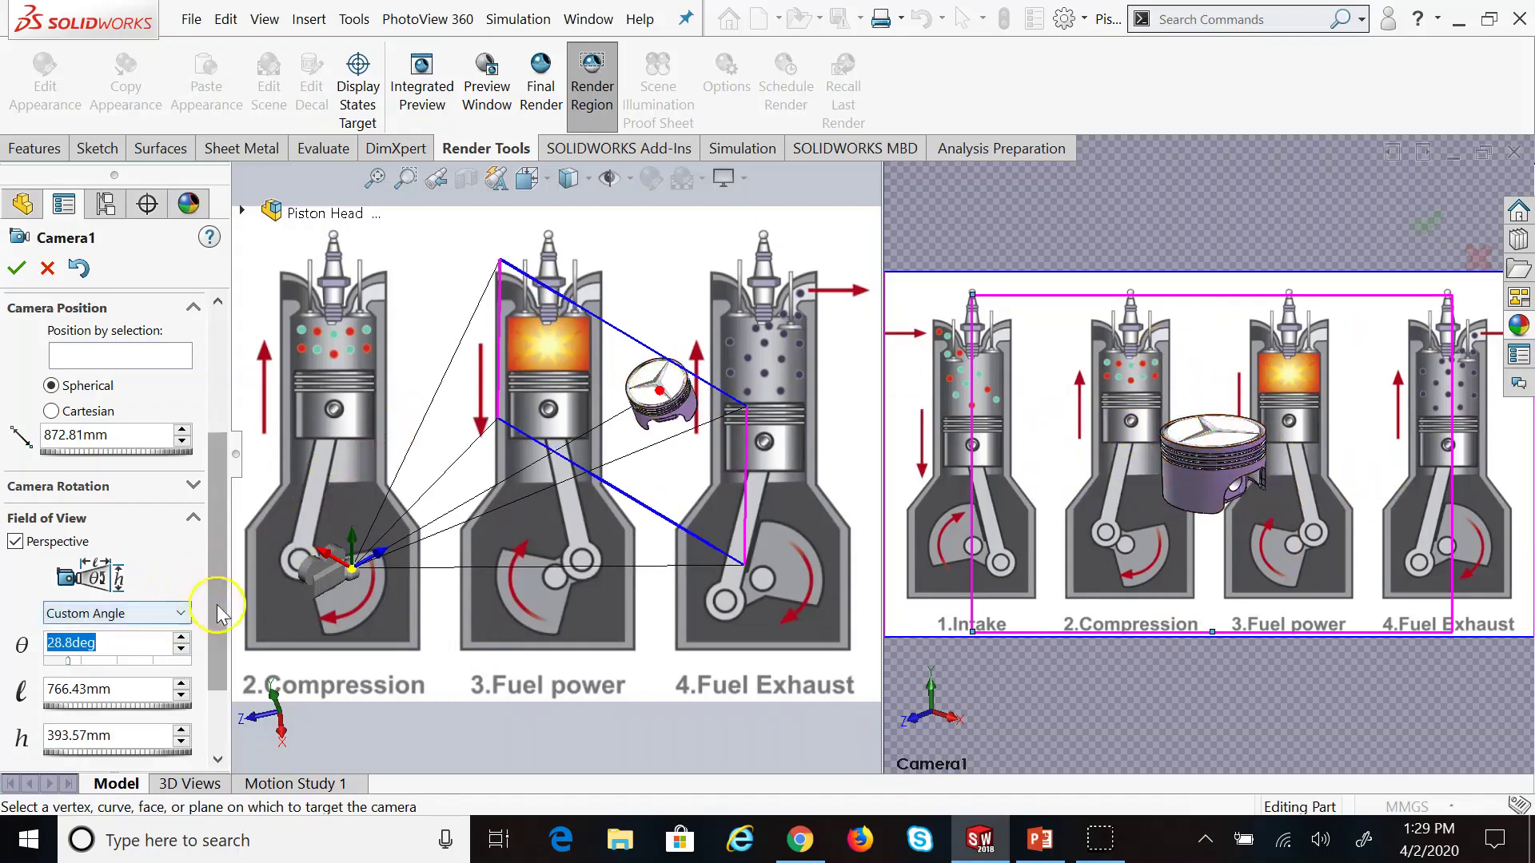
Extend the render region in the camera preview over all four engine stages of the background and accept the camera
left_click_drag(227, 591, 232, 430)
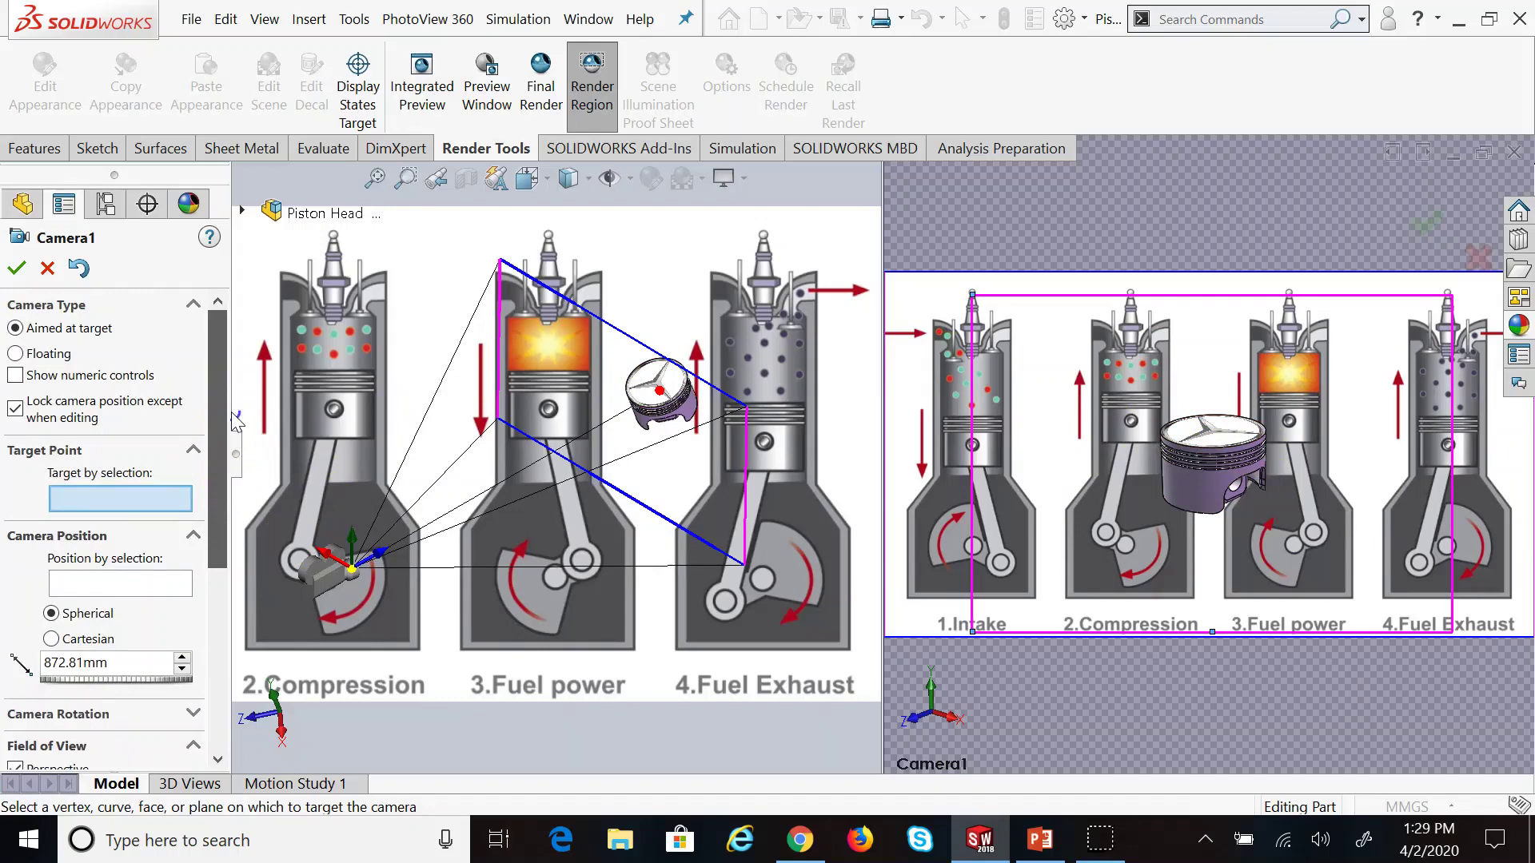
scroll(232, 424, "down", 5)
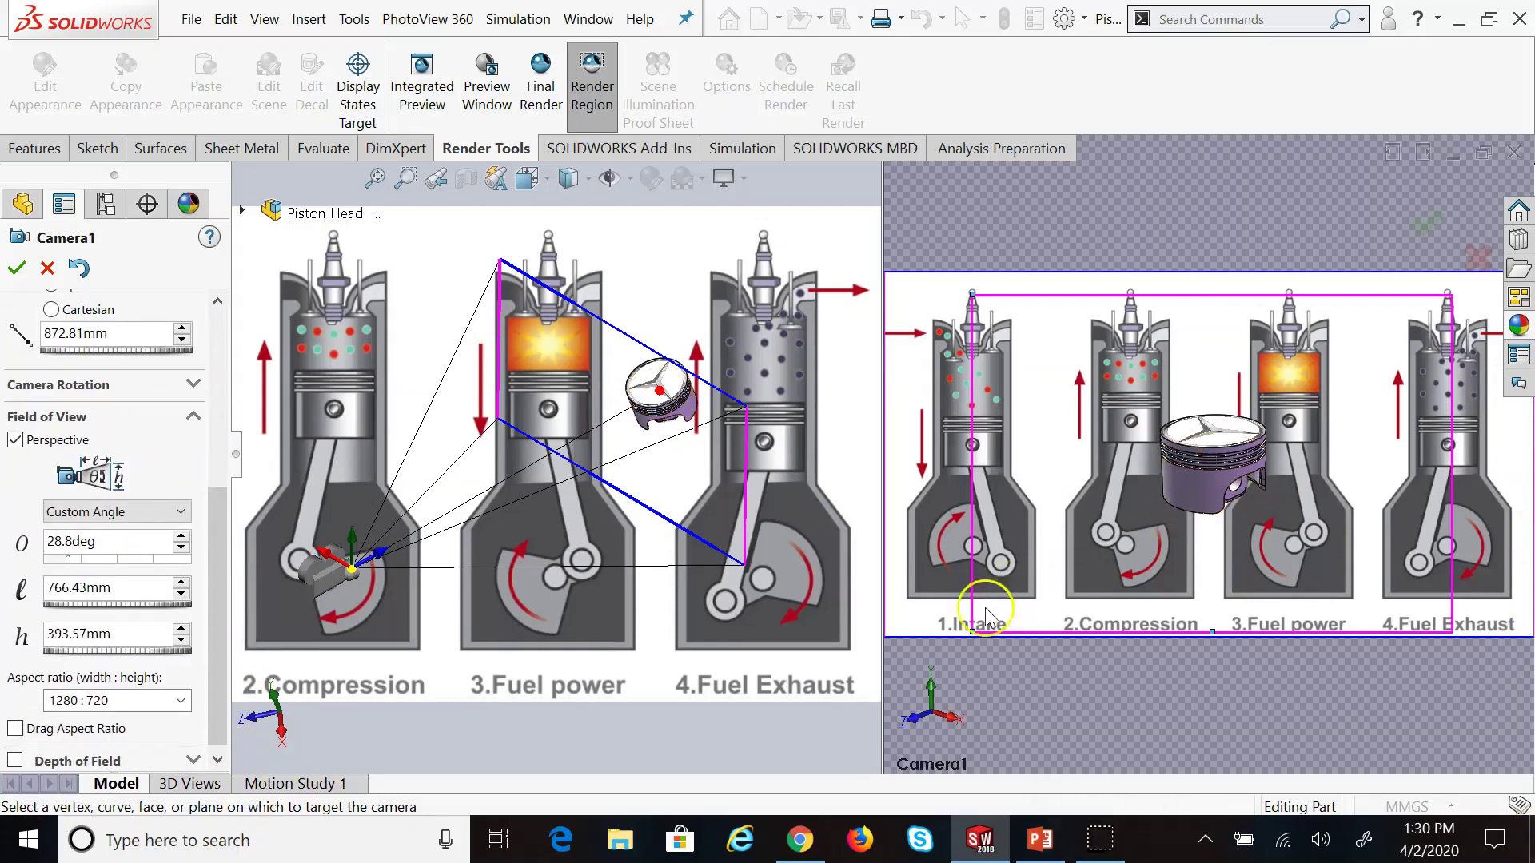
left_click_drag(972, 631, 904, 635)
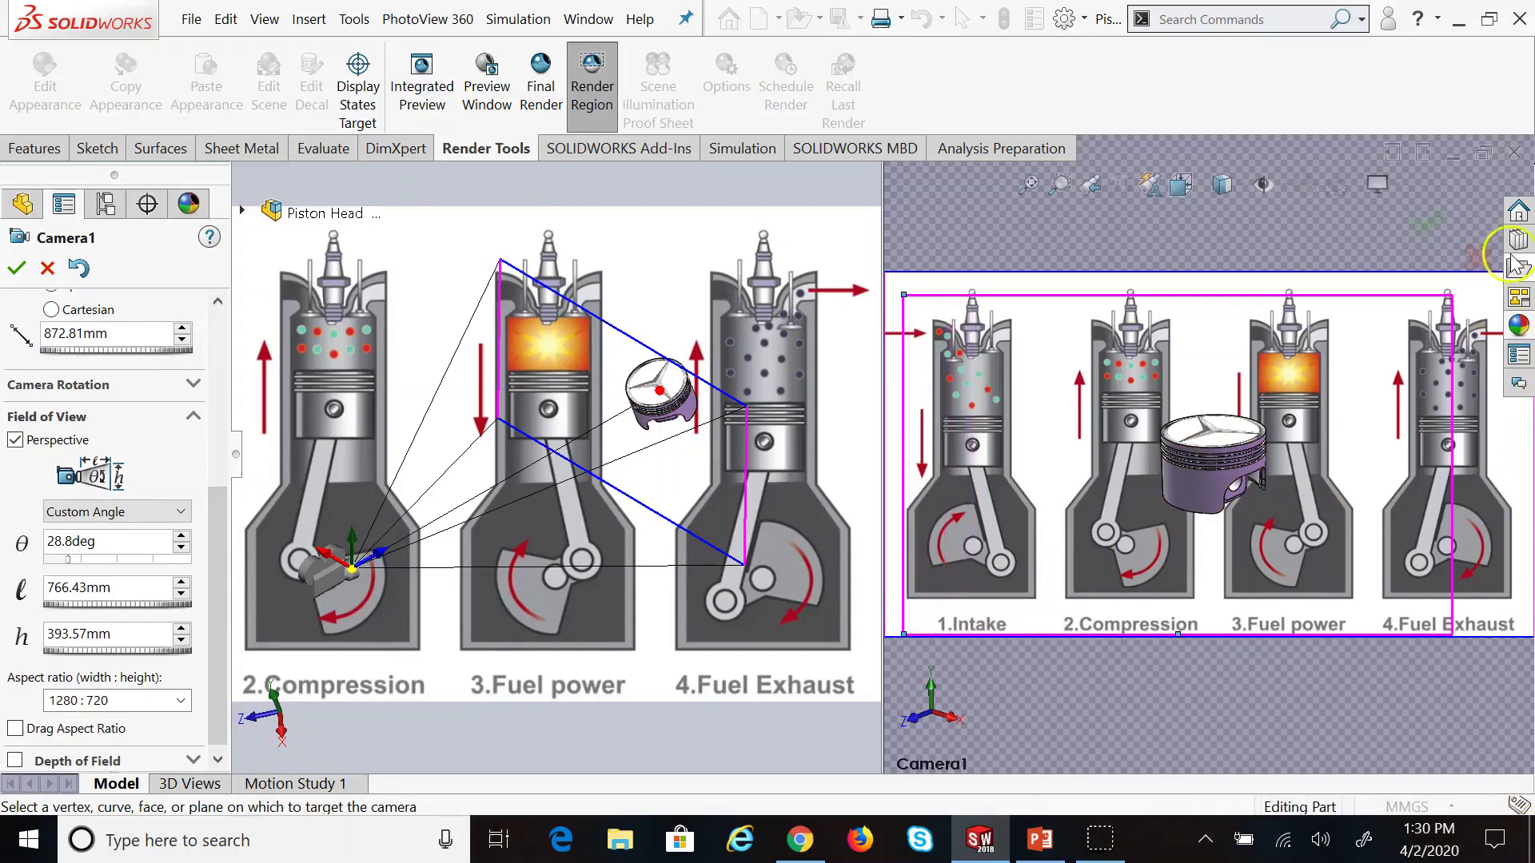
left_click_drag(1454, 298, 1517, 287)
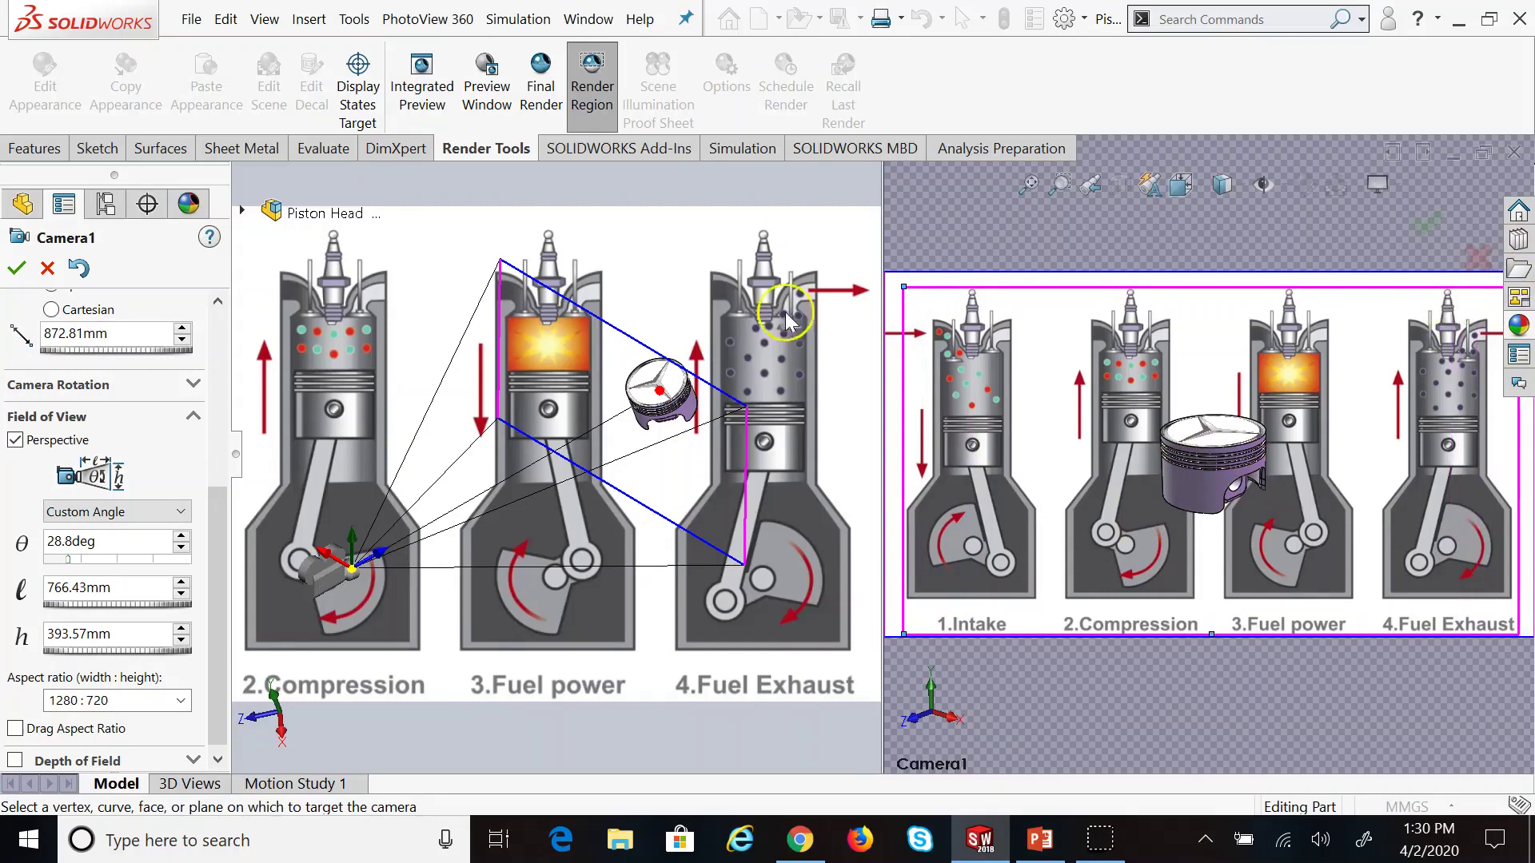
left_click(16, 268)
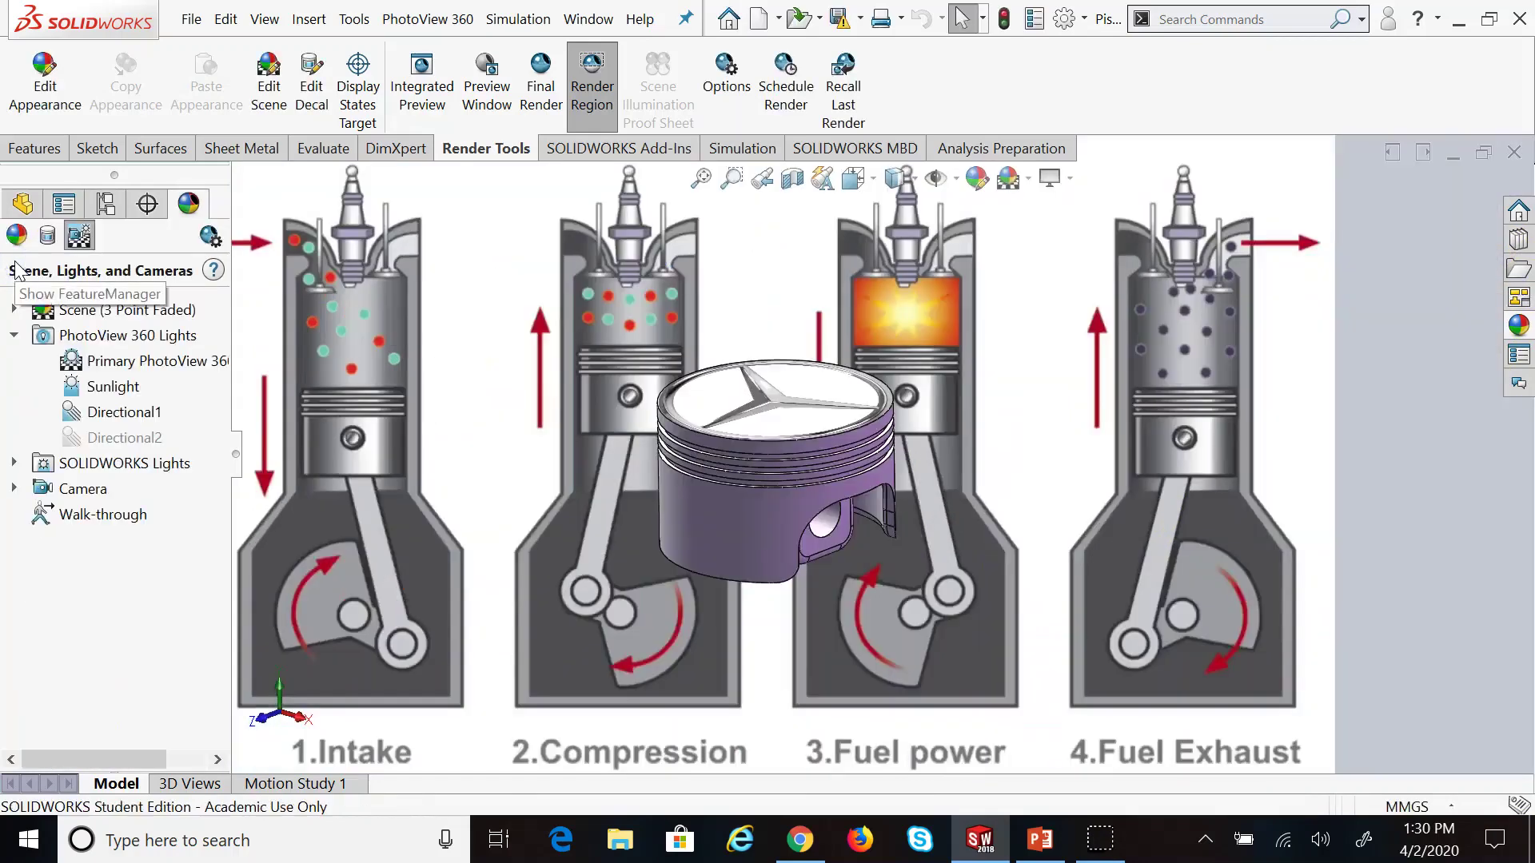
left_click(64, 491)
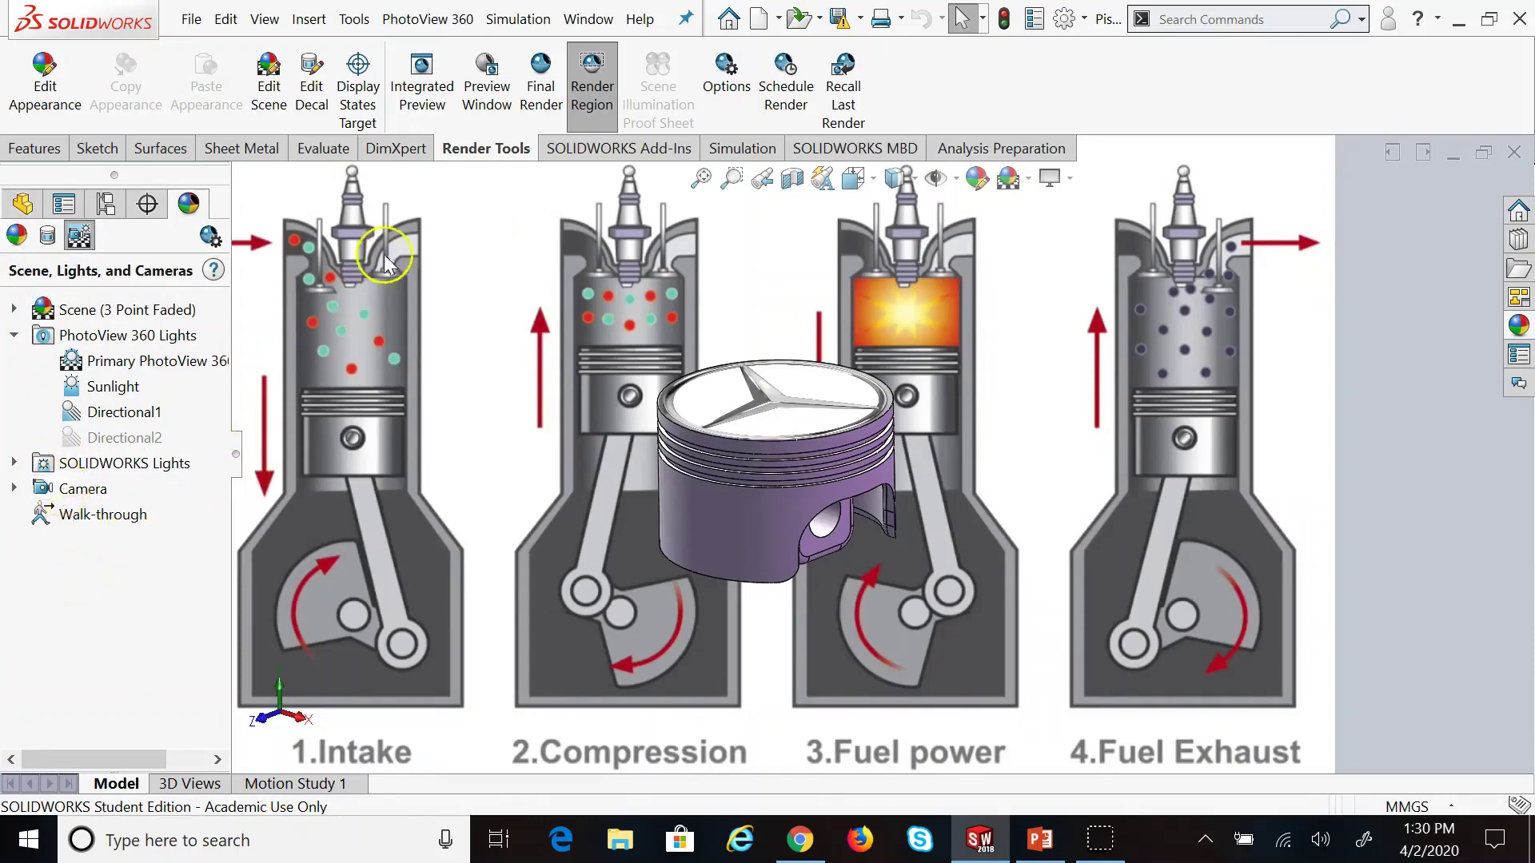
Review the Photo View 360 Rendering Options slide in PowerPoint and return to SOLIDWORKS
left_click(1040, 840)
left_click(120, 785)
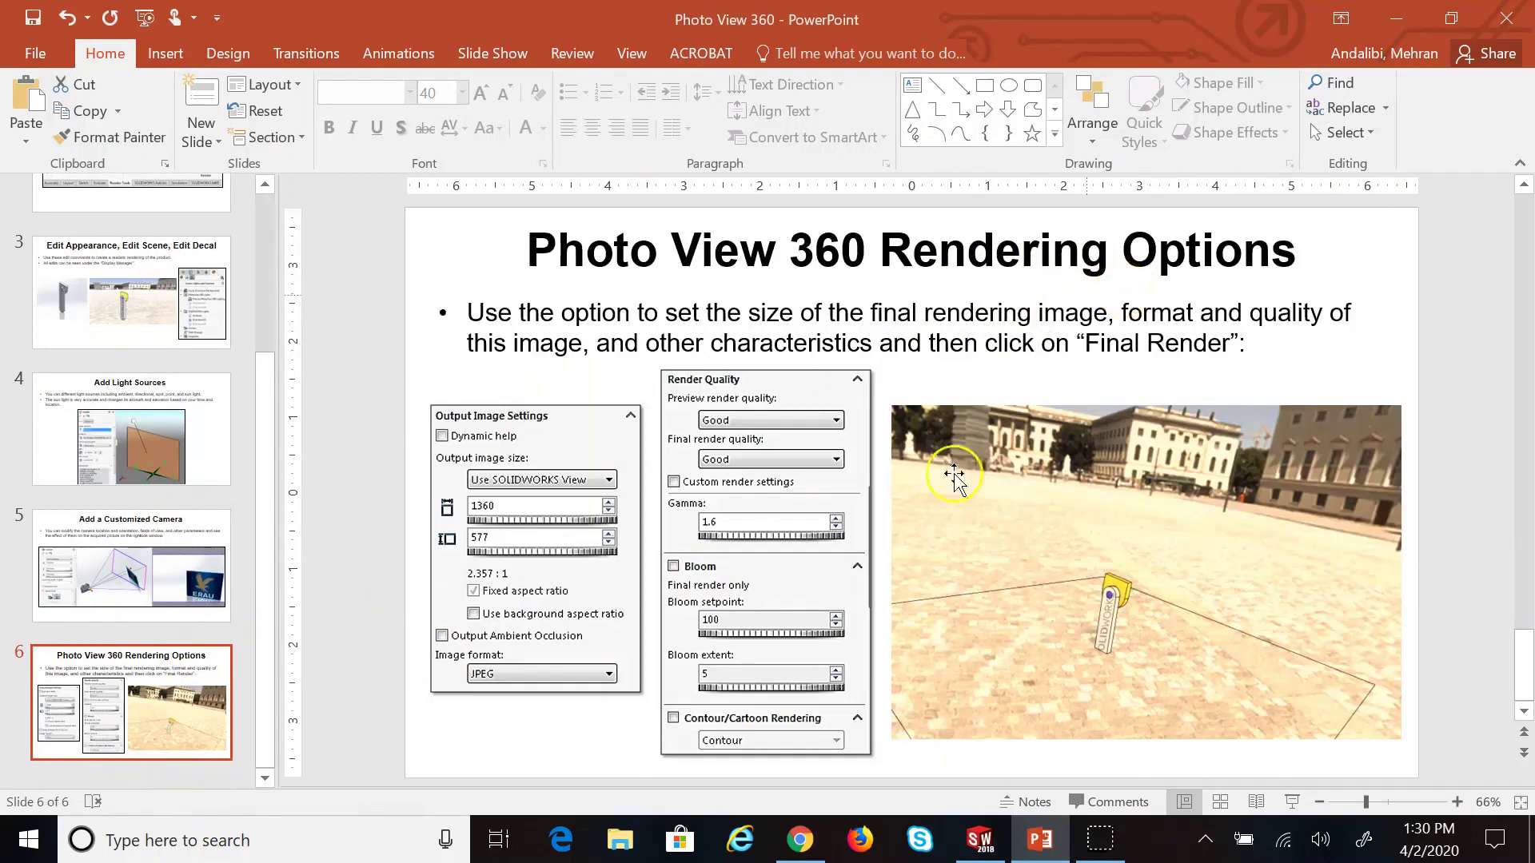
left_click(979, 839)
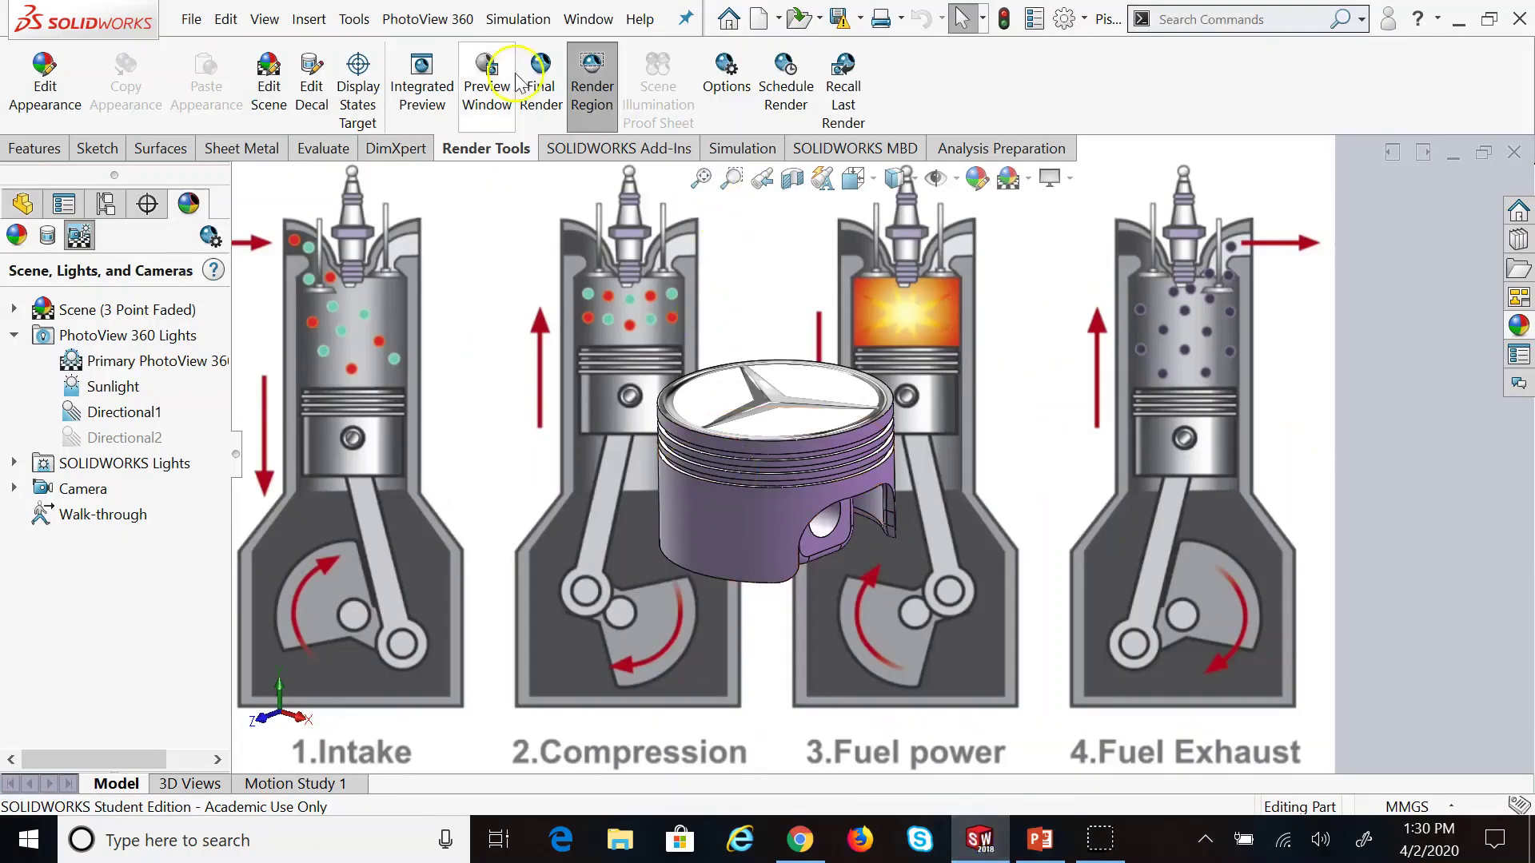
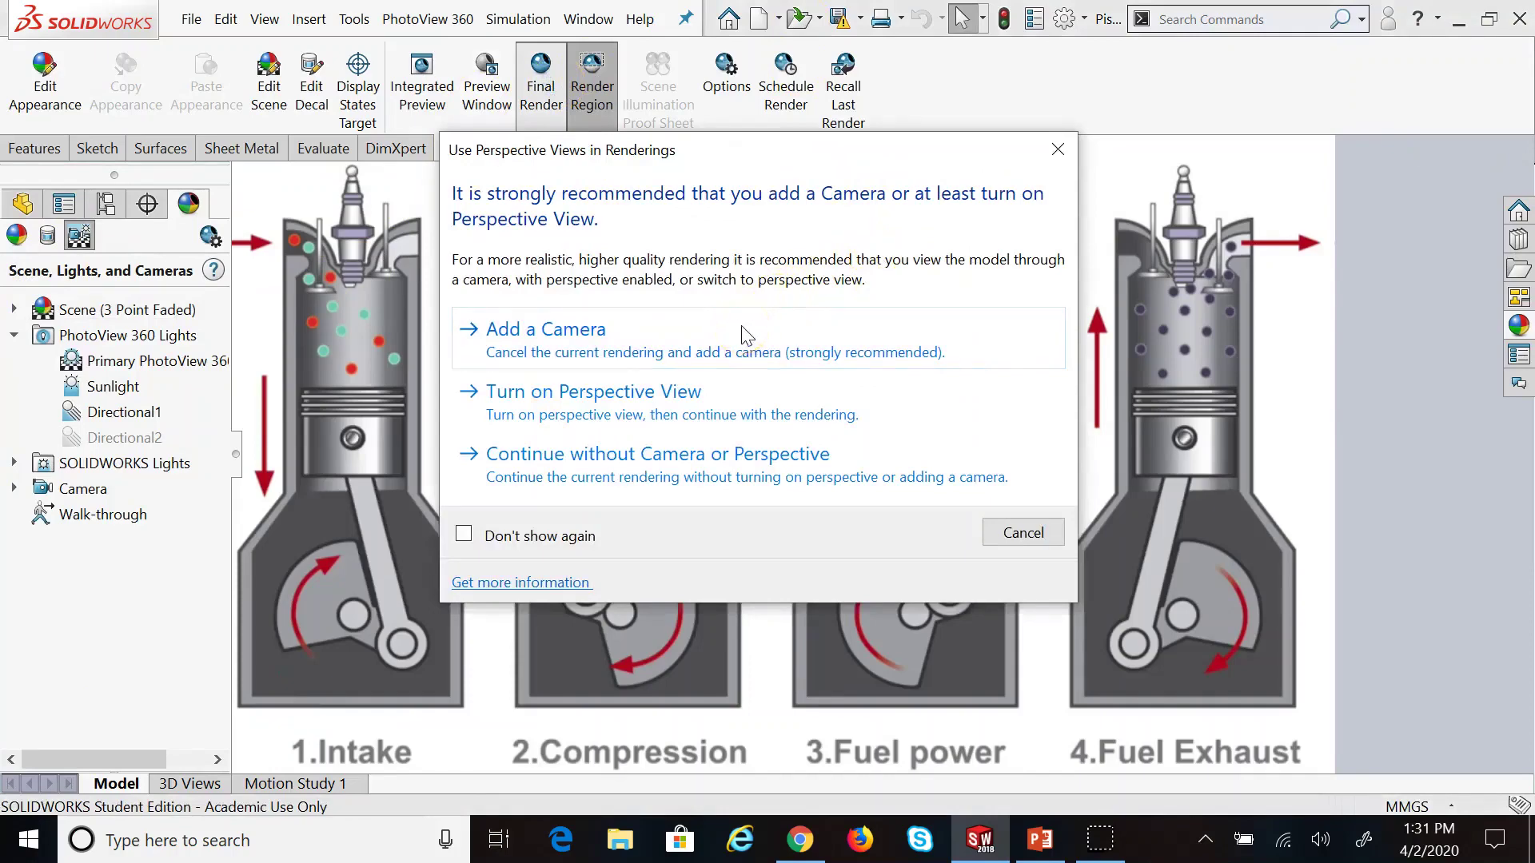
Add a second camera as recommended for the final render and accept it with its default settings
left_click(741, 328)
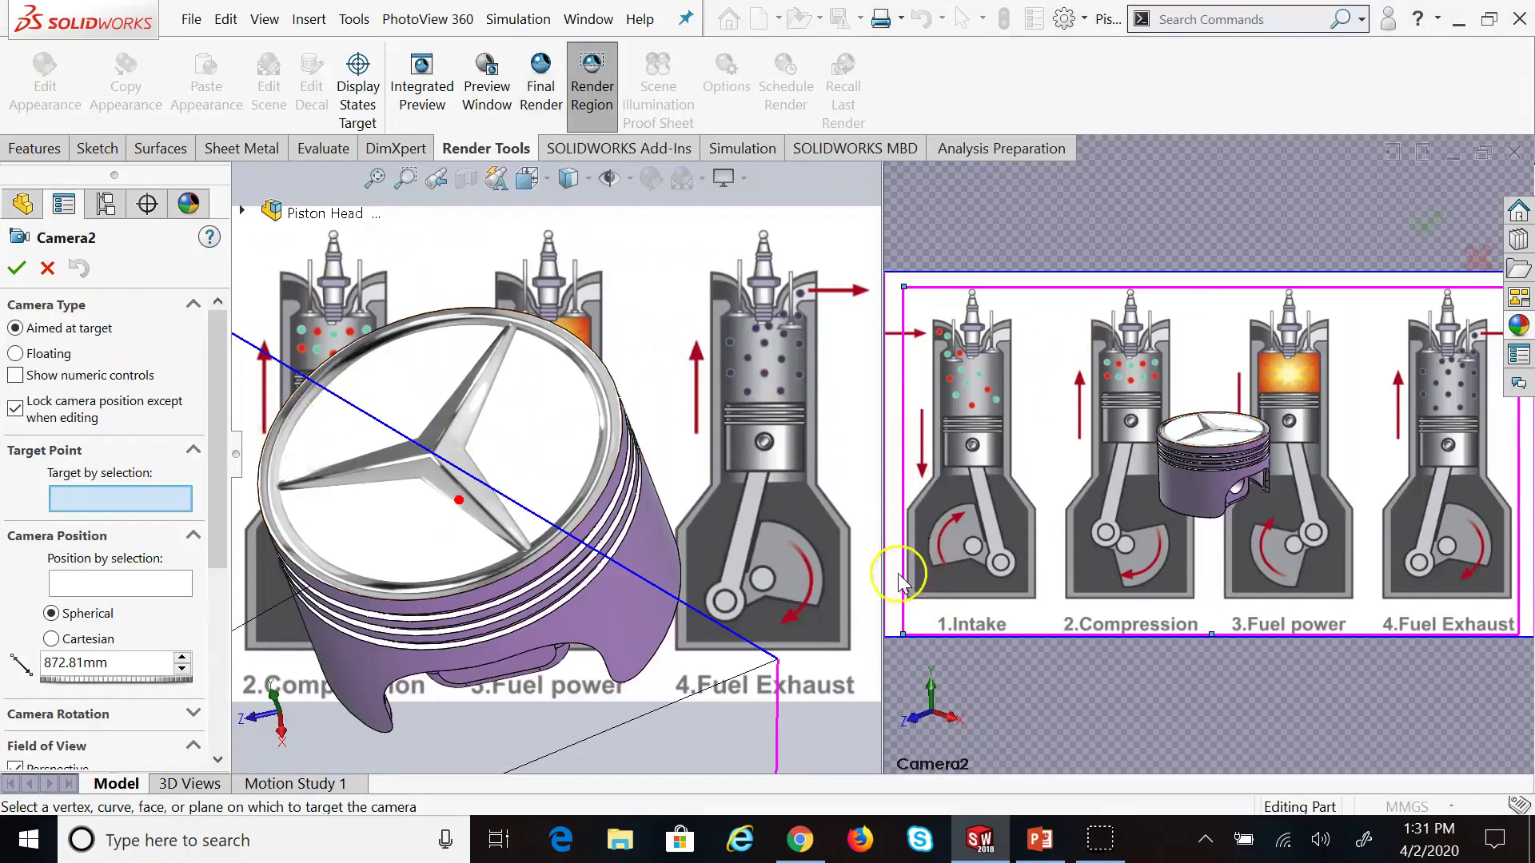
left_click(903, 636)
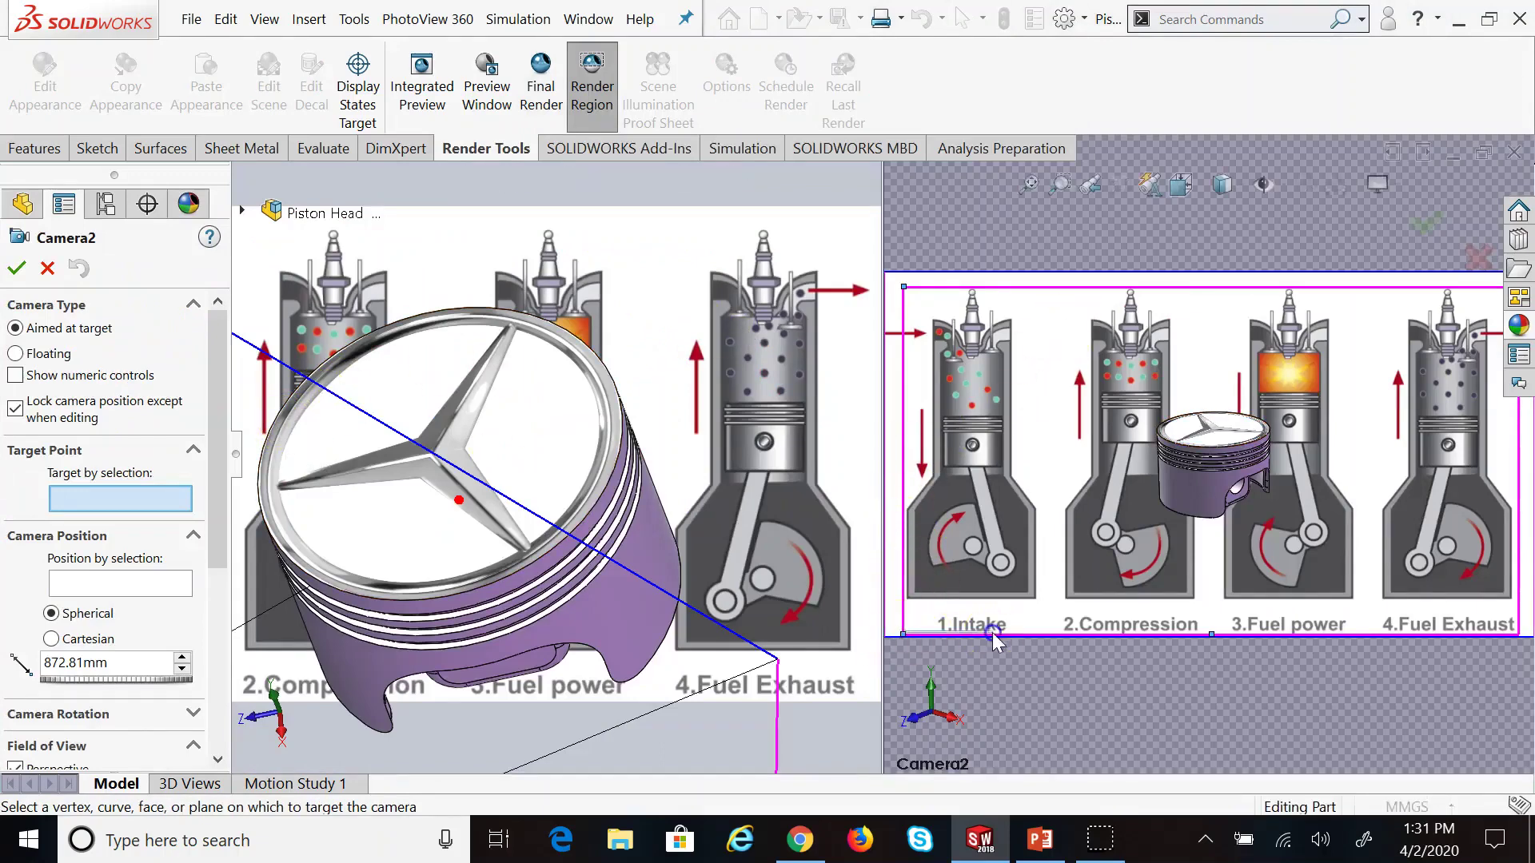
left_click(18, 270)
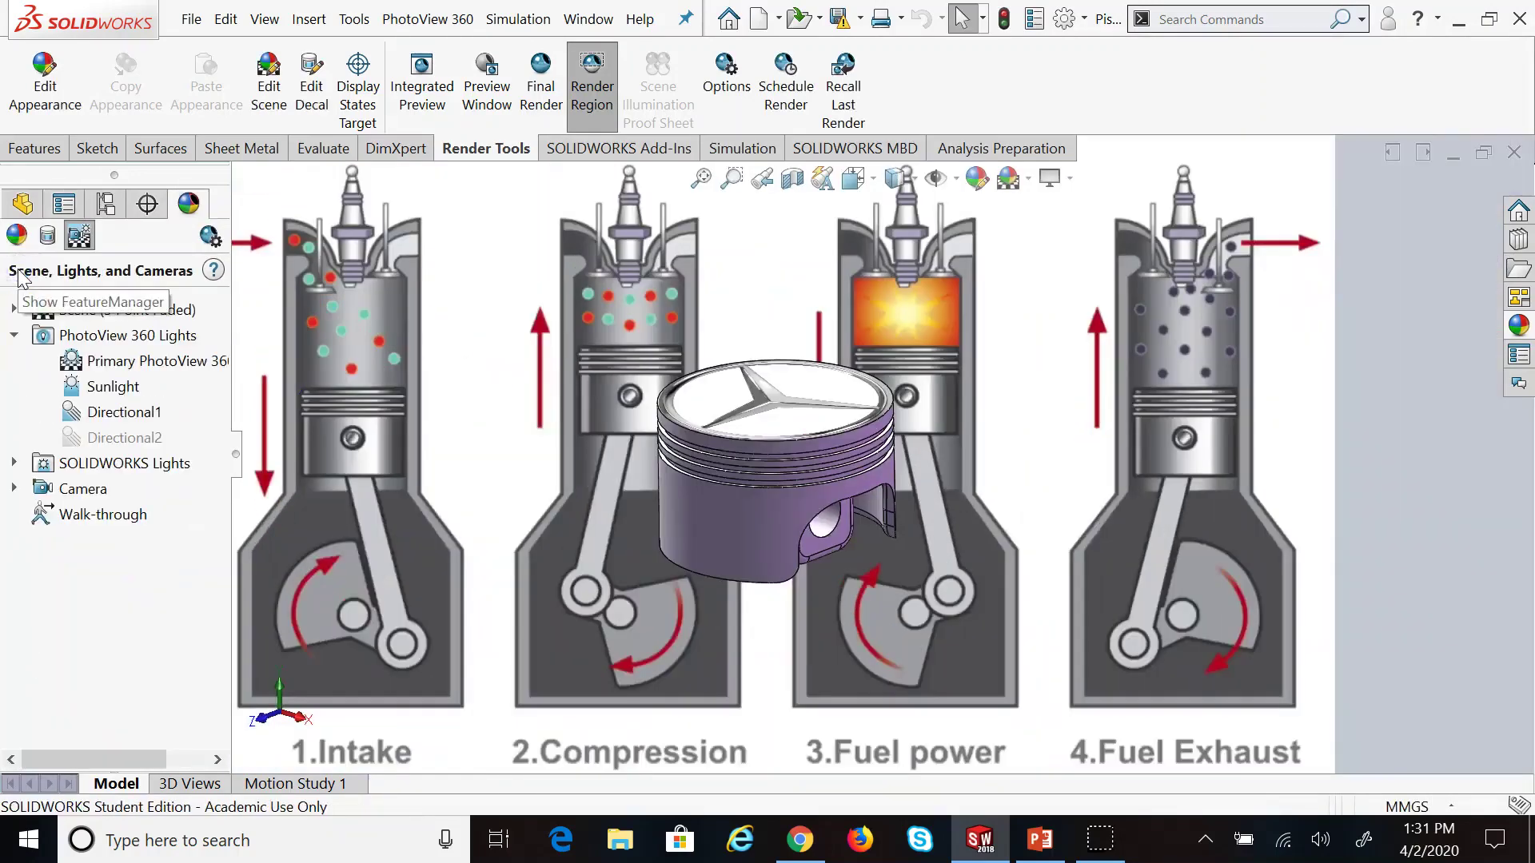
Run the final render and save the image to the Desktop as the PNG file Untitled
left_click(542, 80)
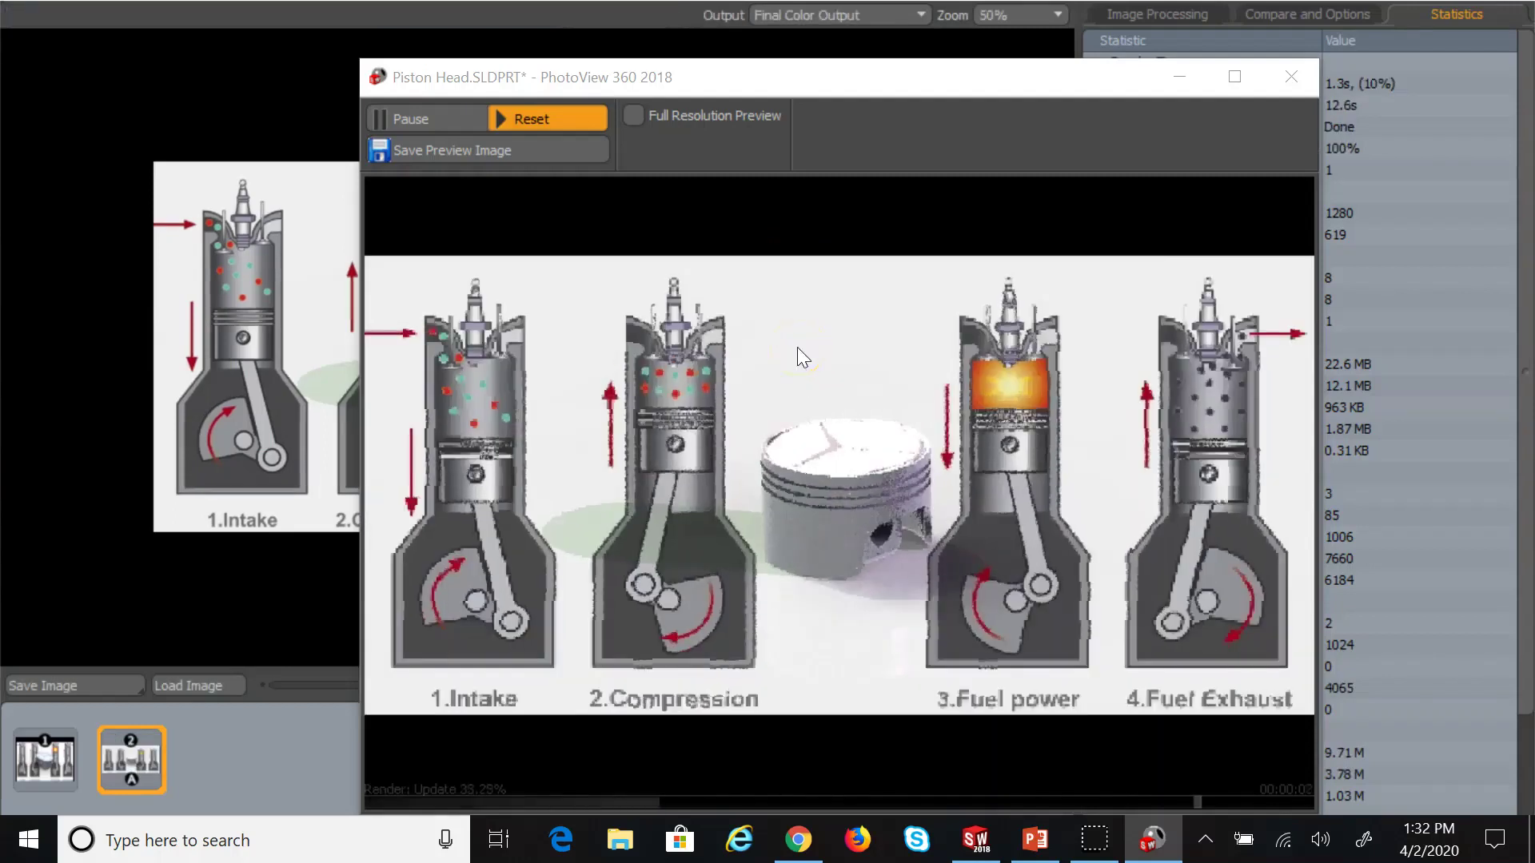
left_click(888, 370)
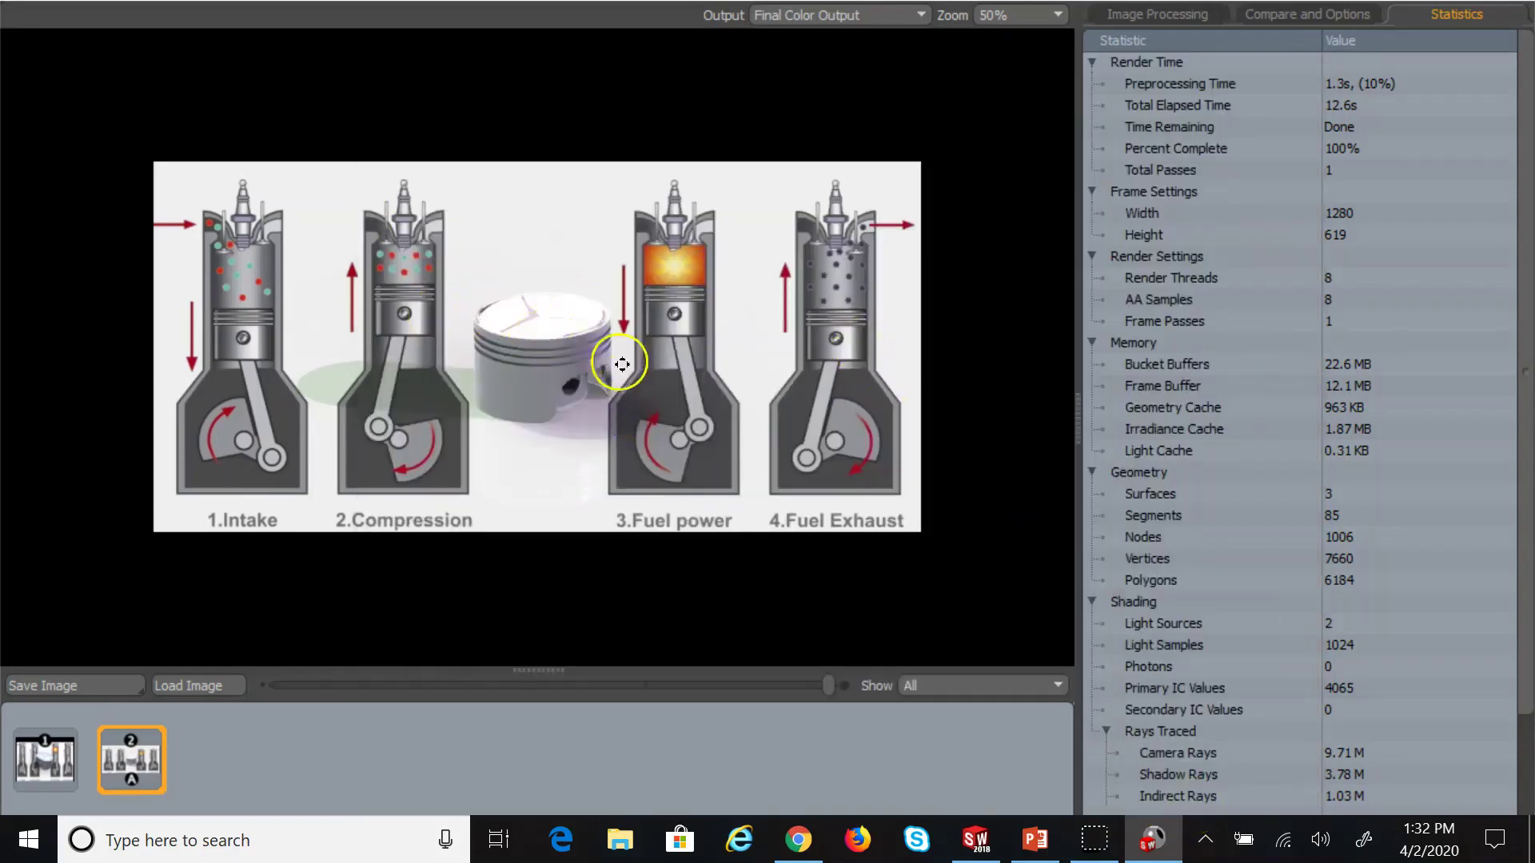
left_click(83, 687)
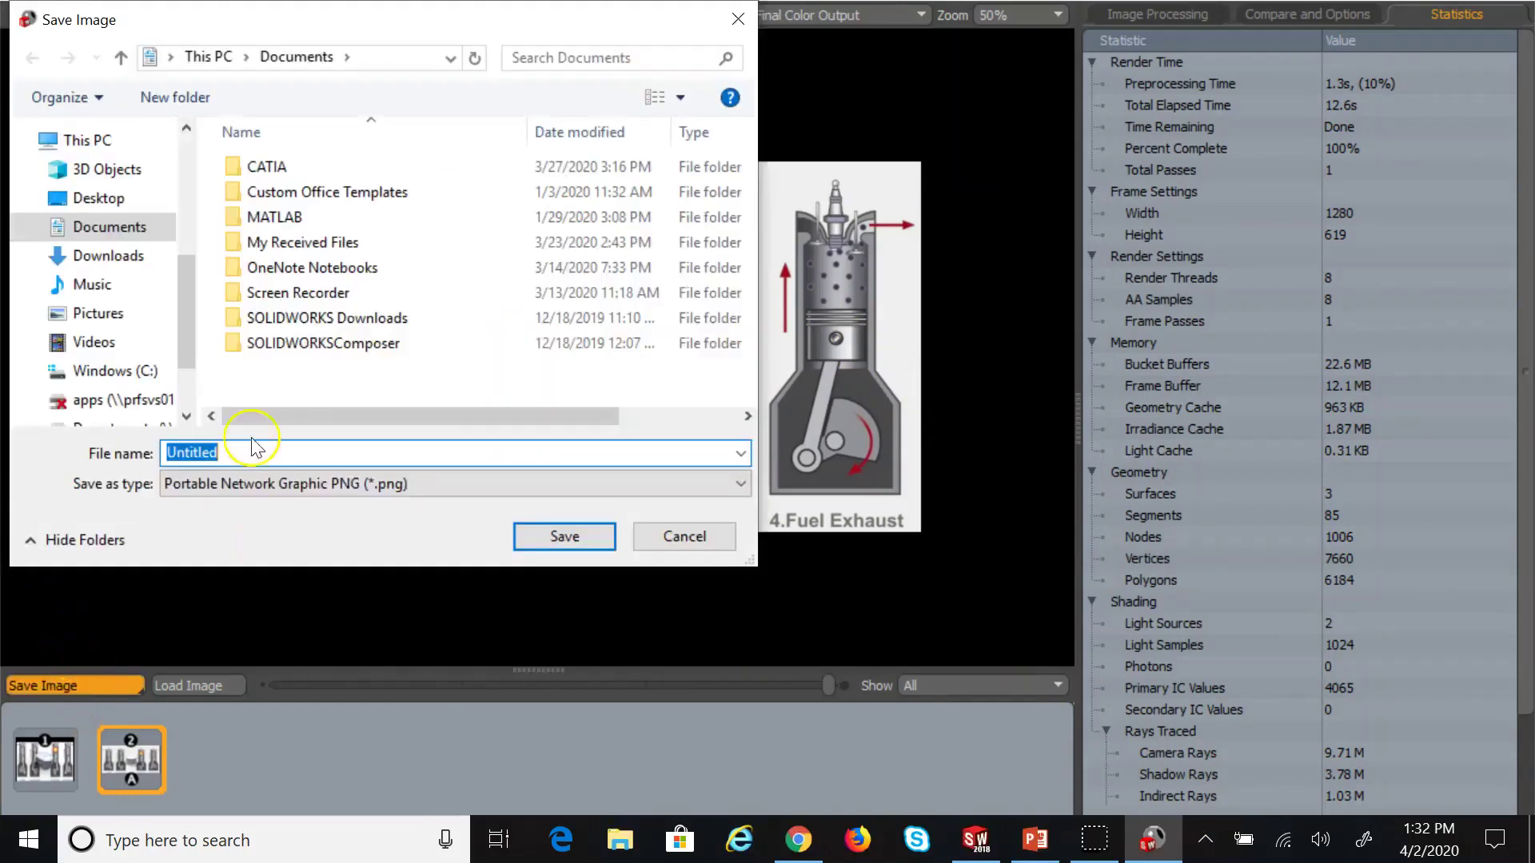
left_click(98, 198)
left_click(518, 532)
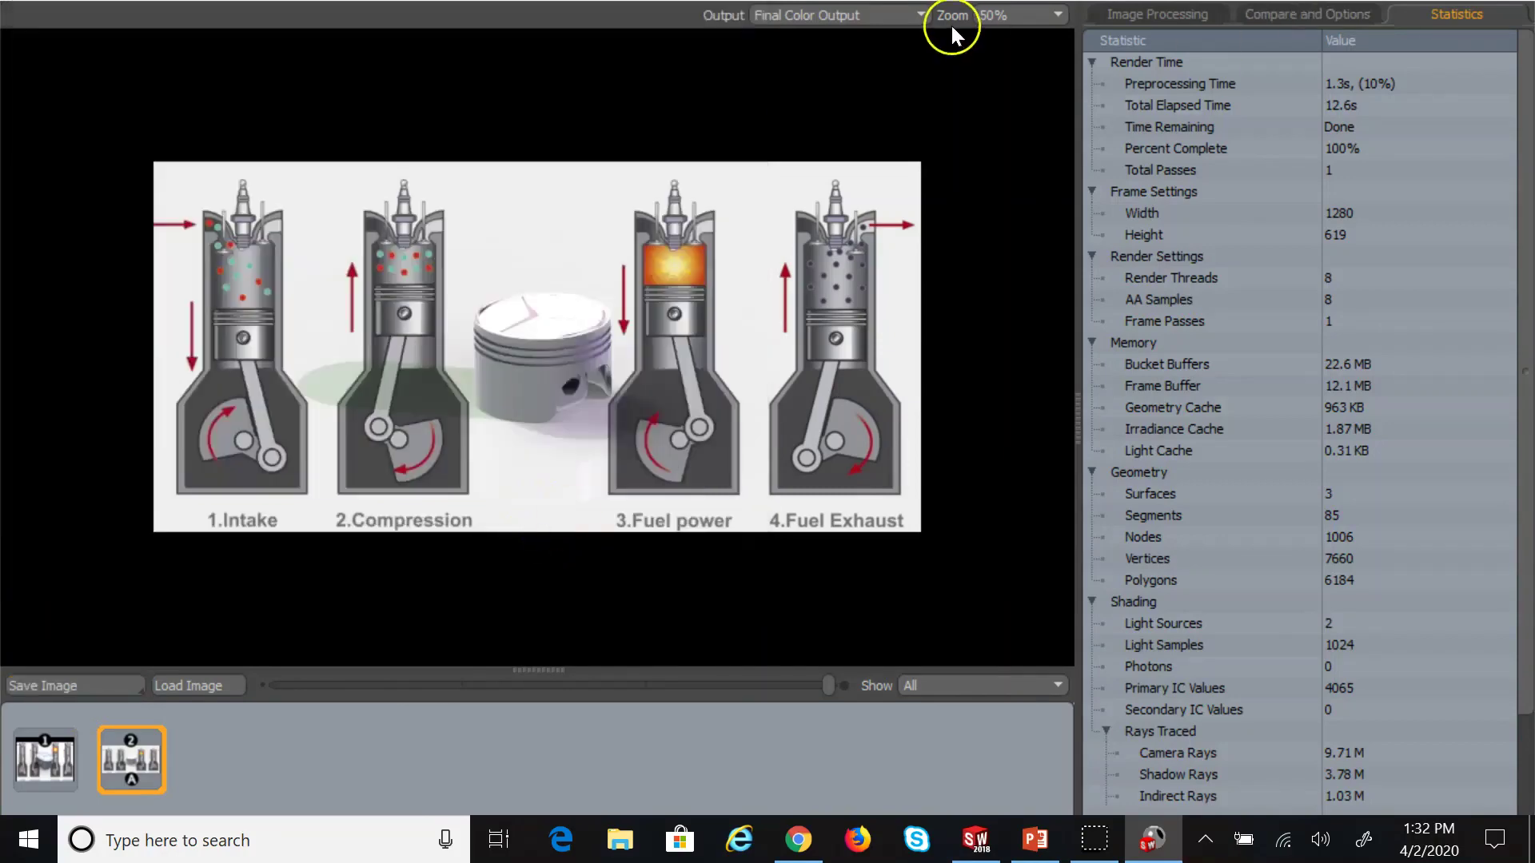
Examine the final render at 100% zoom and close the PhotoView 360 preview window
left_click(991, 15)
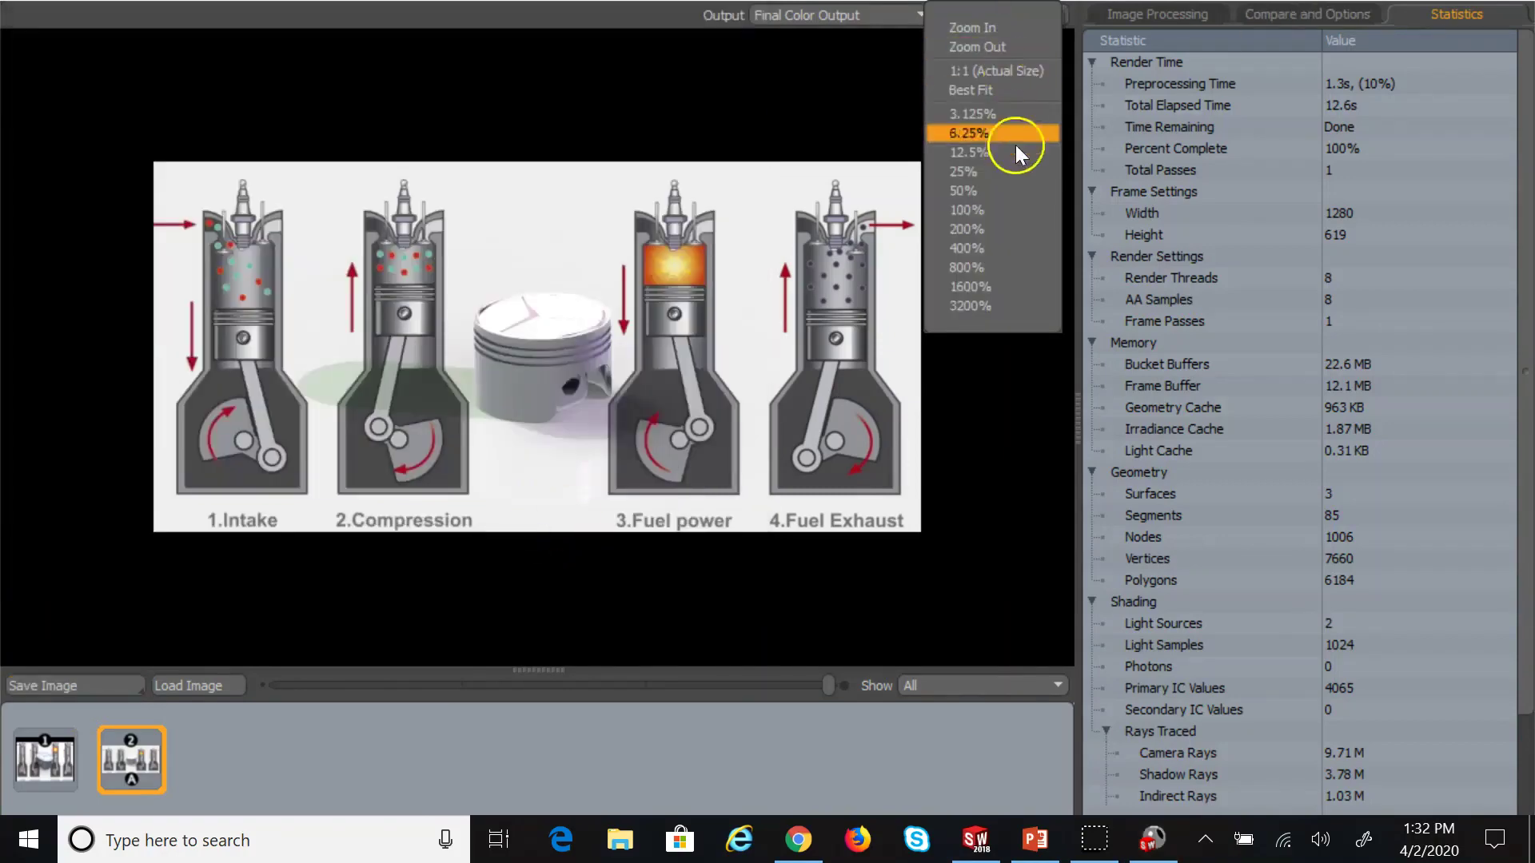
left_click(999, 207)
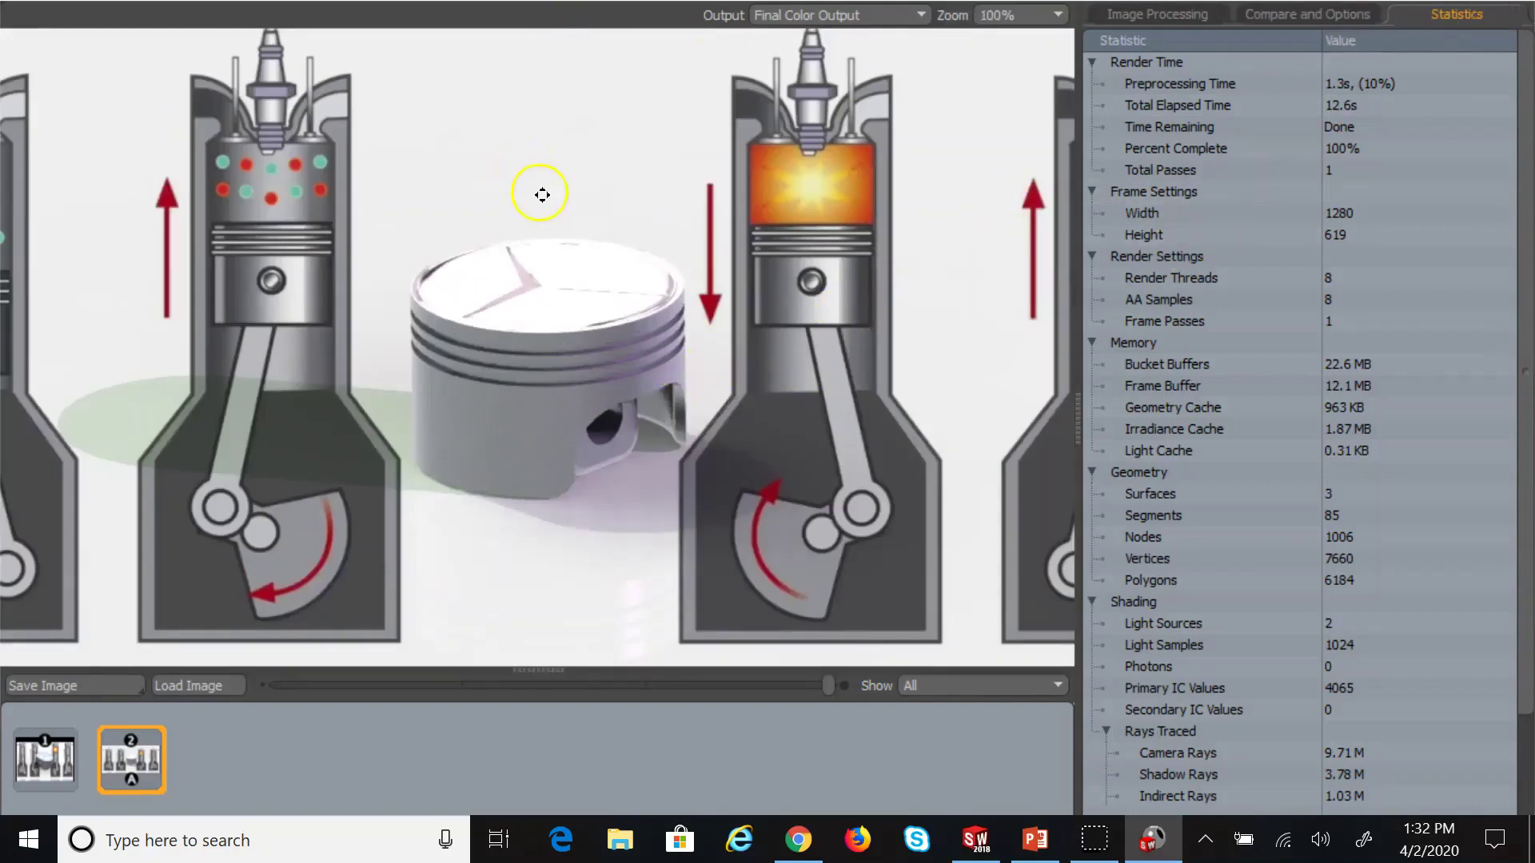
key("alt+Tab")
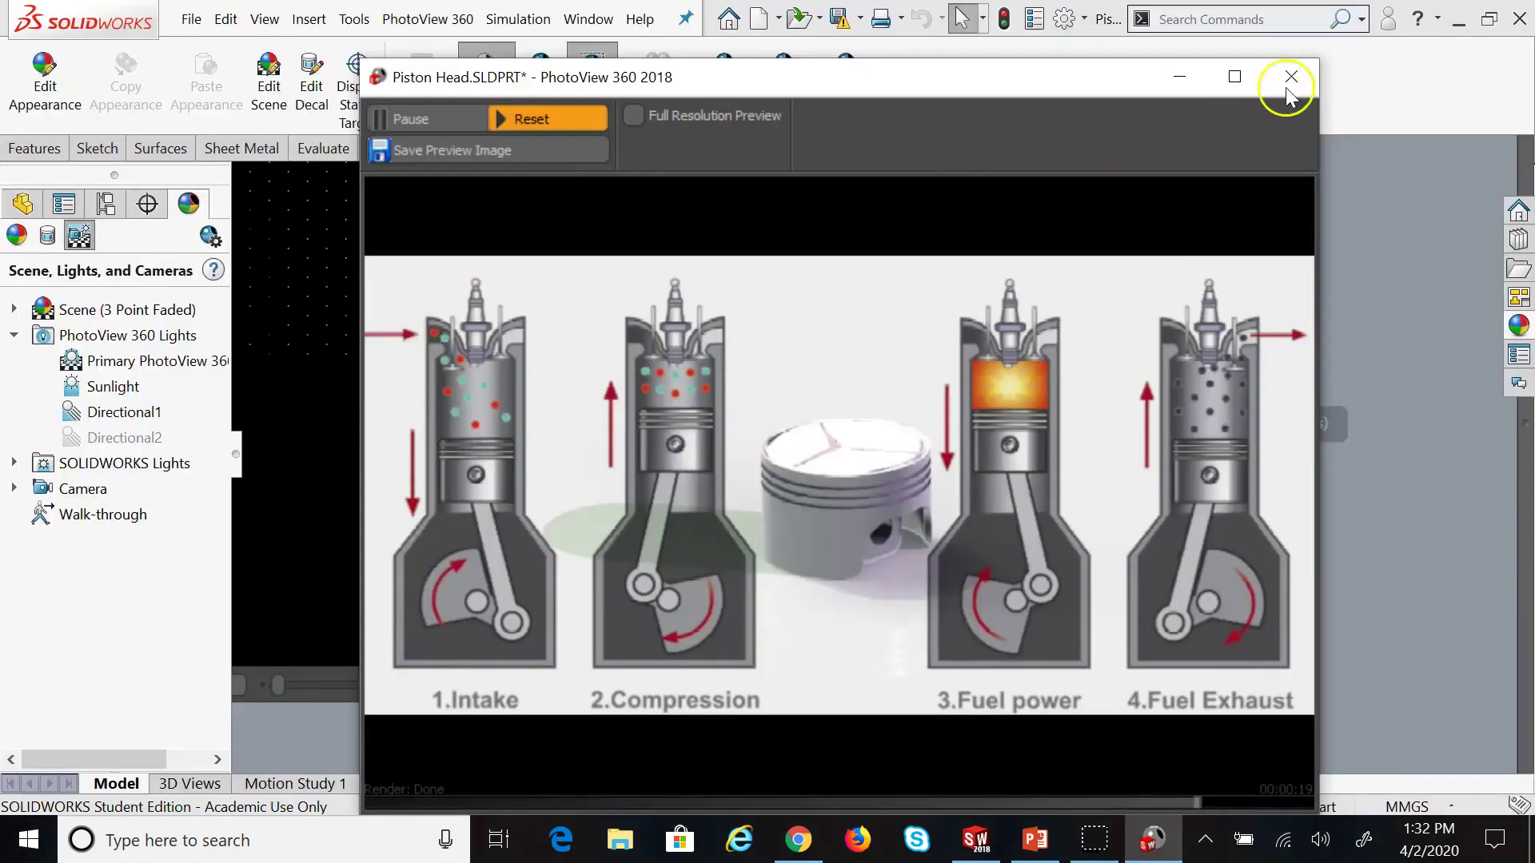
left_click(1289, 82)
View the saved Untitled image from the Windows desktop in Photos and close it
left_click(1457, 21)
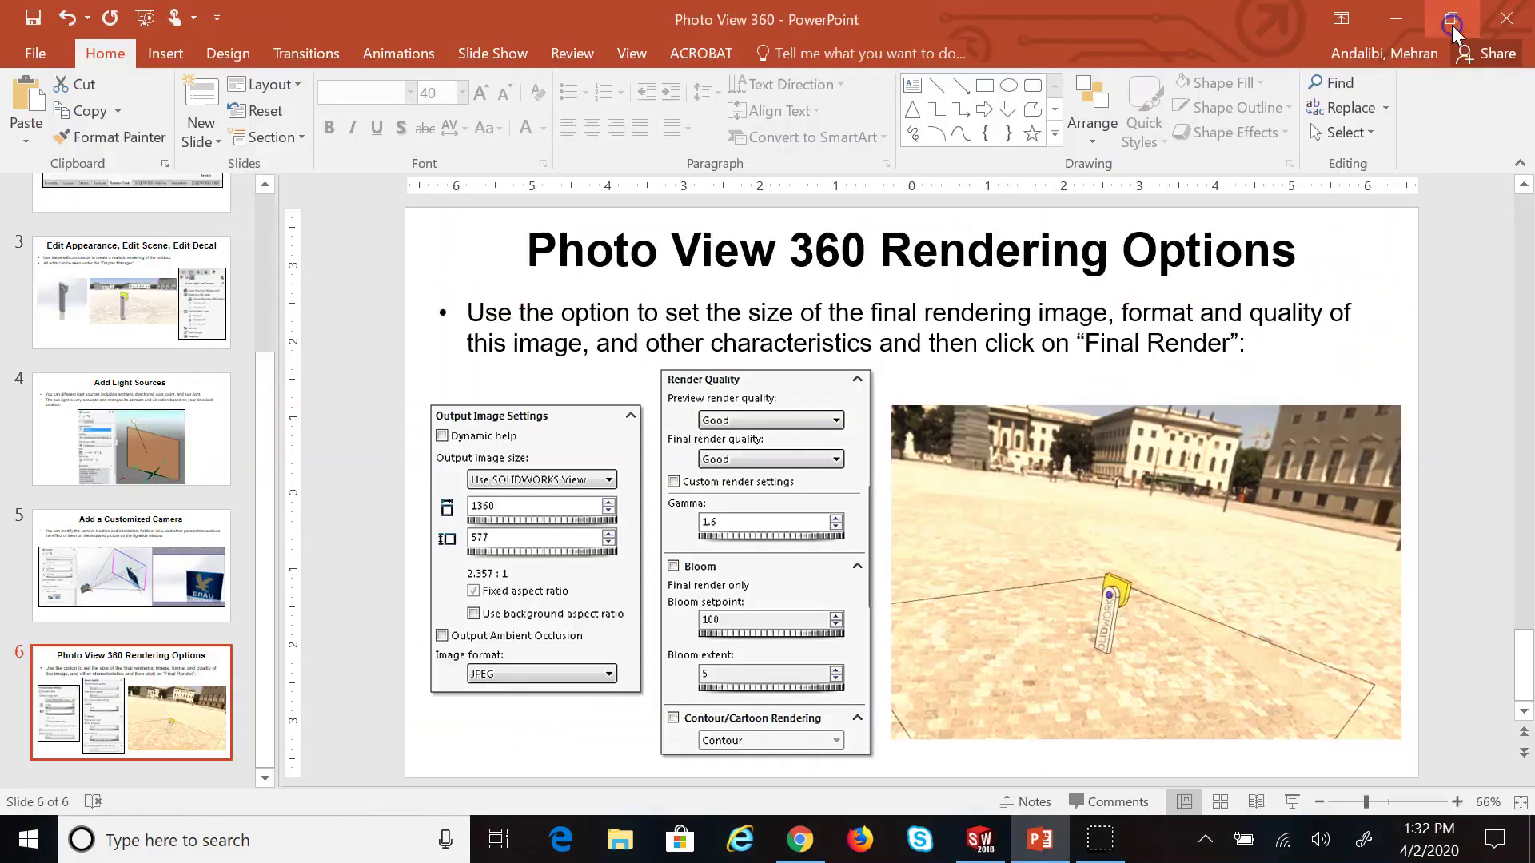
left_click(1418, 18)
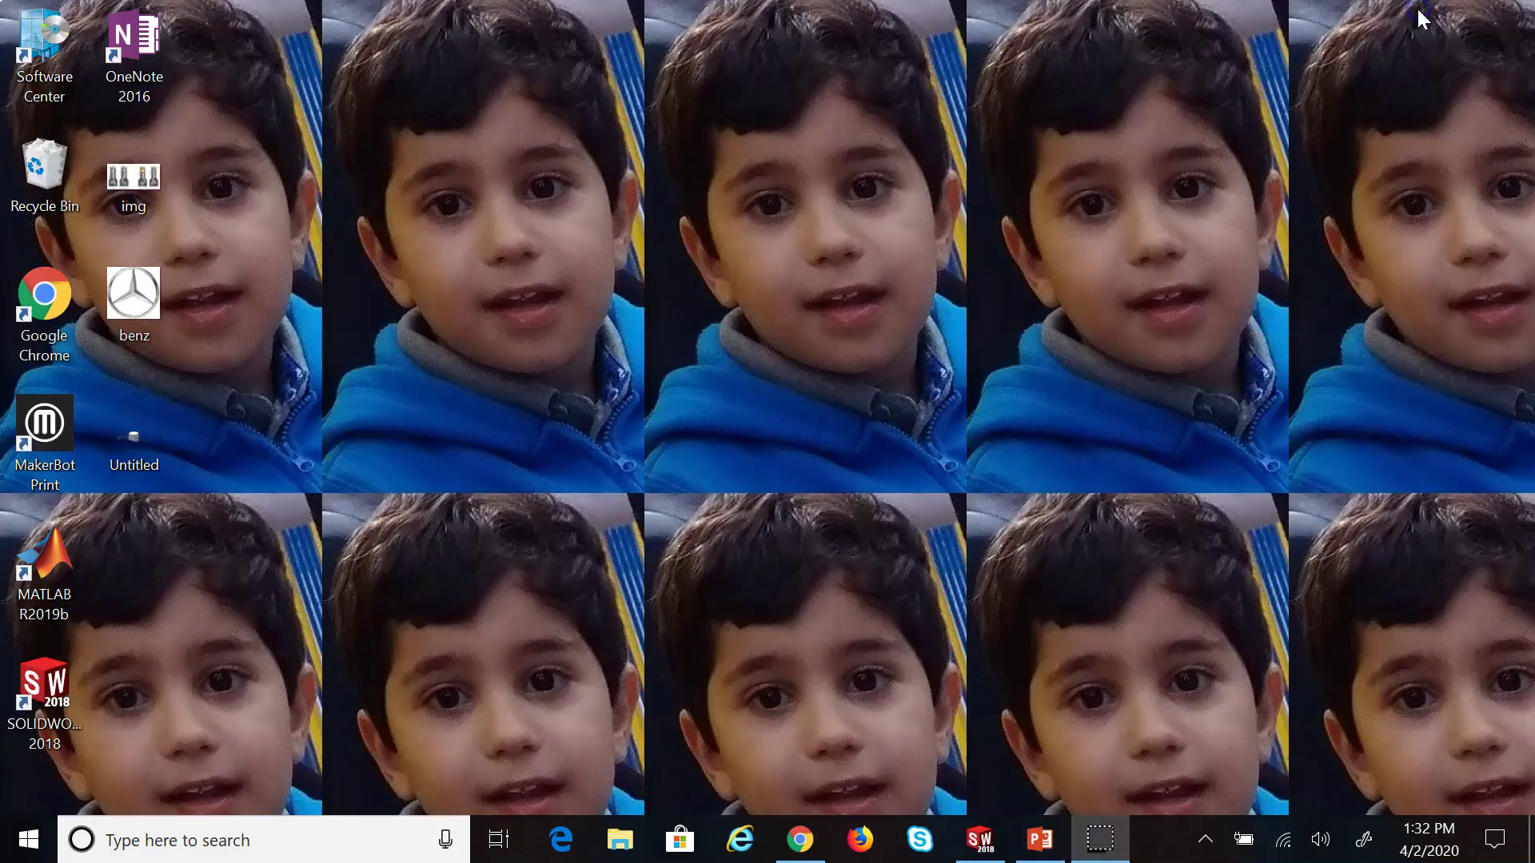
left_click(110, 437)
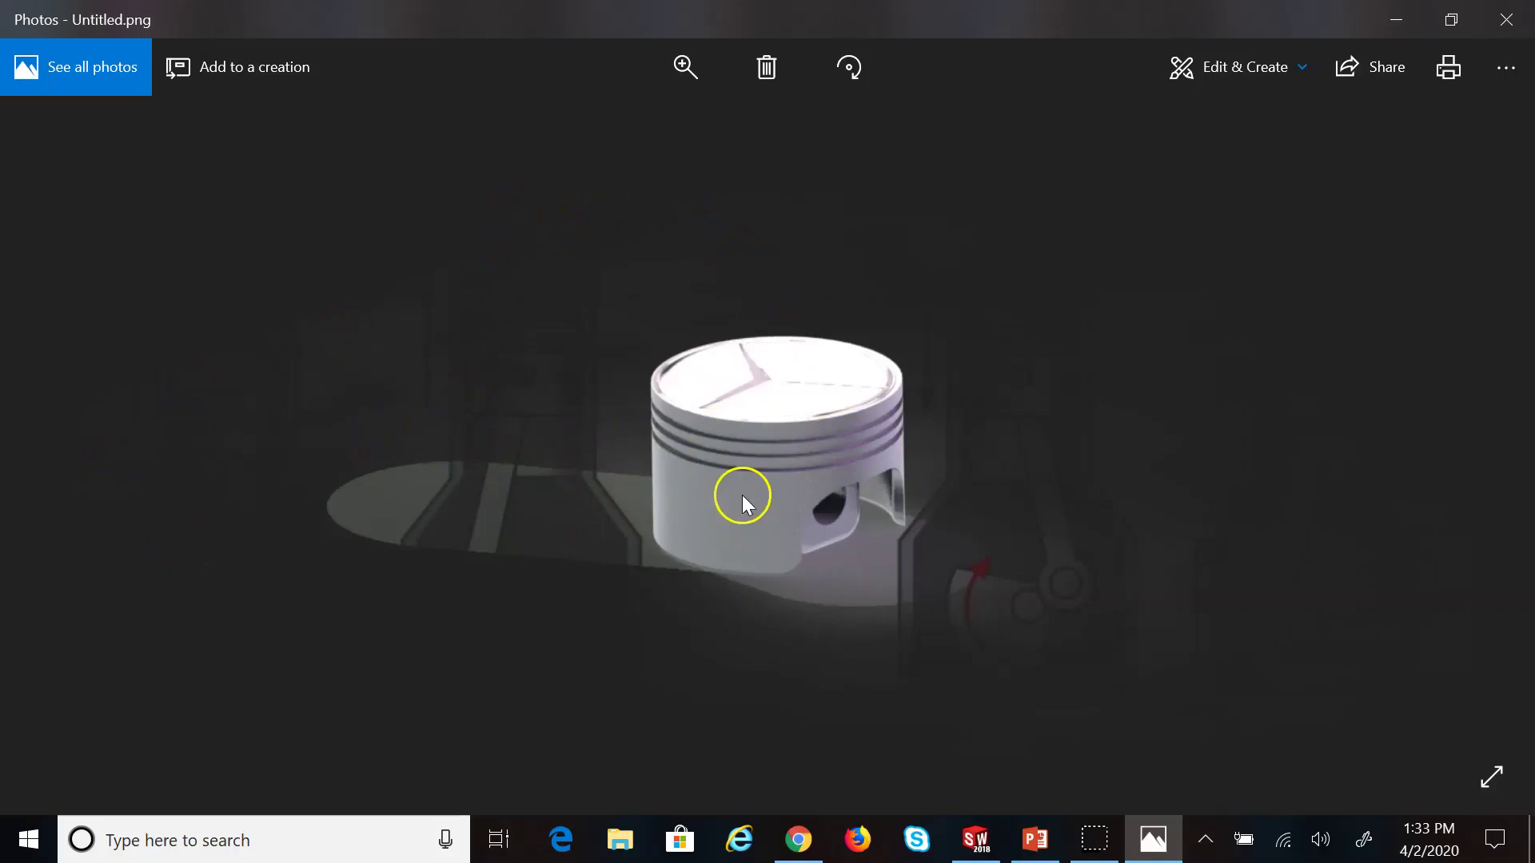
left_click(1492, 33)
Switch back to SOLIDWORKS and delete the Sunlight from the PhotoView 360 lights
left_click(979, 837)
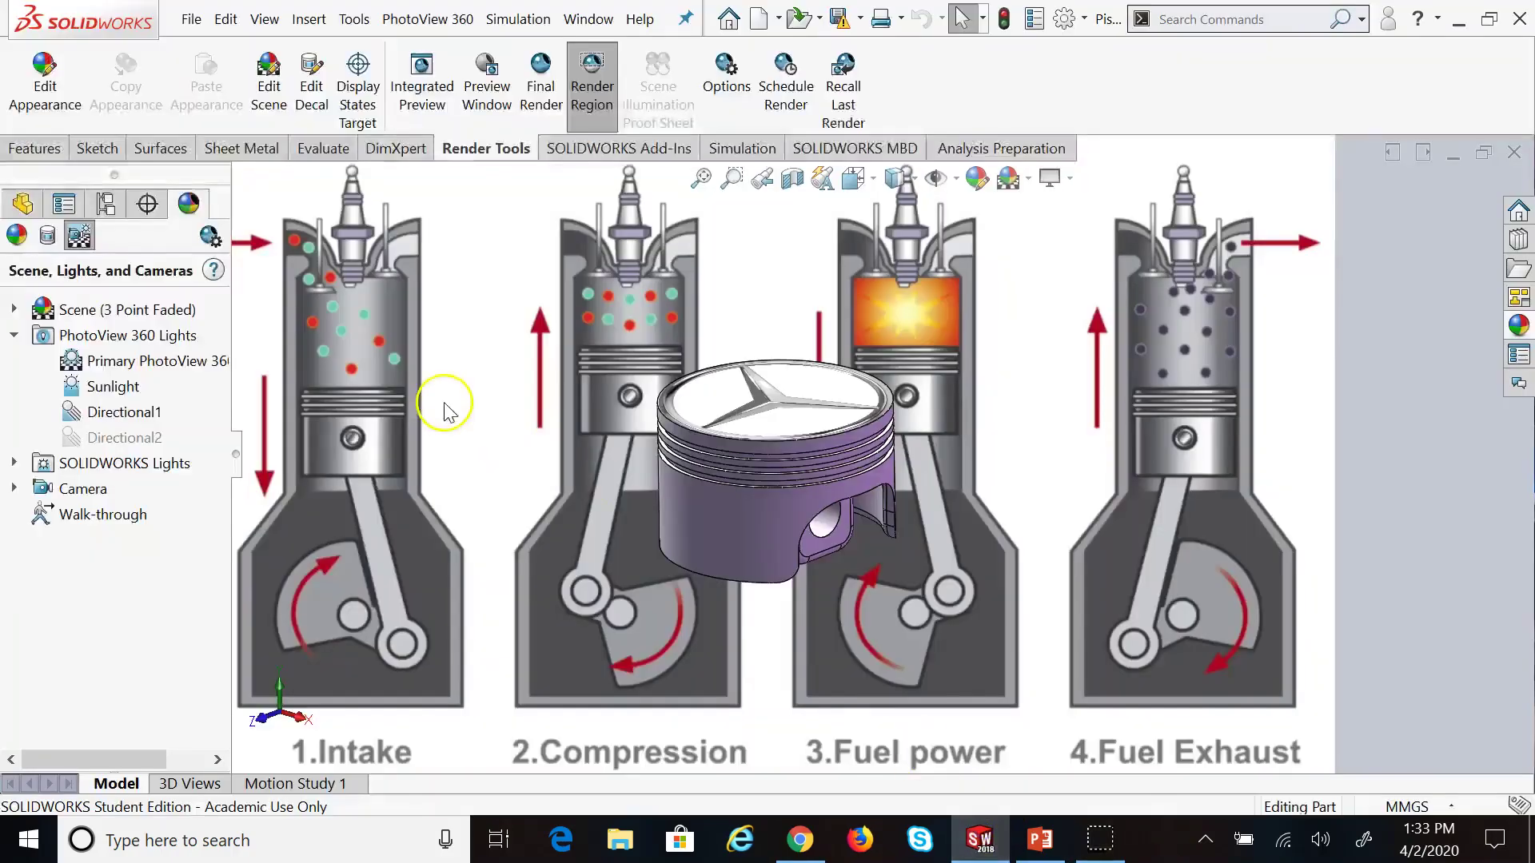
right_click(93, 395)
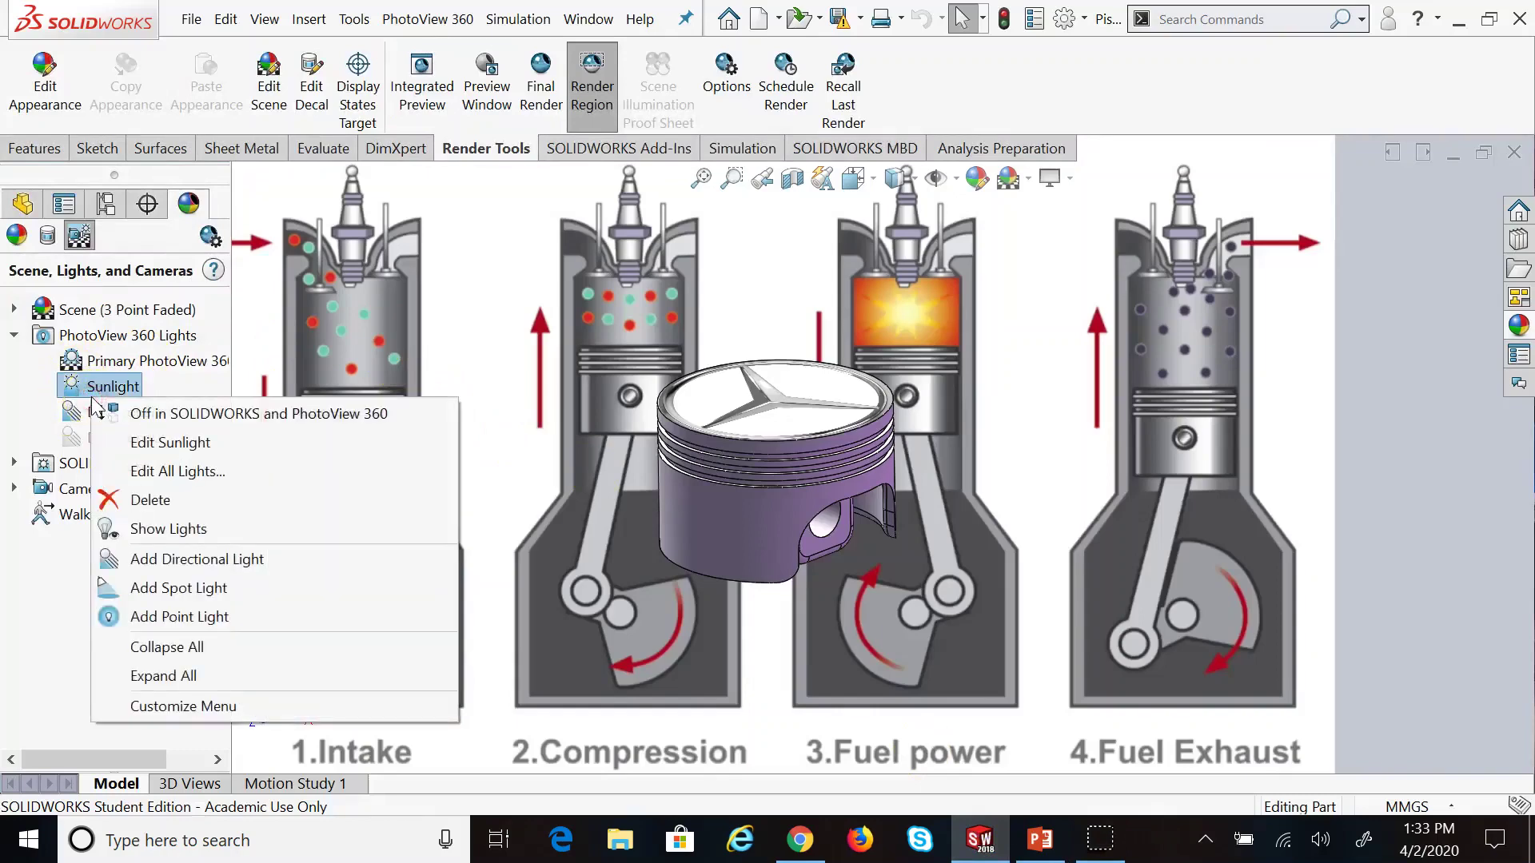
left_click(178, 501)
left_click(916, 154)
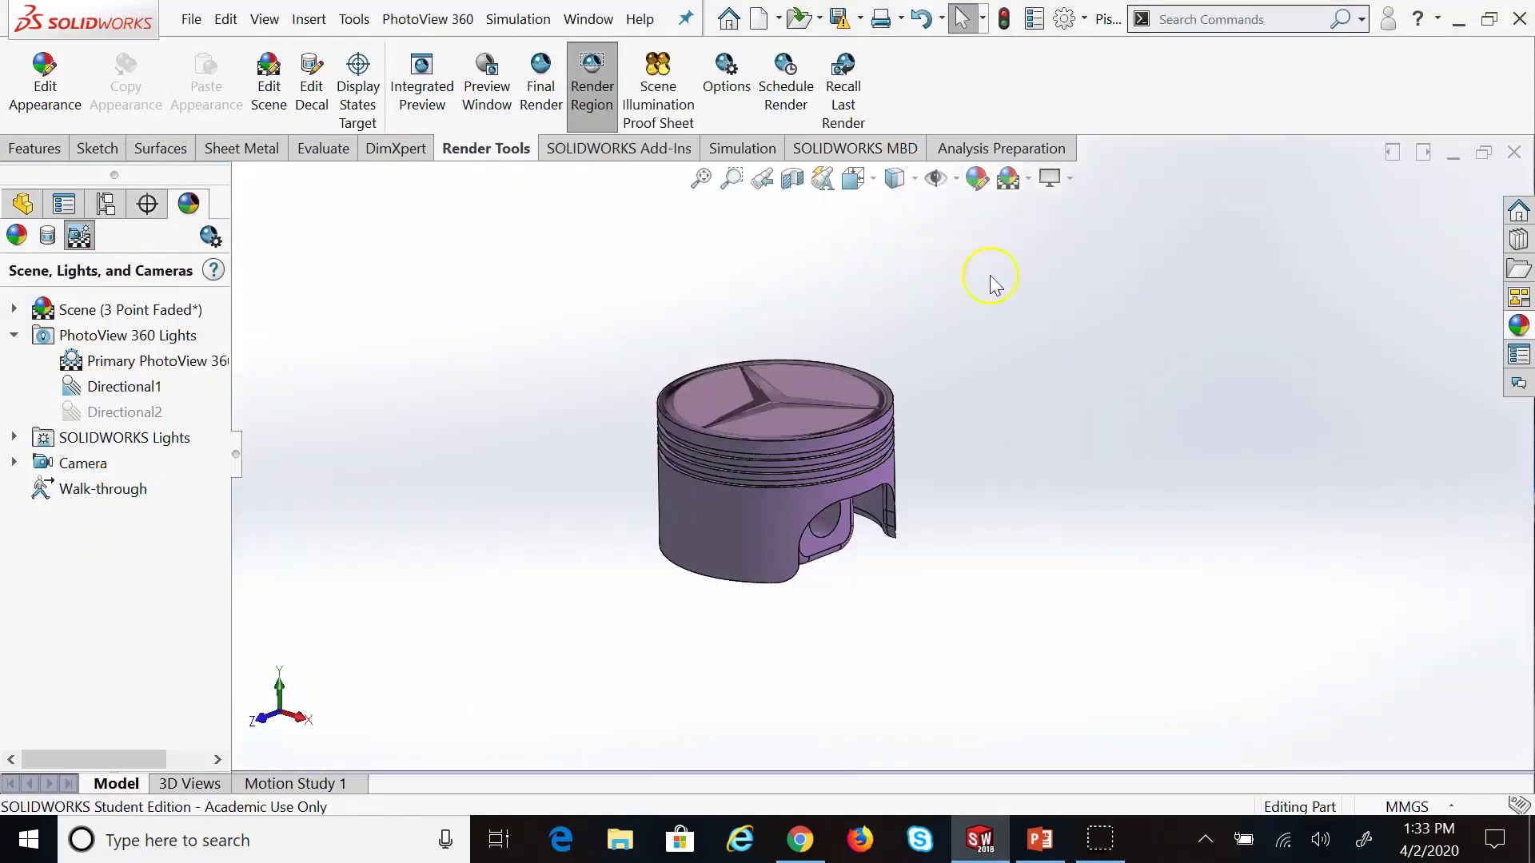
Set the scene's background to the image img from the Desktop and accept the scene
key("Down")
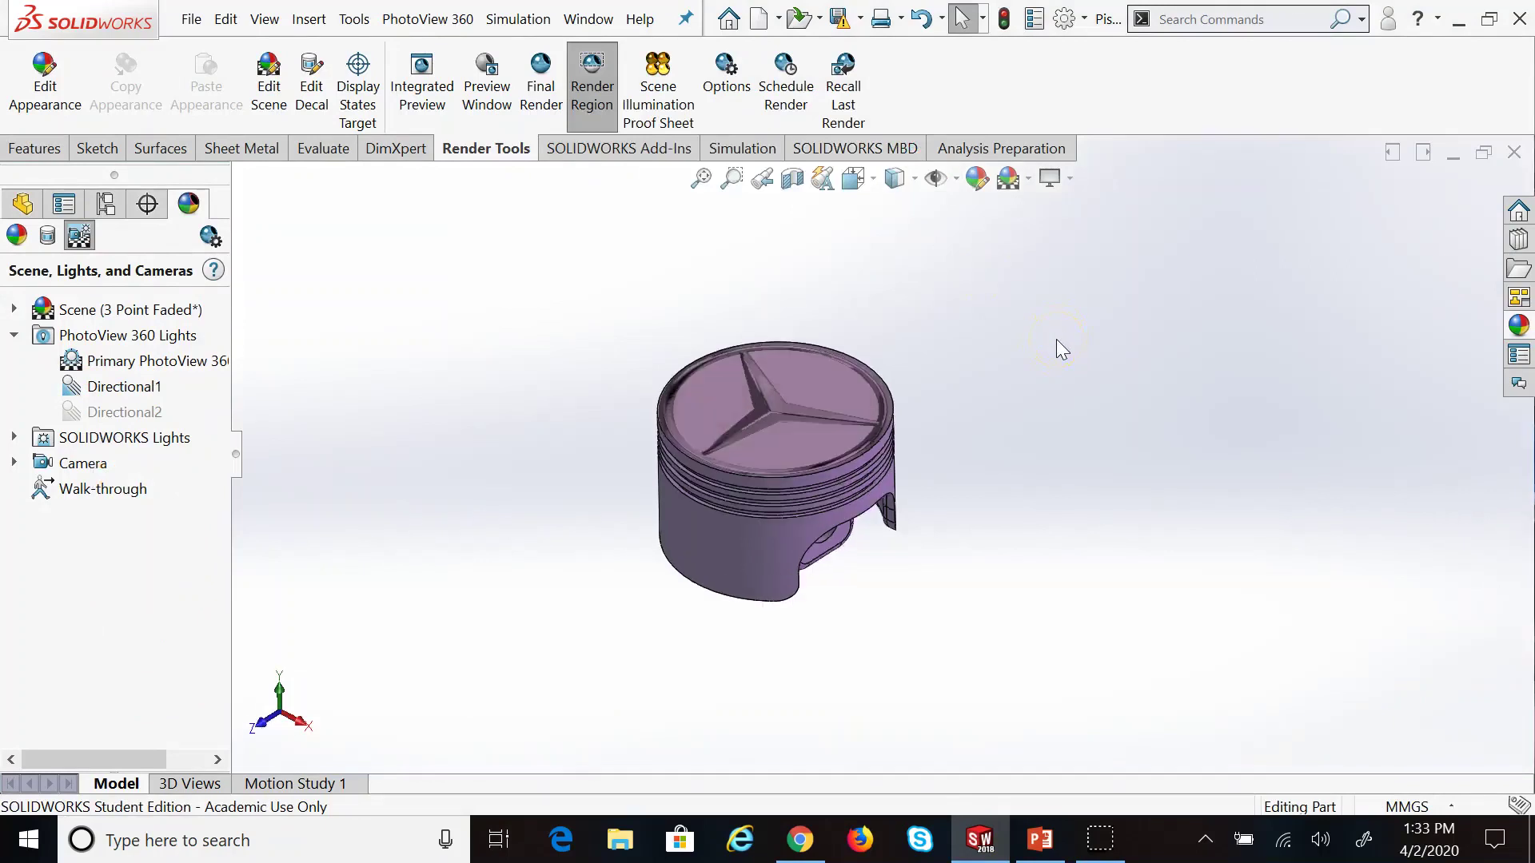
scroll(1004, 345, "up", 3)
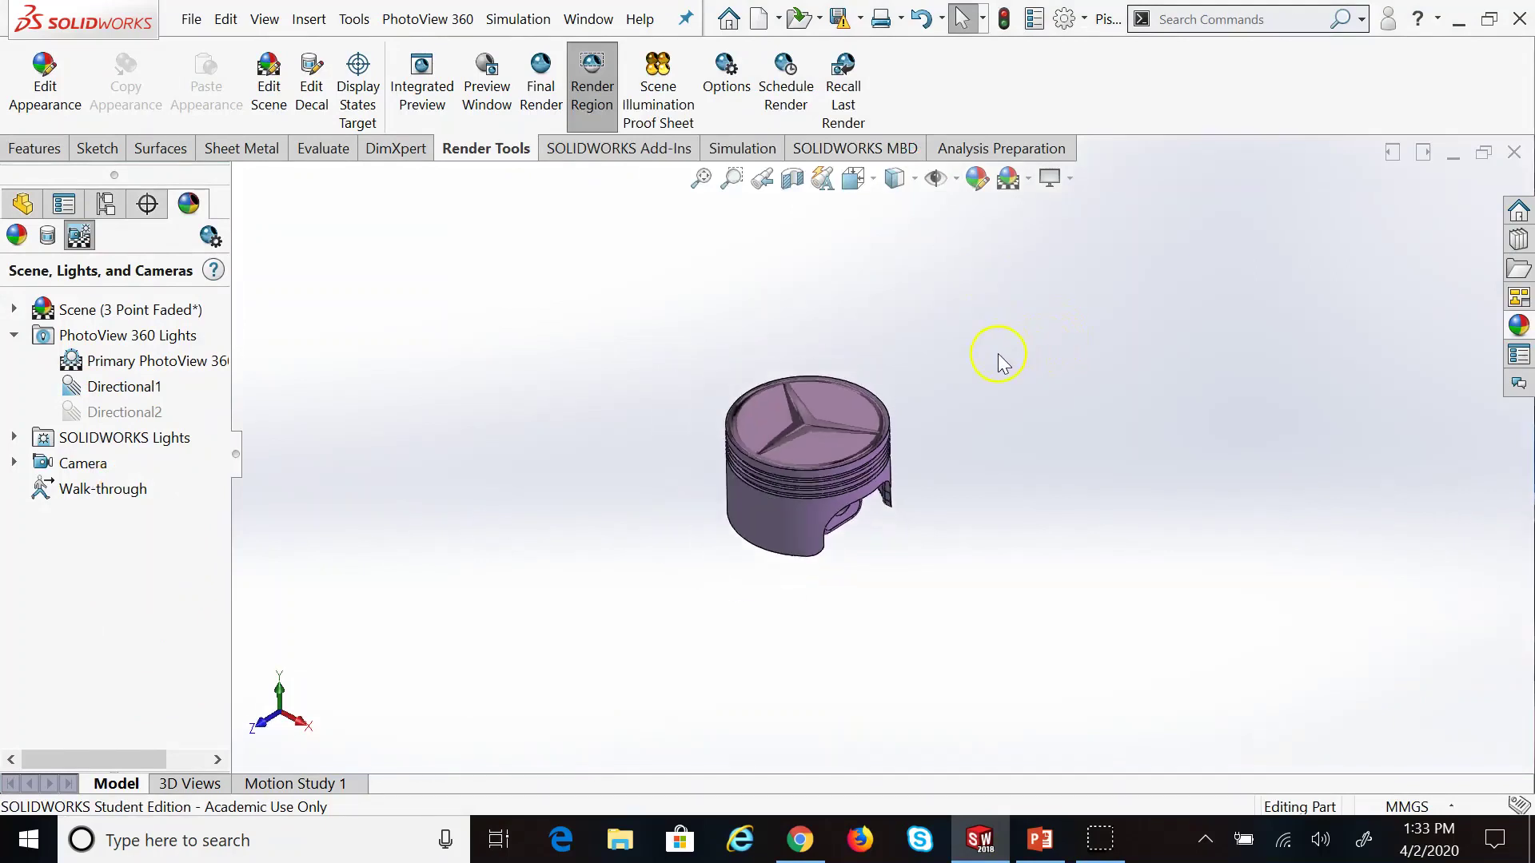
left_click(1056, 398)
left_click(290, 97)
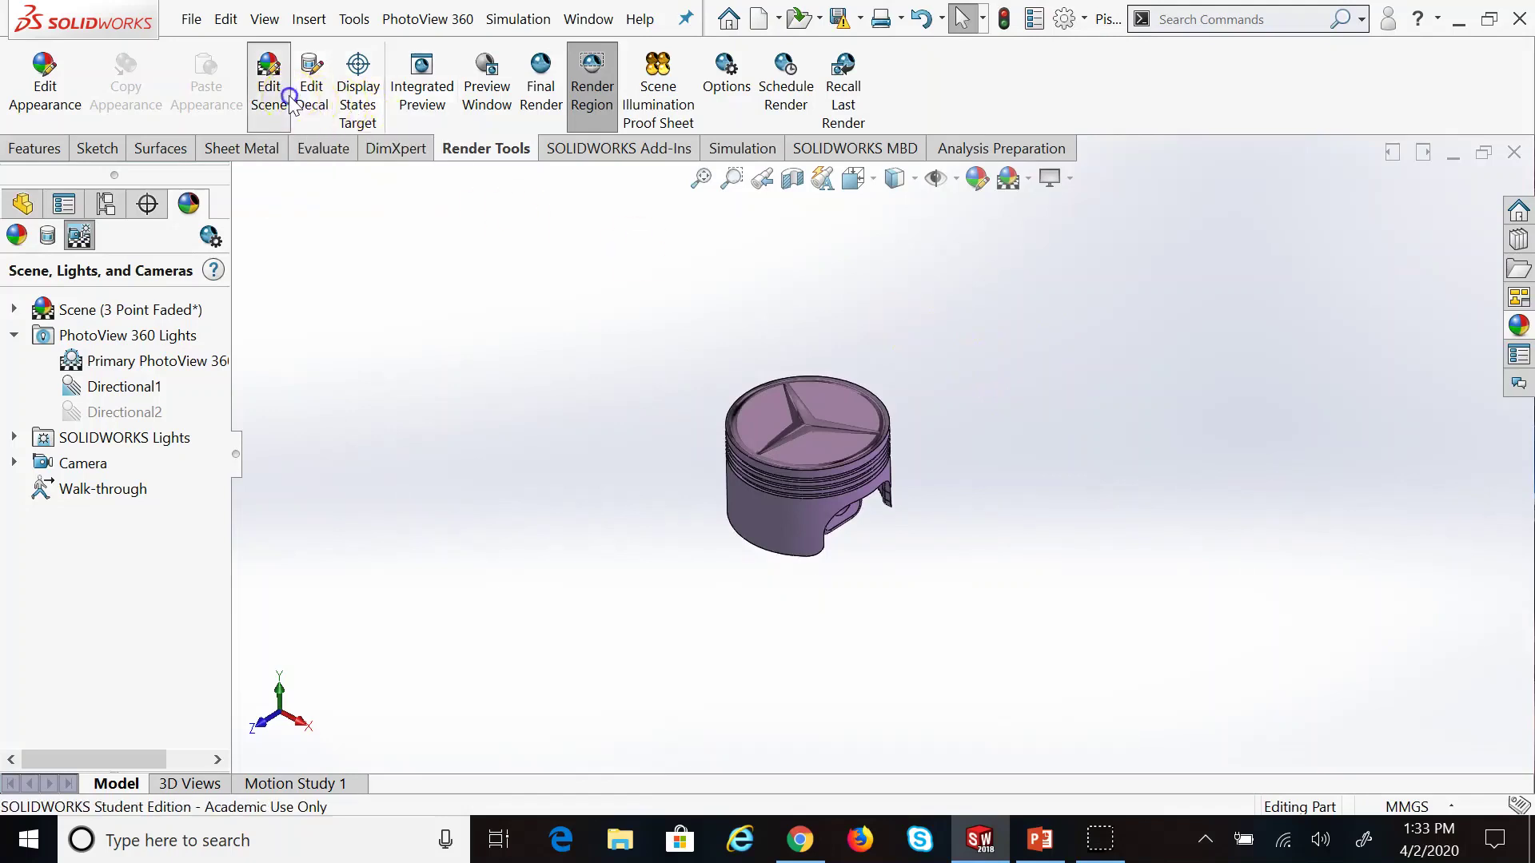
left_click(109, 471)
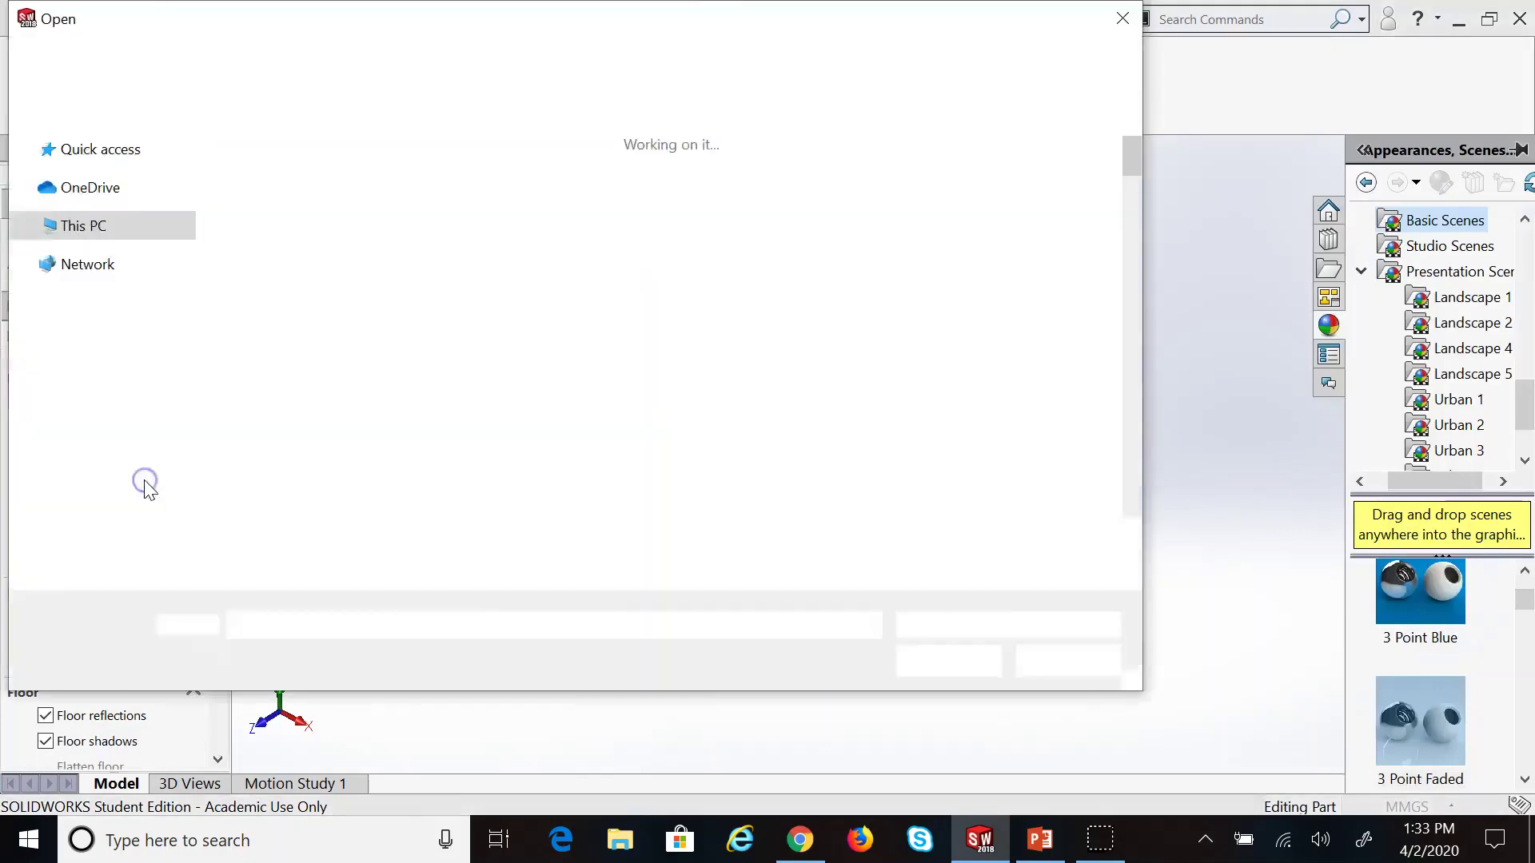
left_click(131, 240)
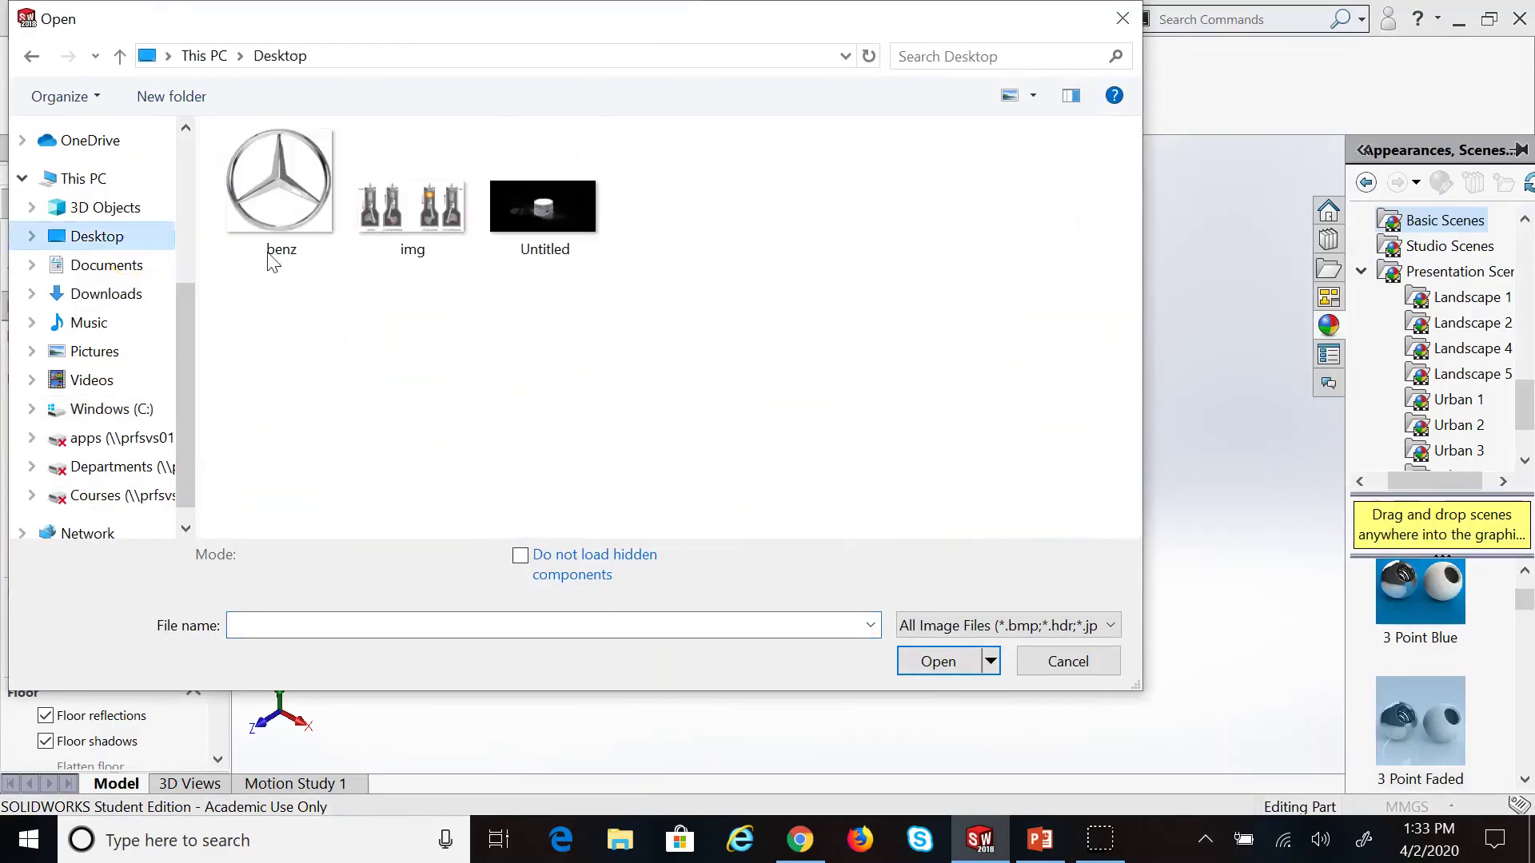
left_click(399, 218)
left_click(942, 646)
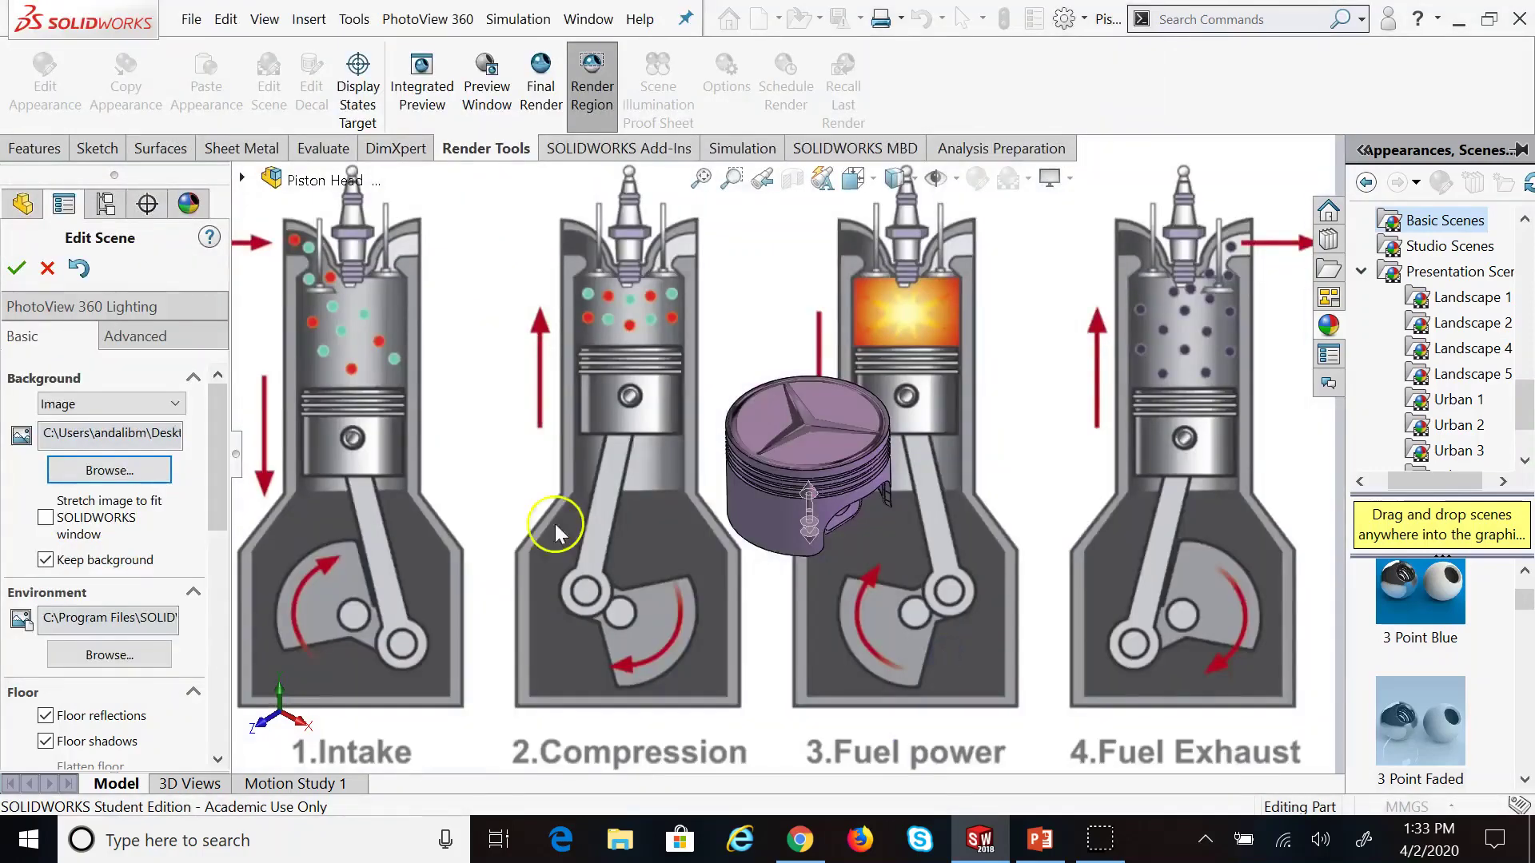
left_click(16, 268)
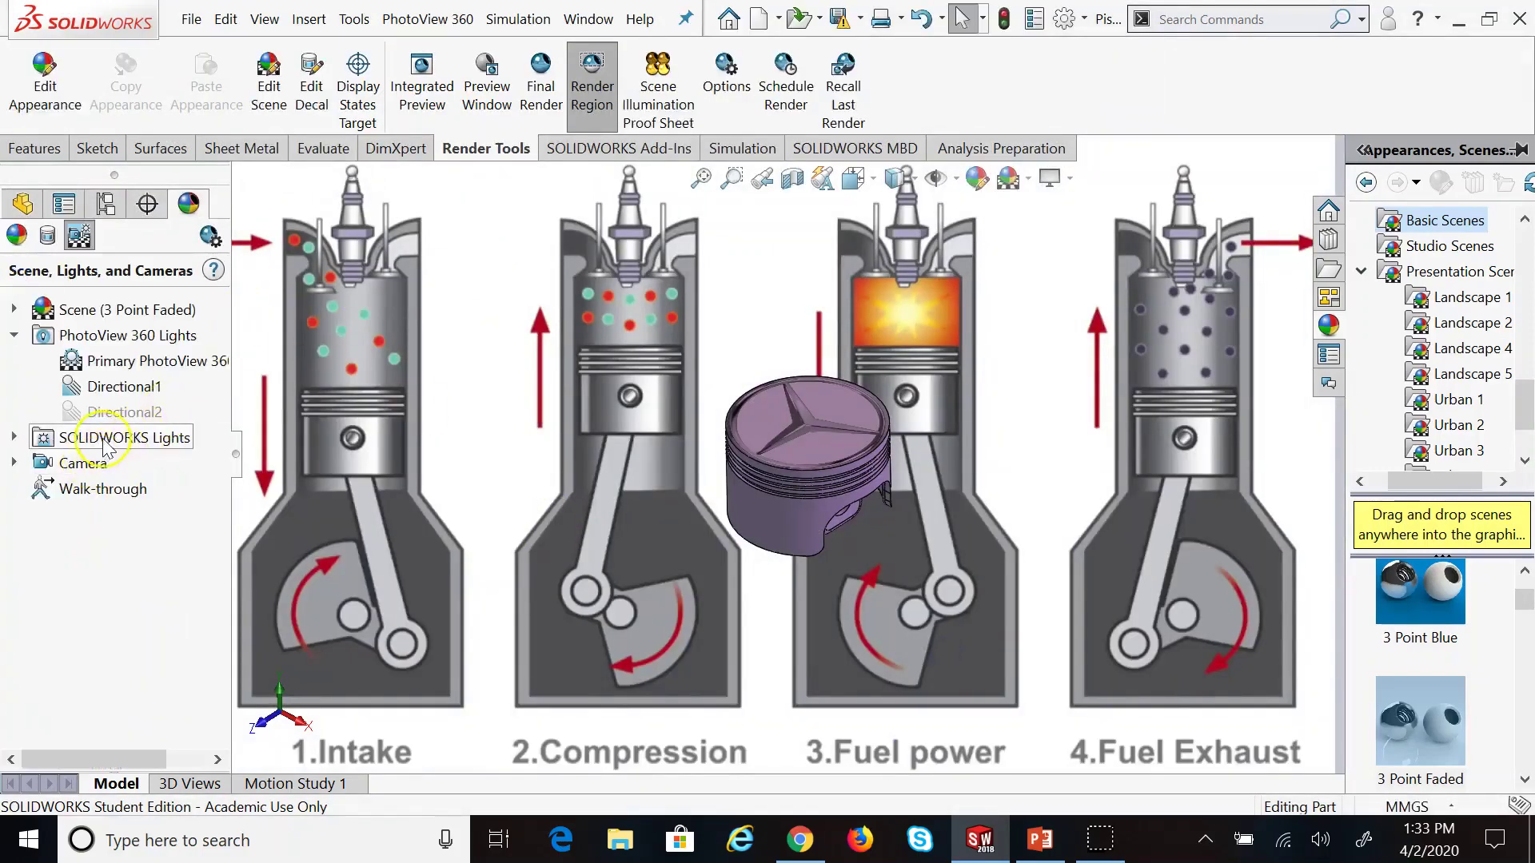
Change the colour of the Directional1 light to white and accept the light settings
left_click(112, 389)
right_click(111, 392)
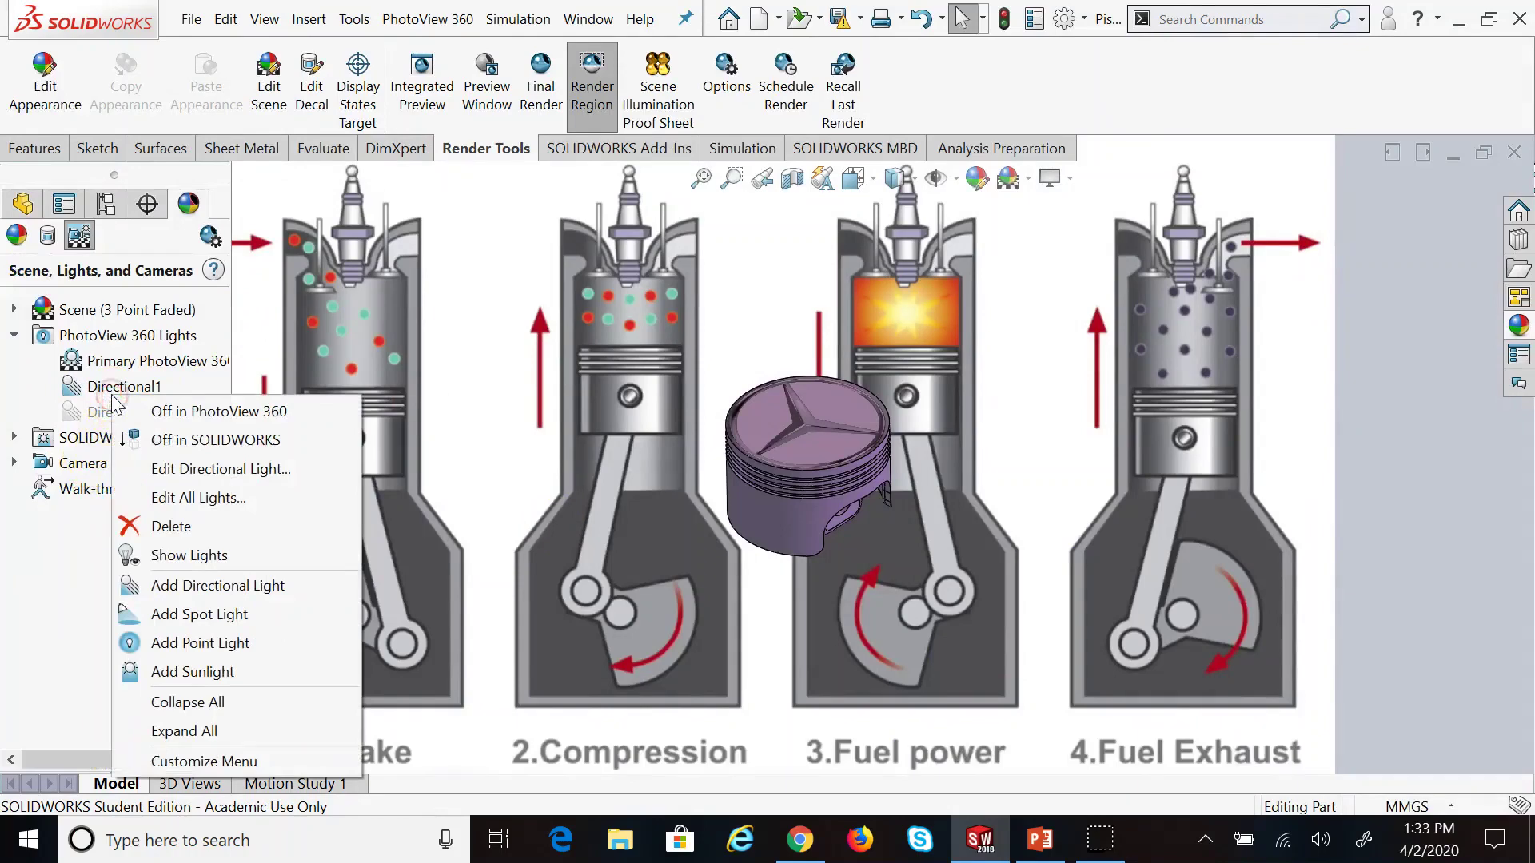
left_click(206, 473)
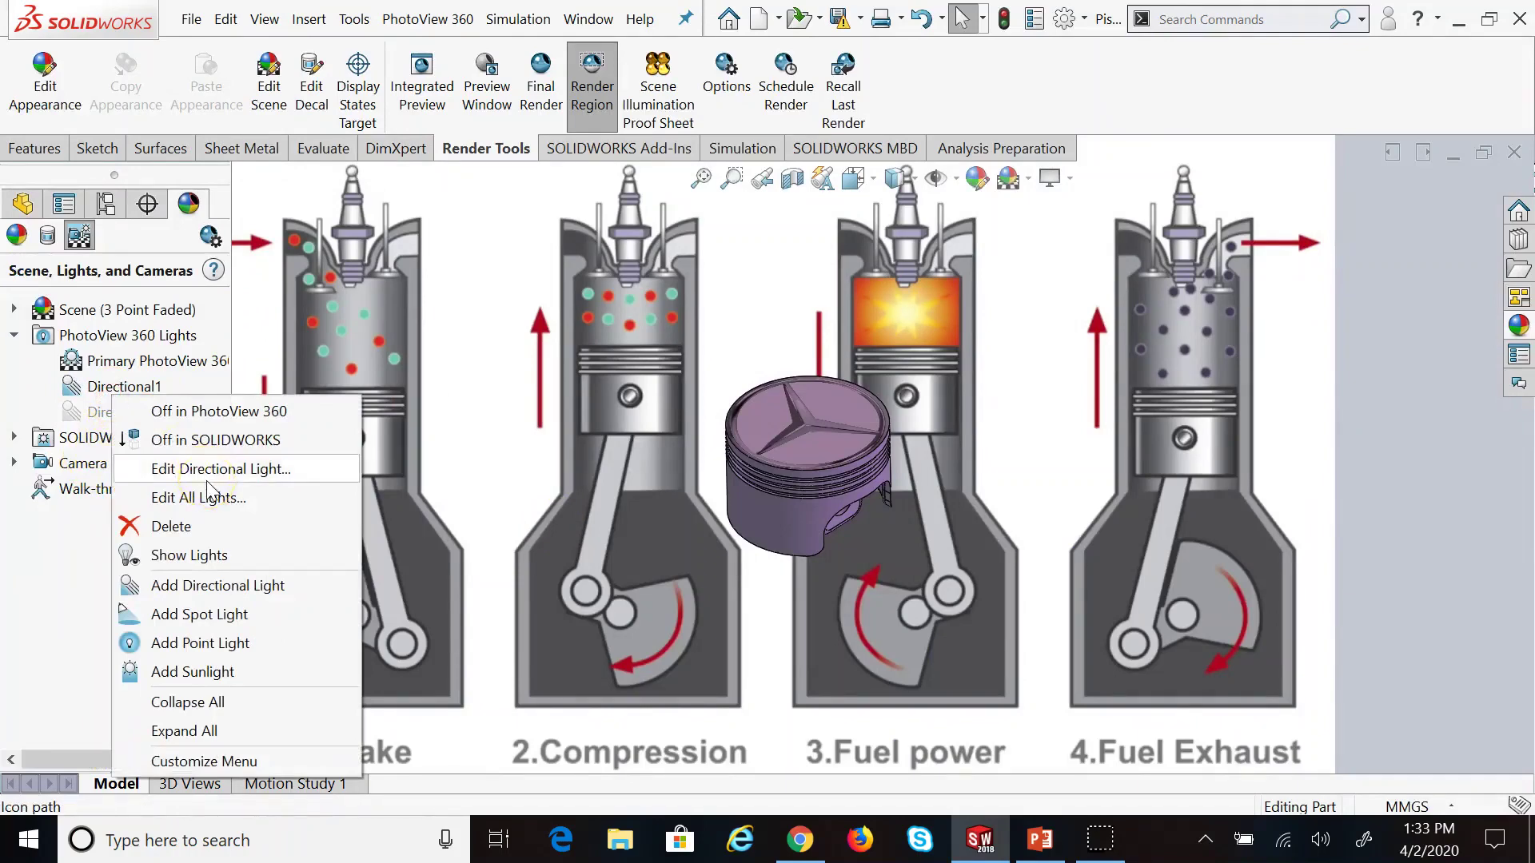
left_click(84, 312)
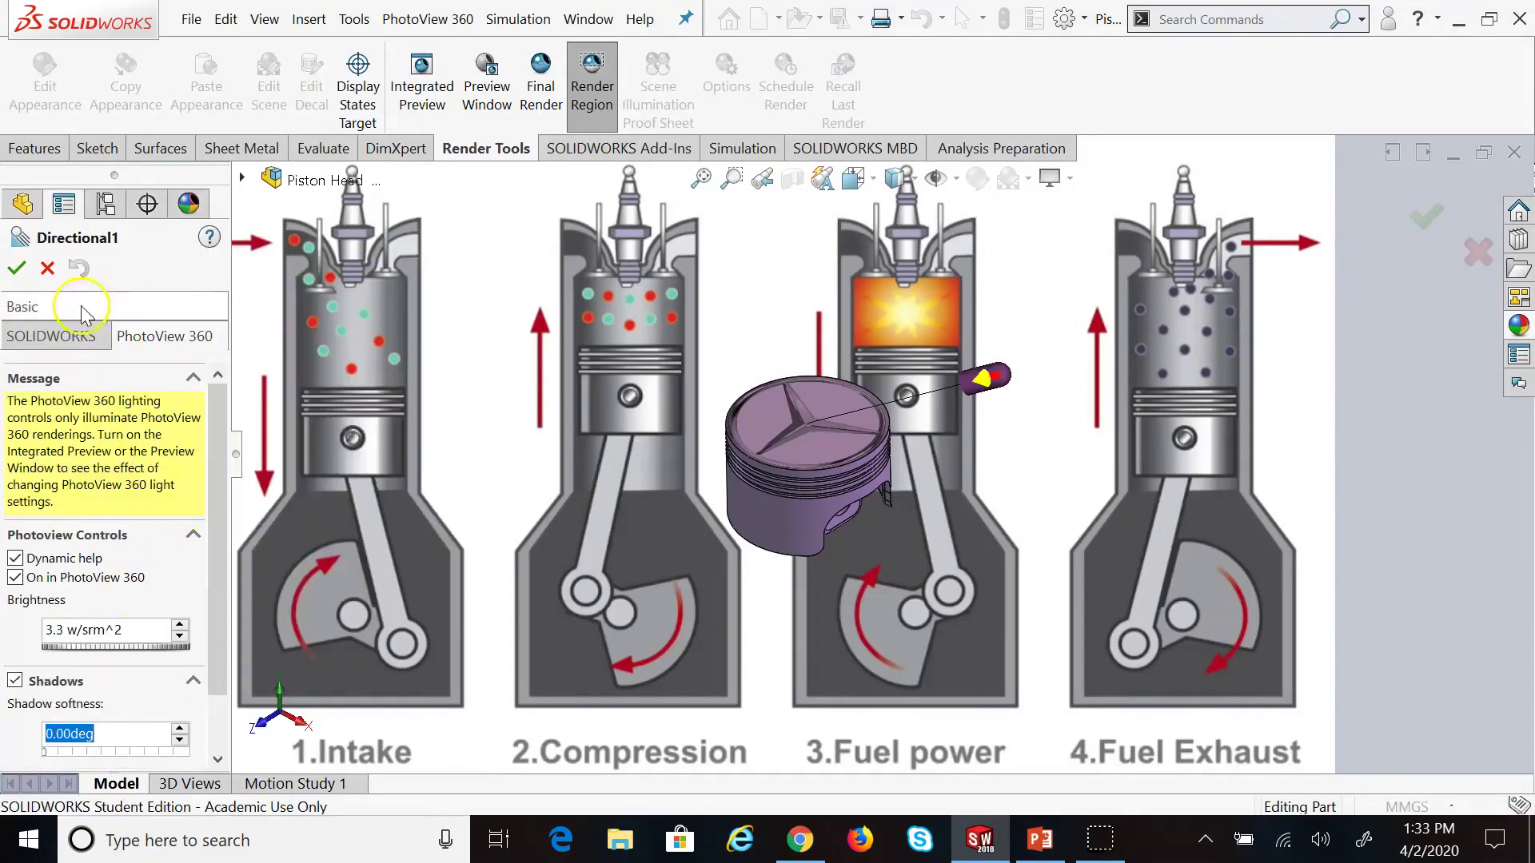
left_click(94, 450)
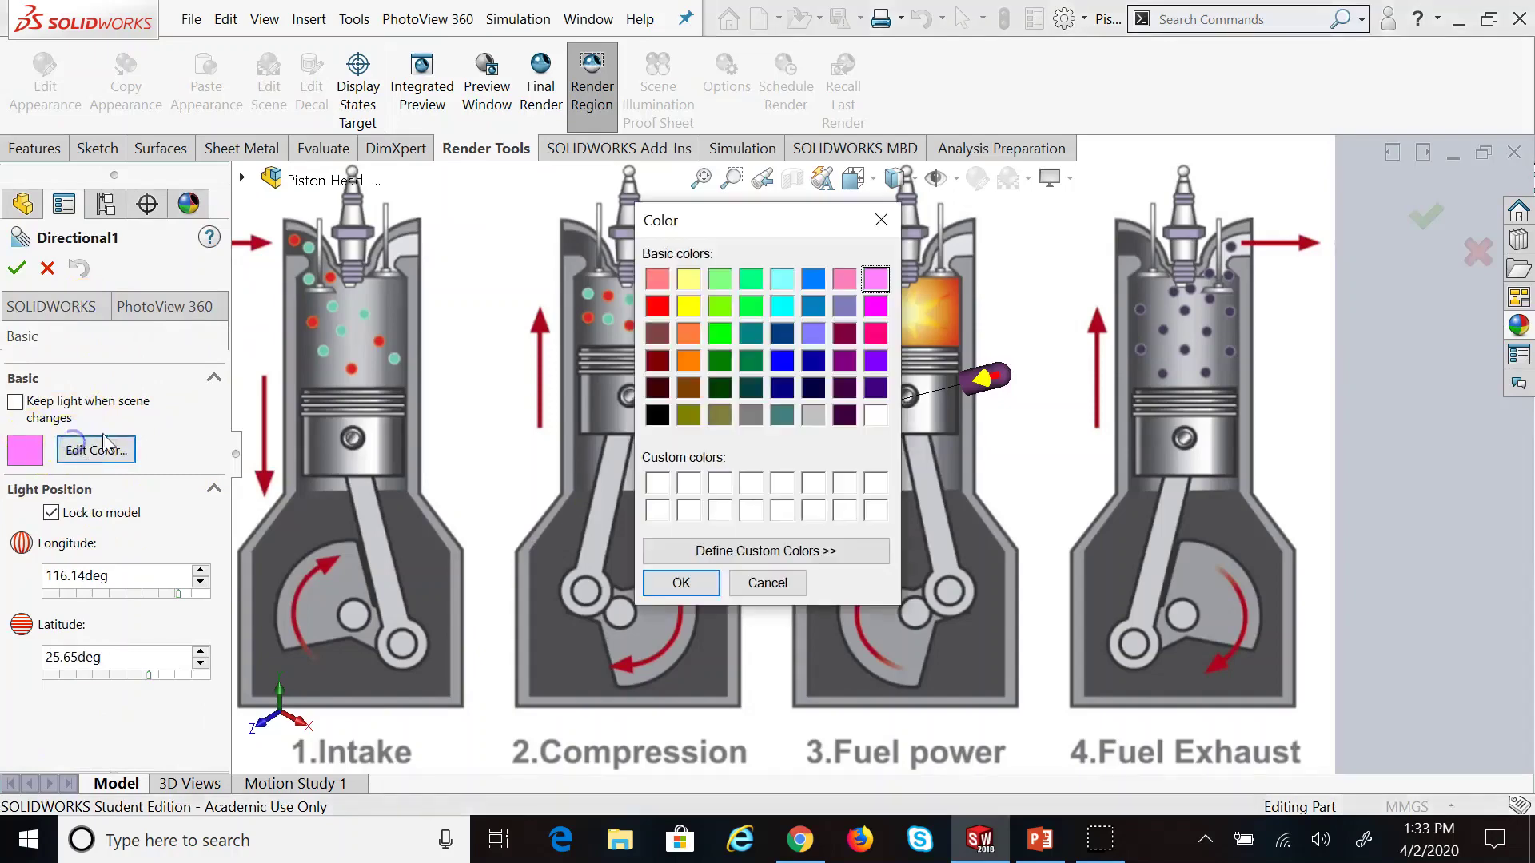
left_click(875, 415)
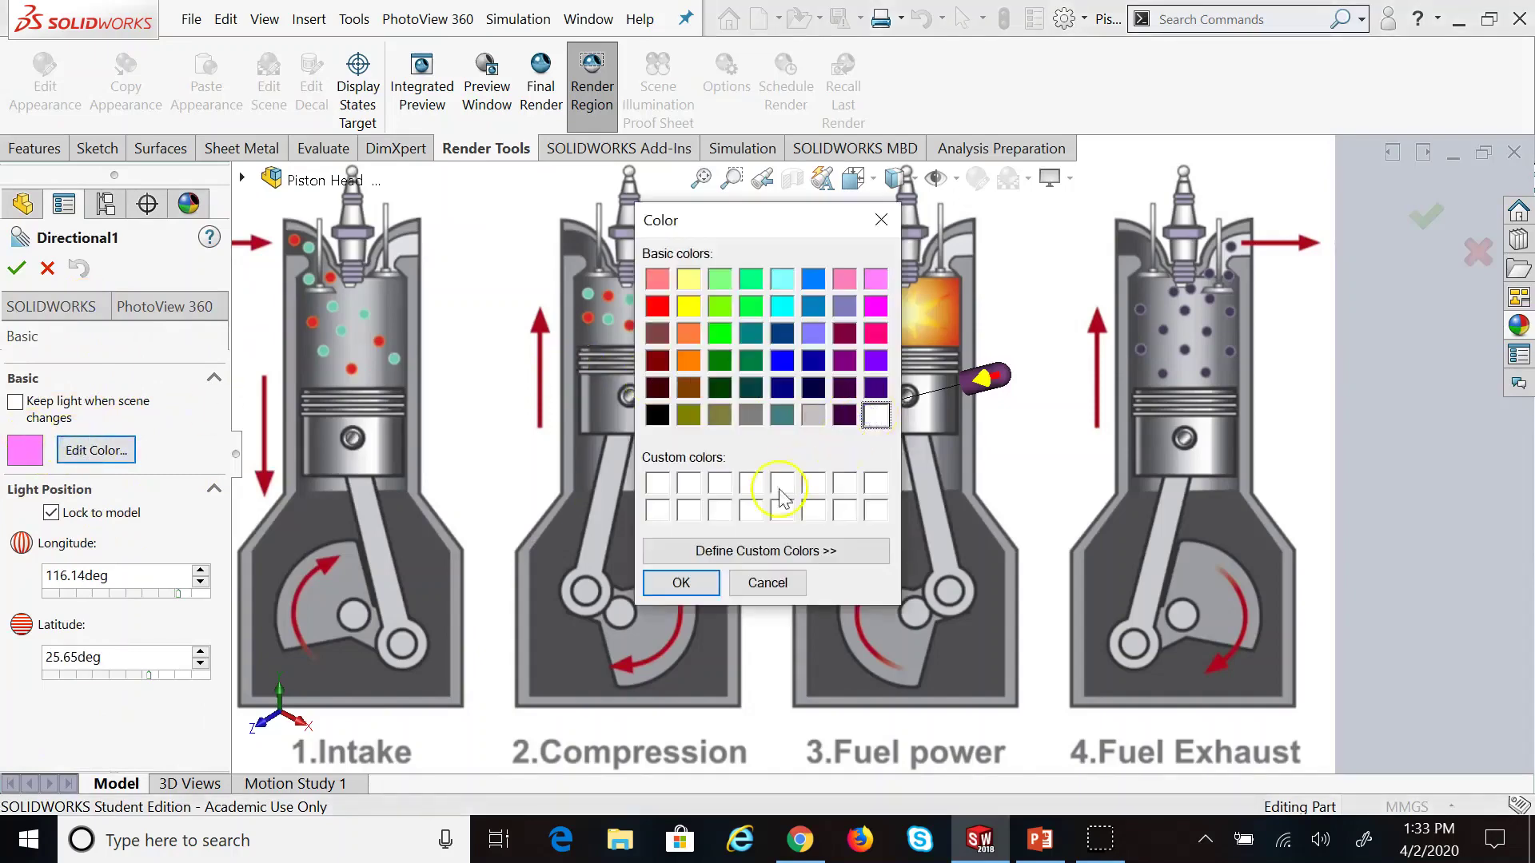
left_click(681, 583)
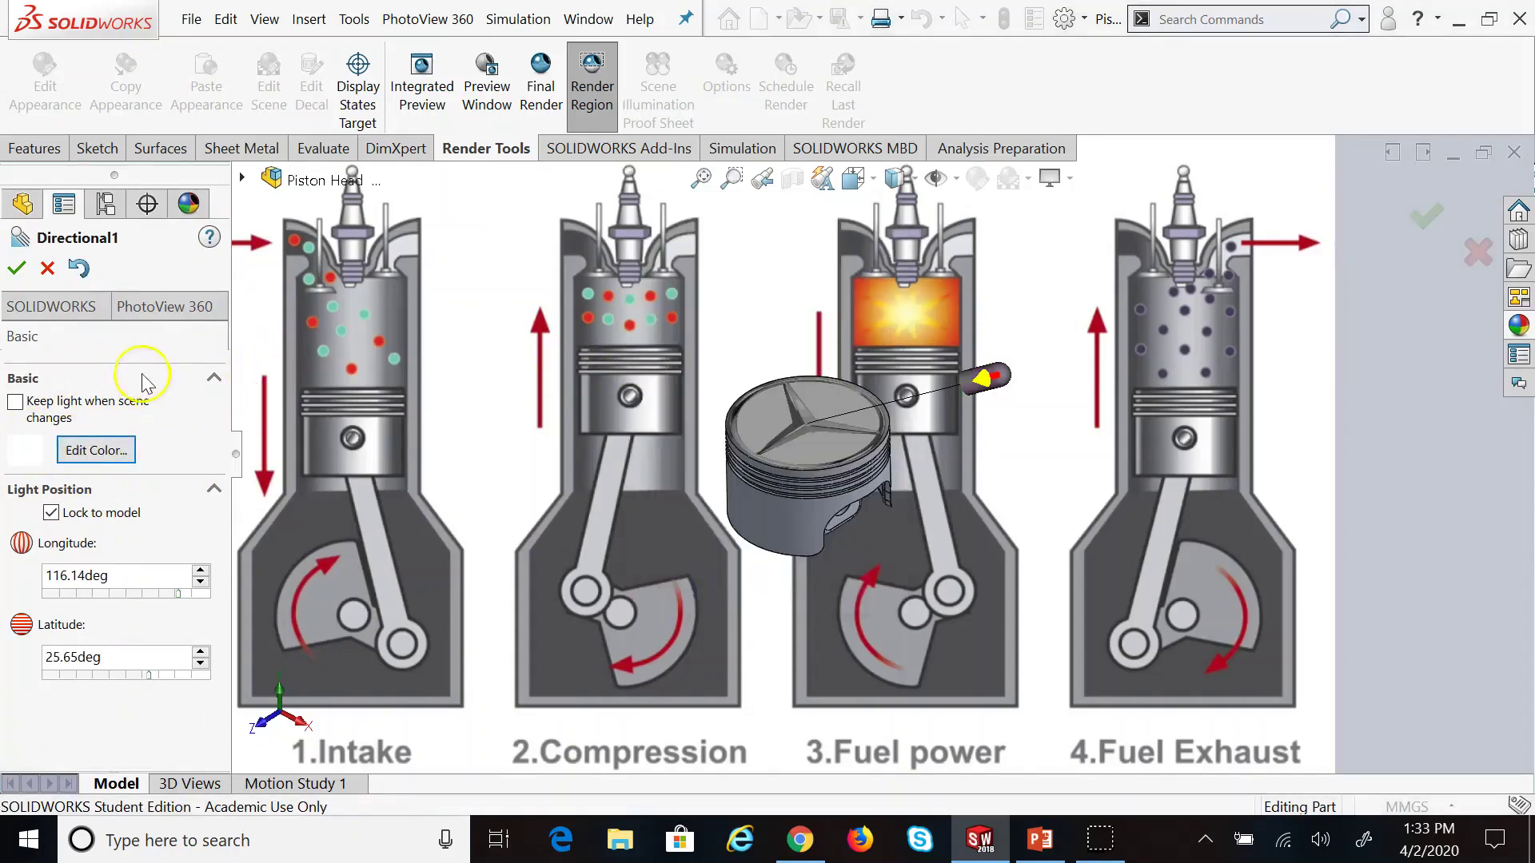
left_click(17, 270)
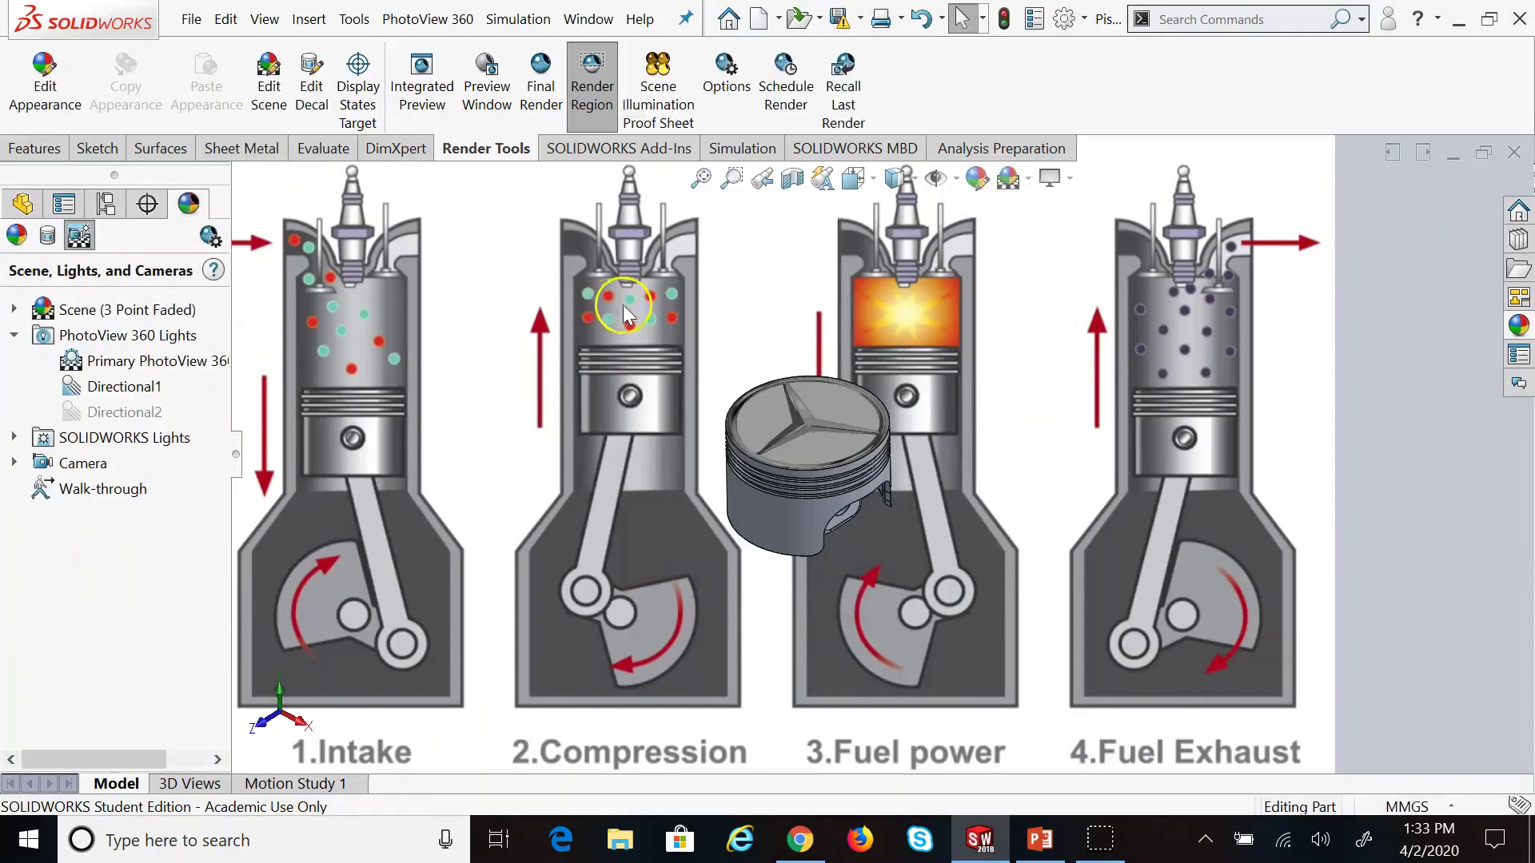
left_click(154, 395)
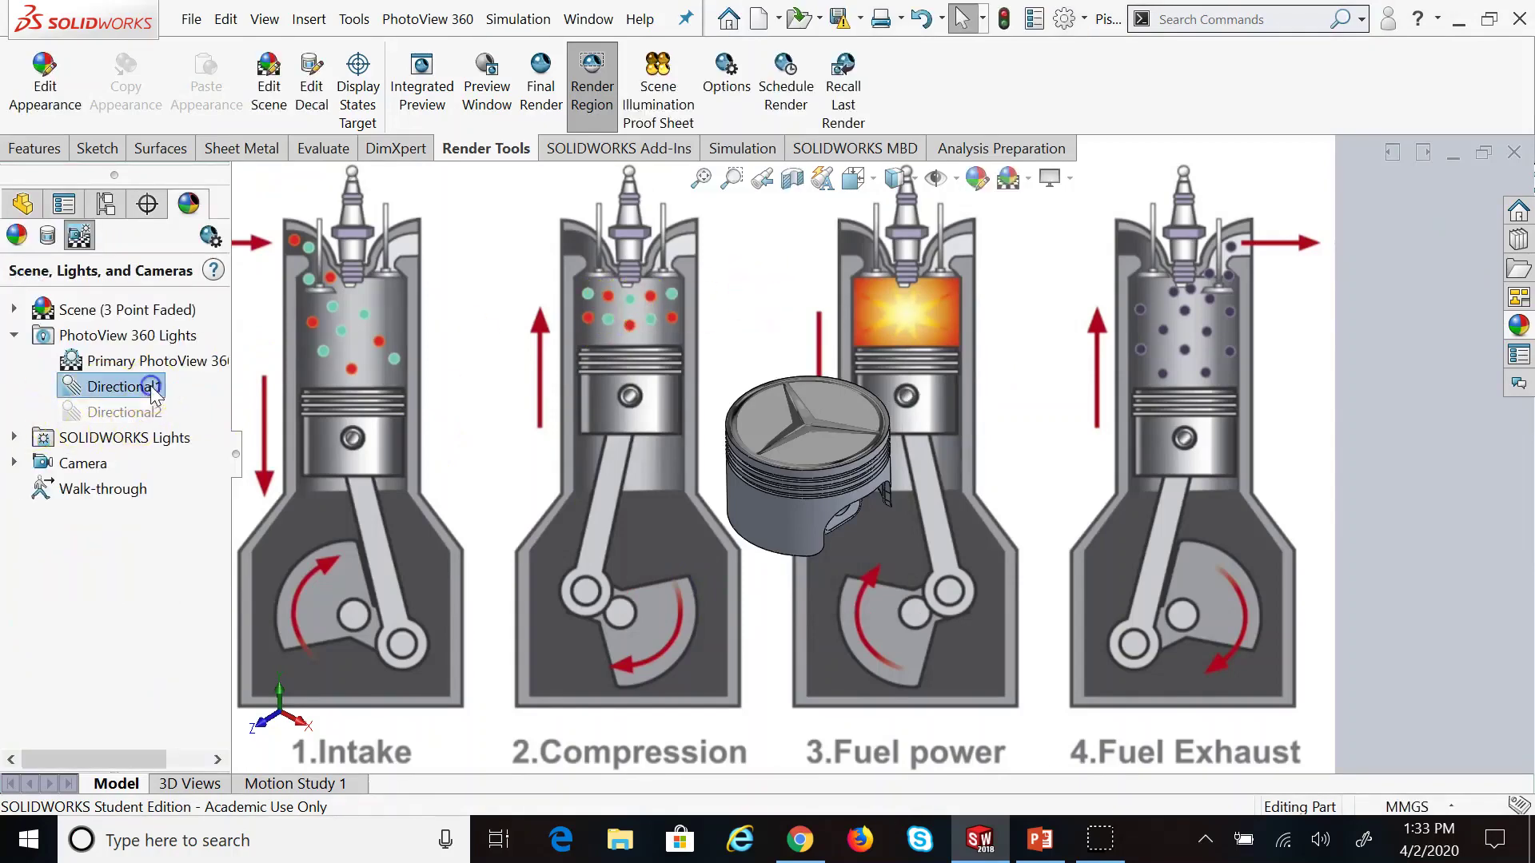
left_click(151, 386)
right_click(152, 388)
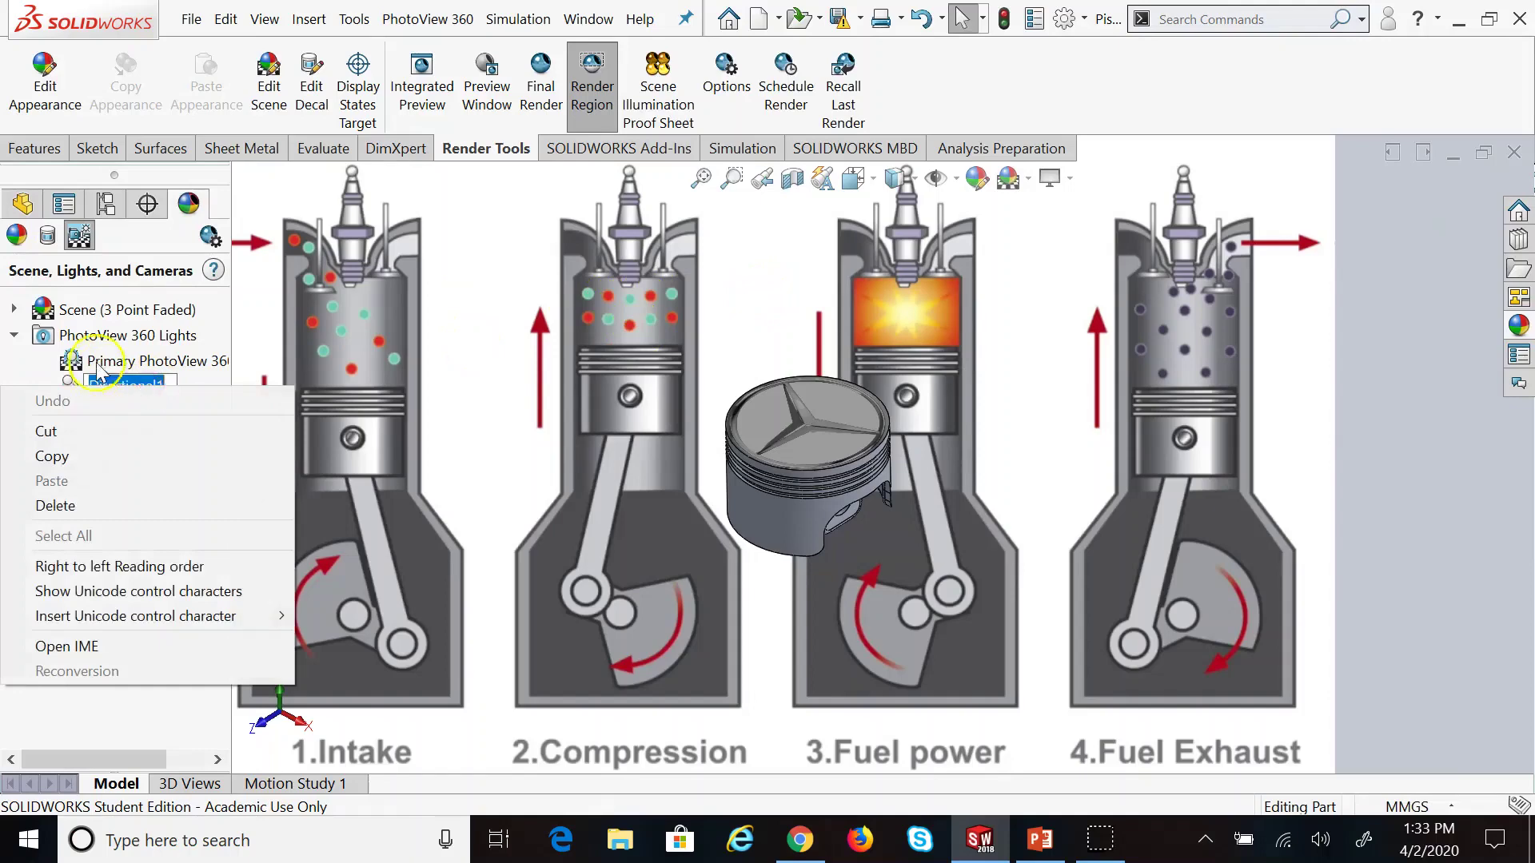
key("Escape")
Turn on the Directional2 light in PhotoView 360
left_click(15, 438)
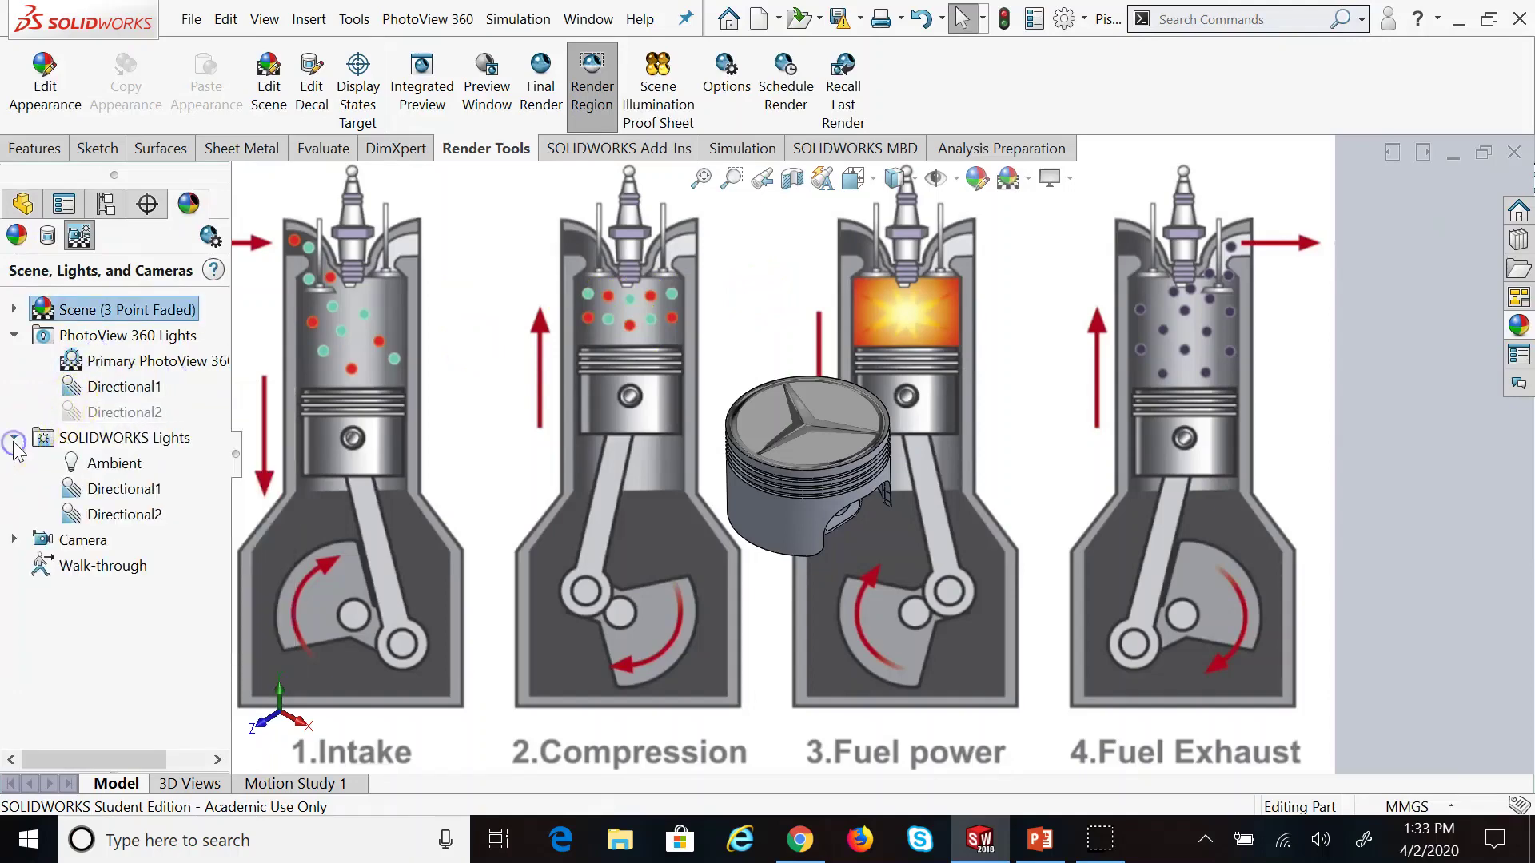
right_click(109, 466)
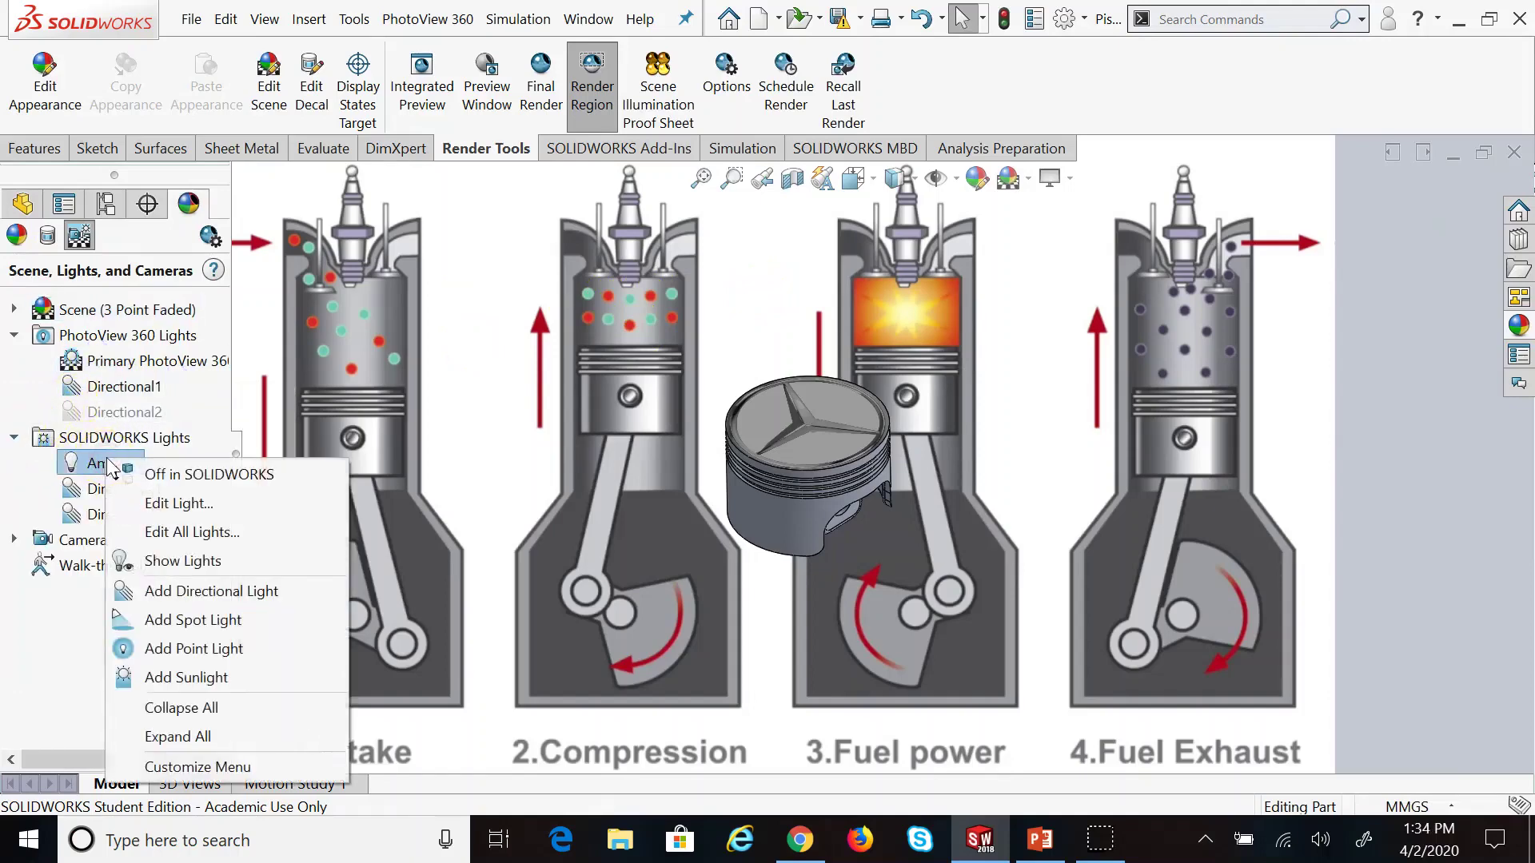
left_click(85, 490)
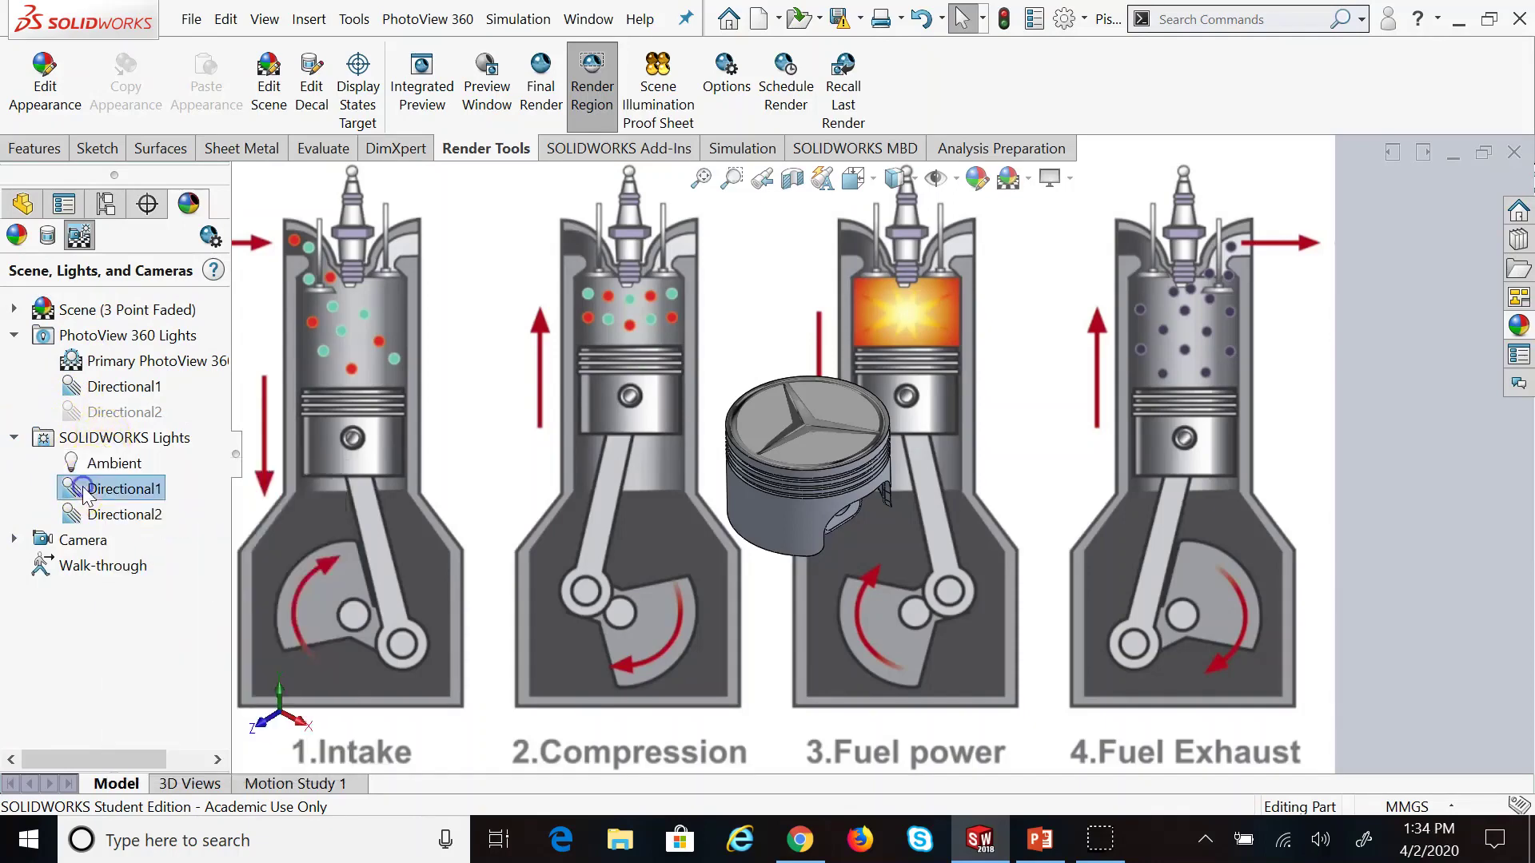
right_click(112, 489)
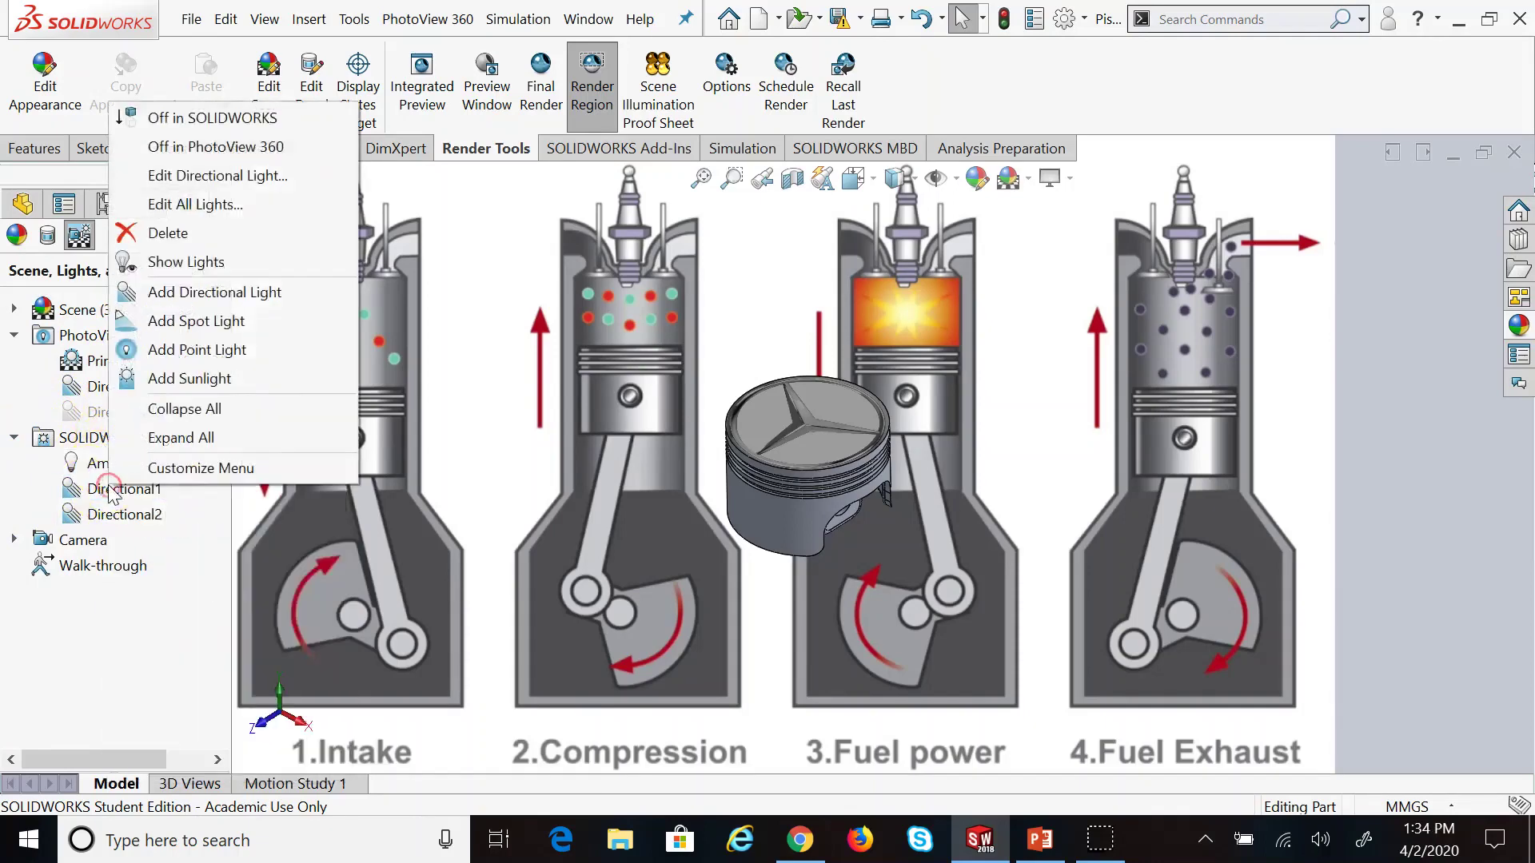
right_click(105, 411)
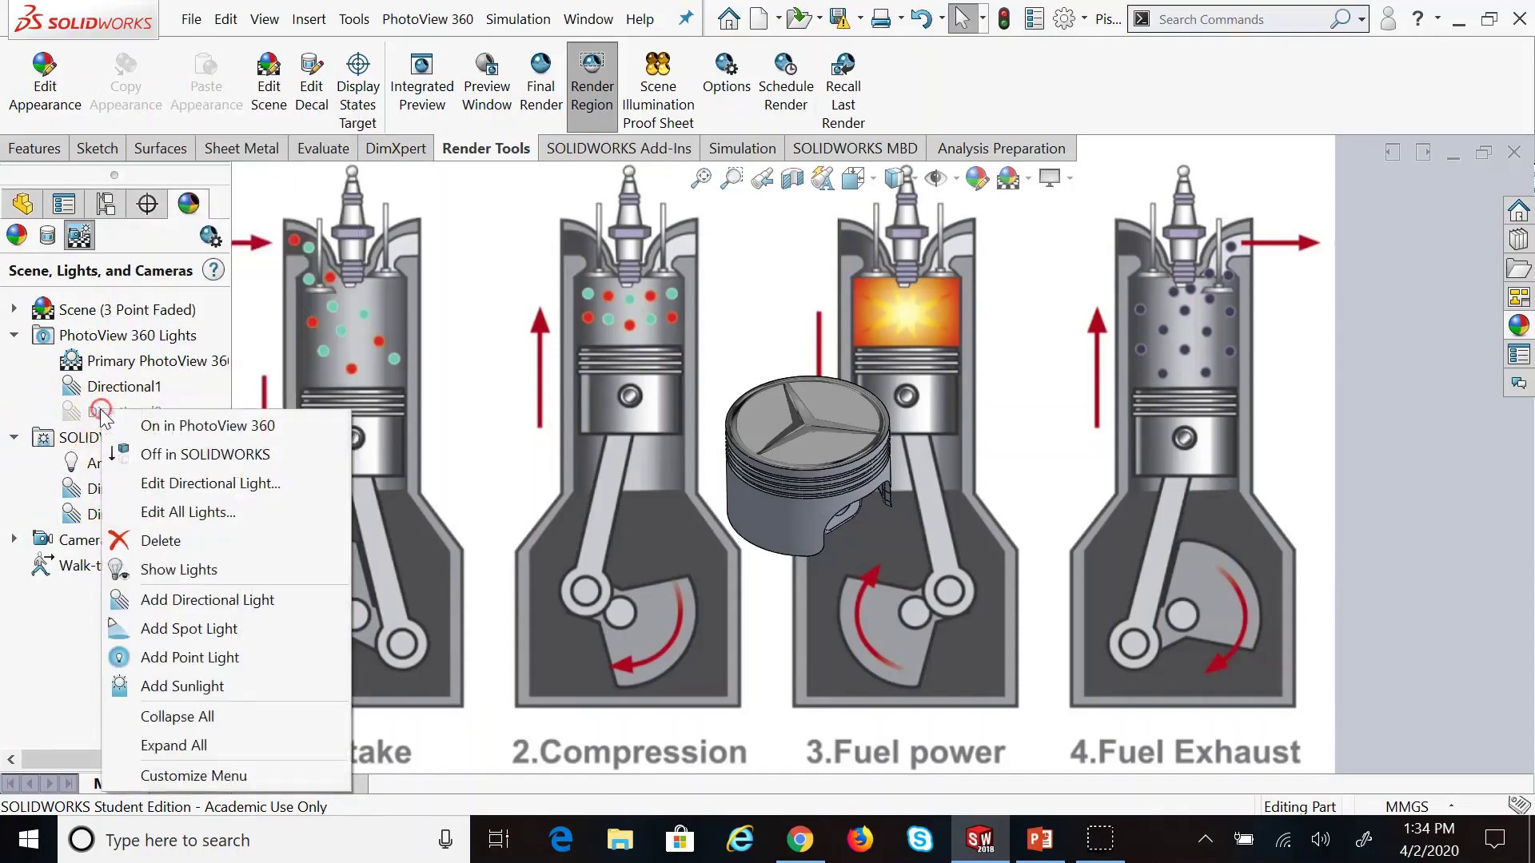
left_click(159, 429)
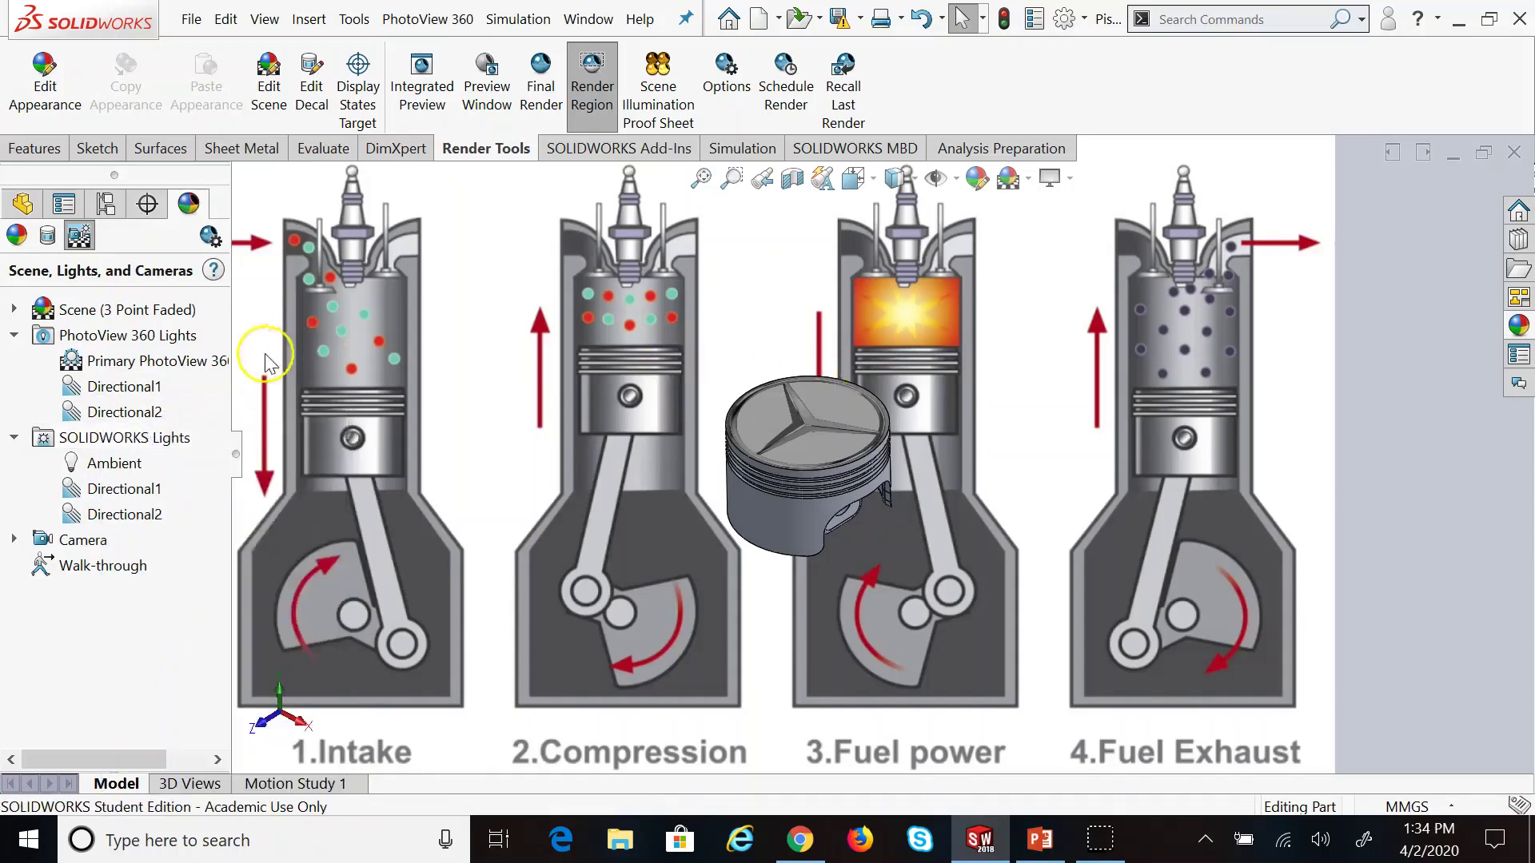
Reposition the Directional1 light around the upper side of the piston head and accept the light settings
right_click(143, 389)
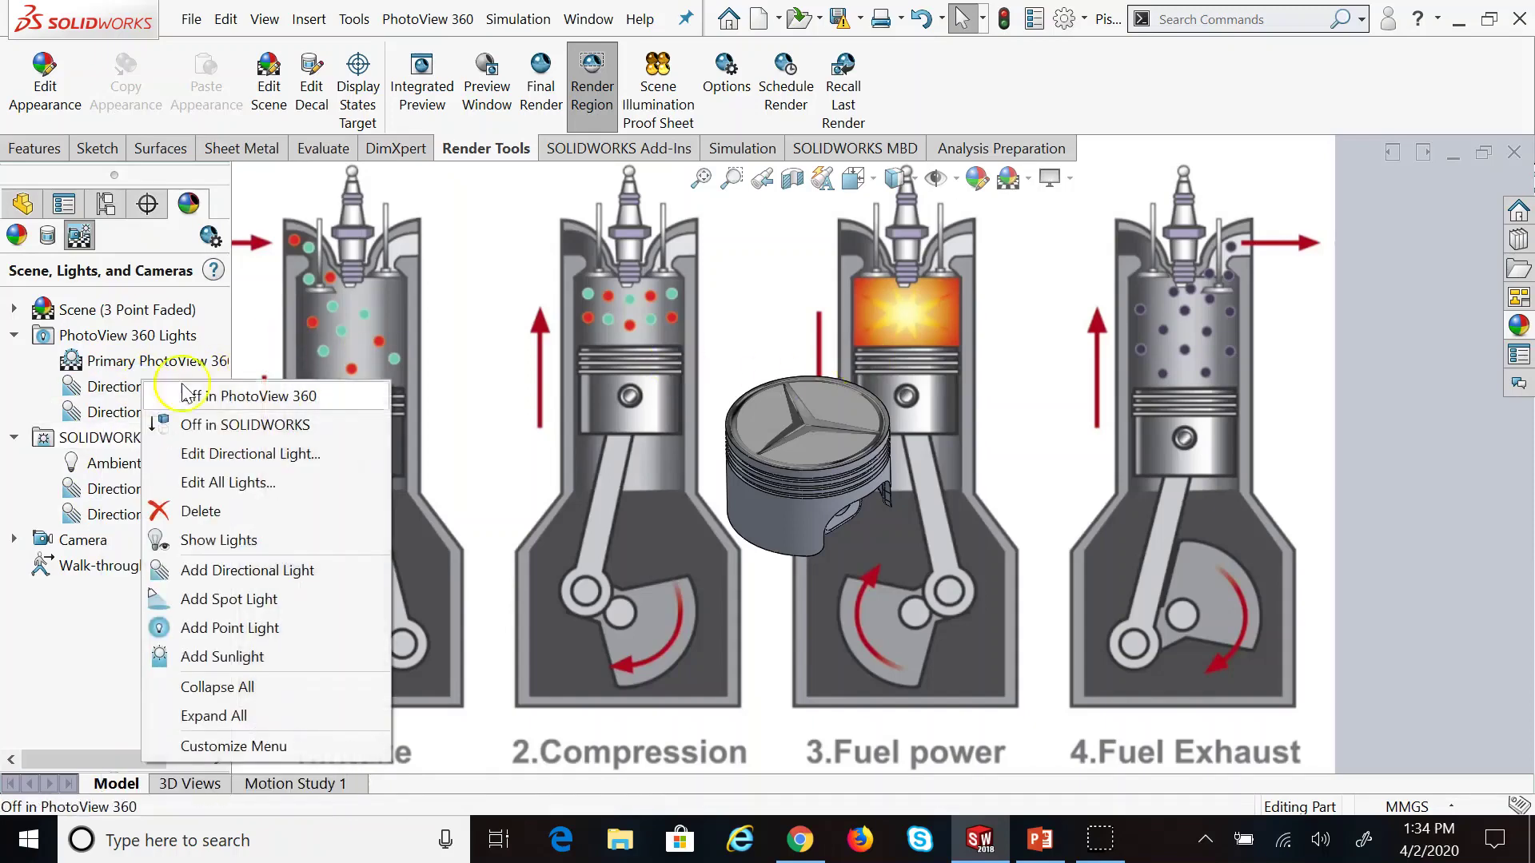
left_click(257, 458)
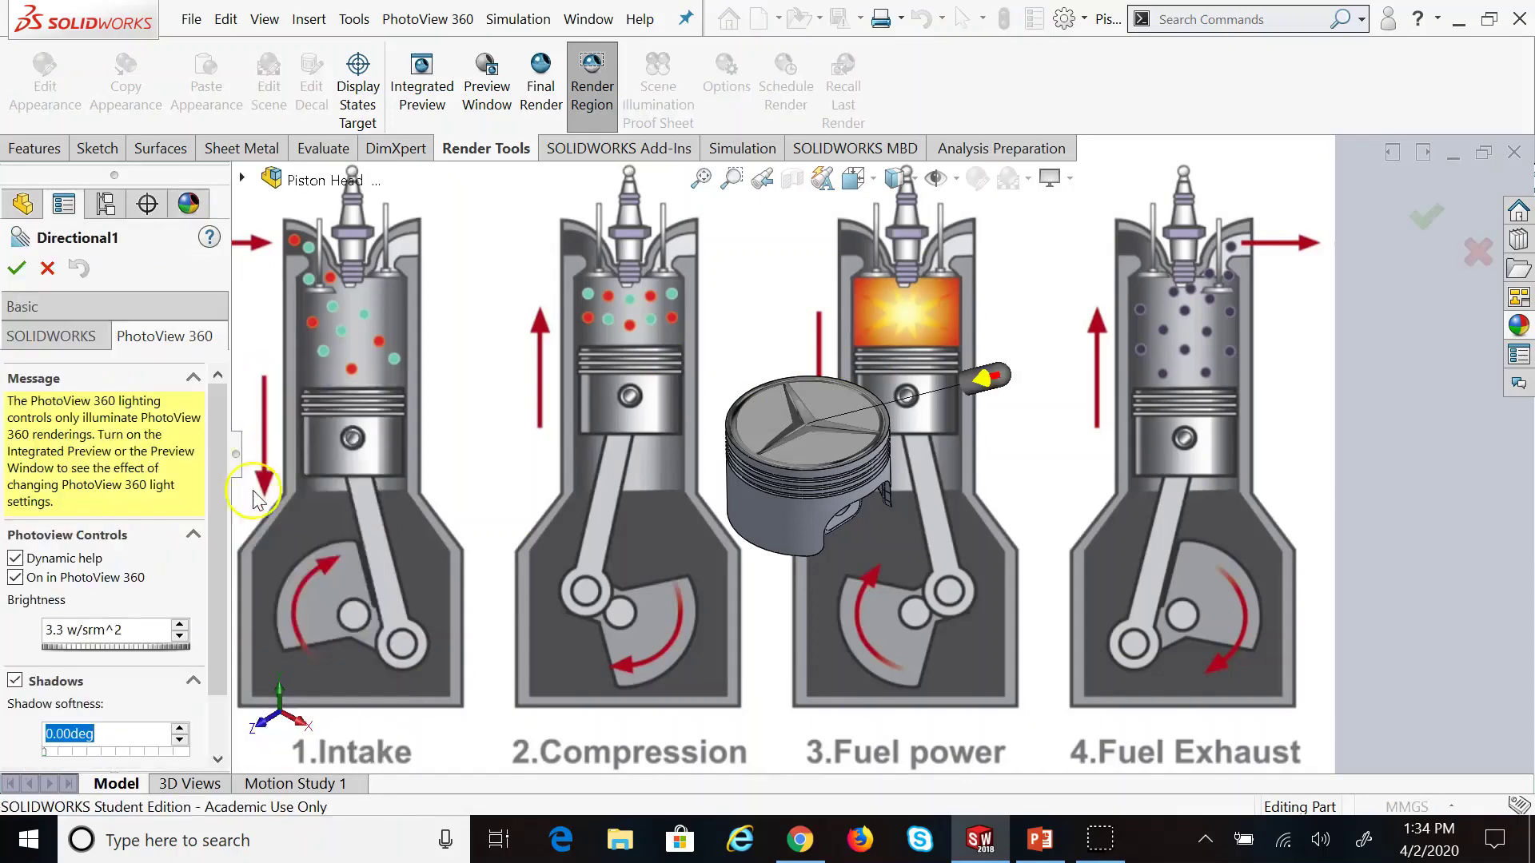
mouse_move(219, 606)
left_mouse_down()
mouse_move(219, 592)
mouse_move(222, 691)
mouse_move(233, 616)
mouse_move(234, 632)
left_mouse_up()
left_click_drag(991, 377, 863, 334)
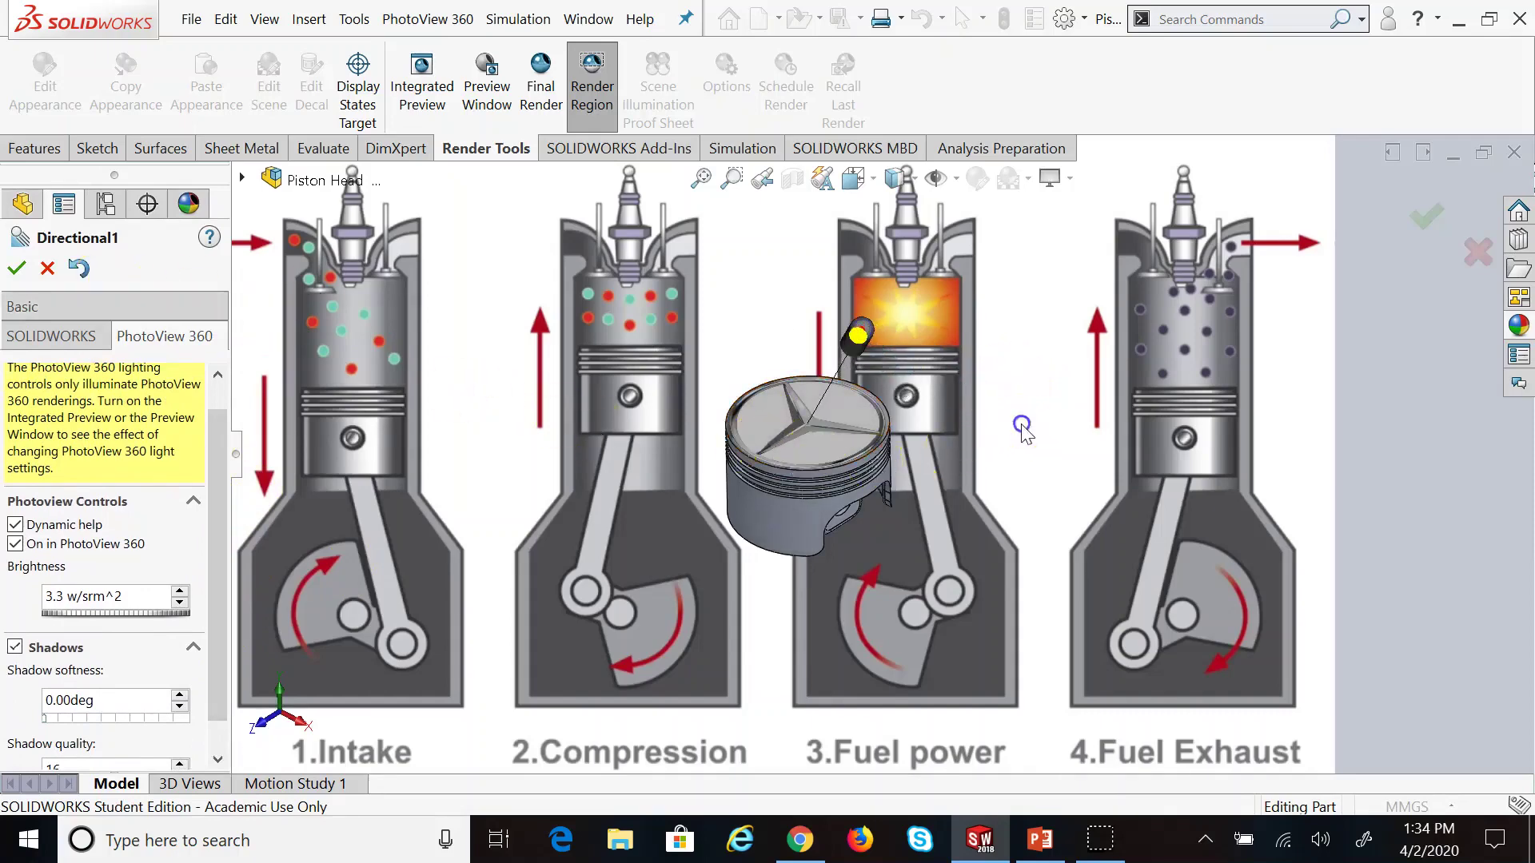
key("Up")
key("Left")
mouse_move(811, 305)
left_mouse_down()
mouse_move(828, 356)
mouse_move(957, 378)
left_mouse_up()
key("Down")
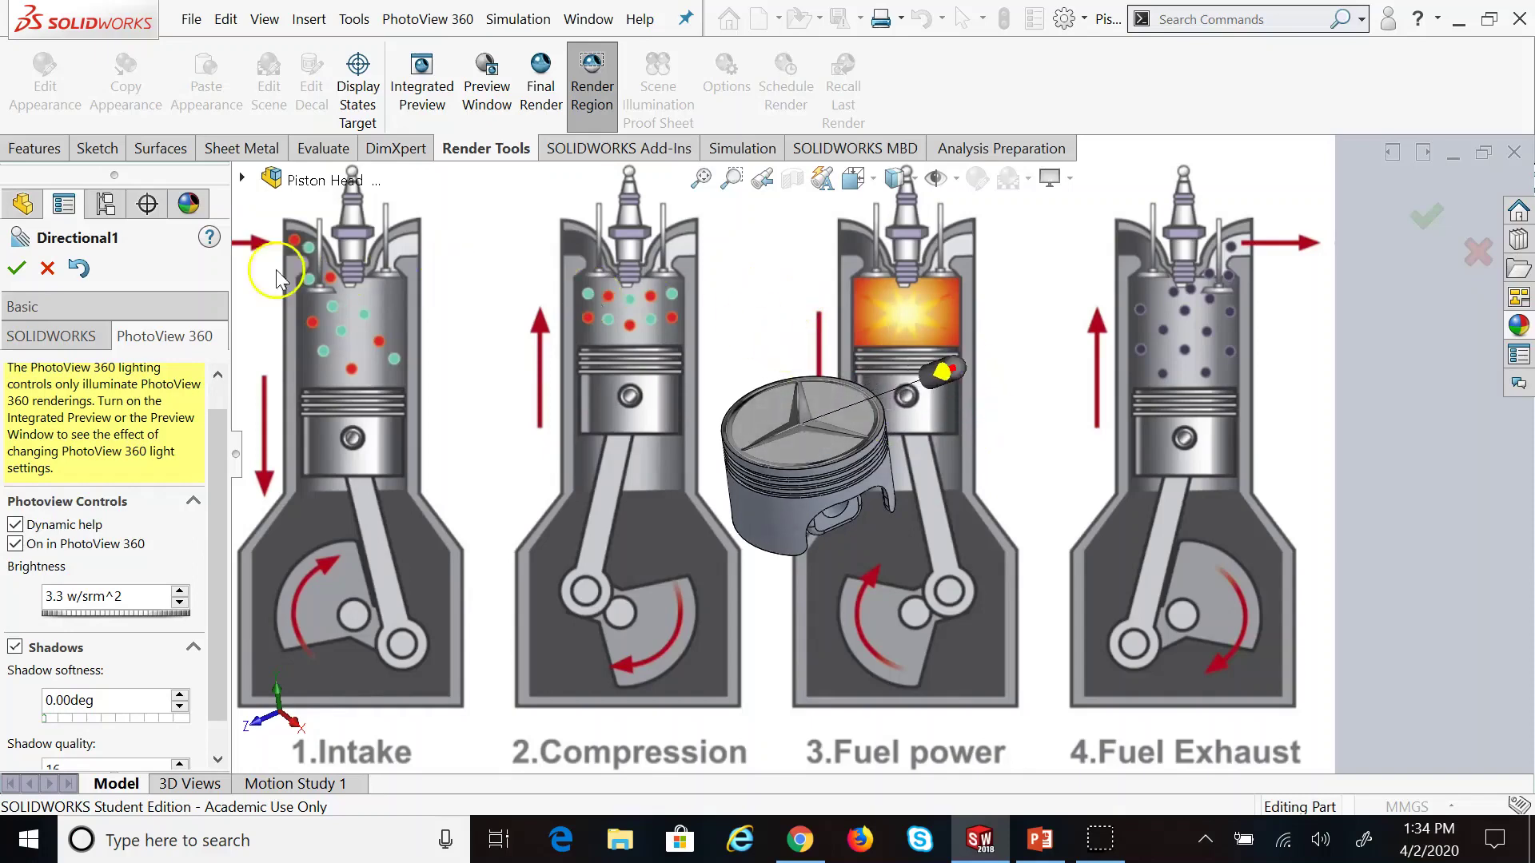
left_click(14, 270)
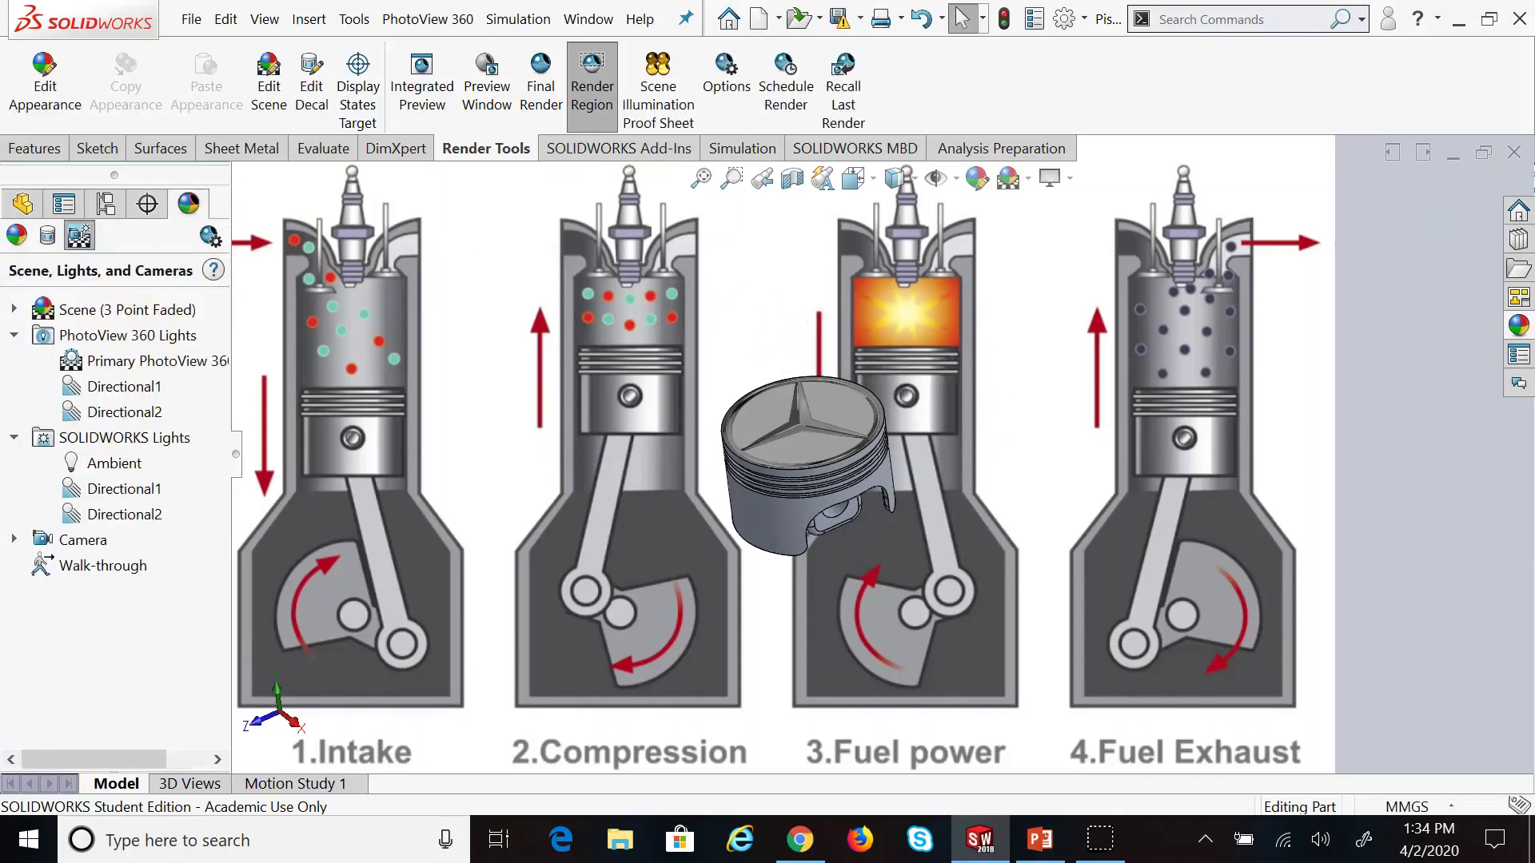
Delete both Camera1 and Camera2 from the scene's cameras
left_click(13, 540)
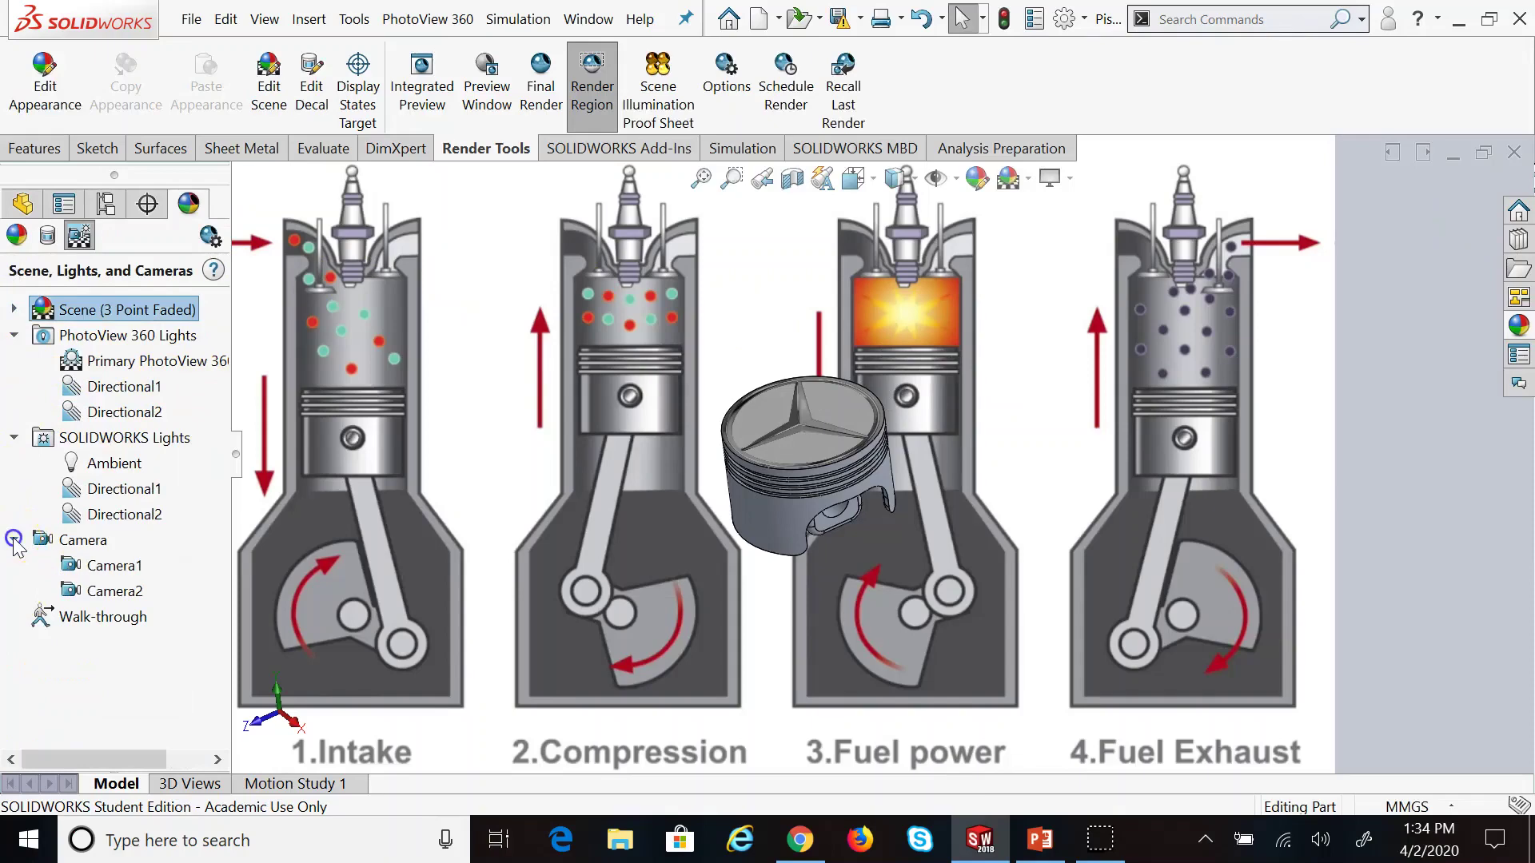
left_click(109, 567)
right_click(110, 569)
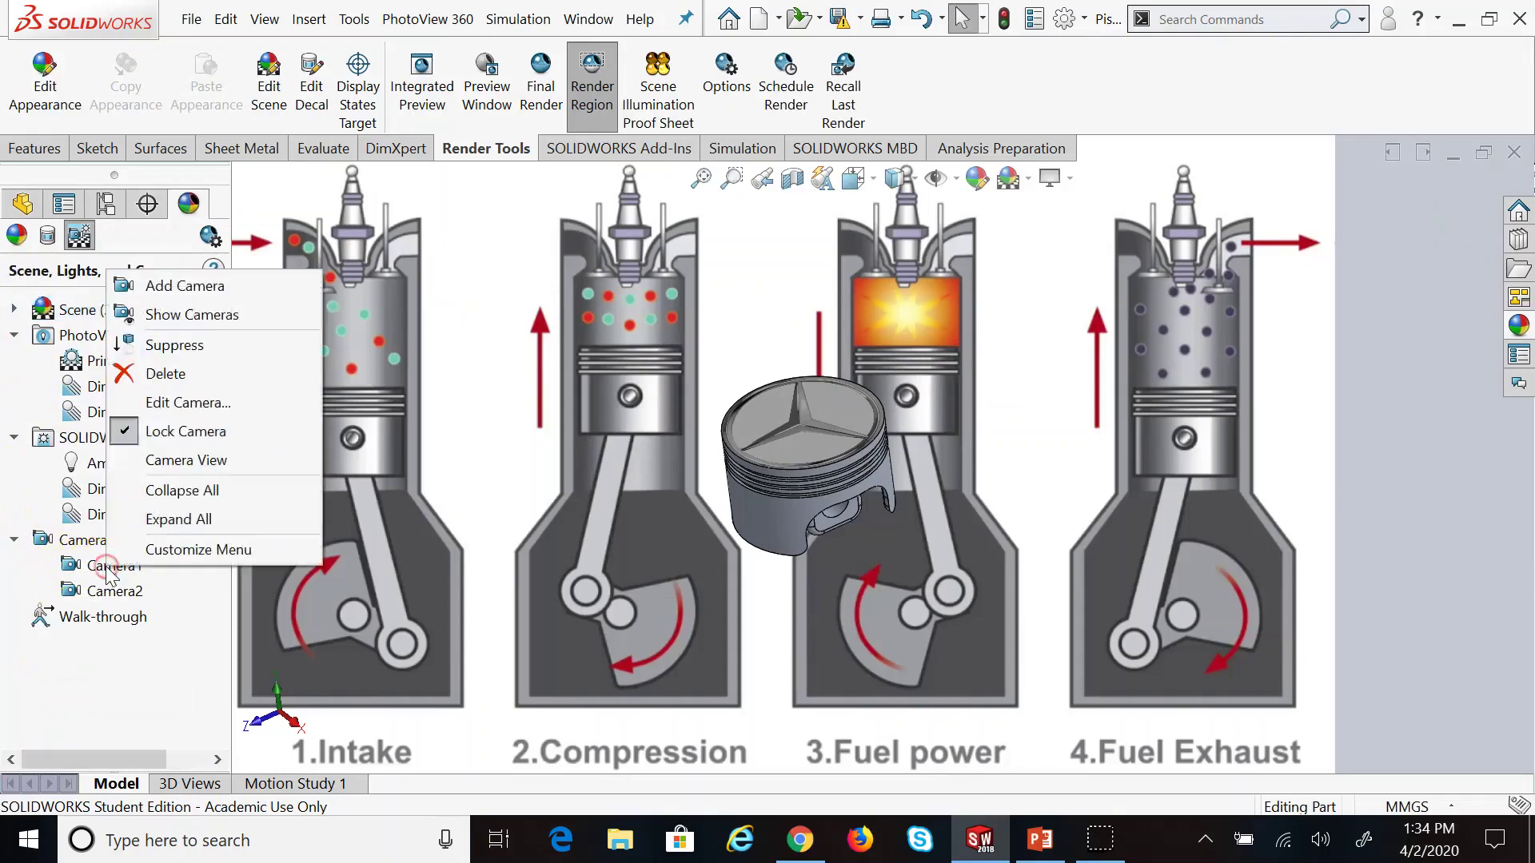
left_click(186, 376)
left_click(899, 163)
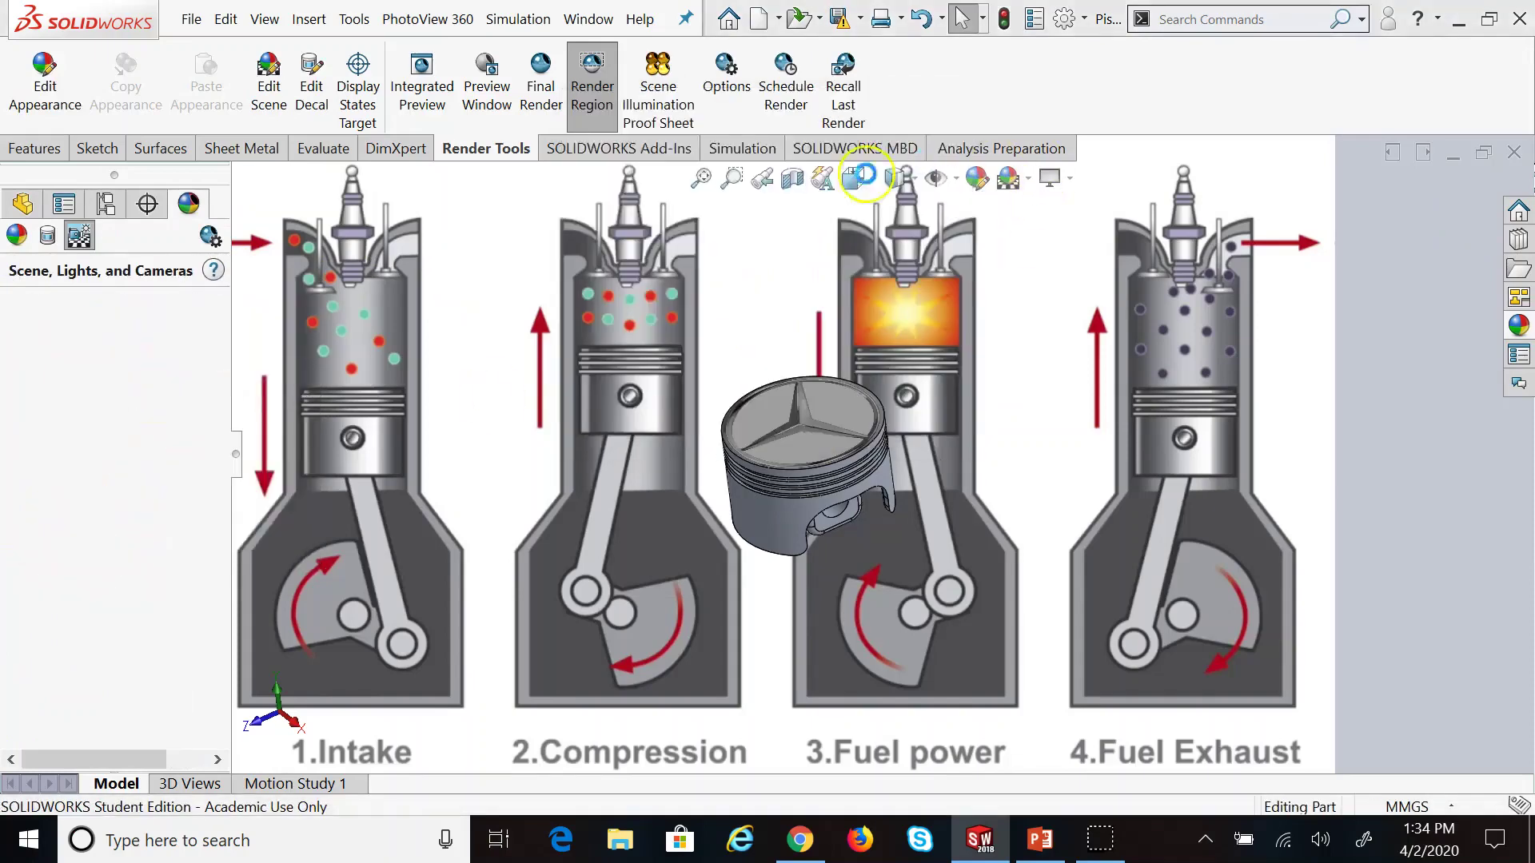
left_click(132, 565)
right_click(132, 565)
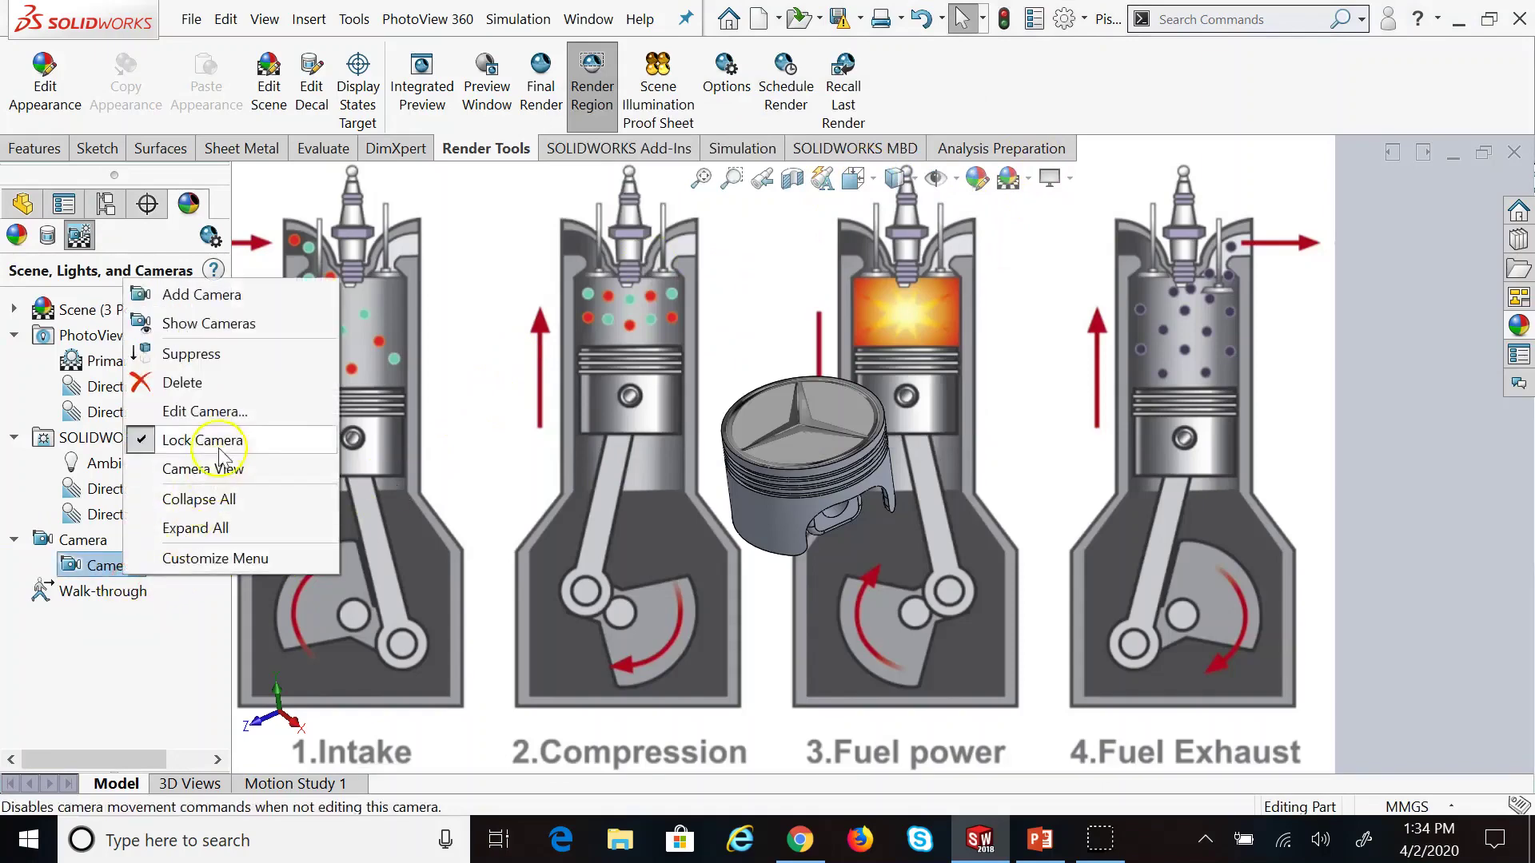
left_click(182, 382)
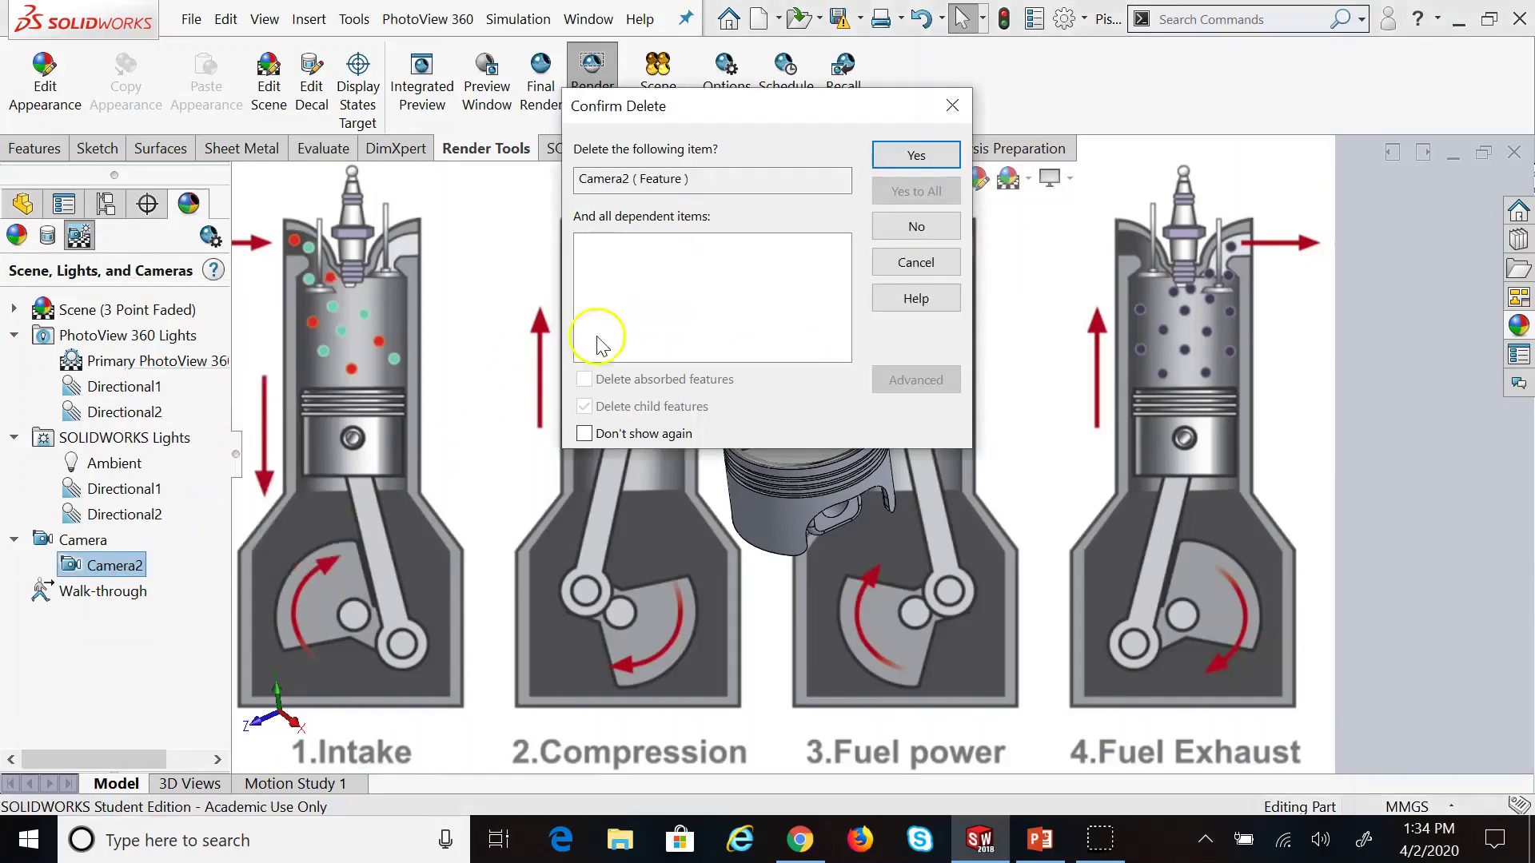
left_click(912, 157)
Run a Final Render of the piston head and compare it with the earlier renders
right_click(88, 540)
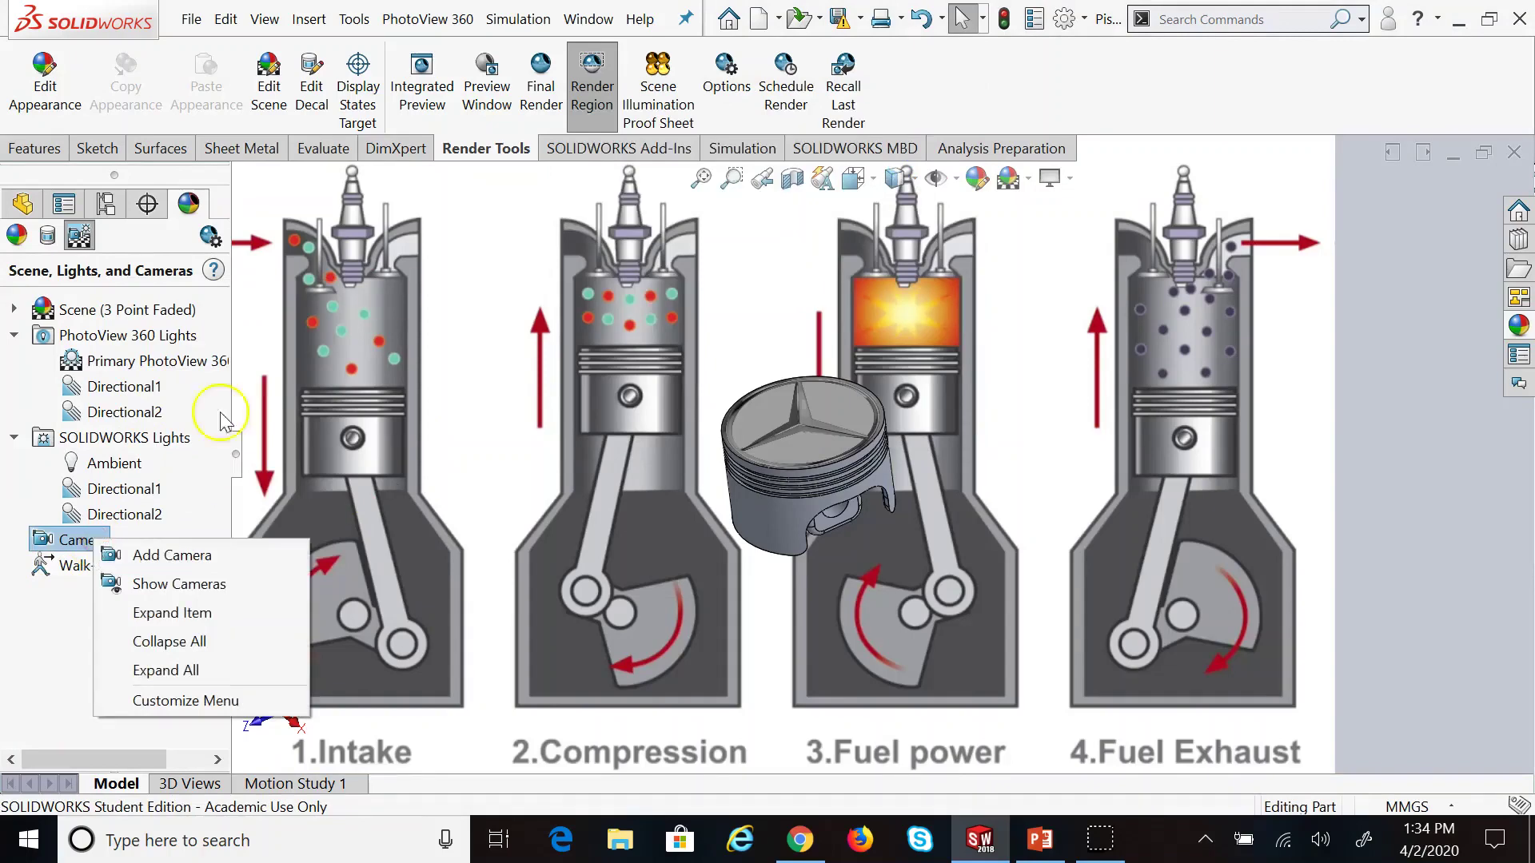
left_click(541, 79)
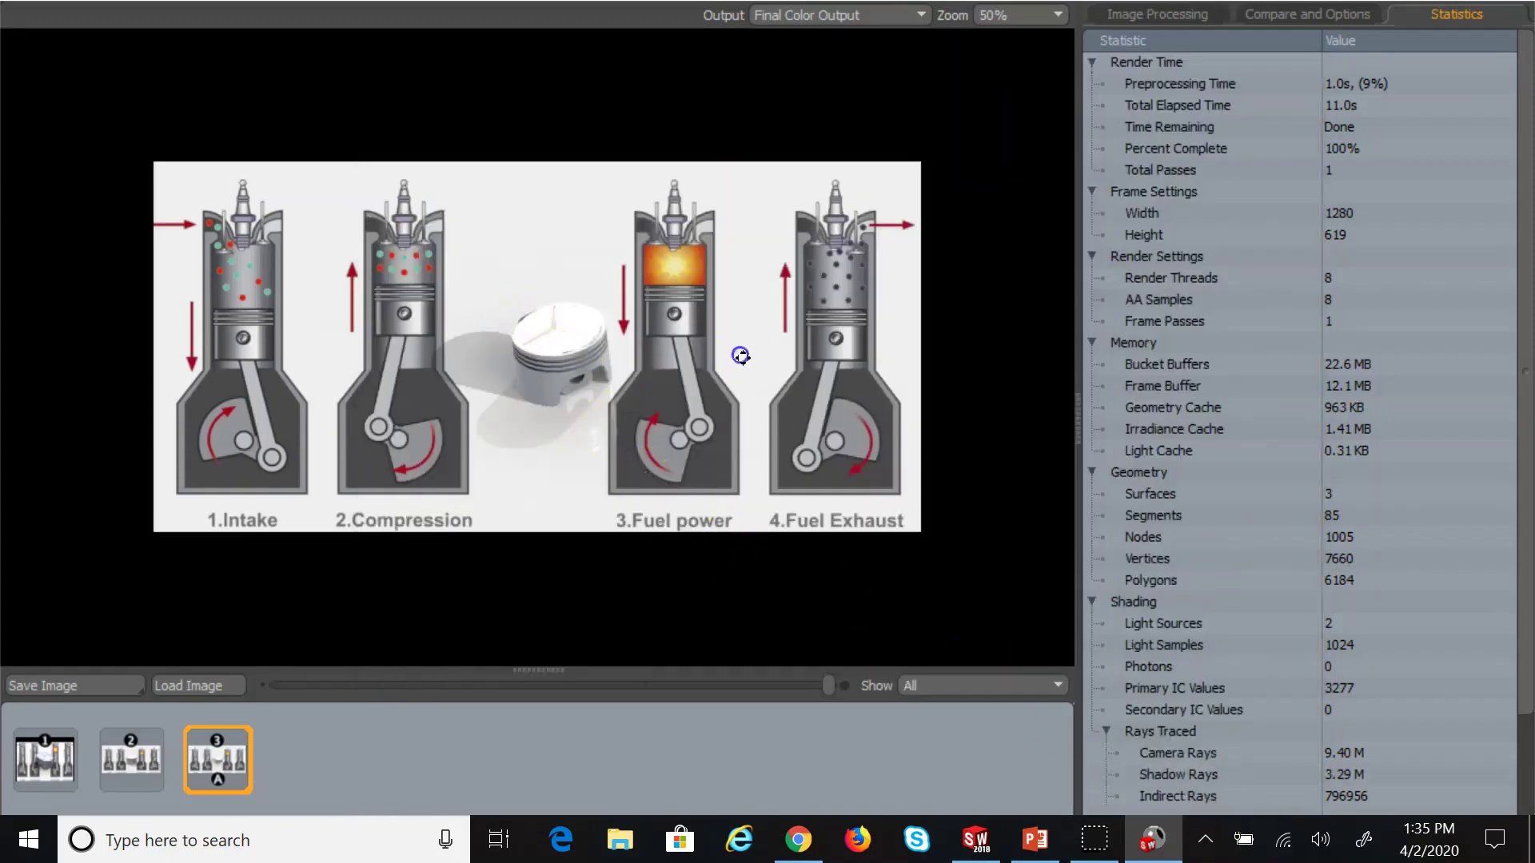
mouse_move(150, 764)
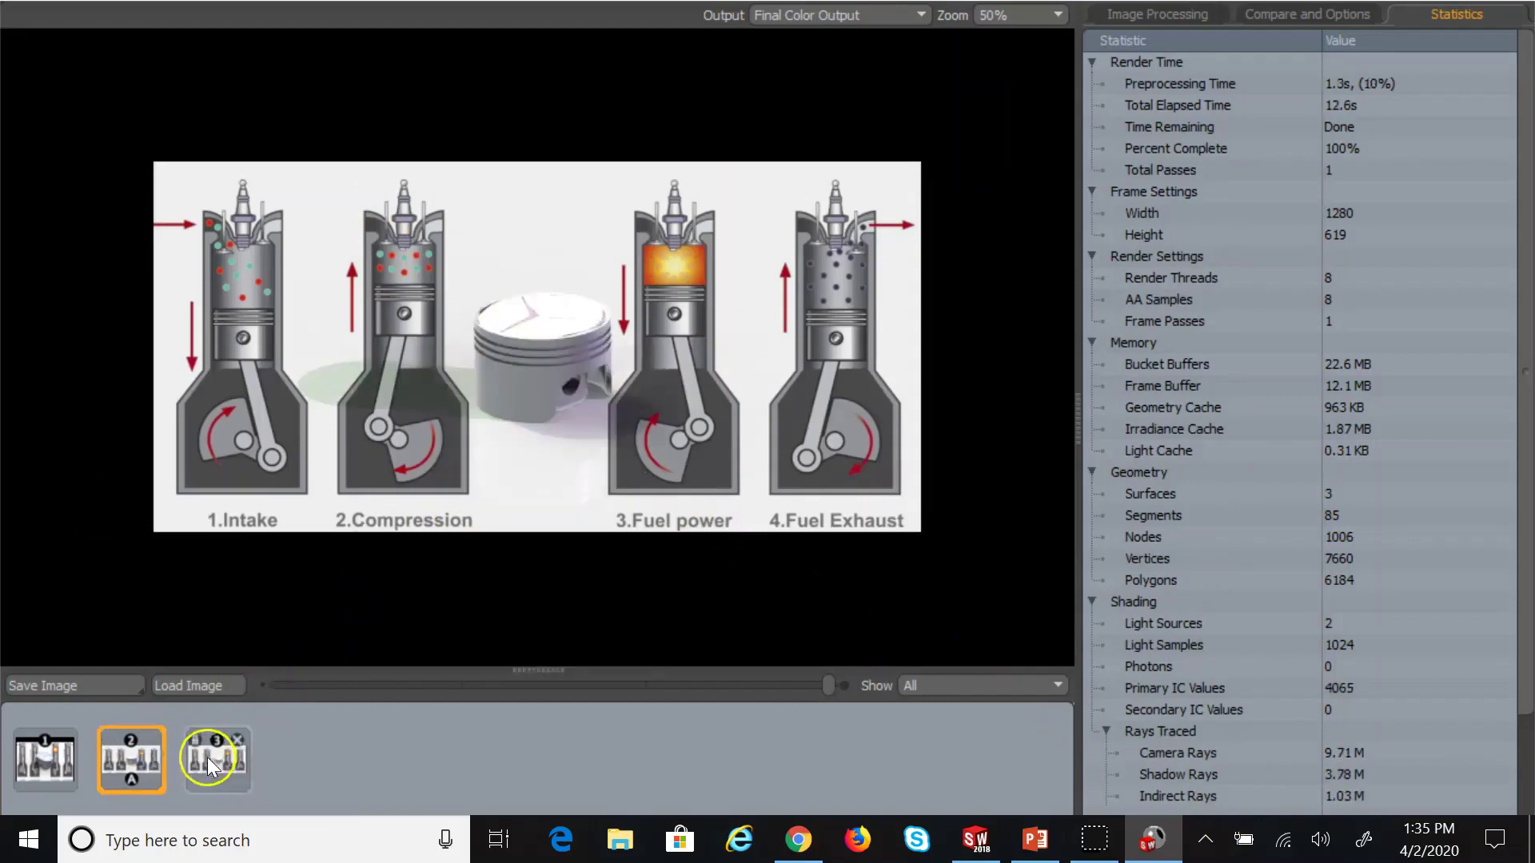
left_click(71, 775)
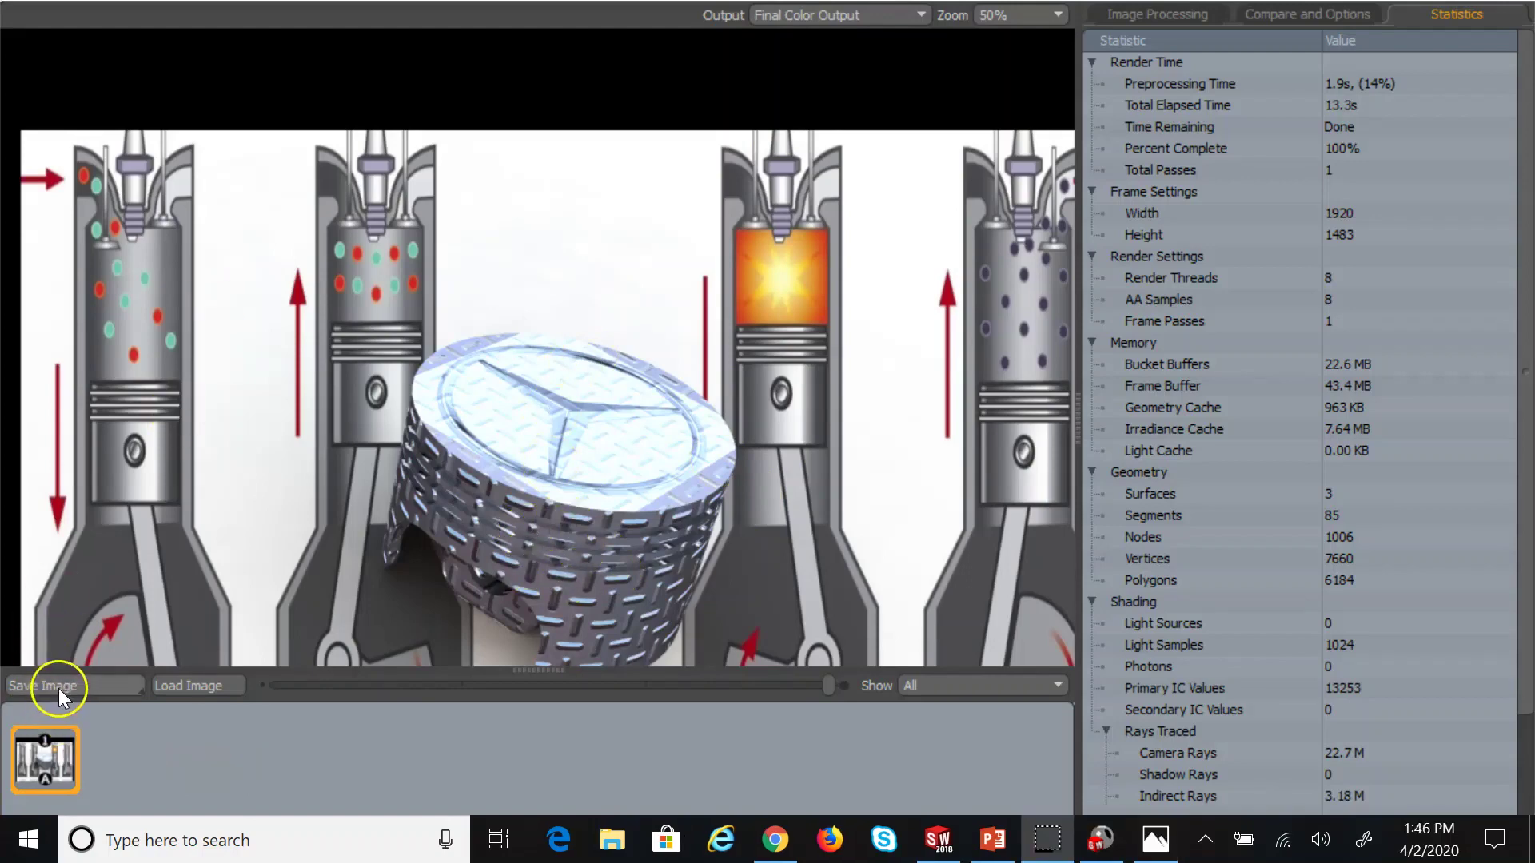
Check the Desktop for the saved Untitled render without saving again, and switch to Photos to view the image
left_click(59, 686)
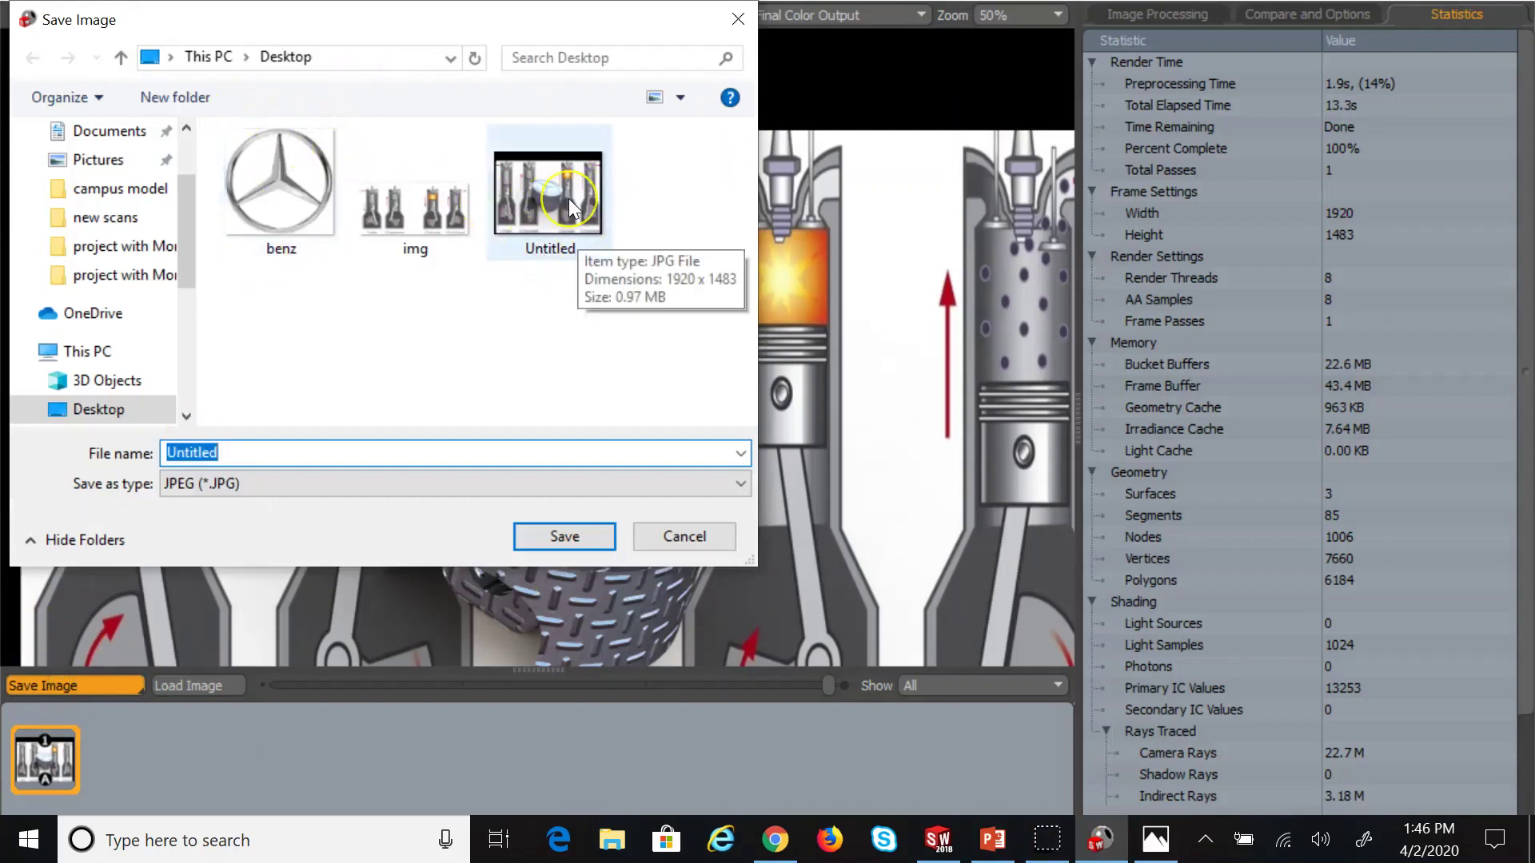
left_click(721, 532)
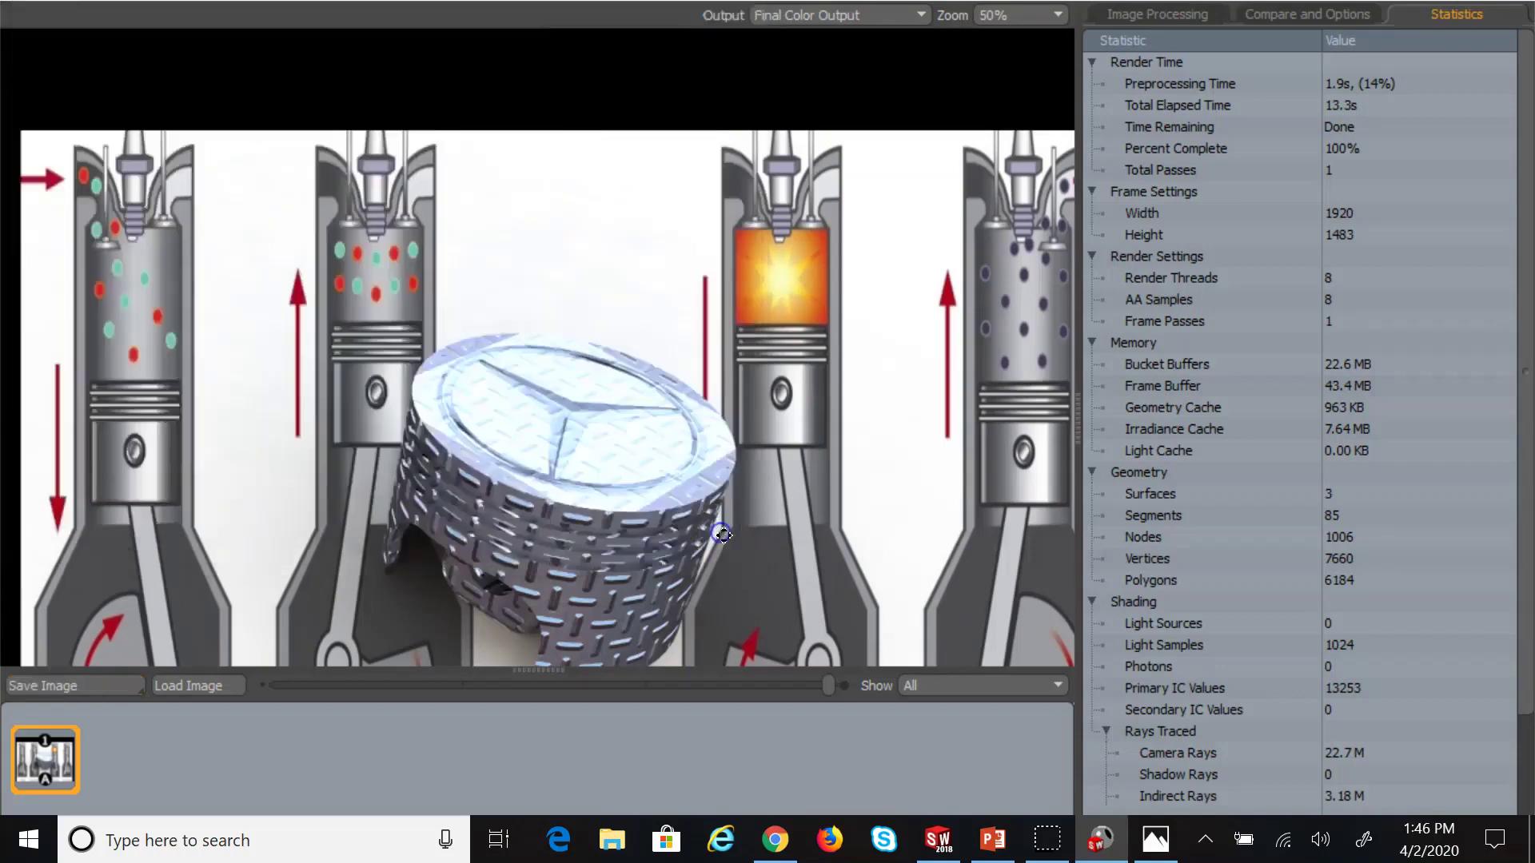
left_click(1157, 839)
mouse_move(1159, 838)
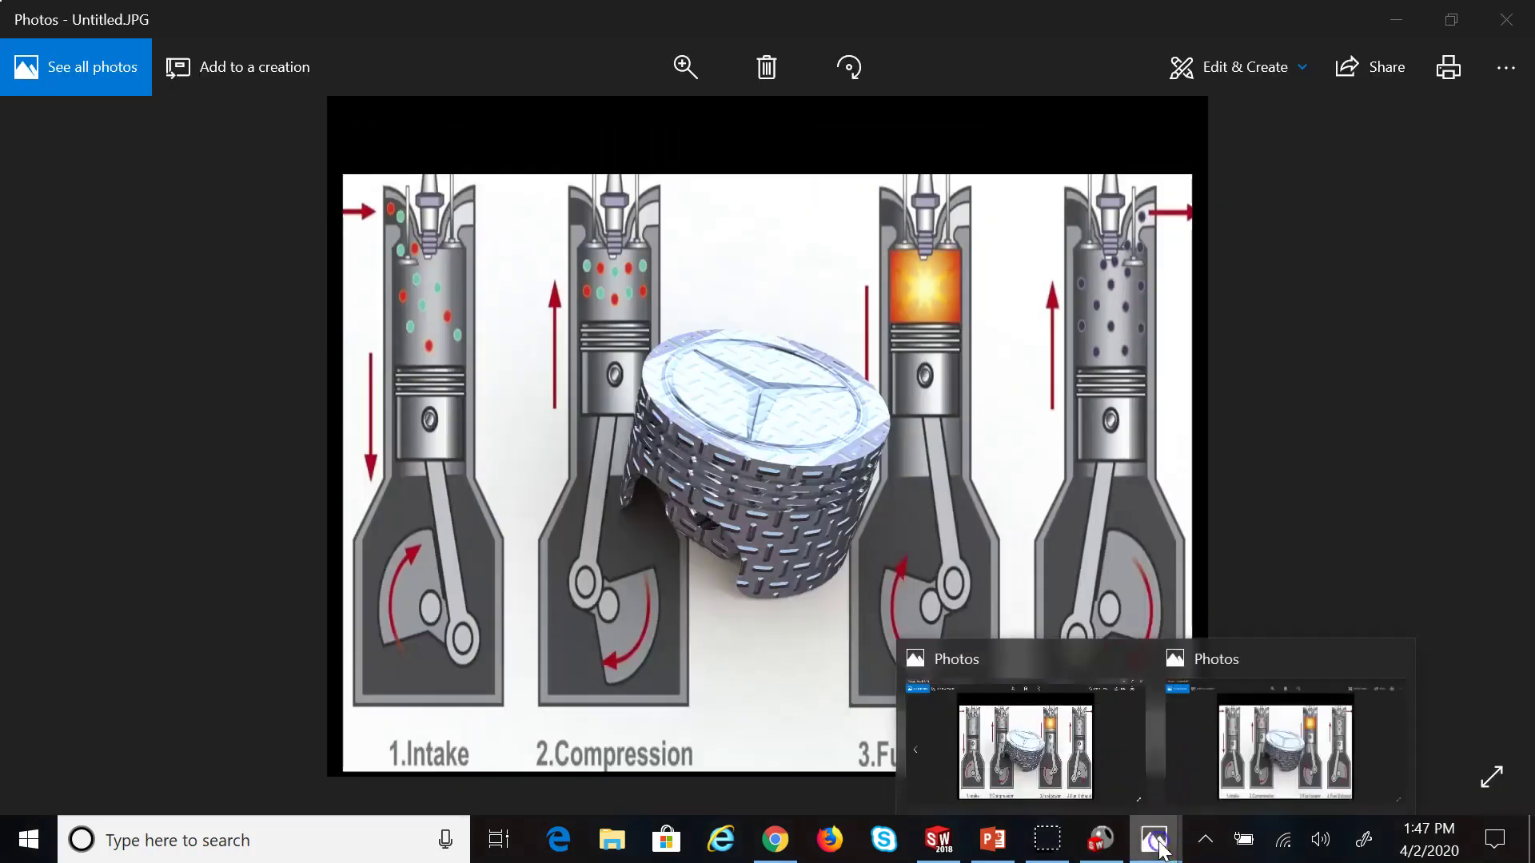
left_click(1268, 752)
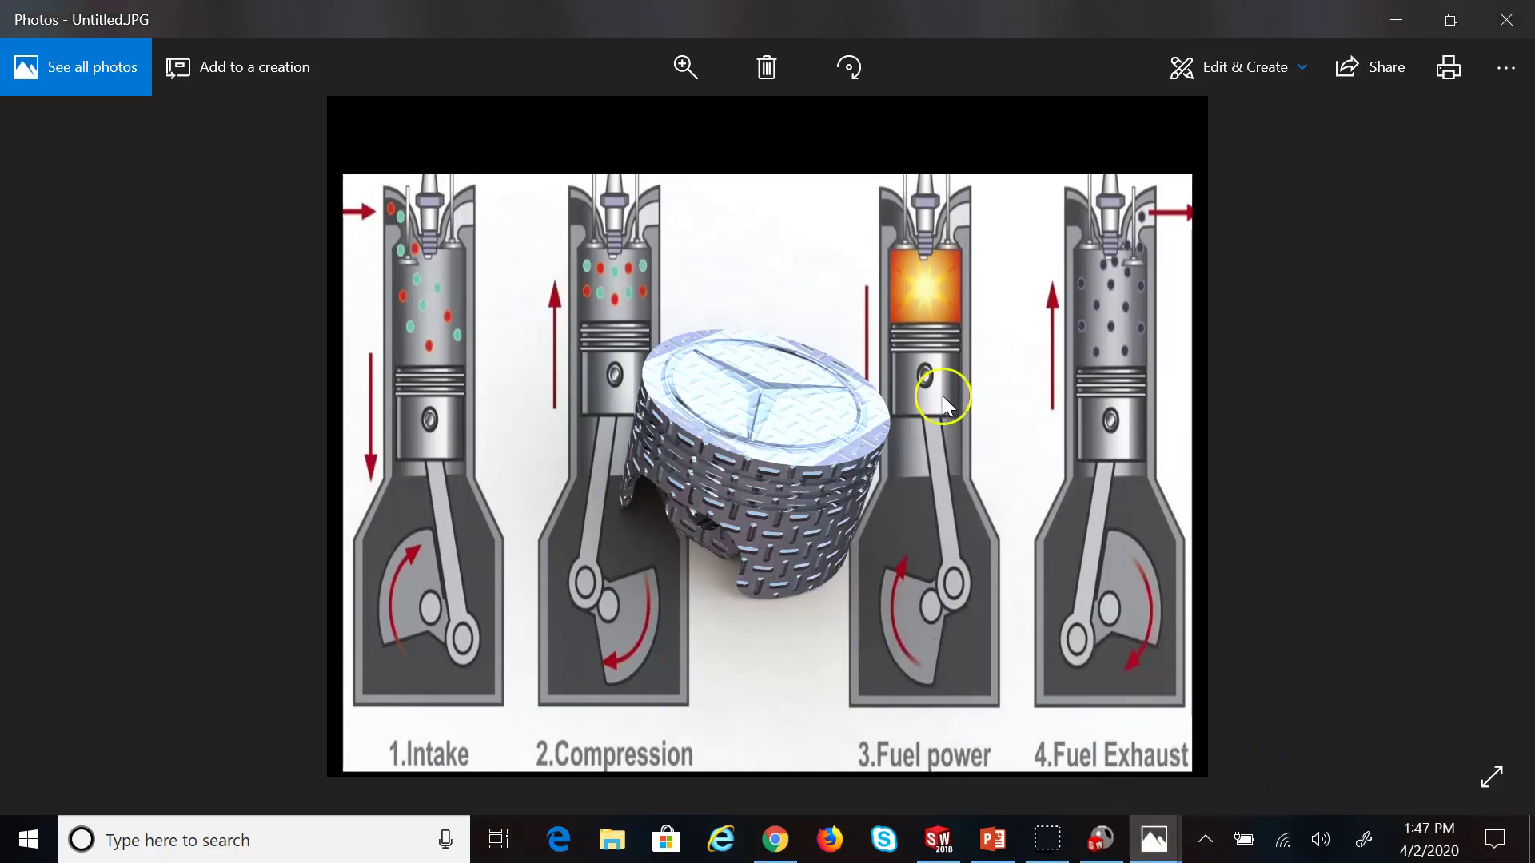